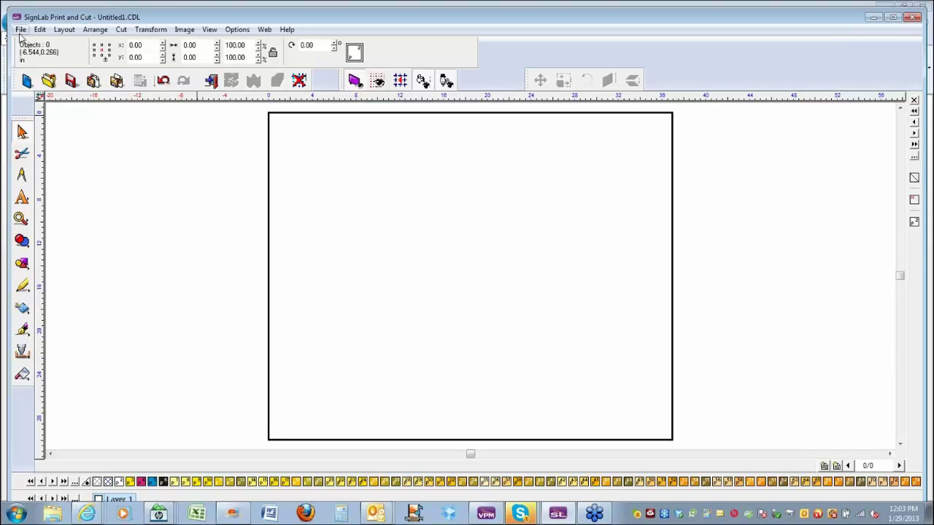
Import USA Flag.bmp onto the page and enlarge it to about 24.35 × 24.36 inches.
click(20, 29)
click(47, 126)
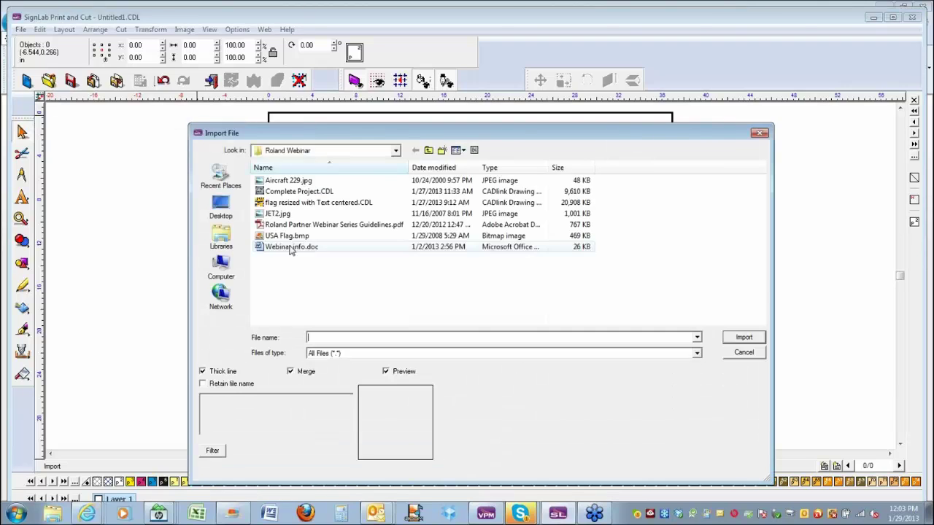
click(292, 238)
double_click(291, 238)
click(273, 122)
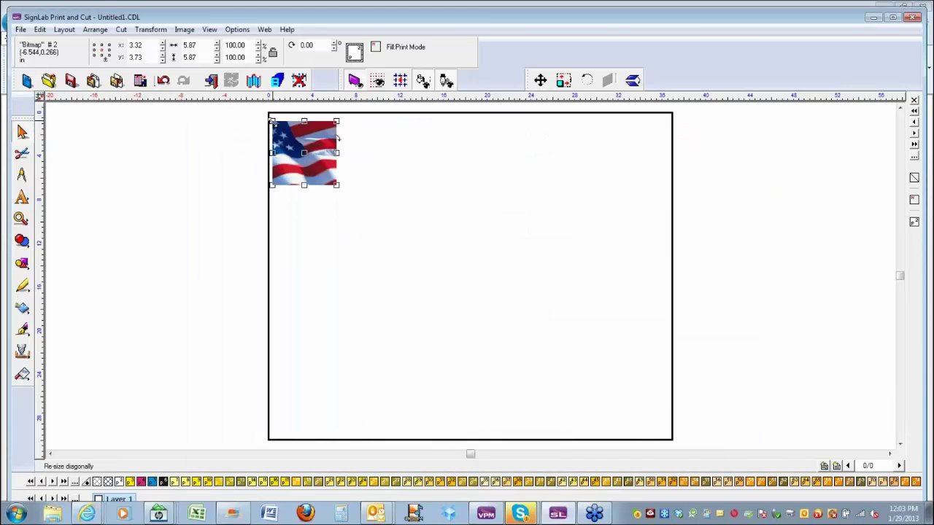
drag(336, 187, 540, 387)
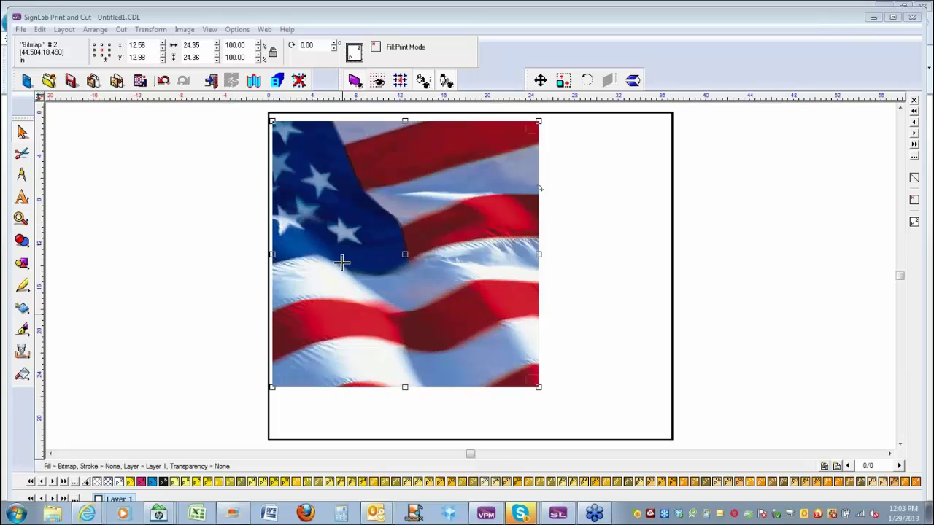
click(21, 218)
click(21, 218)
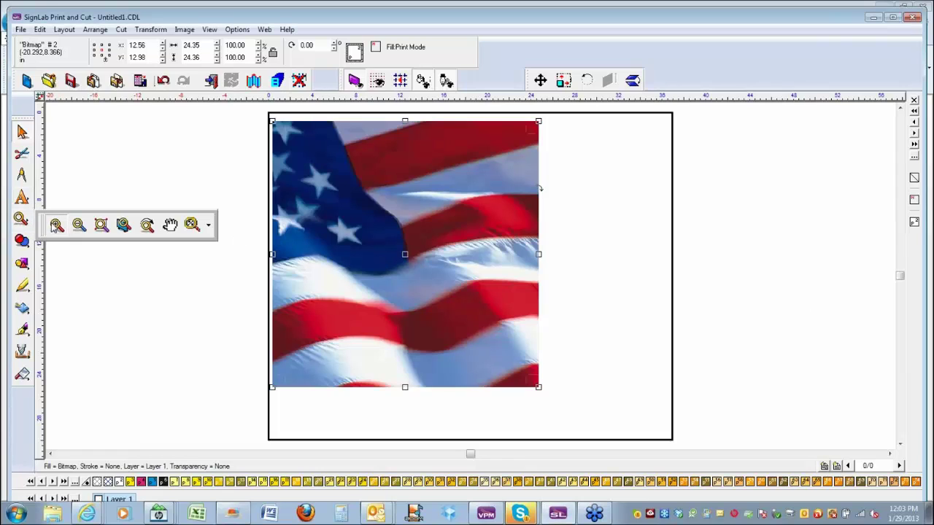
click(56, 225)
click(278, 208)
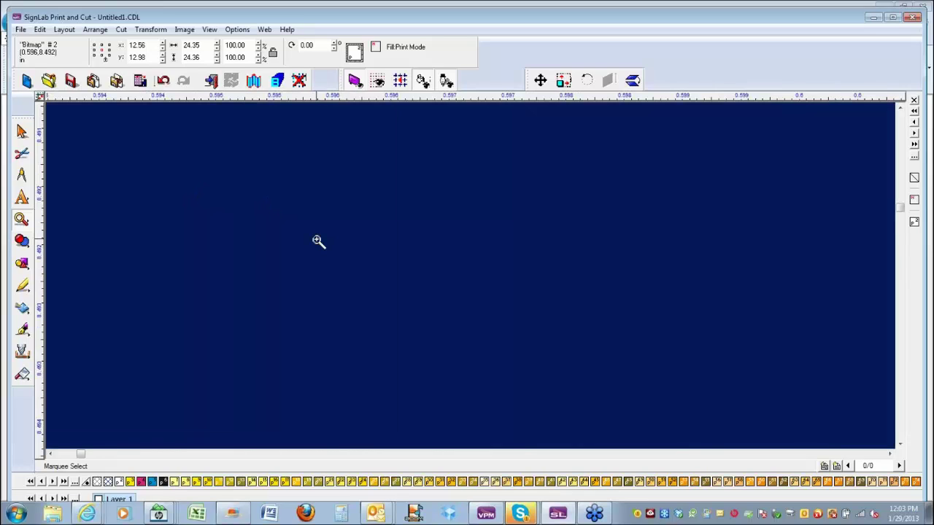
right_click(319, 241)
right_click(318, 241)
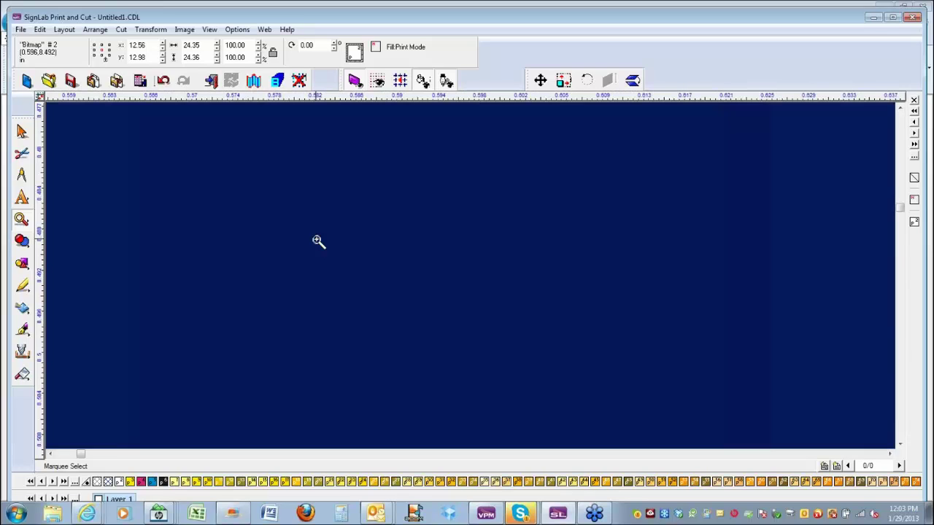
right_click(318, 241)
right_click(319, 240)
right_click(319, 241)
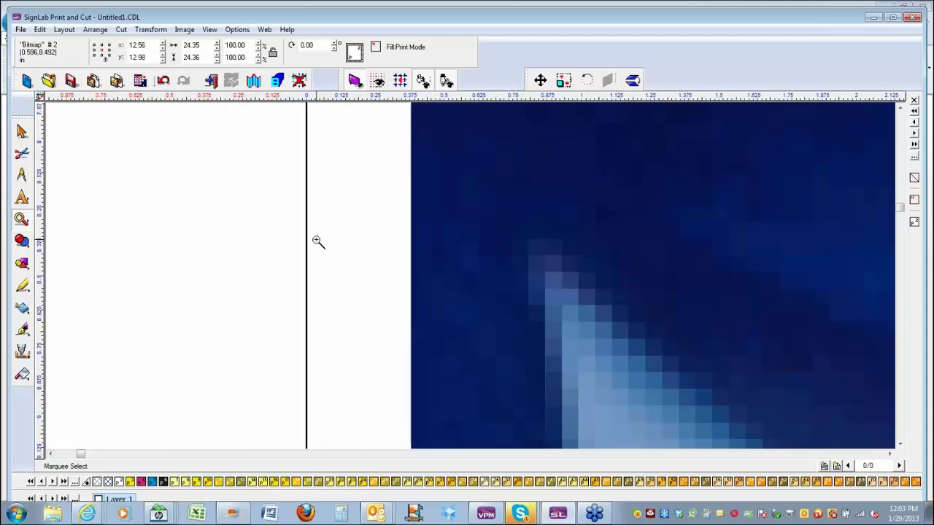
right_click(317, 242)
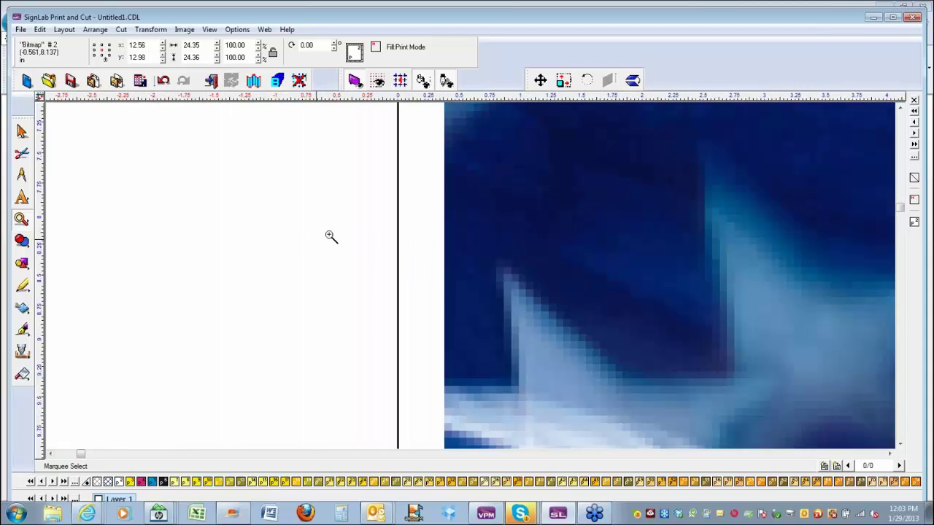
click(184, 29)
click(204, 39)
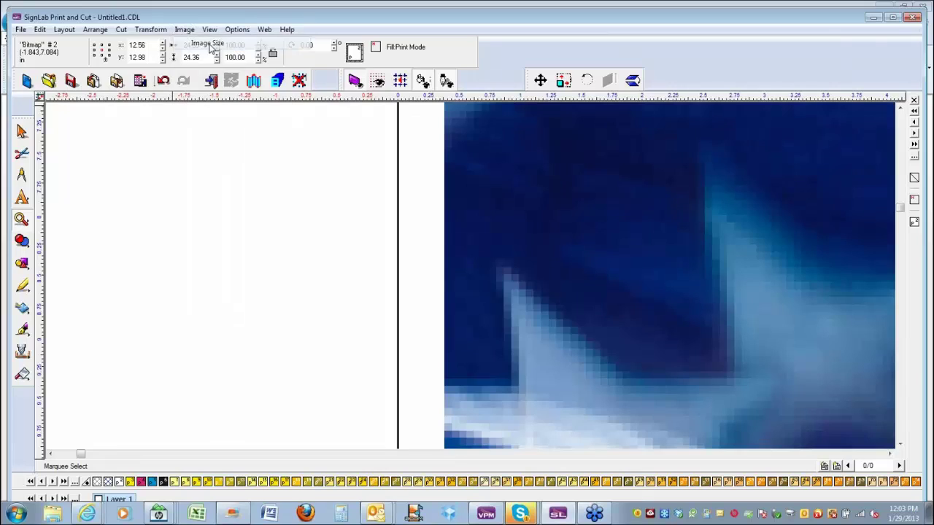
click(125, 50)
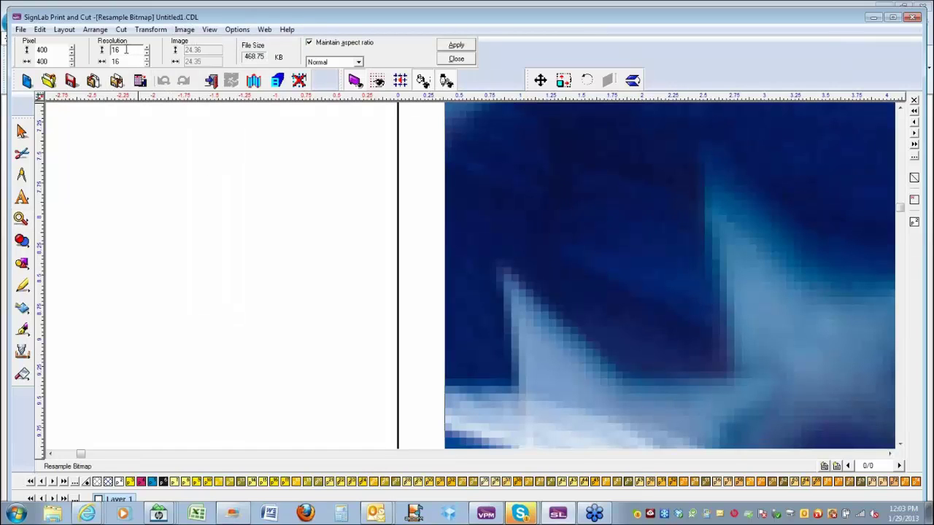
click(127, 59)
click(464, 45)
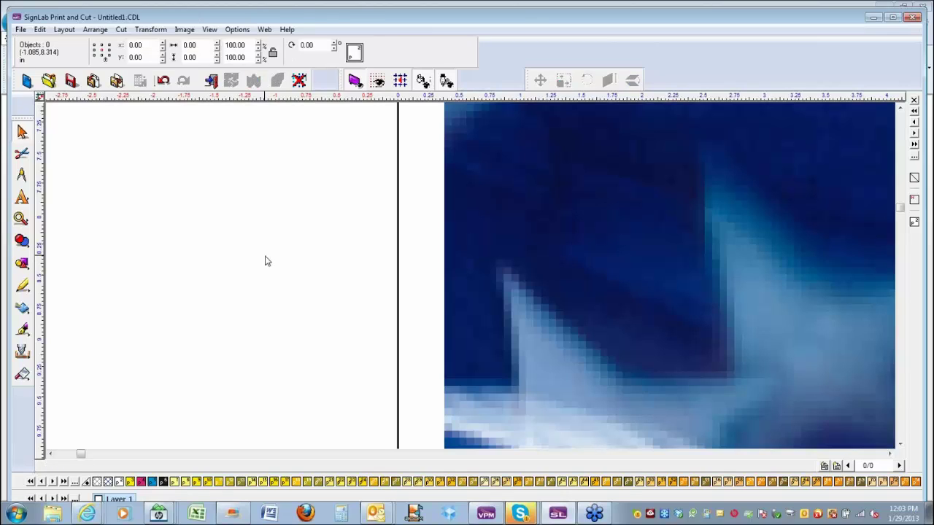
key(ctrl+a)
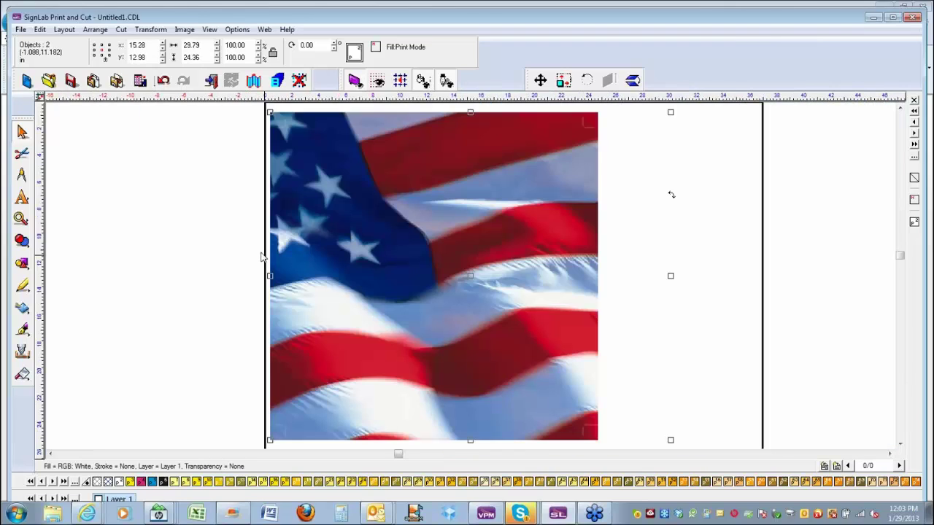
Browse the Image and Options menu commands.
click(183, 31)
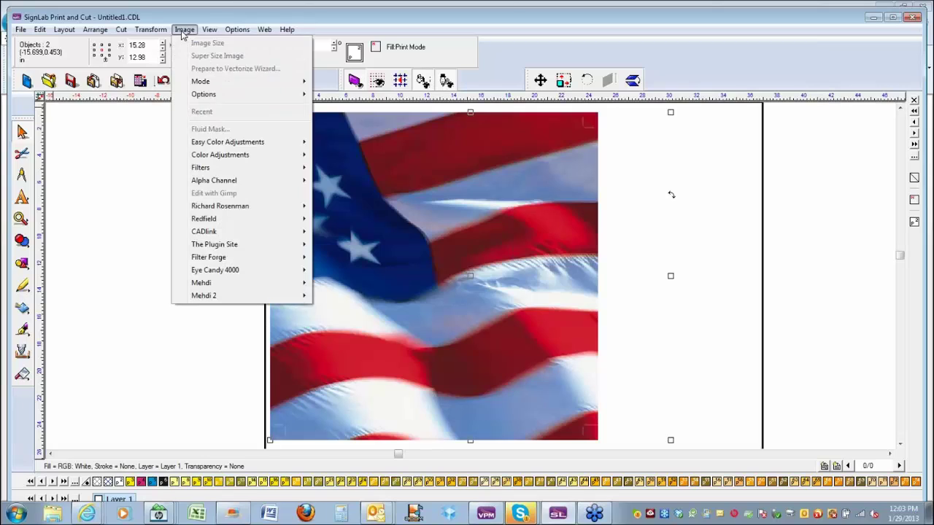
click(348, 133)
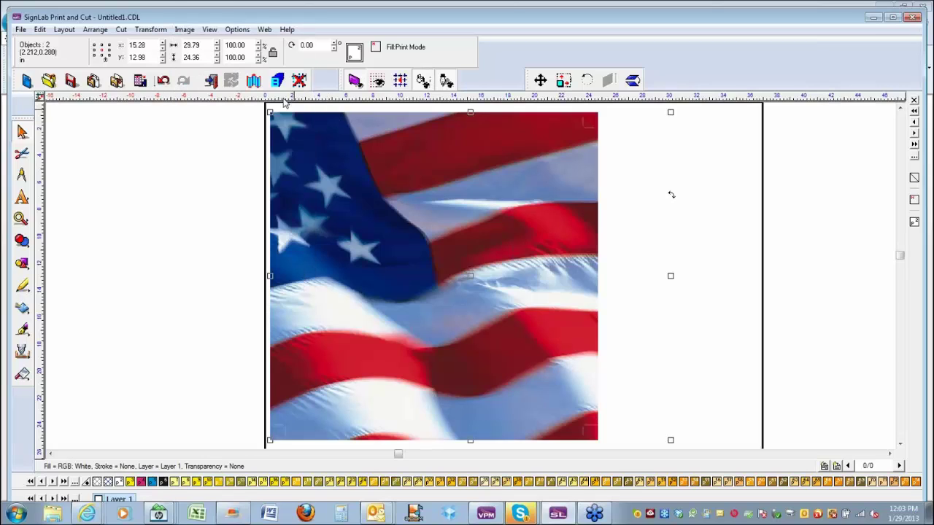
click(183, 29)
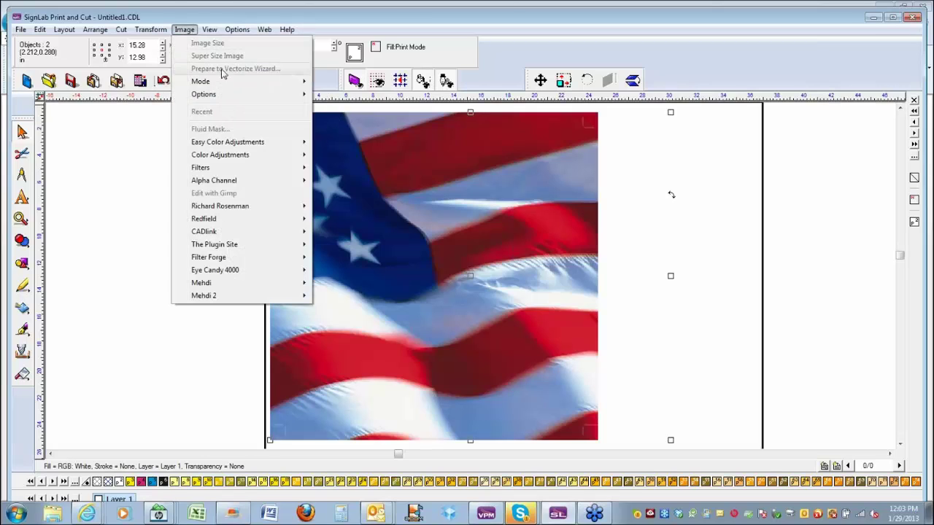
click(376, 199)
click(236, 31)
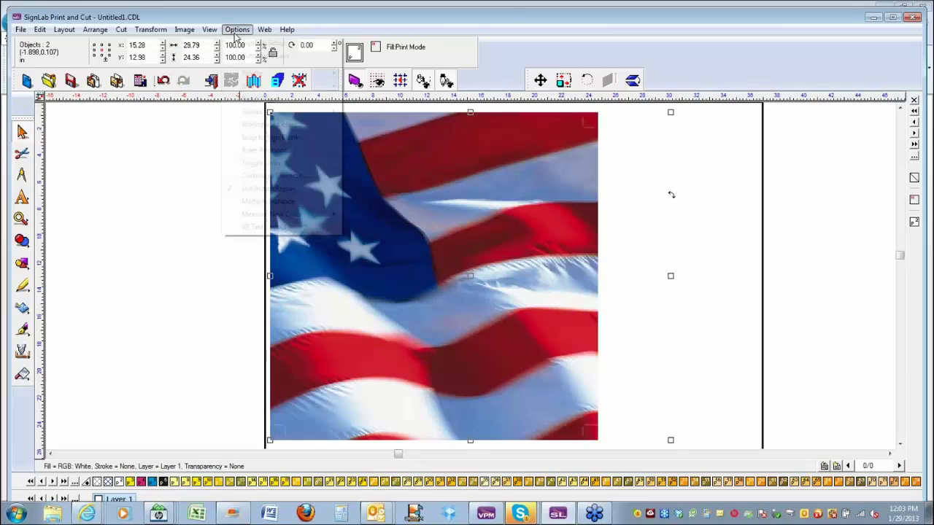
mouse_move(211, 34)
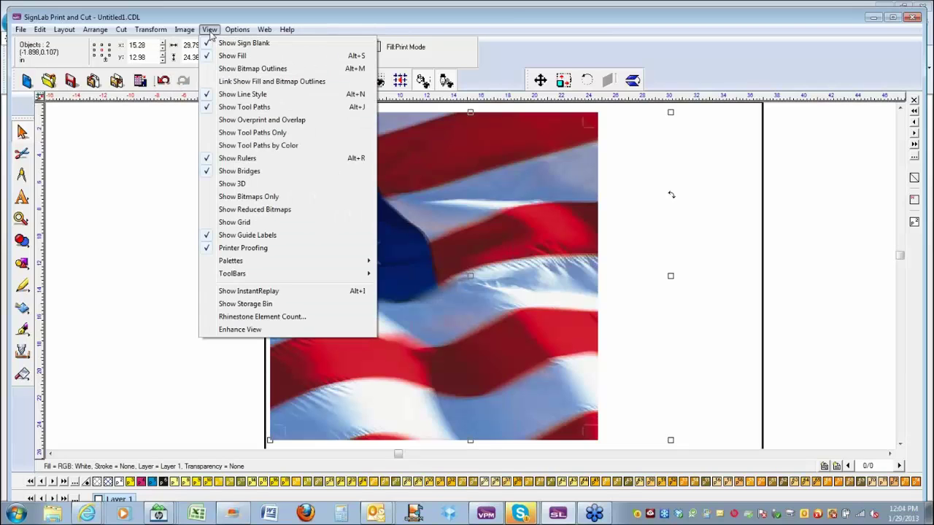
mouse_move(217, 82)
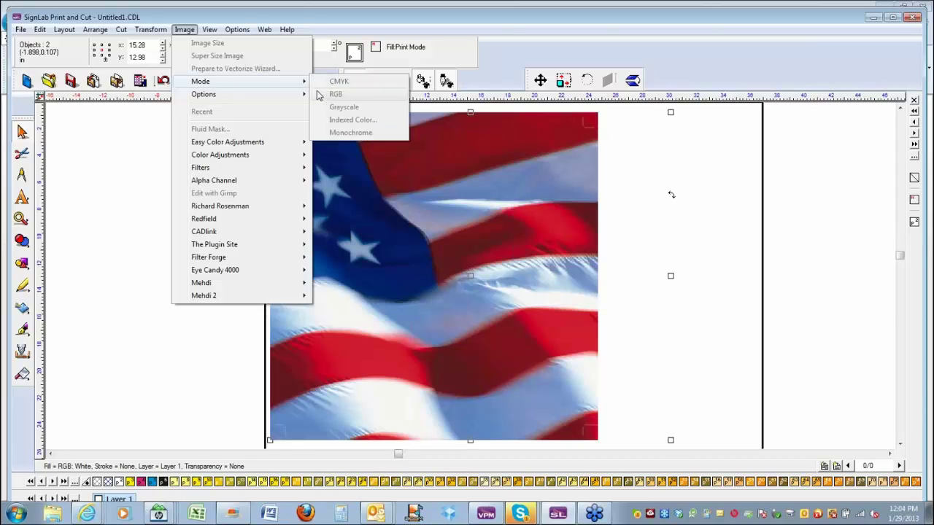
Select only the flag bitmap and bring up its Image commands.
click(711, 226)
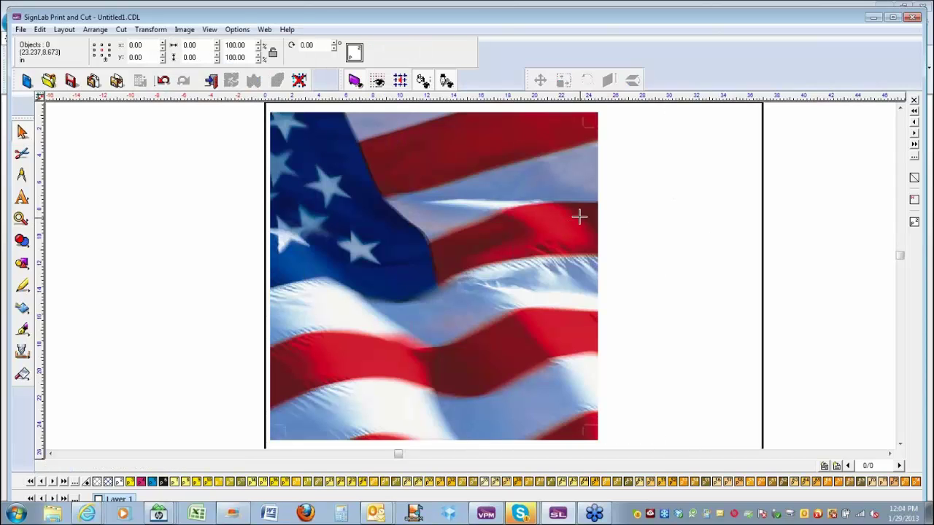
click(433, 146)
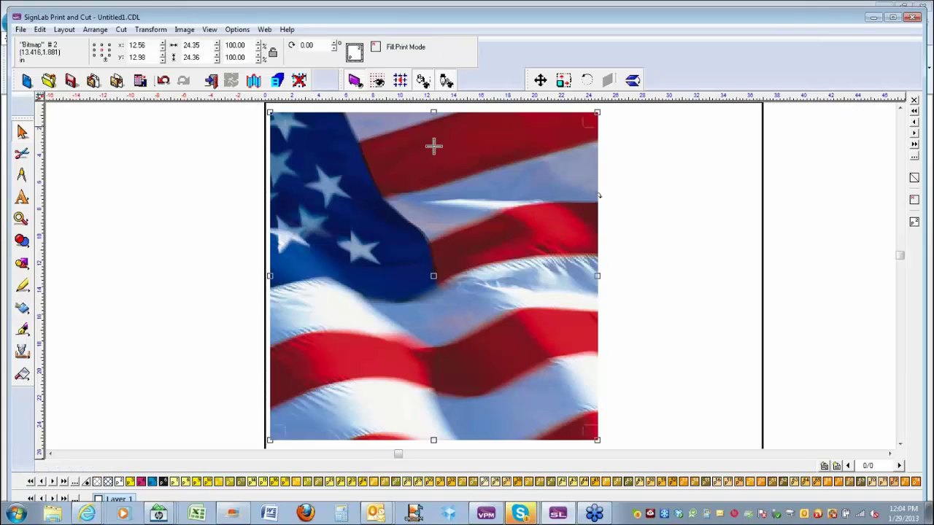
click(184, 30)
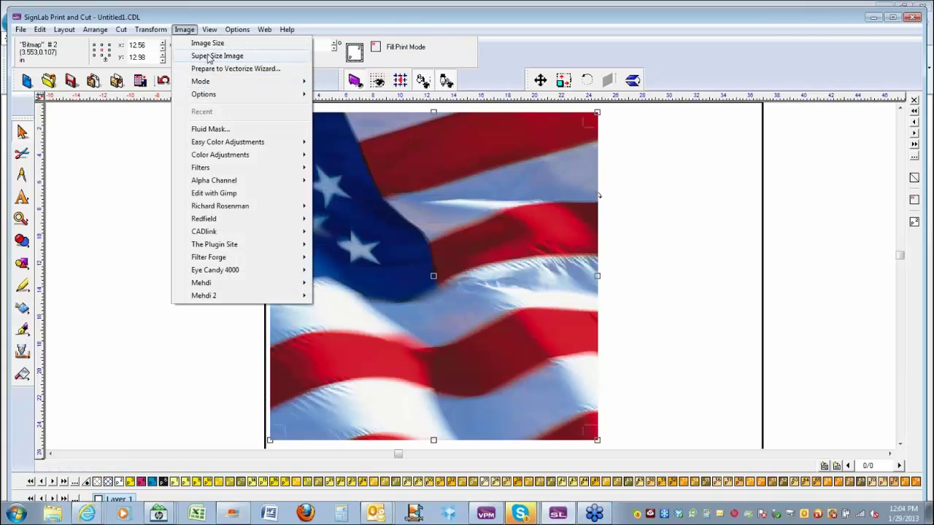
Super Size the flag bitmap at 150 dpi resolution, to 3653 × 3653 pixels.
click(209, 57)
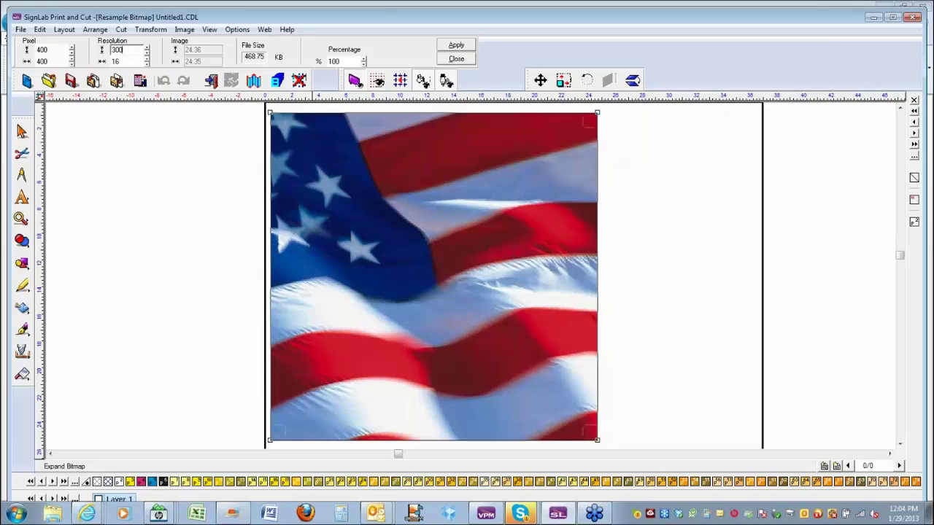
key(Tab)
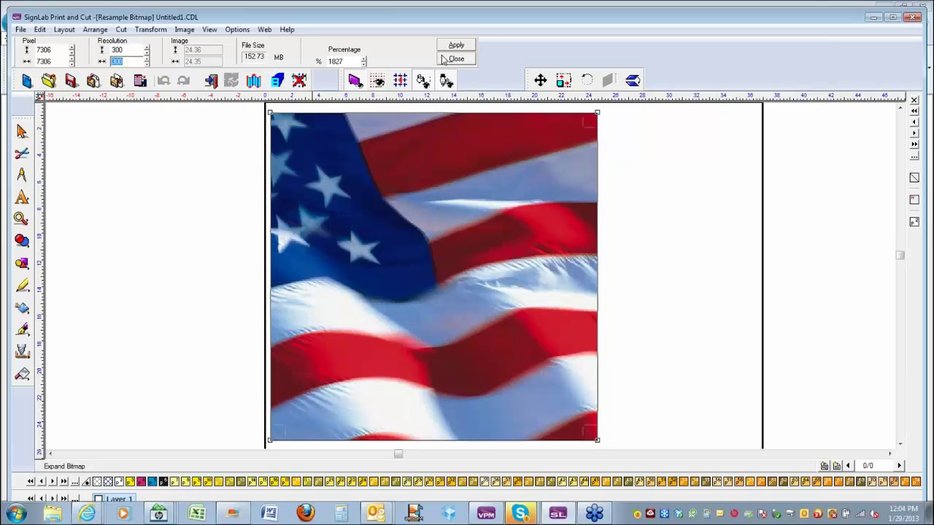
double_click(128, 50)
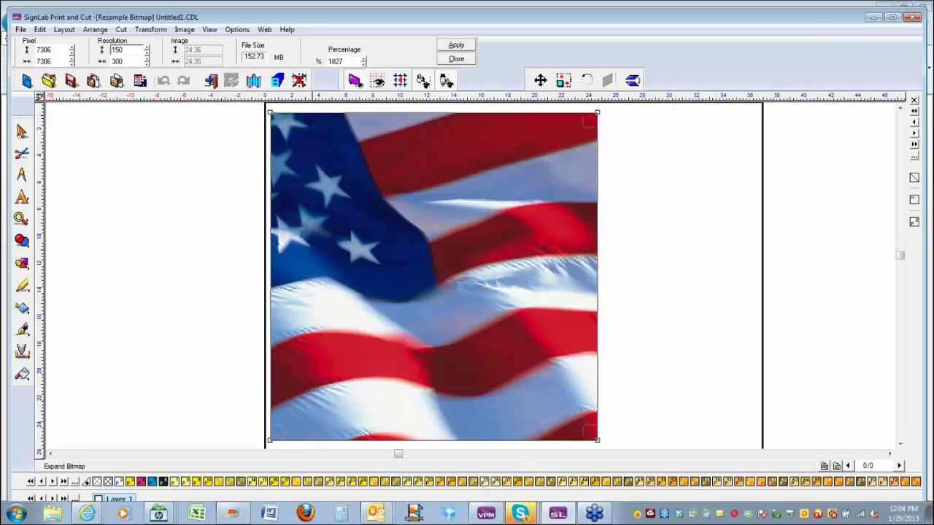
key(Tab)
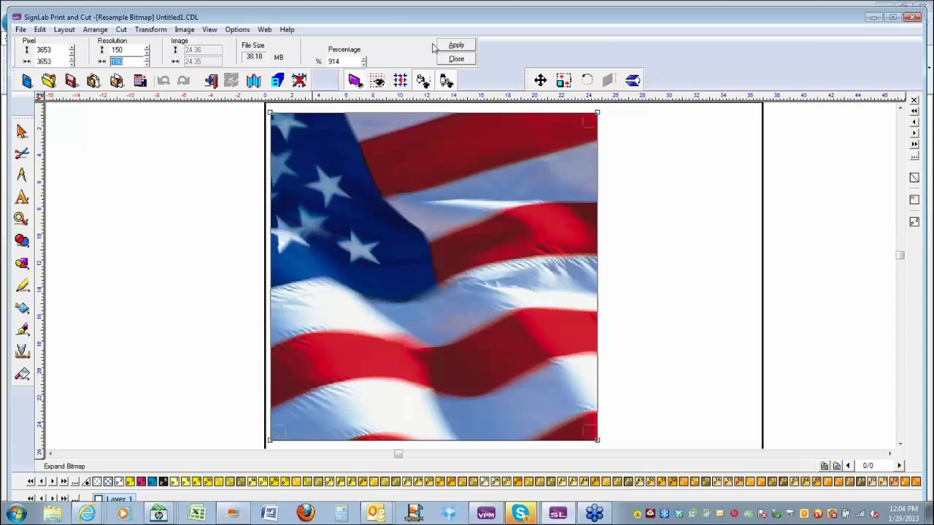
click(457, 46)
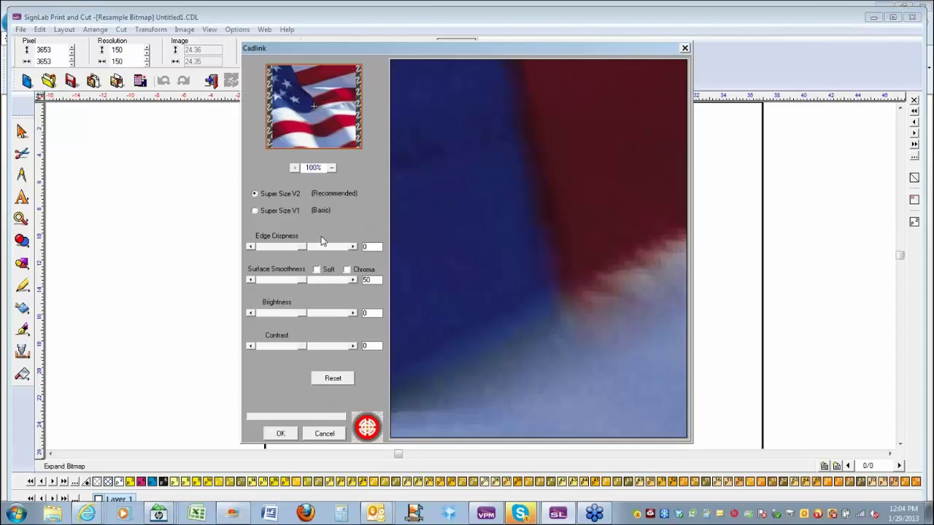
click(329, 122)
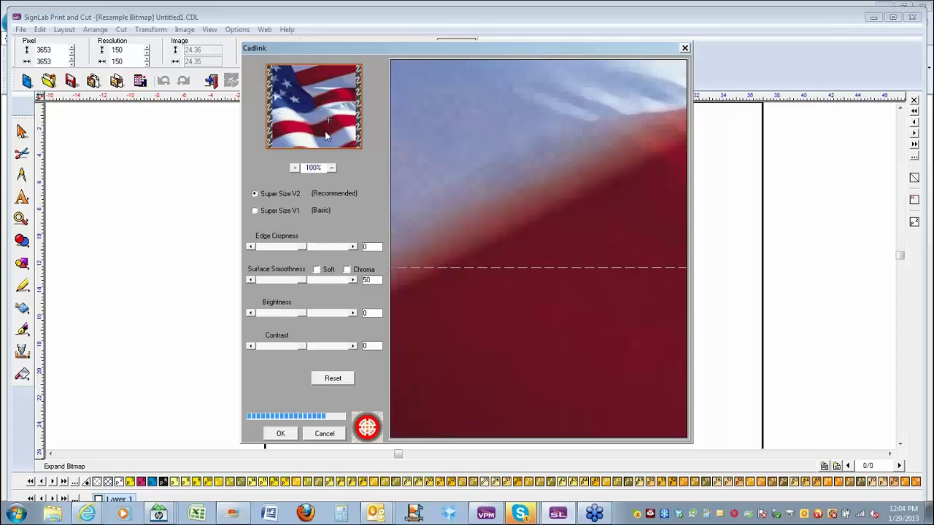
click(280, 434)
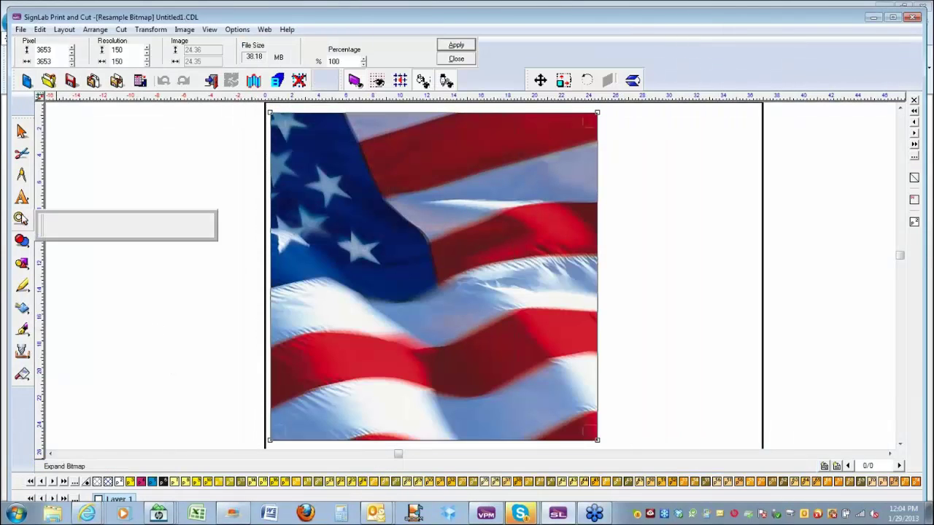
Zoom in on part of the flag, zoom back out, and close the Resample Bitmap settings.
click(56, 224)
drag(304, 211, 360, 254)
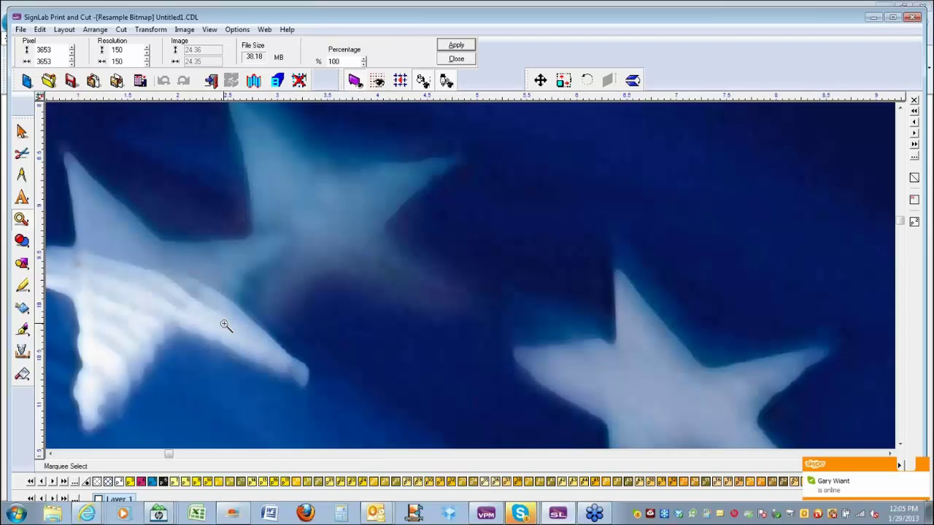
right_click(224, 325)
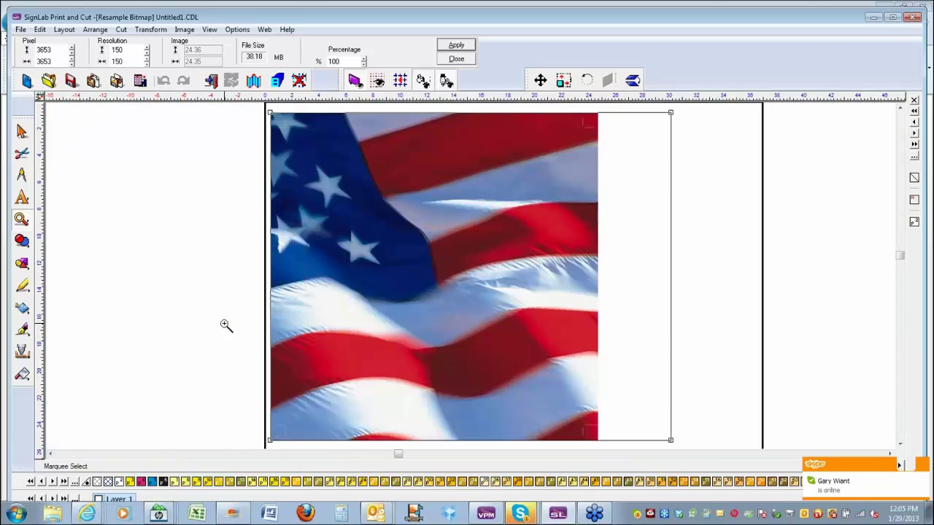
click(457, 59)
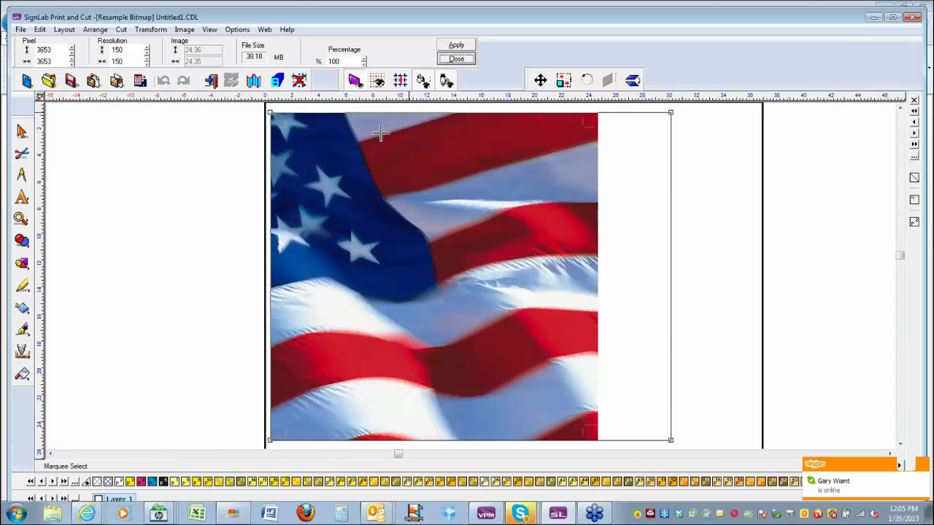
click(457, 59)
Add two-line white text 'USA PLANES' / 'OF FAME' and move it across the flag's top.
click(22, 197)
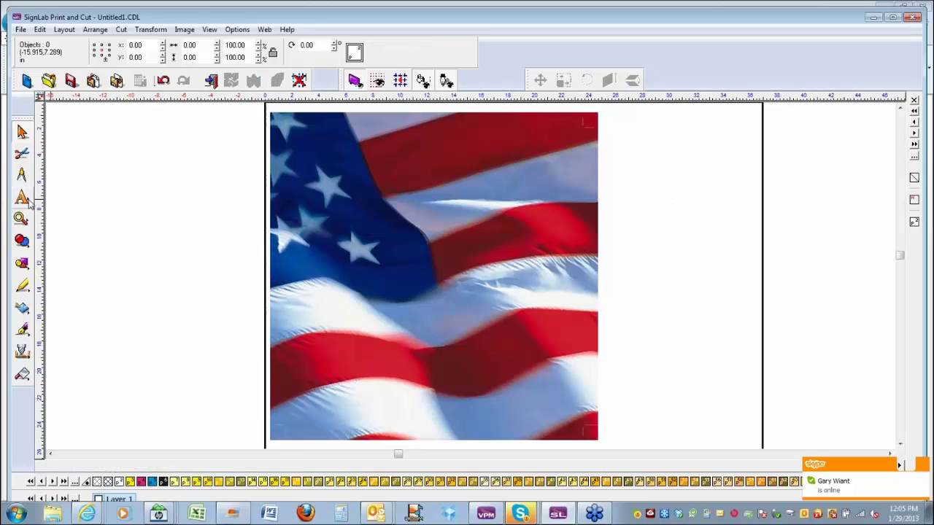
click(57, 208)
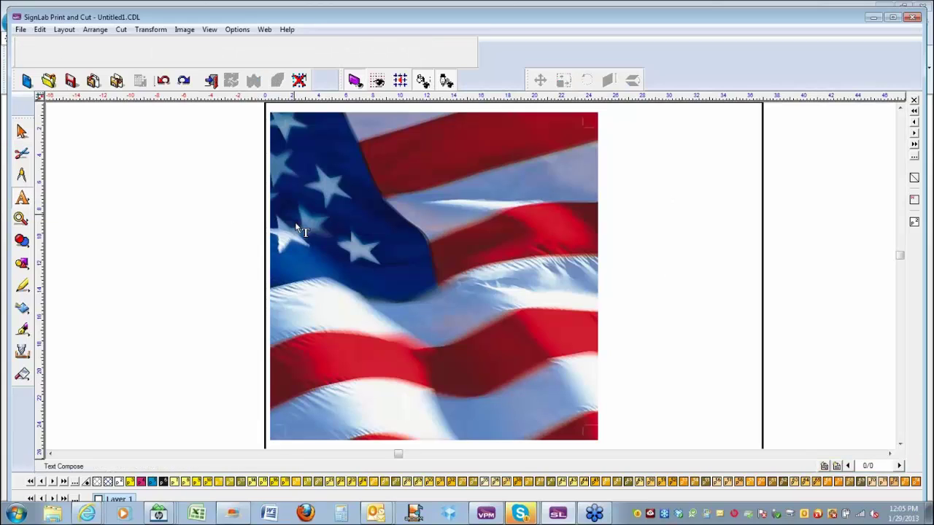
click(292, 251)
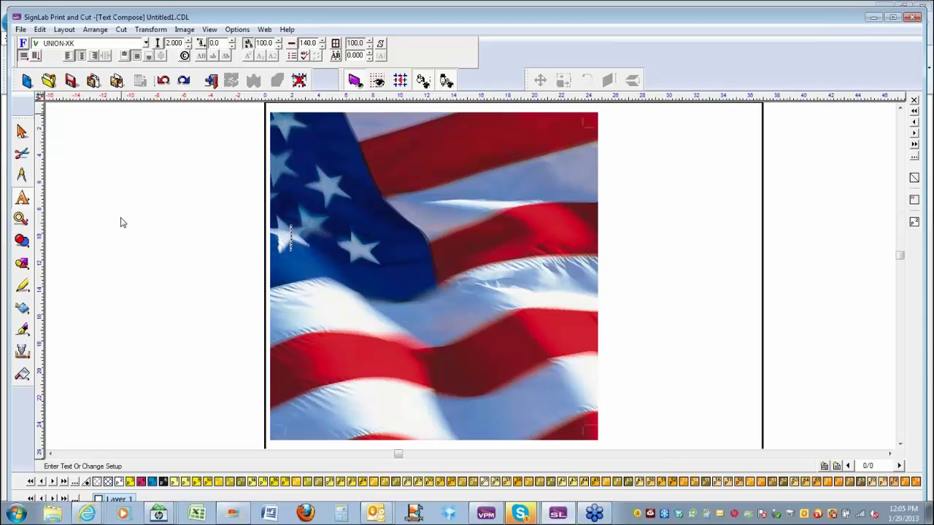
text(USA)
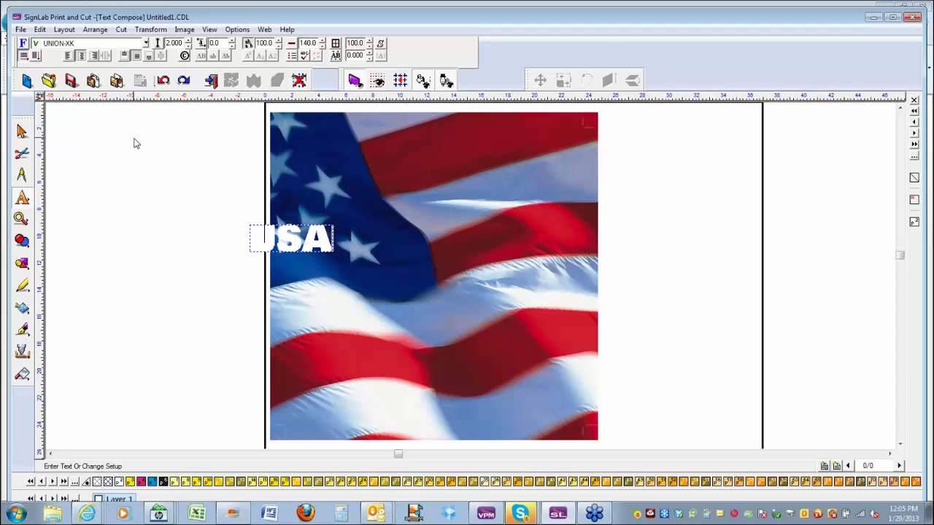
text( PLANES)
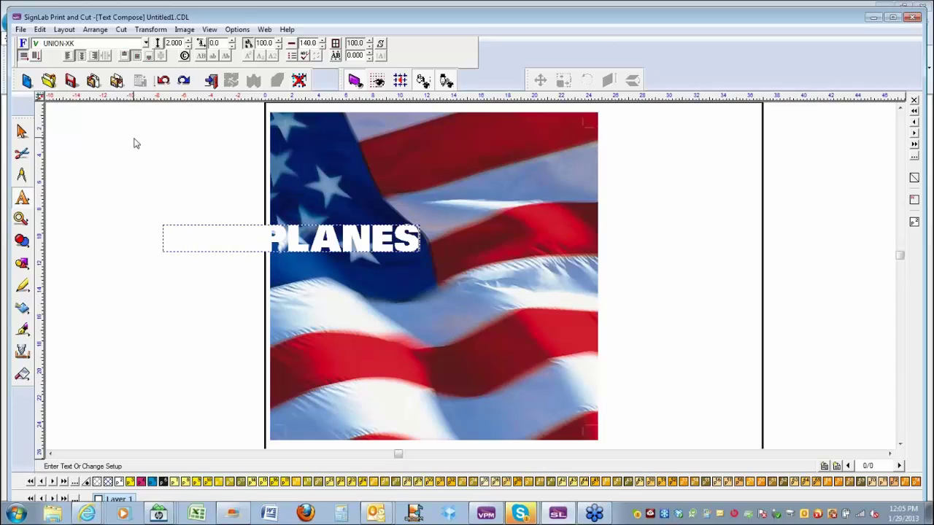
key(Return)
text(OF)
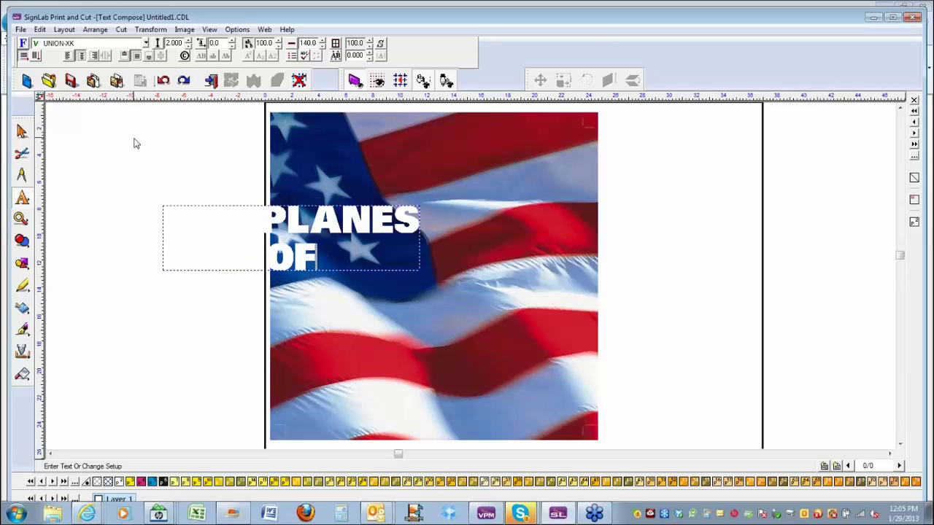
text( FA)
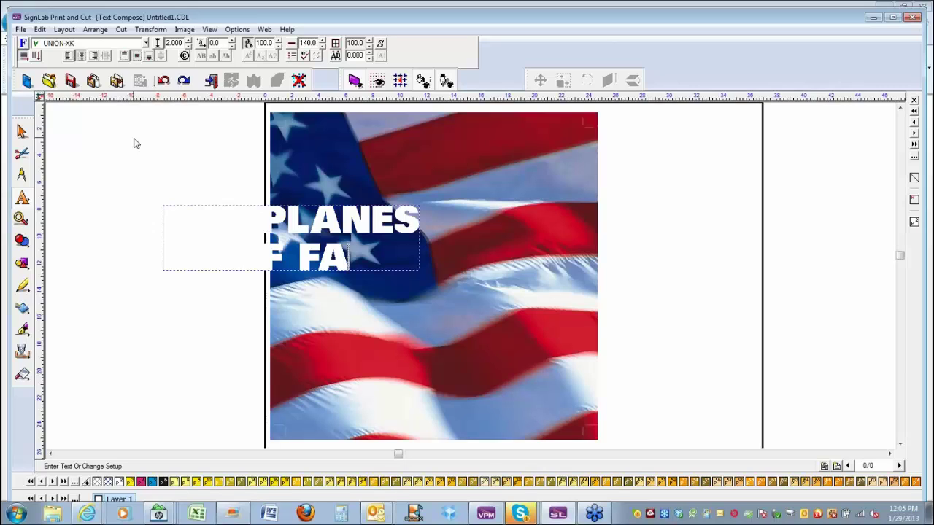
text(ME)
key(Escape)
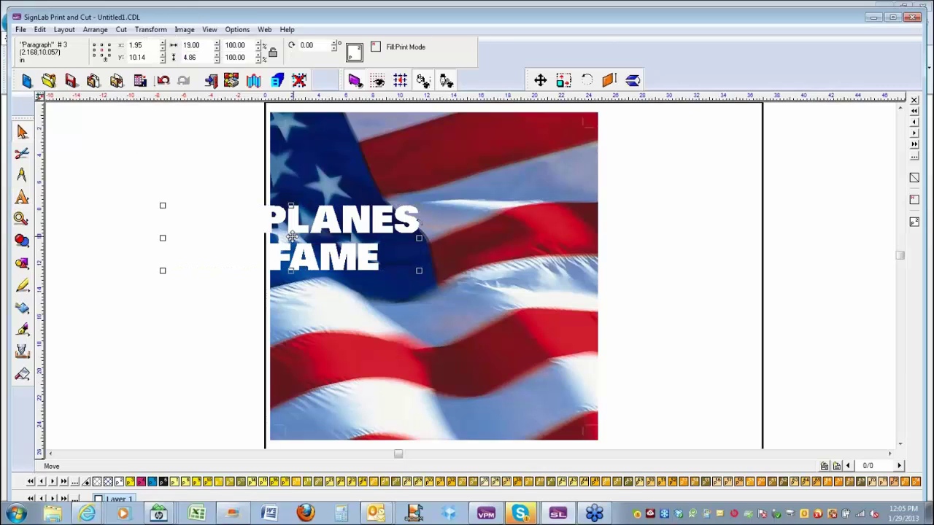
drag(293, 238, 413, 194)
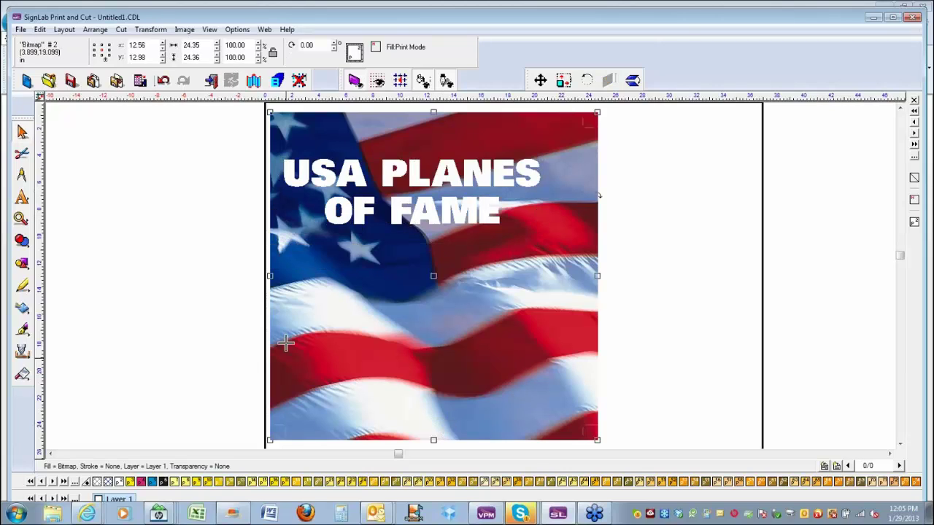
Squash the flag to about half height, making a 24.35 × 11.72 in banner.
click(169, 323)
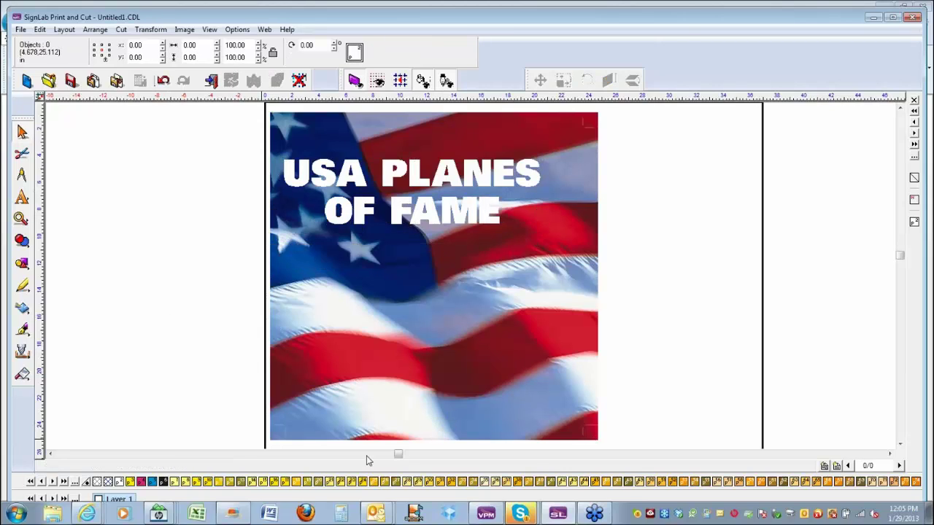
click(413, 429)
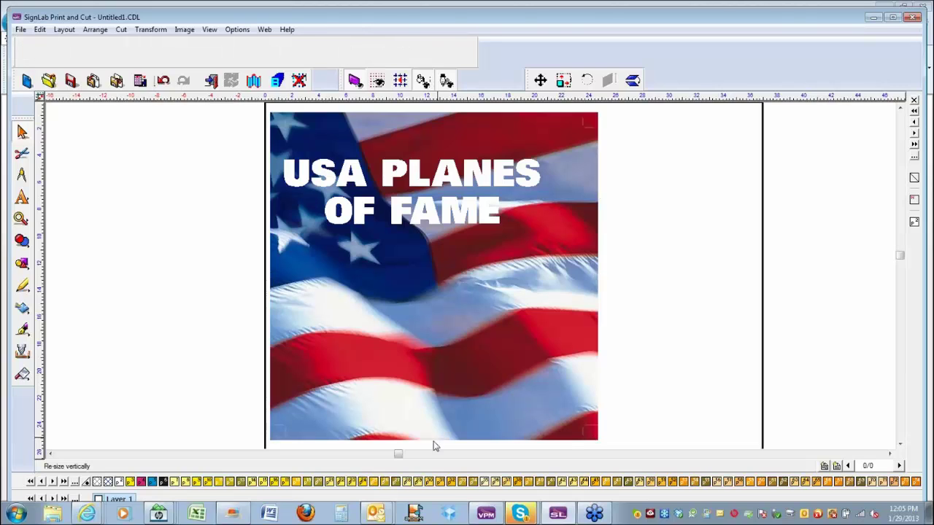
drag(433, 446, 433, 270)
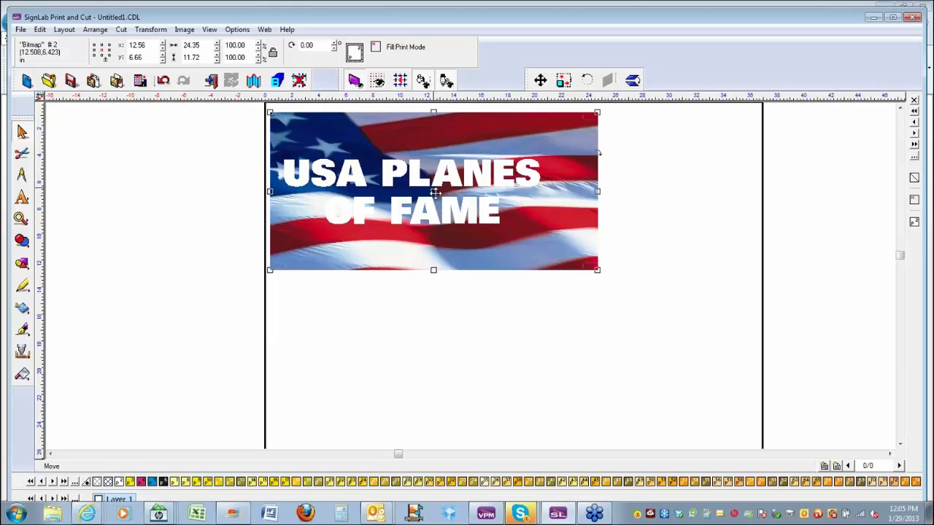
Enlarge the lettering, centre it on the flag using guidelines, then remove all guides.
click(434, 191)
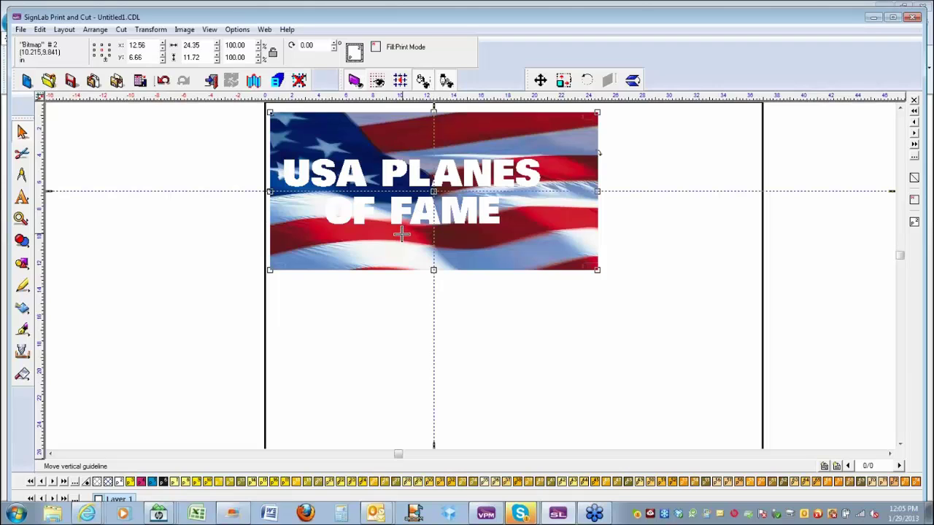
click(359, 220)
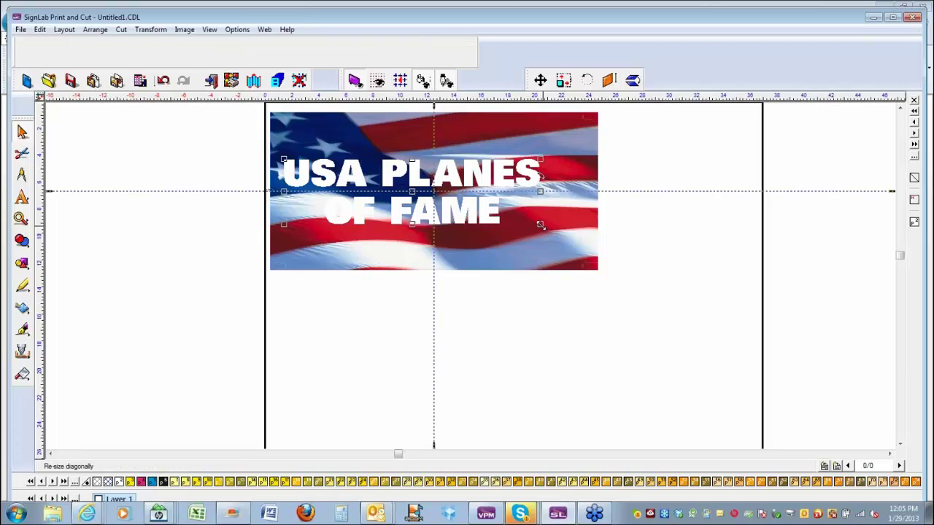
drag(540, 225, 574, 235)
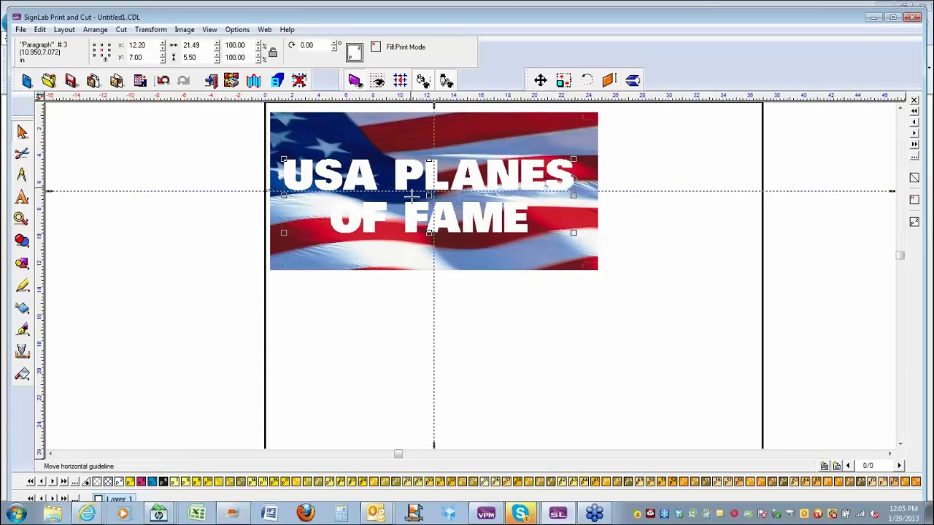
drag(428, 197, 434, 194)
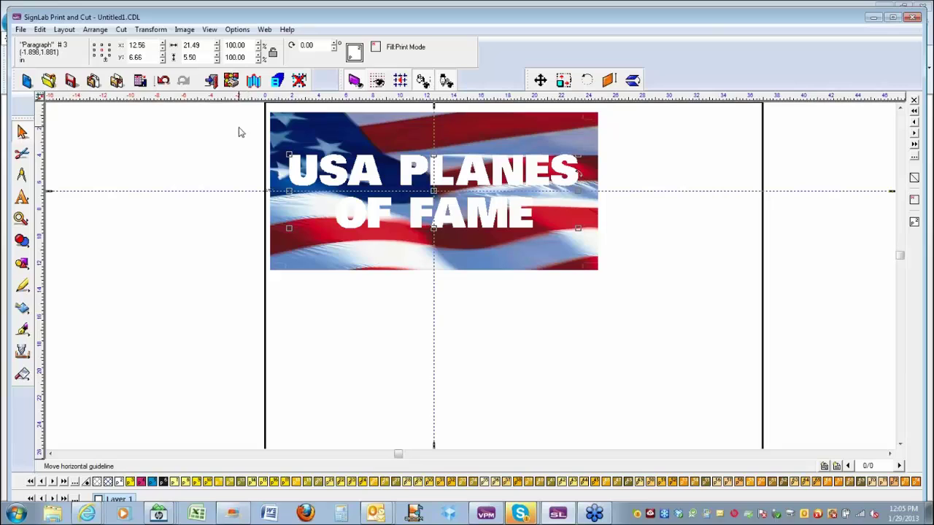
click(300, 83)
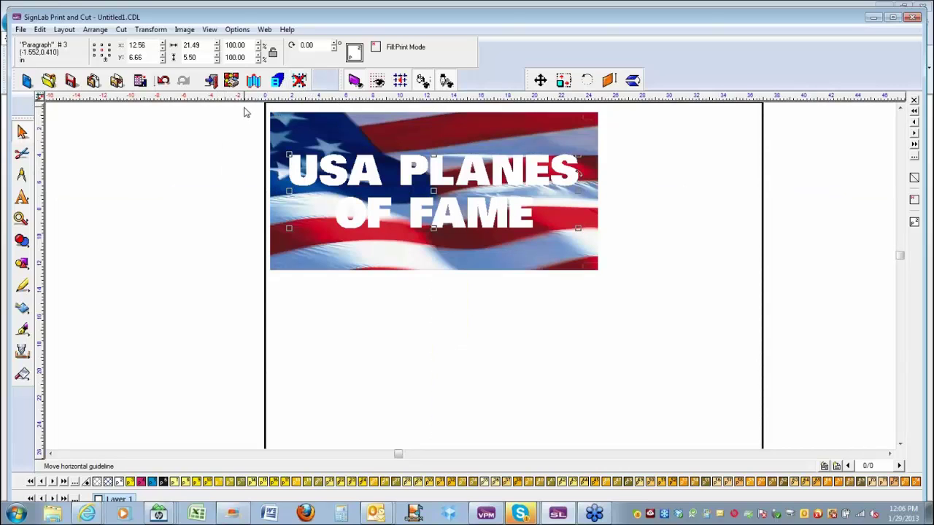
drag(244, 108, 640, 298)
Clip the flag inside the USA PLANES OF FAME lettering as a 21.49 × 5.50 in clip group.
click(94, 31)
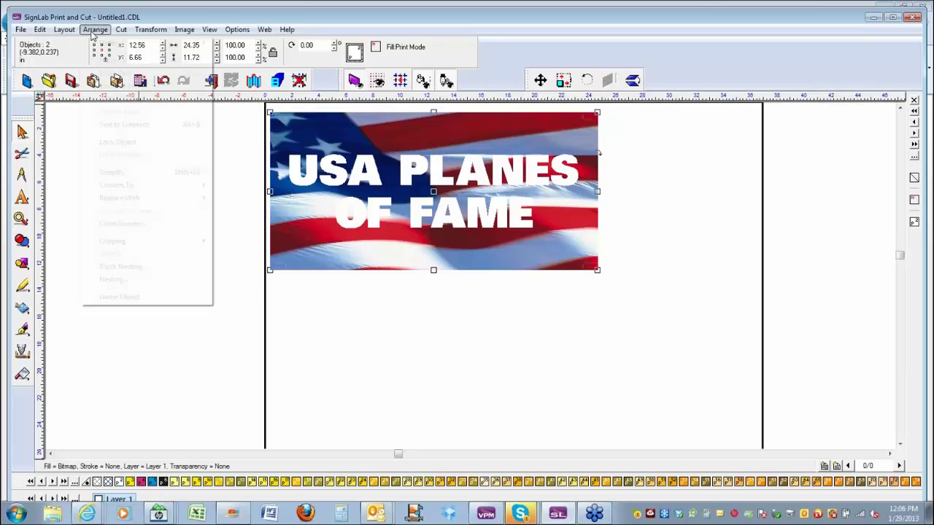
mouse_move(115, 242)
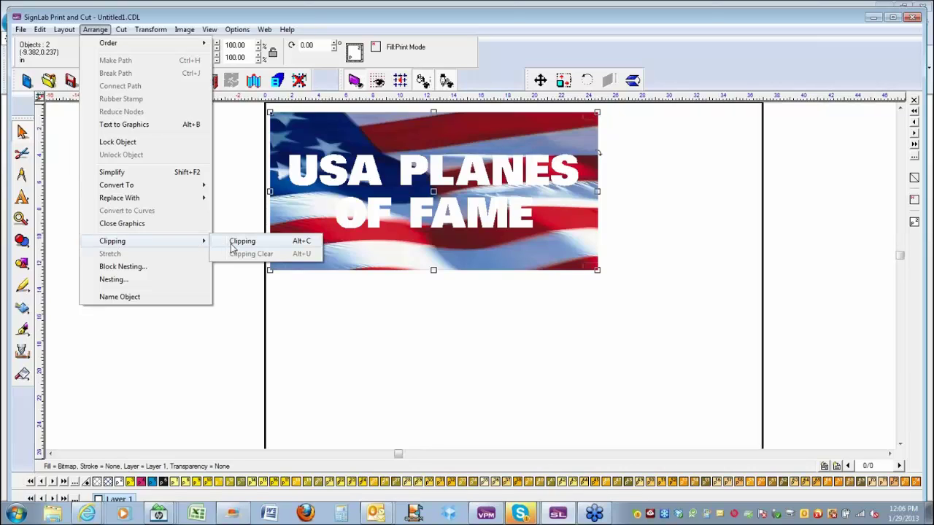
click(235, 245)
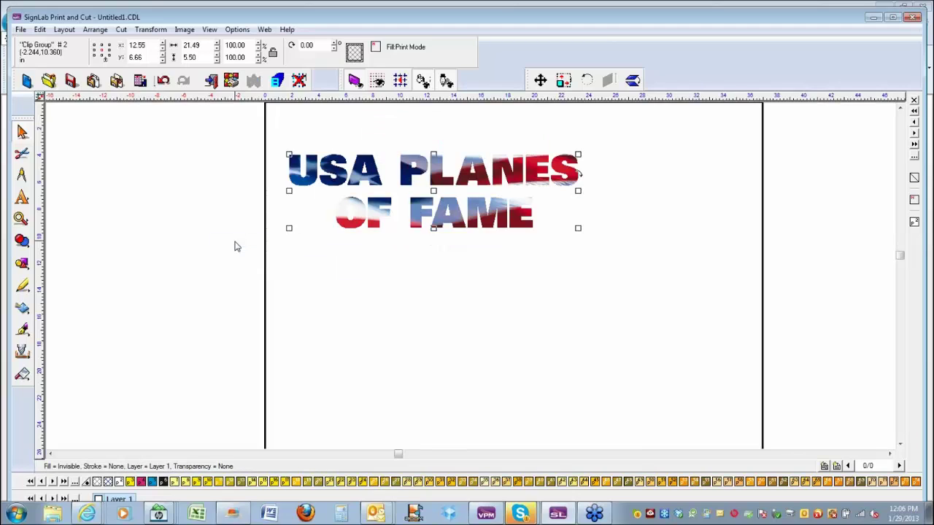
key(F4)
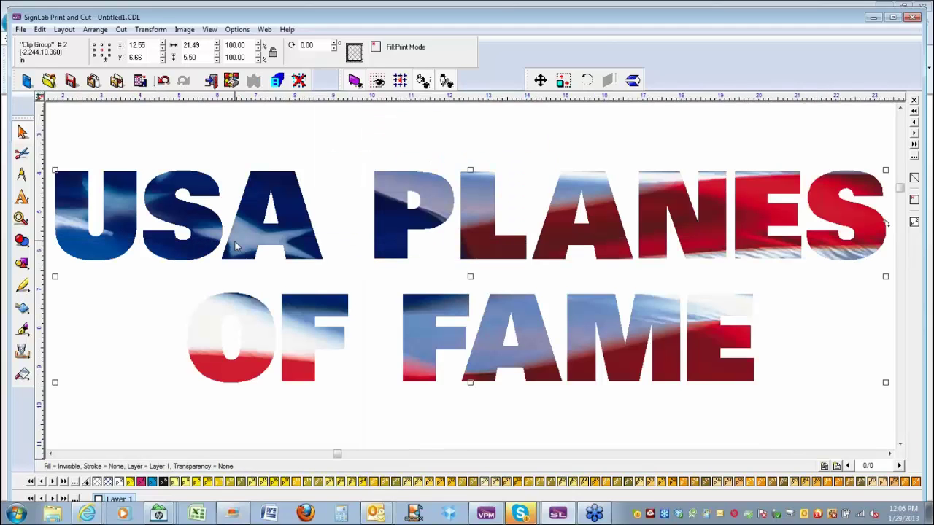
key(shift+F4)
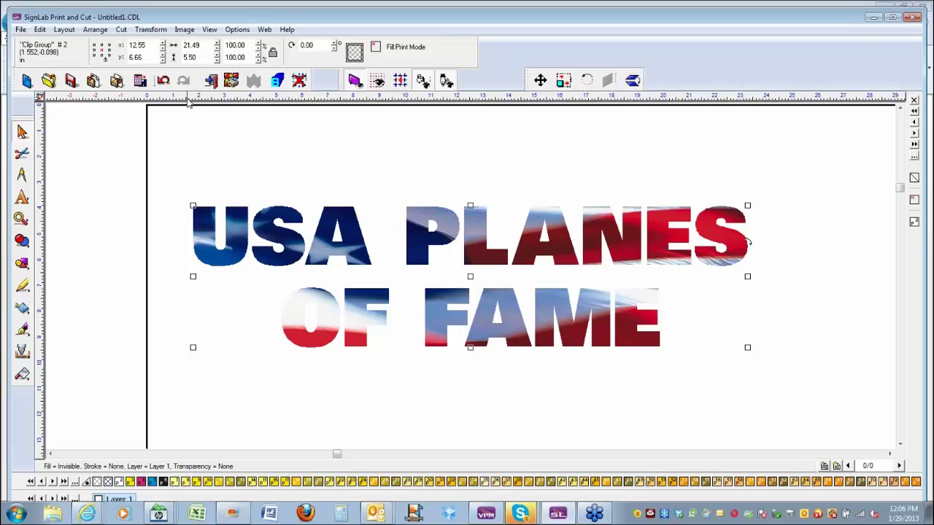
Open Filter Forge Bevel Boss with bitmap source Use current fill and path source Automatic.
click(184, 30)
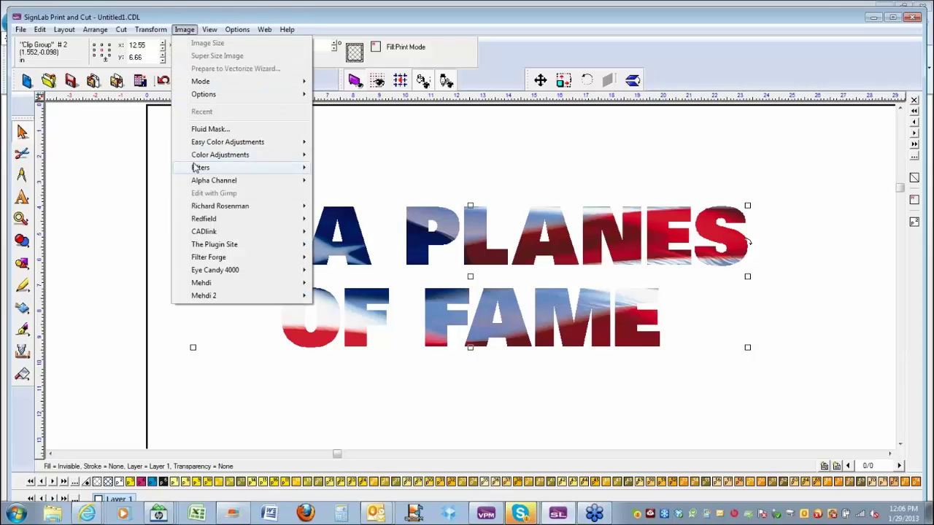
mouse_move(236, 273)
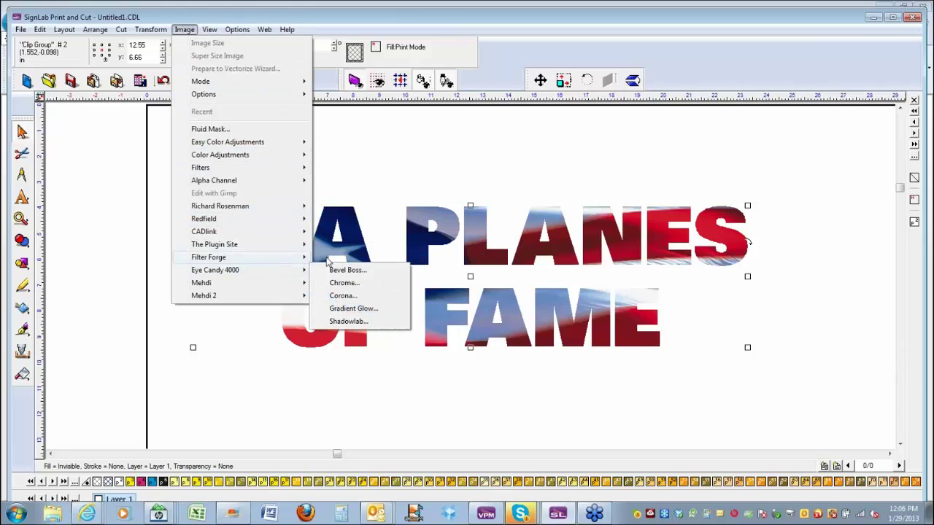
click(349, 271)
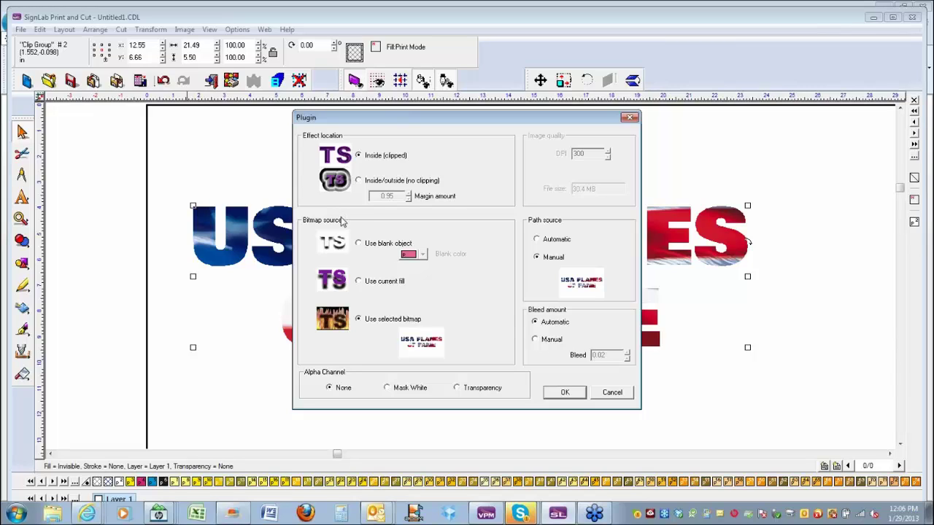
click(358, 282)
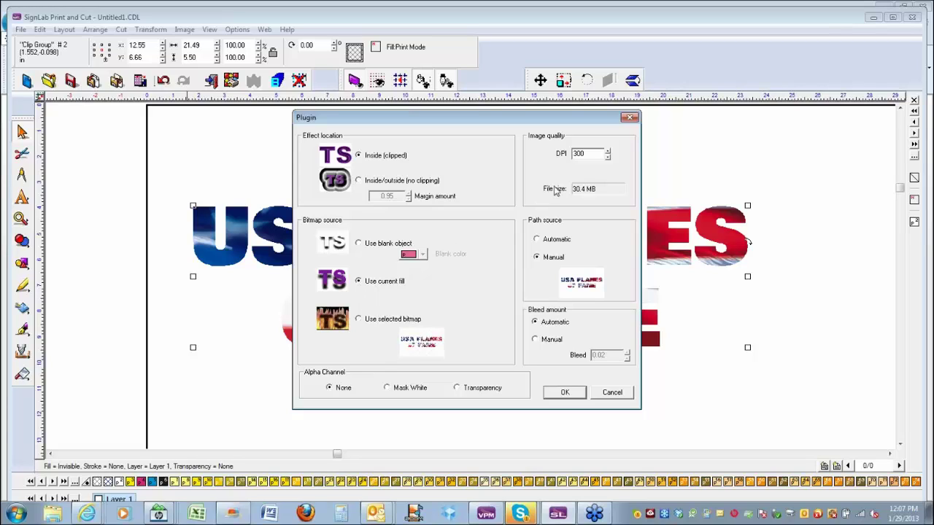
click(539, 239)
click(561, 395)
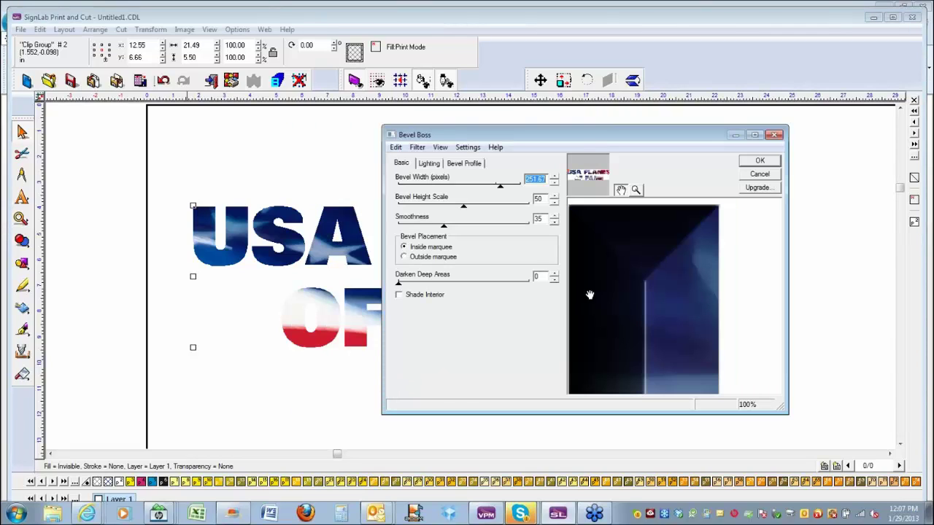
Apply a Bevel Boss bevel with width 295.69 and height scale 37 to the title.
click(626, 300)
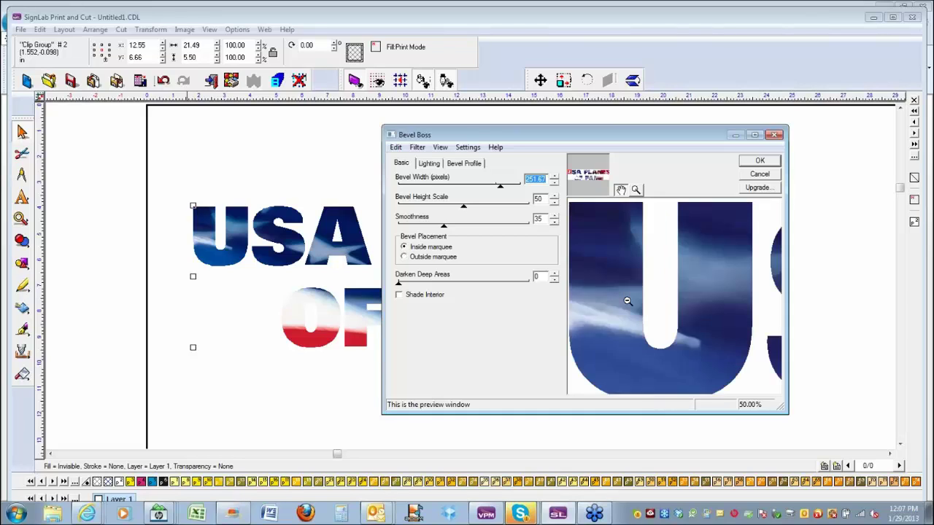
click(627, 300)
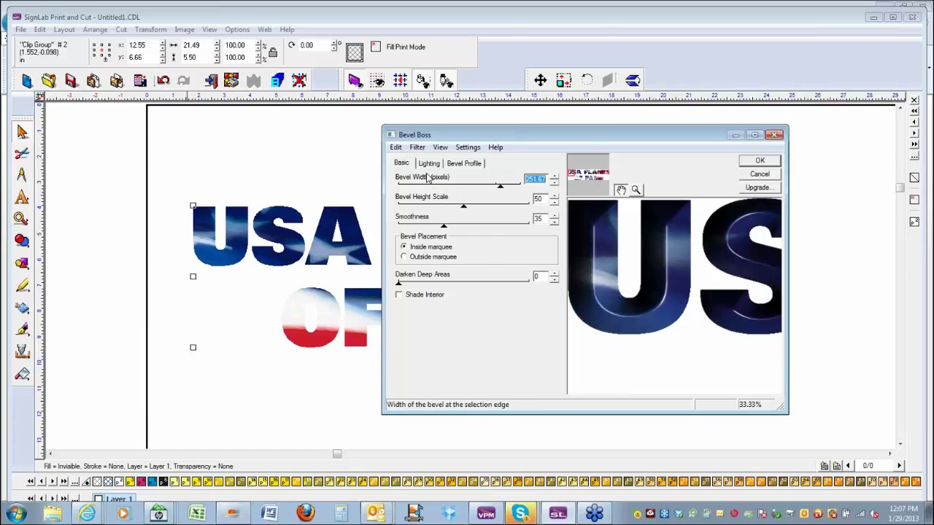
click(481, 189)
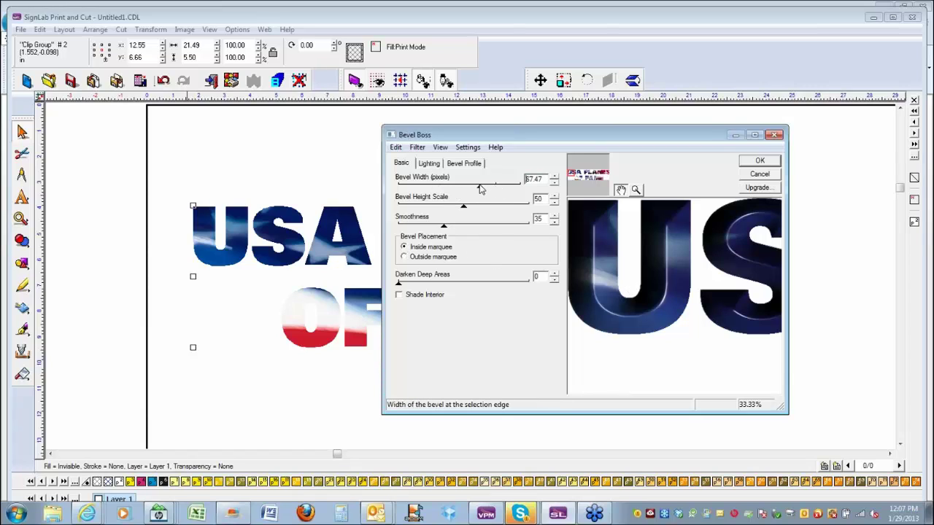
click(447, 211)
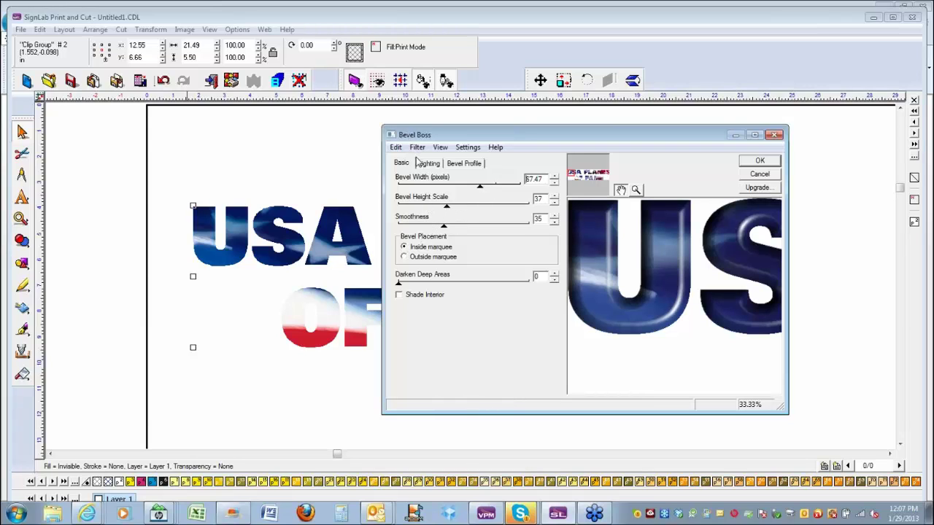
click(496, 188)
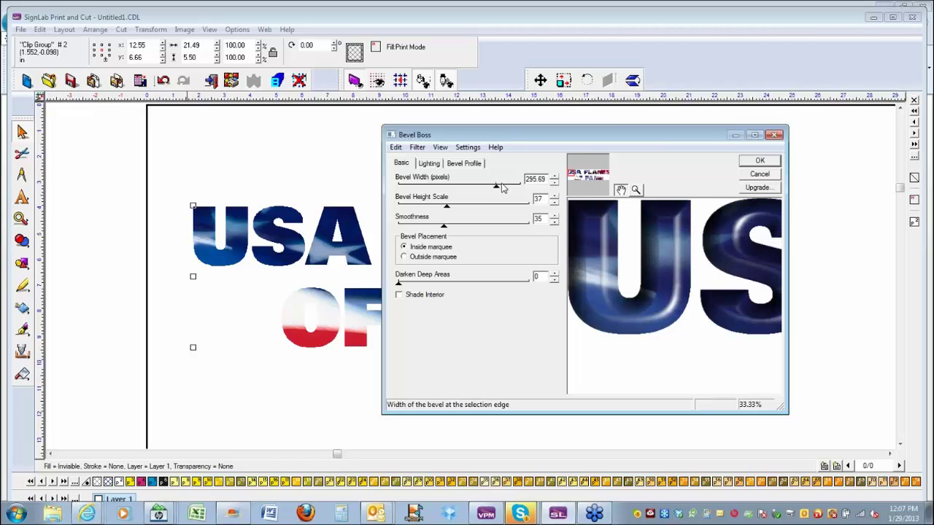
drag(502, 189, 502, 187)
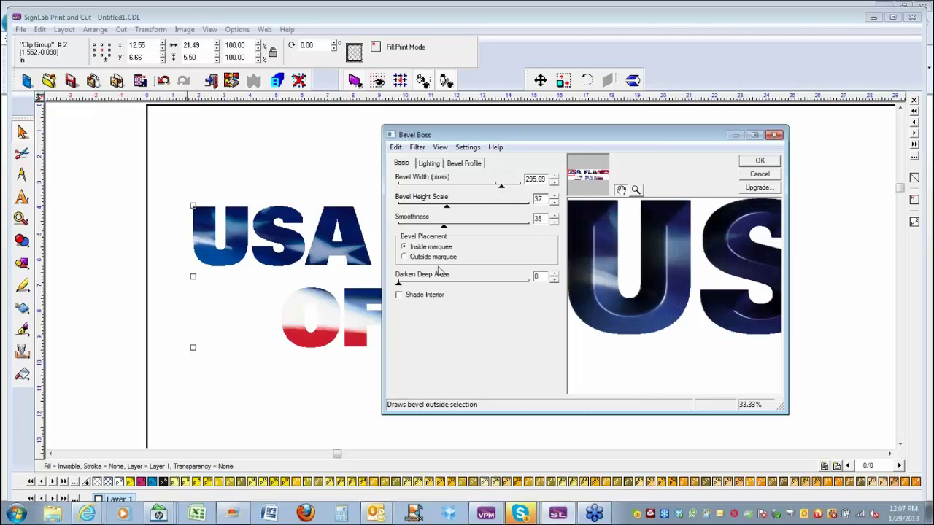
click(758, 162)
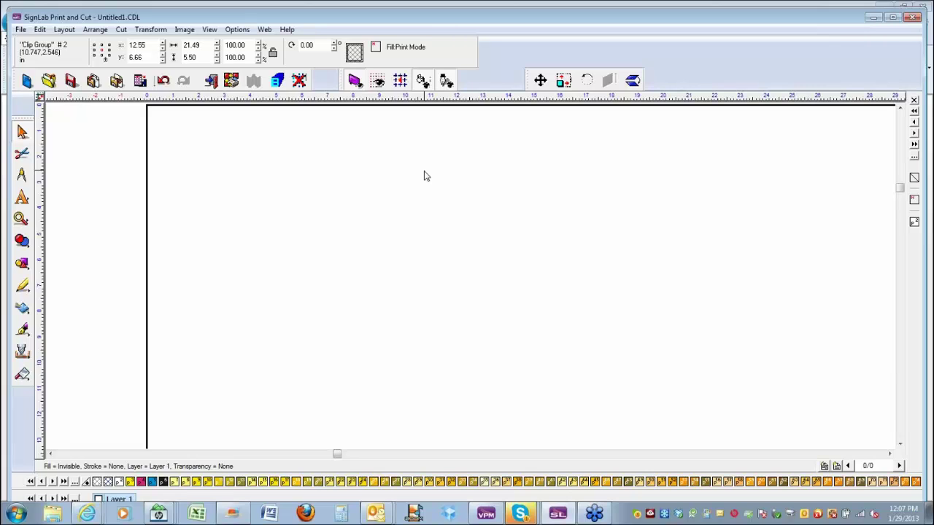
Move the bevelled USA PLANES OF FAME title off the page to the upper left.
click(423, 171)
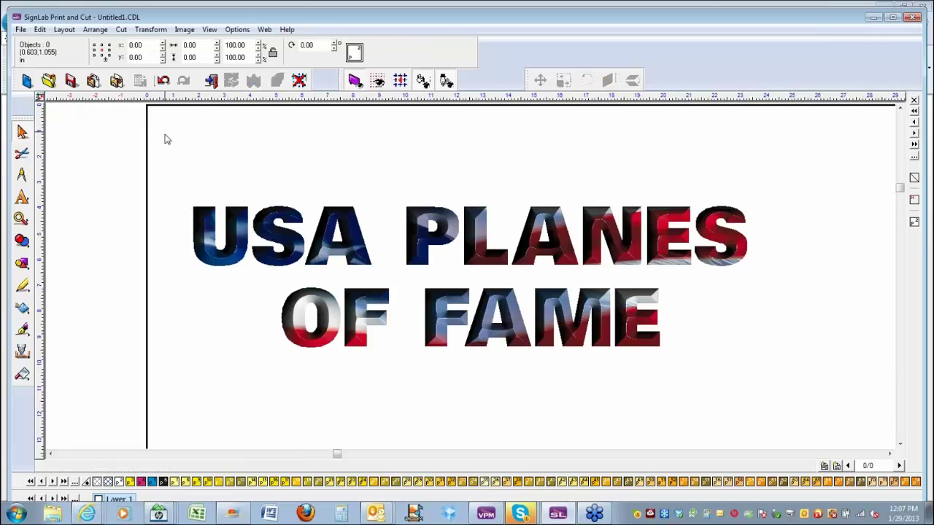
key(Tab)
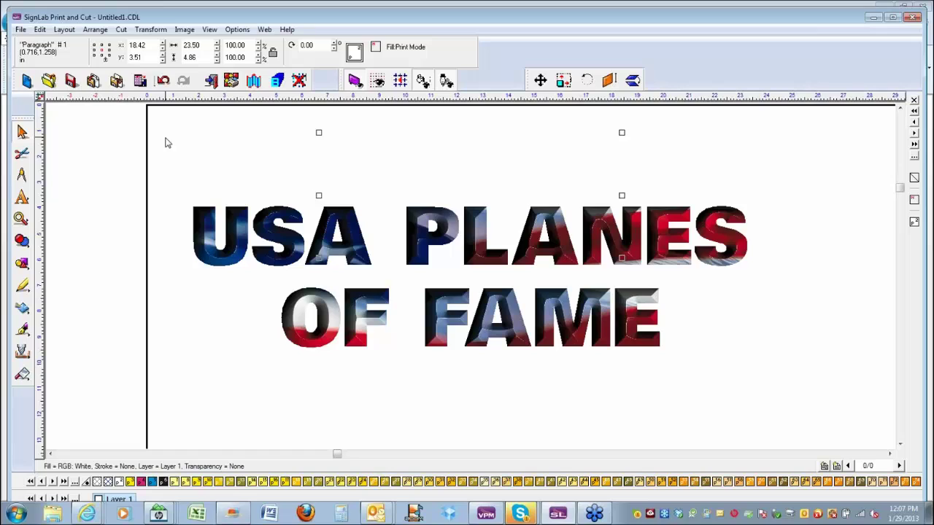
key(Escape)
drag(158, 155, 697, 381)
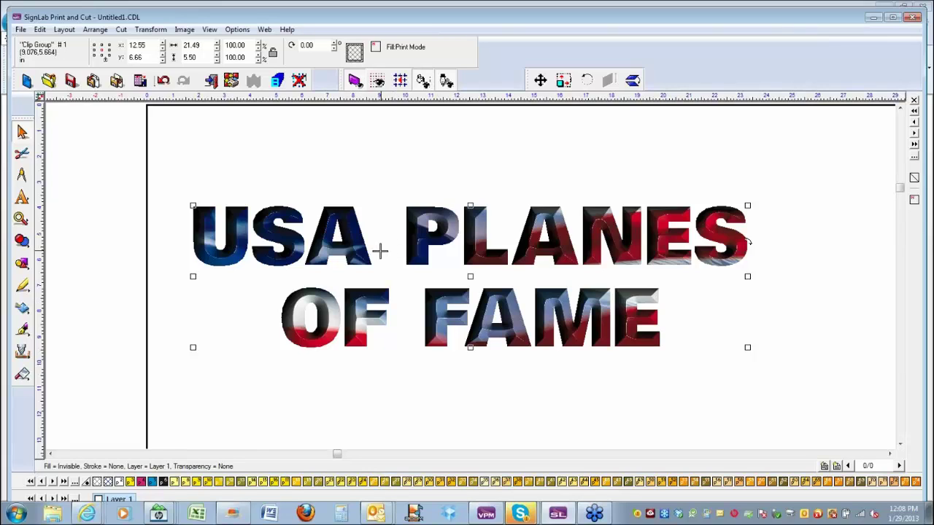
scroll(379, 251, down, 3)
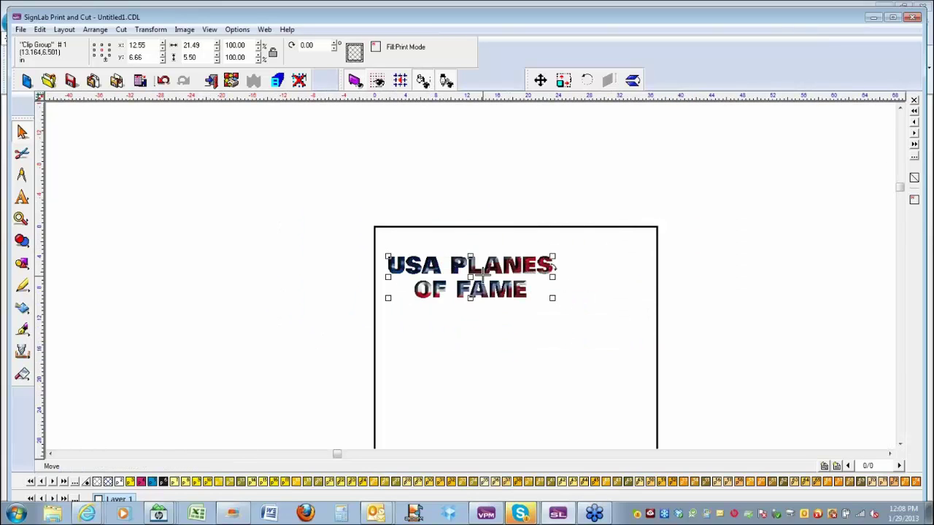
drag(471, 277, 242, 201)
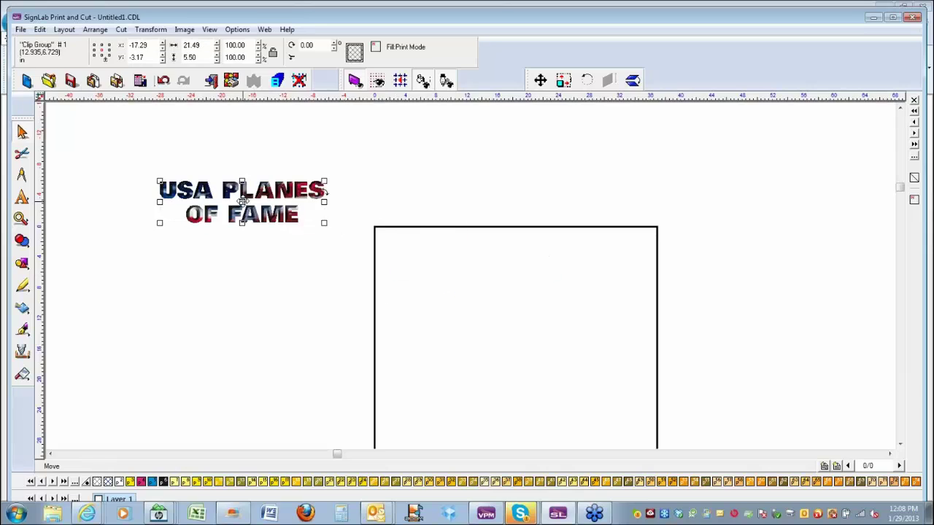
click(21, 29)
click(45, 125)
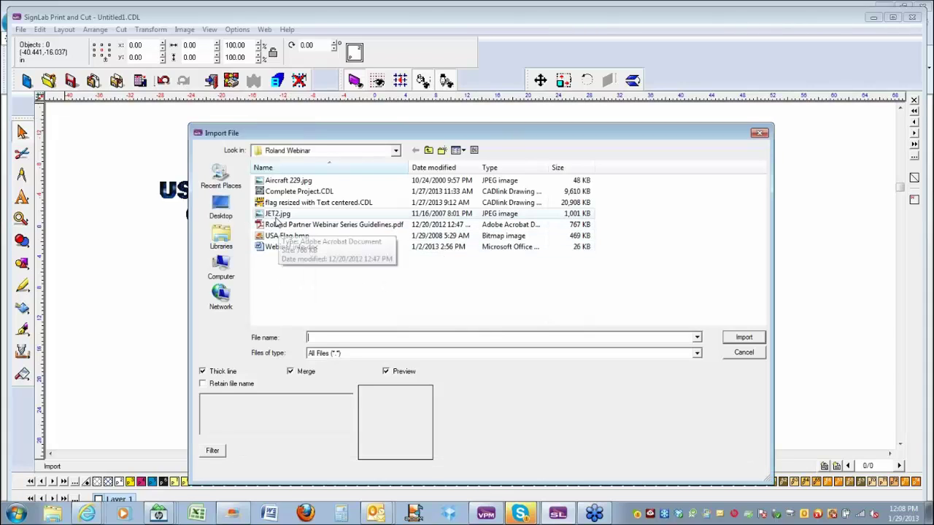
Import Aircraft 229.jpg and place it at the page's top-left corner, 36.53 × 29.23 in.
click(281, 181)
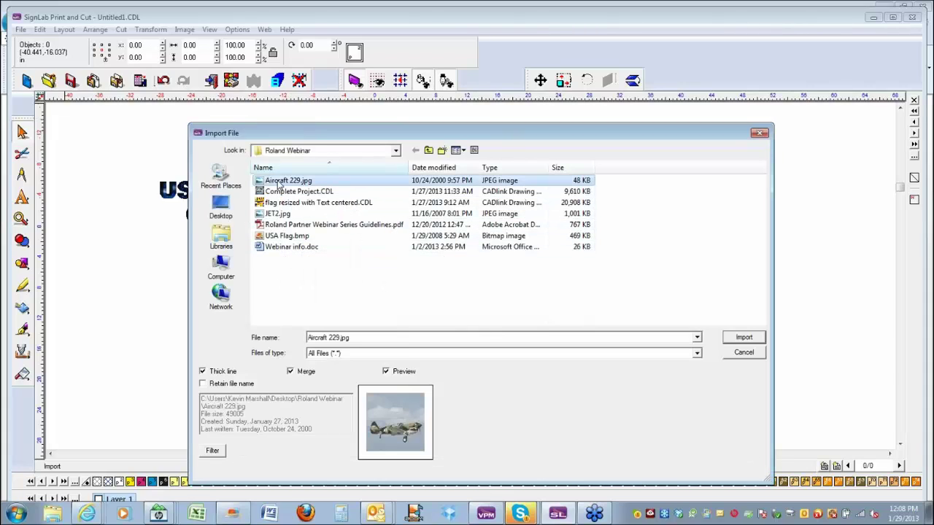
double_click(279, 183)
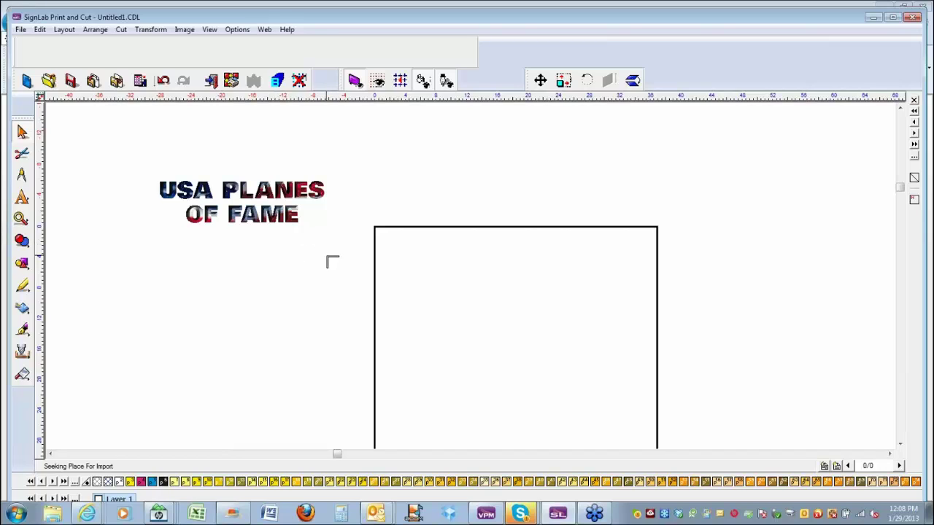
scroll(332, 261, down, 1)
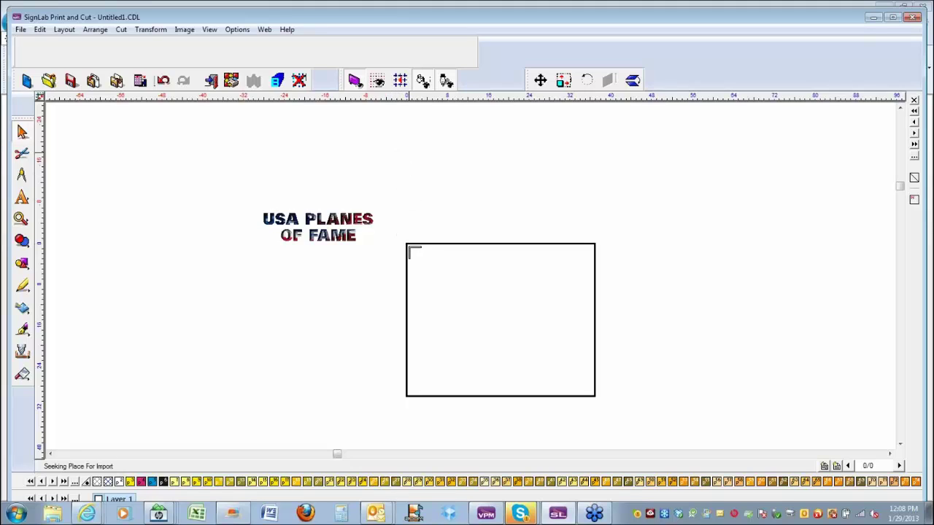
drag(408, 244, 594, 396)
click(528, 318)
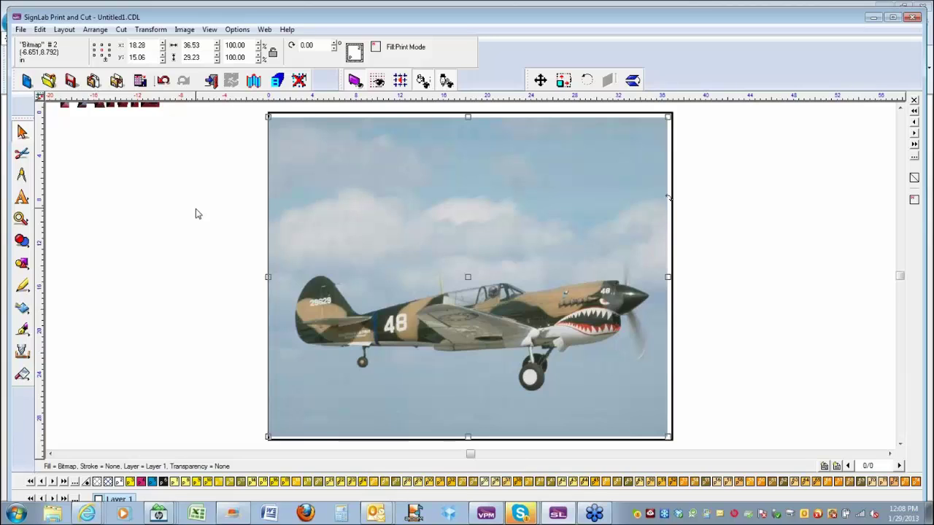
Add guide lines crossing at the centre of the plane photo.
scroll(196, 214, down, 2)
scroll(472, 280, up, 3)
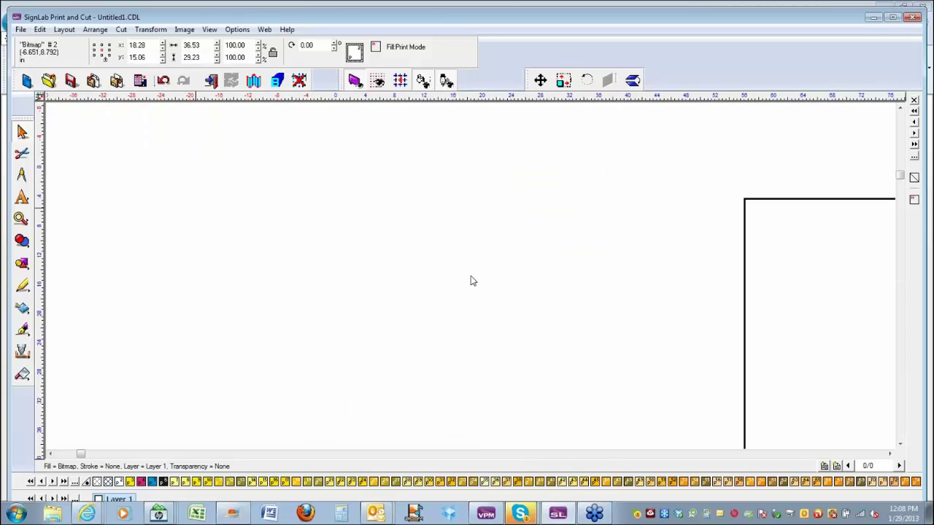
scroll(471, 291, down, 1)
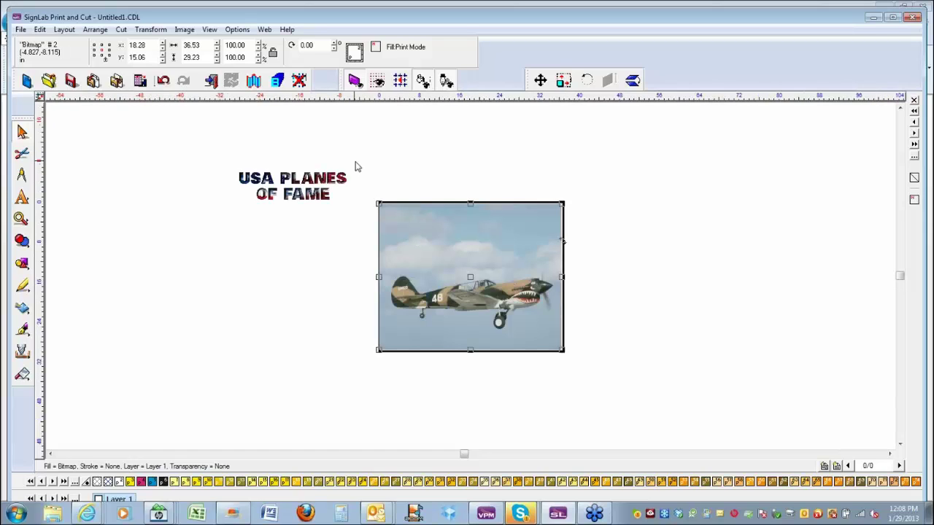
drag(199, 140, 367, 228)
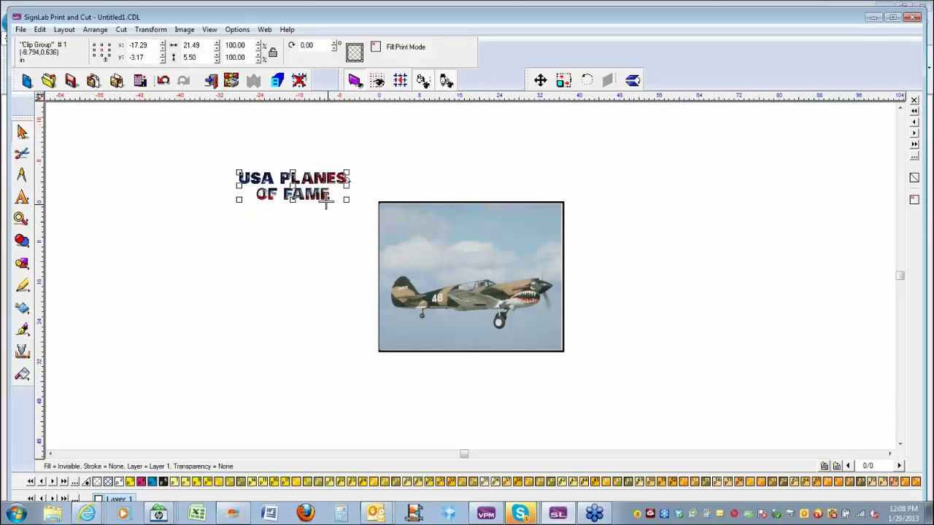
click(423, 225)
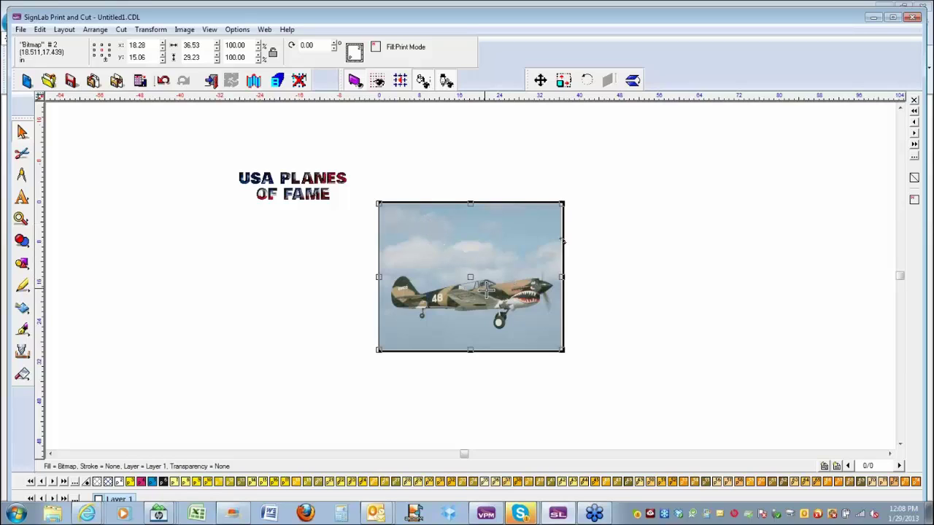
drag(470, 276, 470, 276)
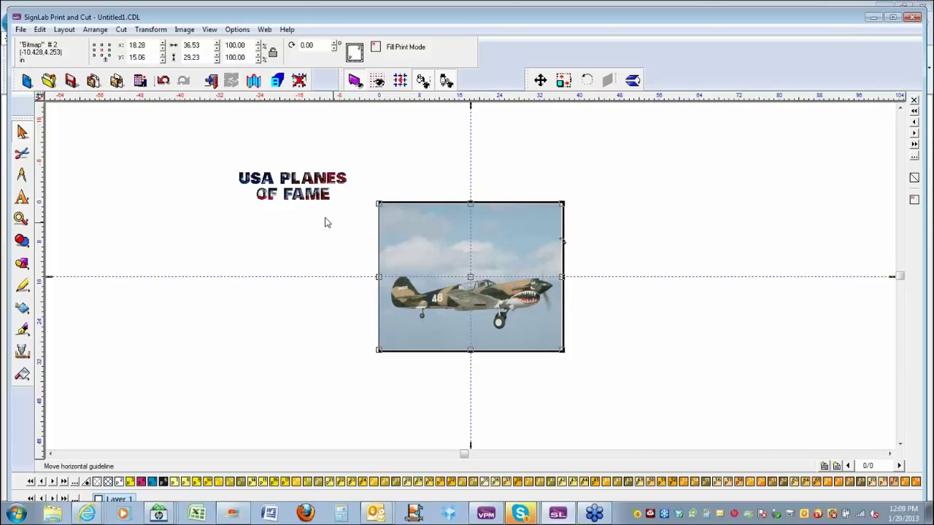
Drag the USA PLANES OF FAME title group over the upper part of the photo.
click(291, 194)
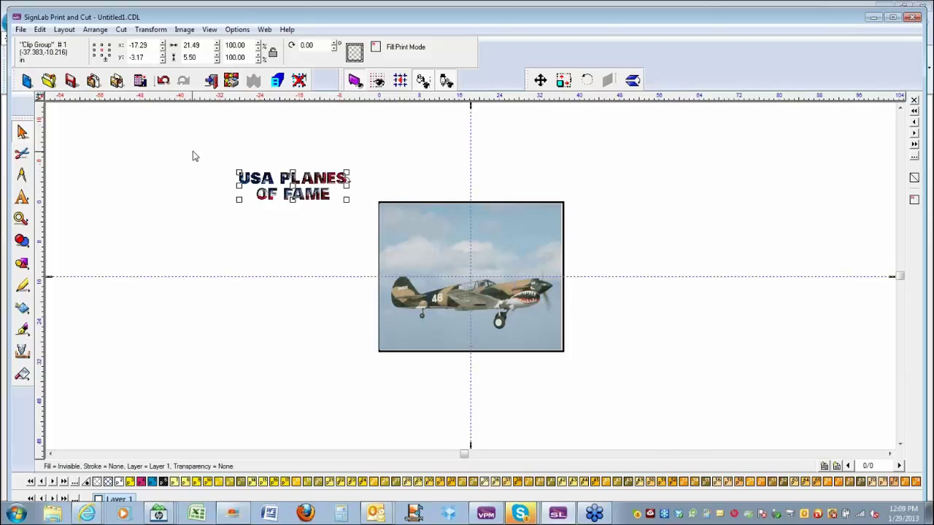
drag(200, 154, 365, 232)
drag(294, 192, 475, 233)
double_click(332, 216)
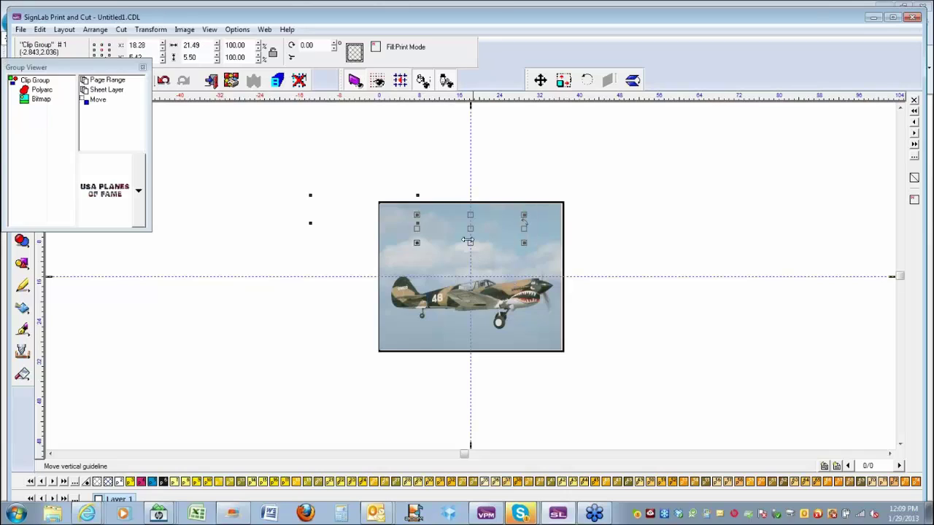
Move the title down onto the photo and bring it to the front.
click(324, 245)
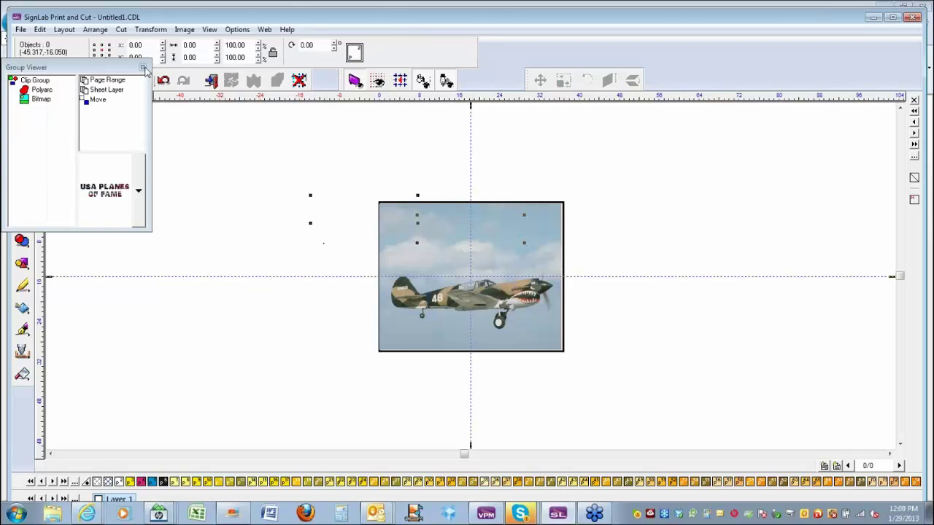
click(143, 69)
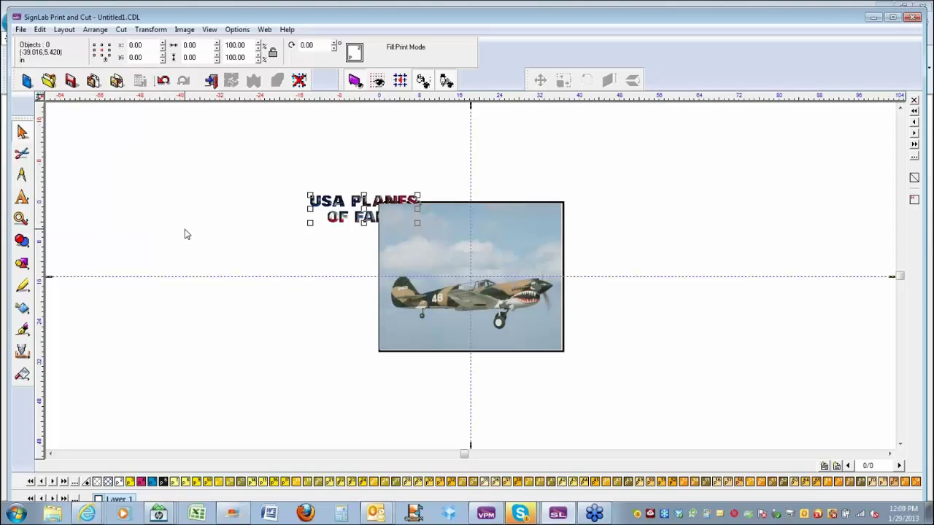
click(181, 232)
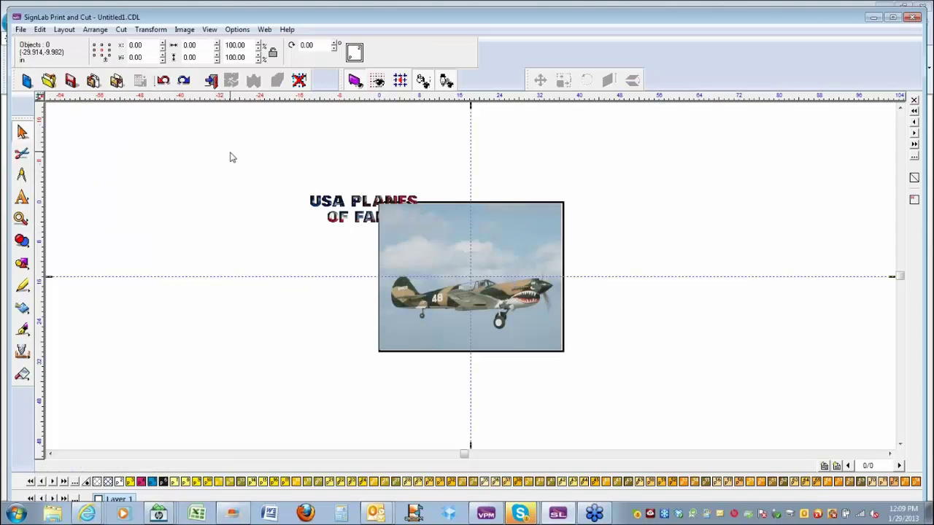
drag(231, 152, 441, 259)
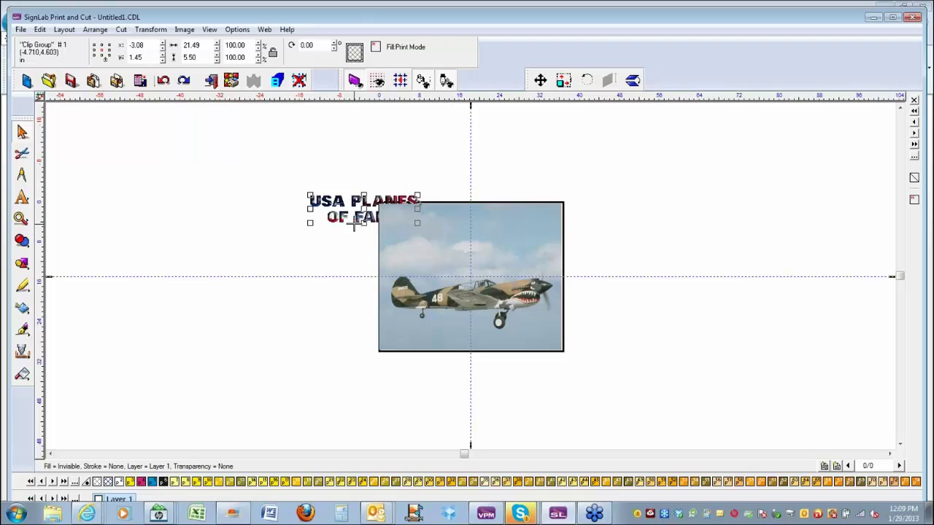
drag(361, 214, 467, 231)
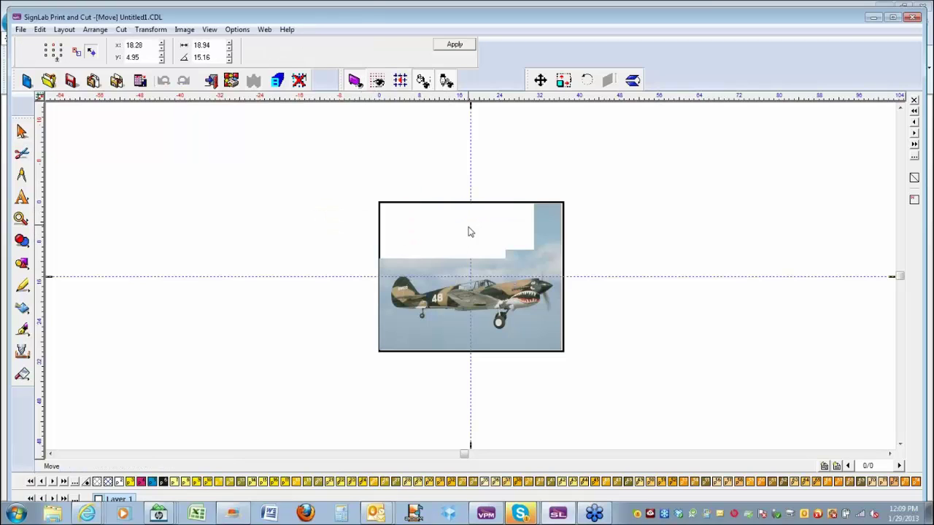
click(95, 29)
mouse_move(109, 43)
click(240, 43)
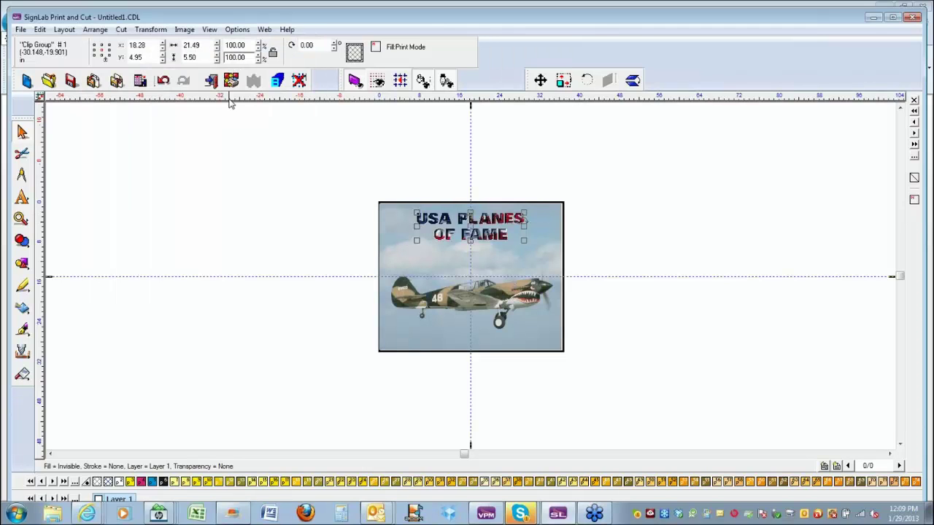
Widen the title text across the photo's top in four spin-arrow increments.
drag(349, 177, 594, 262)
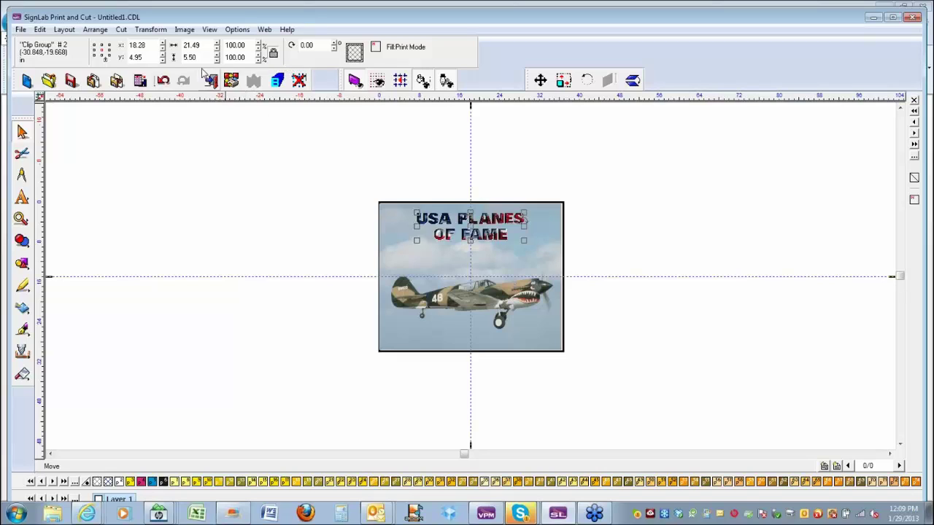
click(216, 45)
click(217, 45)
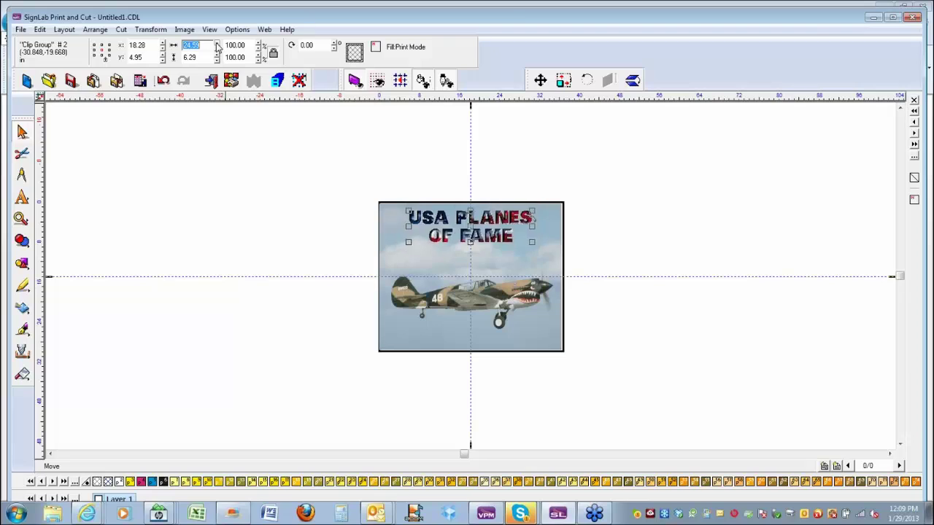
click(216, 45)
click(216, 45)
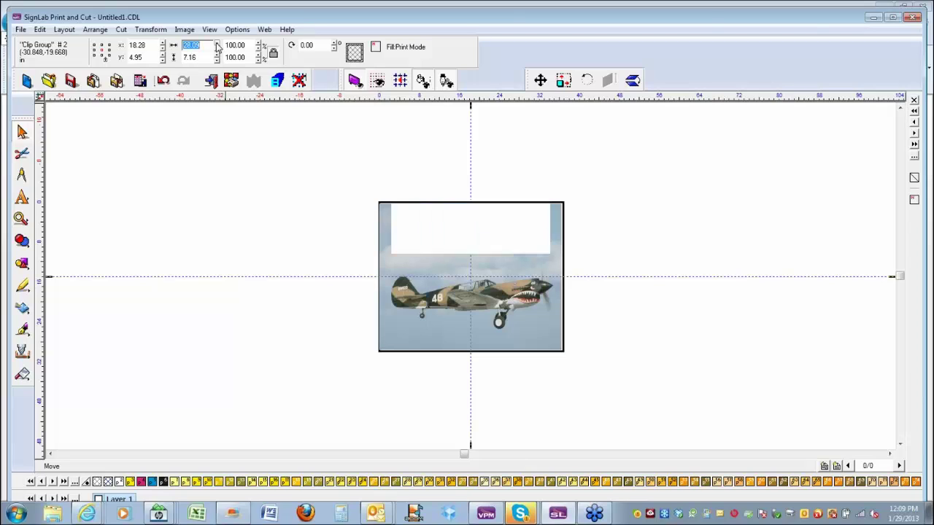
click(226, 200)
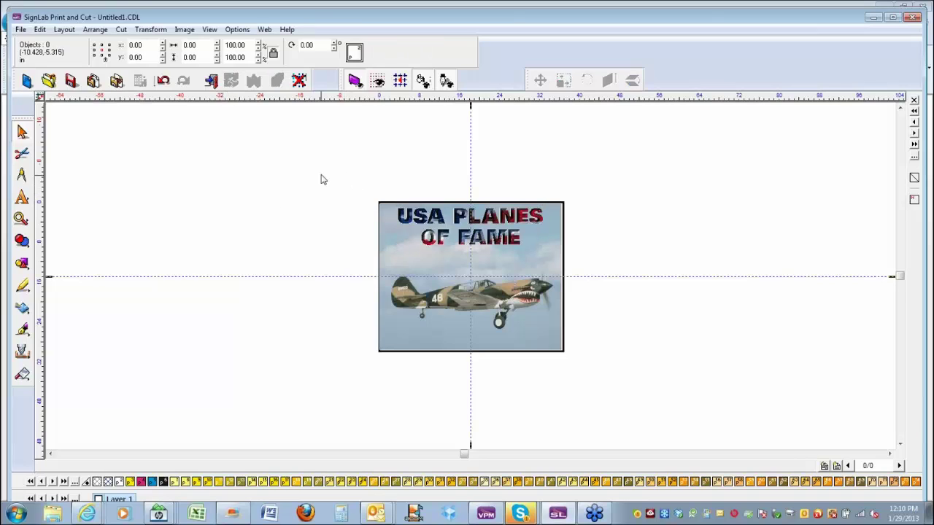
Import and place the jet photo Original.png, then open it in Fluid Mask.
click(21, 30)
click(43, 124)
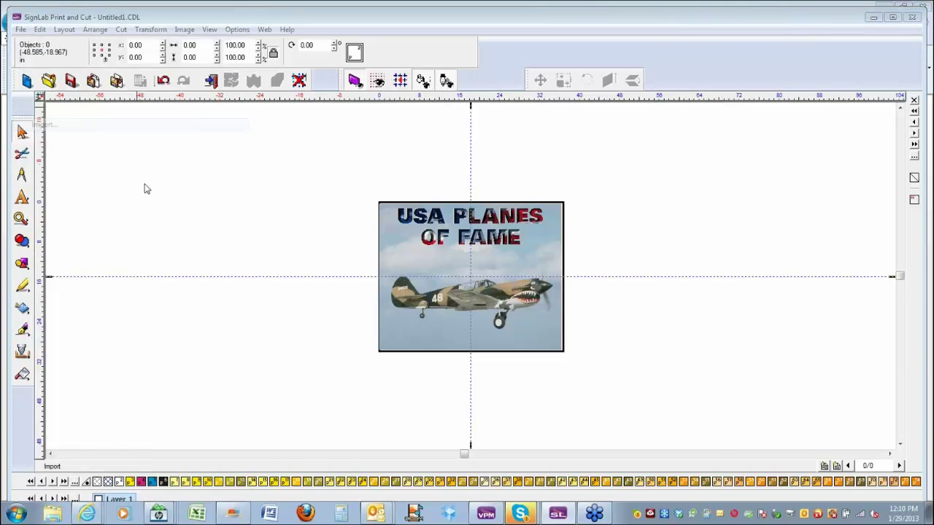
double_click(286, 241)
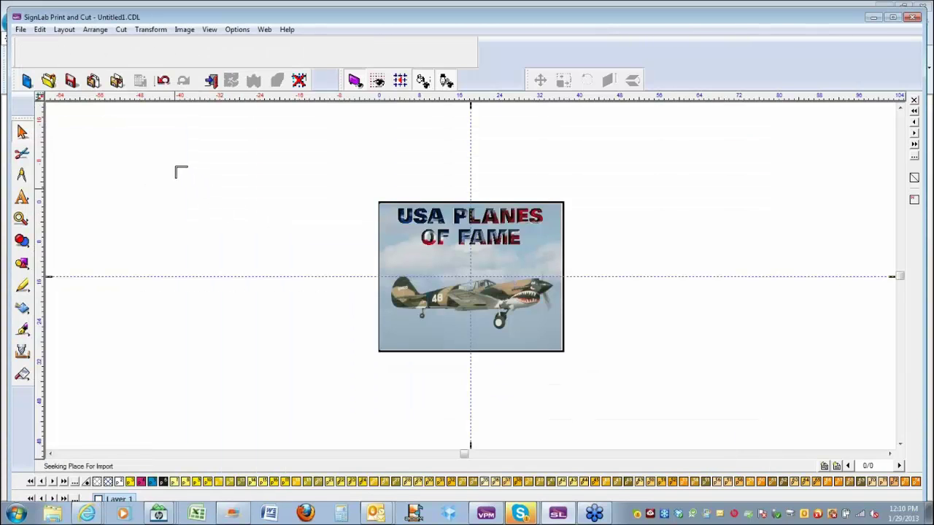
drag(199, 211, 313, 243)
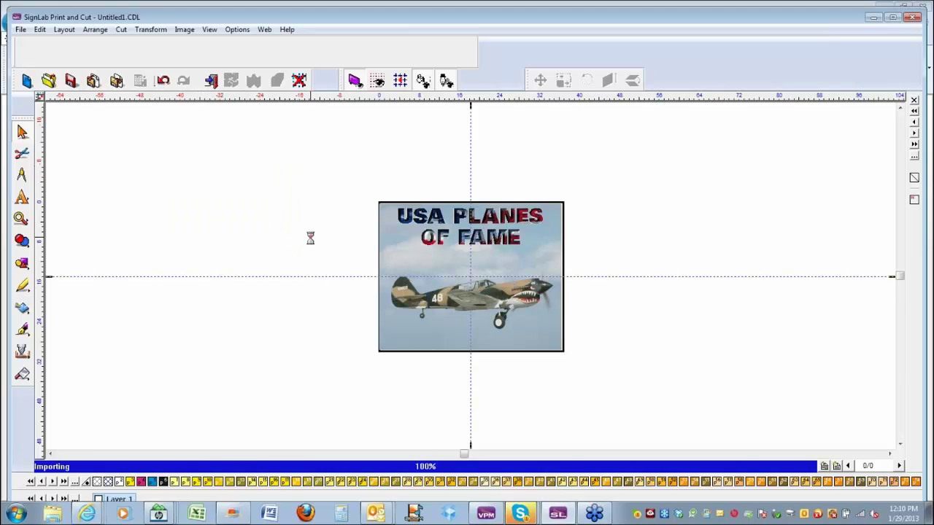
click(524, 317)
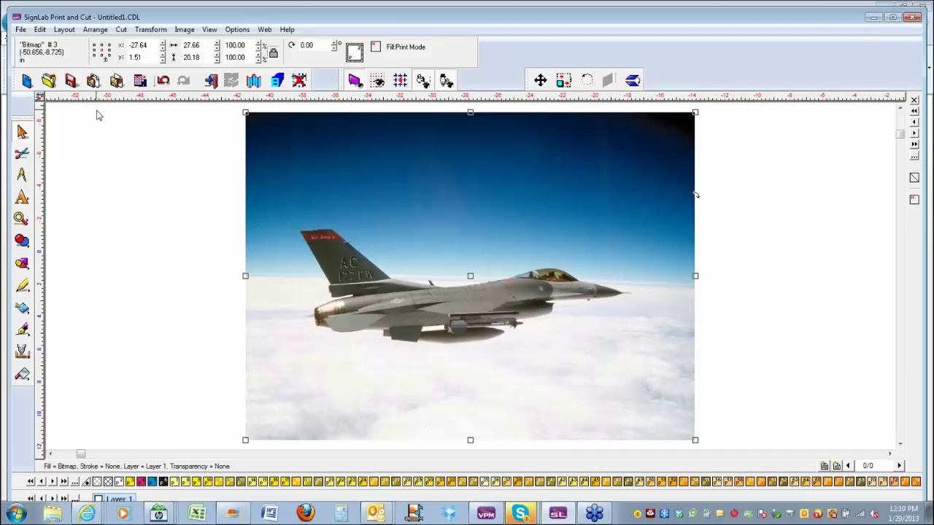
click(184, 30)
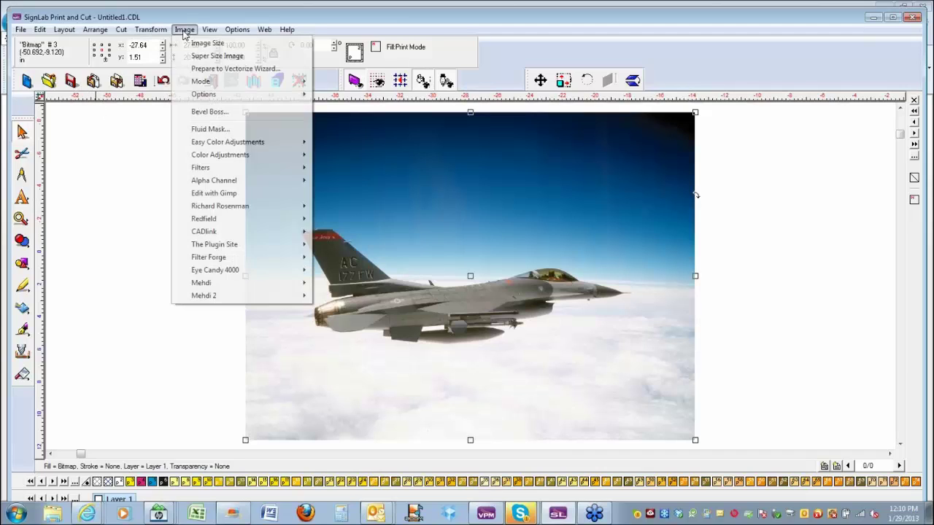
click(210, 130)
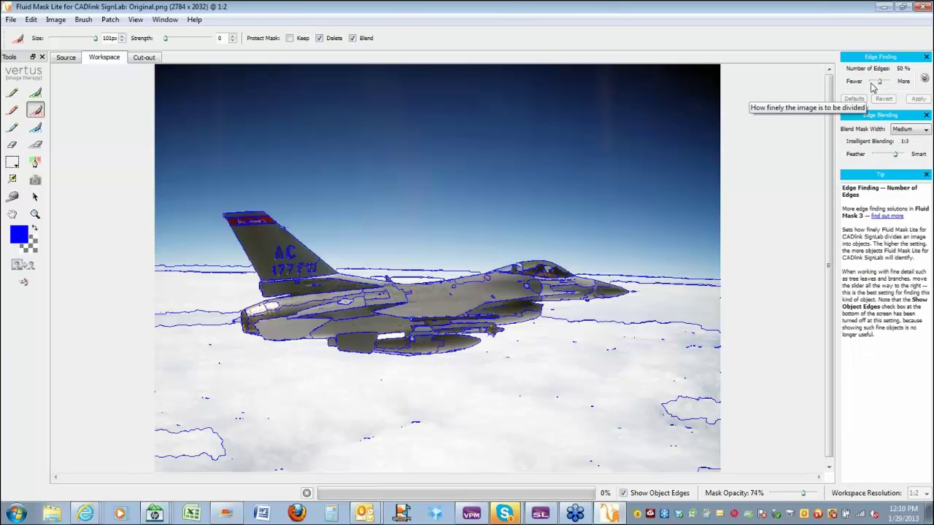
Re-detect edges at 90%, mark a top-left sky patch for deletion, then re-detect at 11%.
click(886, 82)
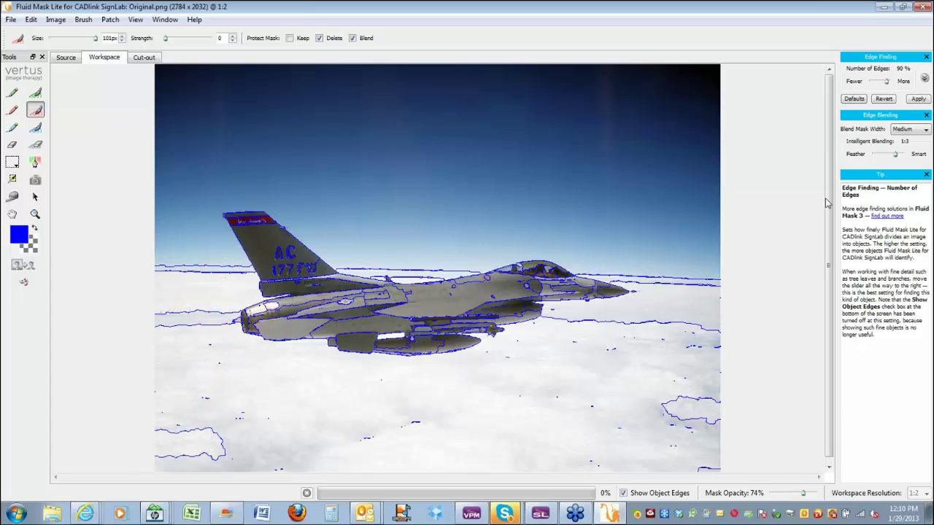
click(918, 98)
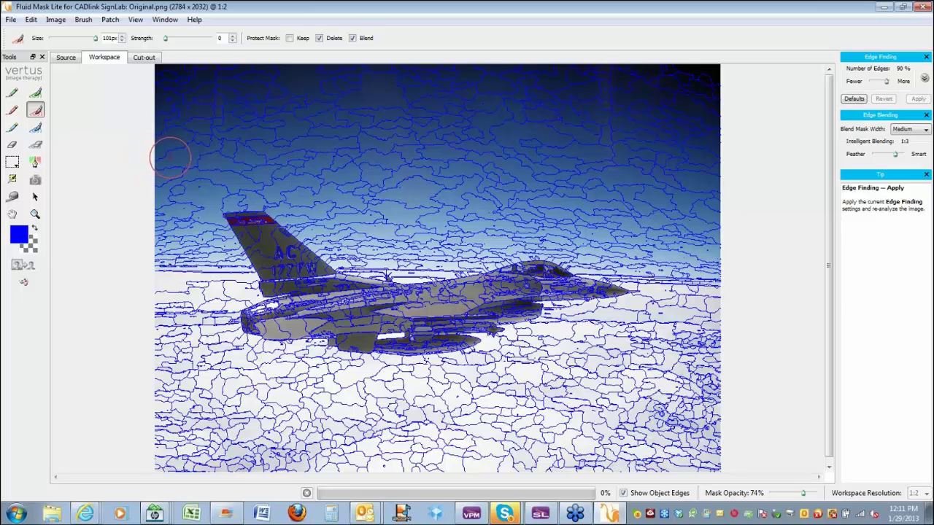
click(171, 159)
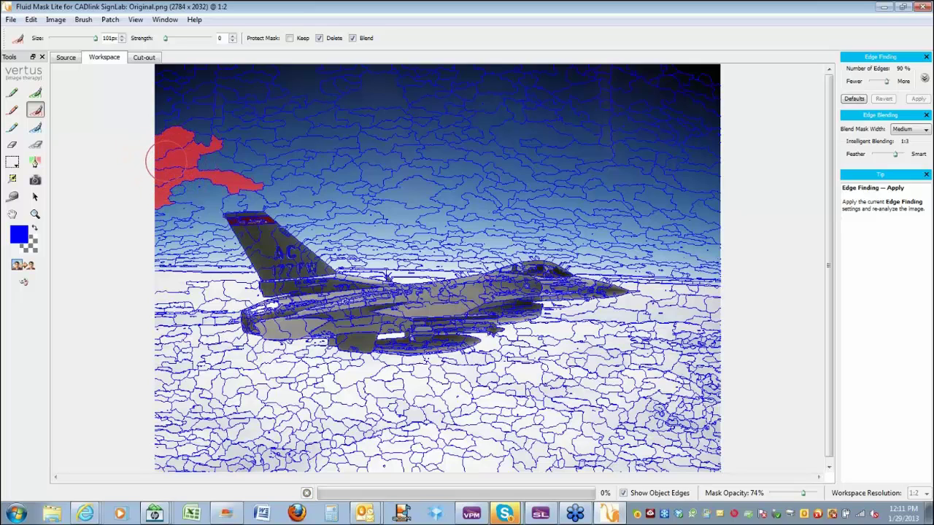
click(873, 82)
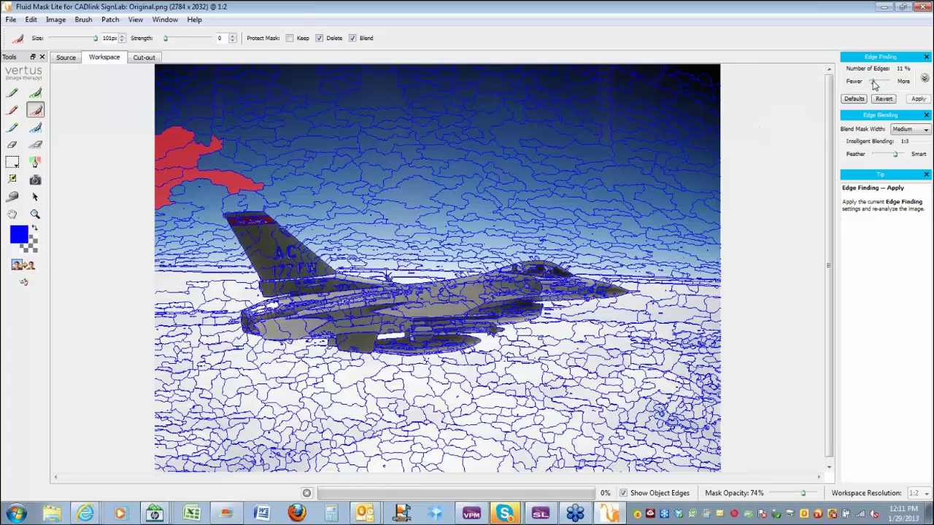
click(922, 100)
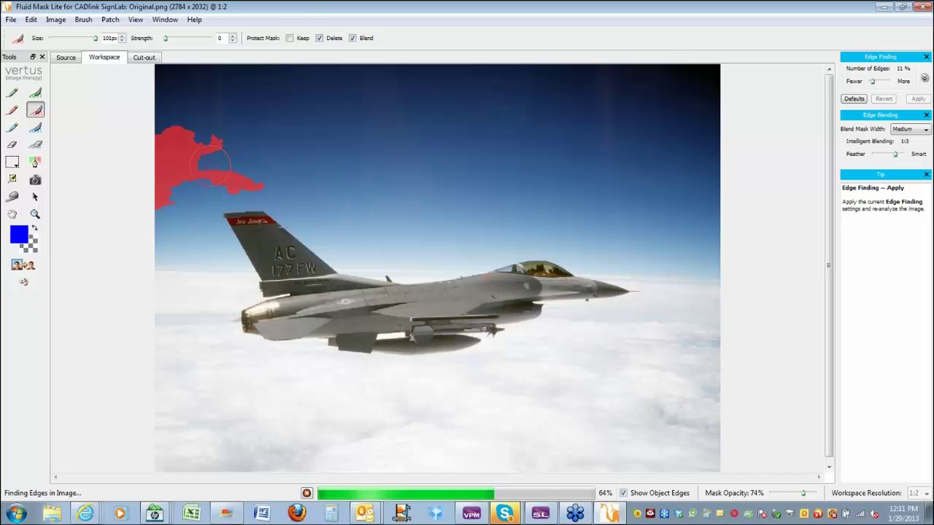
Mask the entire sky and cloud strip for deletion with a Delete brush of about 376px.
click(35, 110)
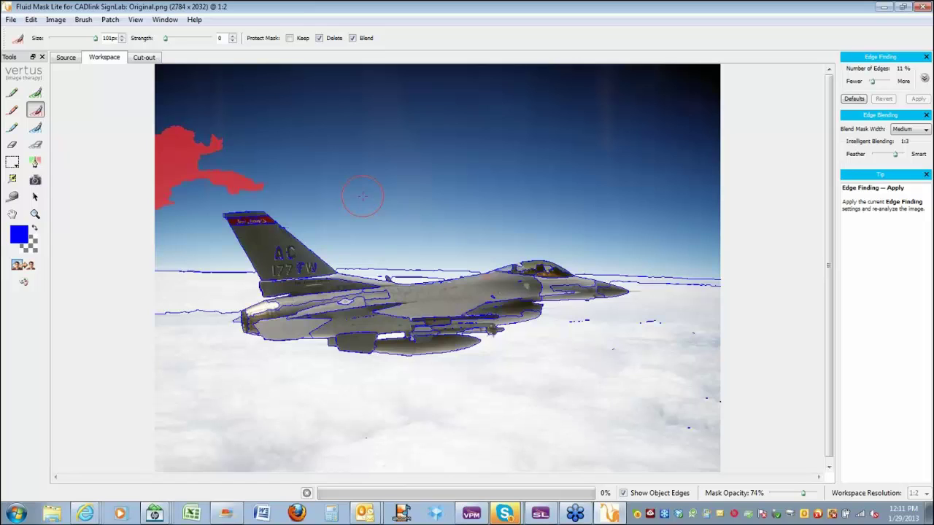
mouse_move(95, 42)
mouse_down()
mouse_move(66, 39)
mouse_move(88, 40)
mouse_up()
click(396, 141)
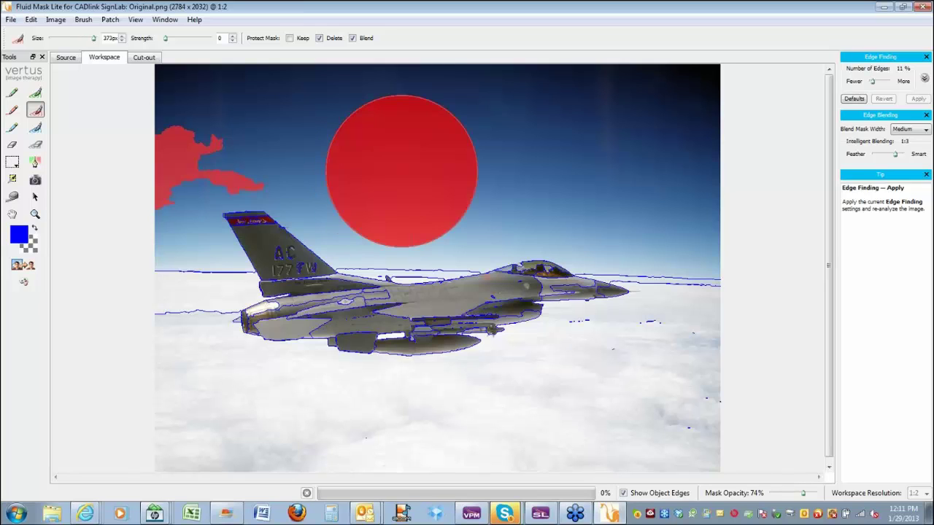
click(637, 388)
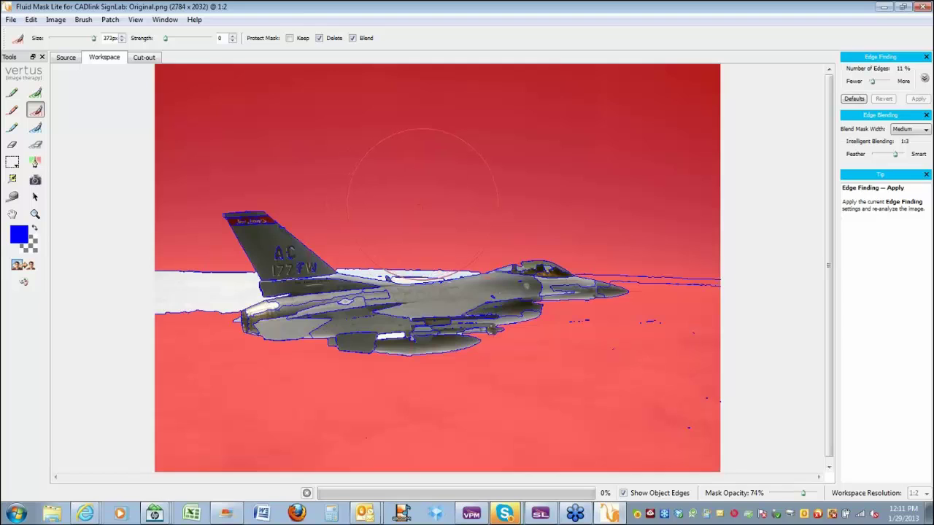
click(151, 268)
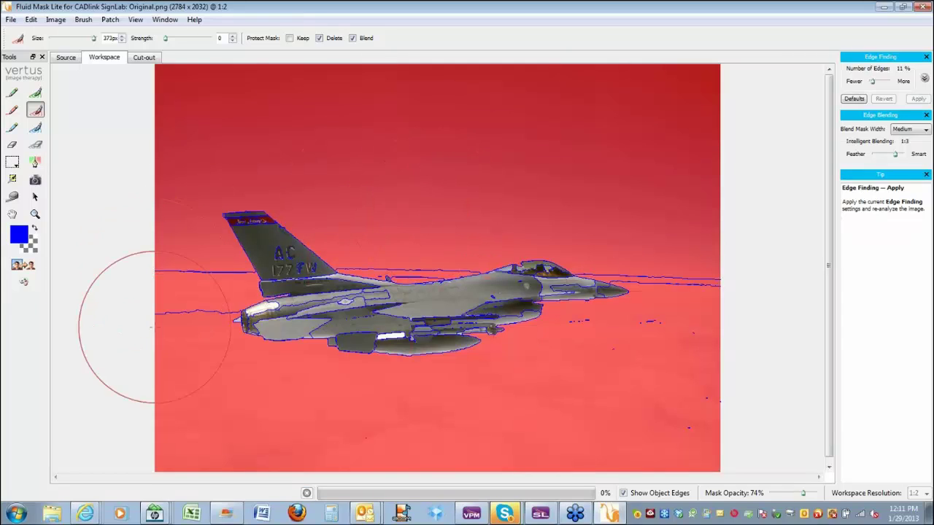
click(155, 332)
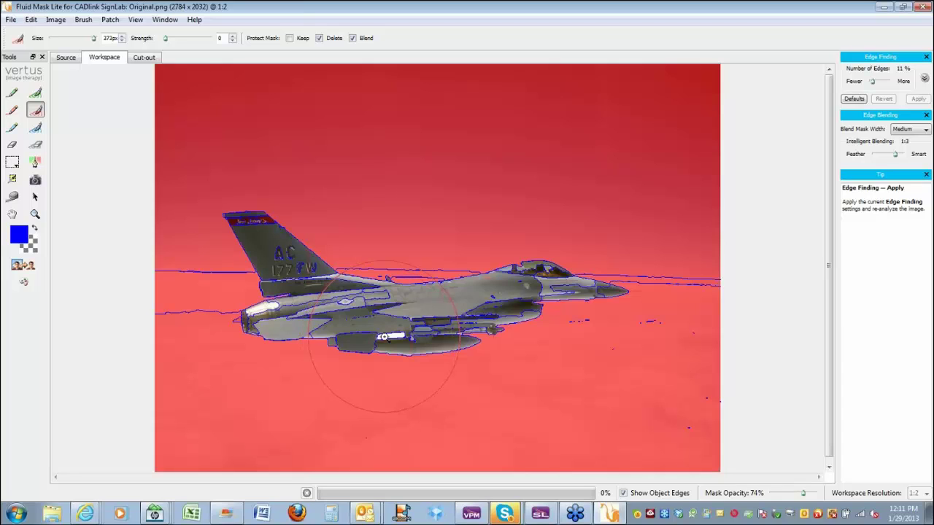
key(z)
drag(362, 319, 418, 354)
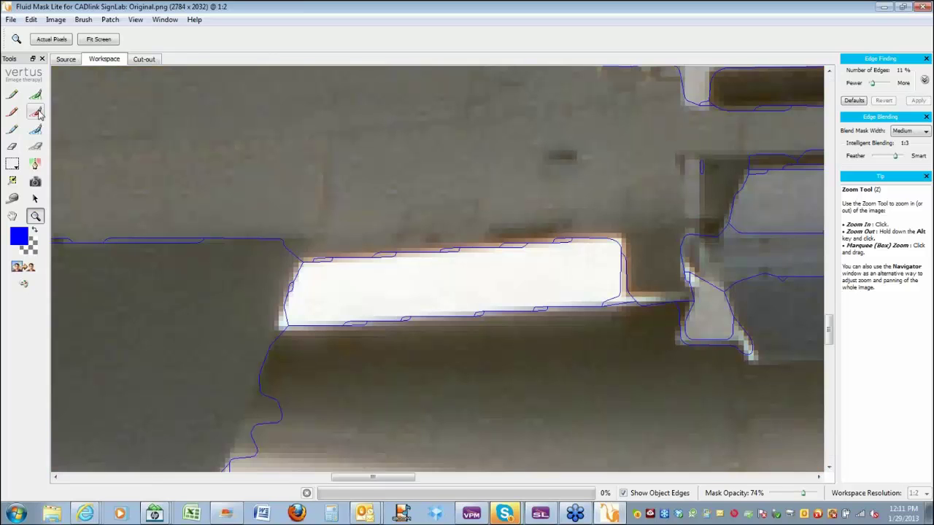
Mark the small white rectangle under the jet for deletion with an 8px local delete brush.
key(shift+d)
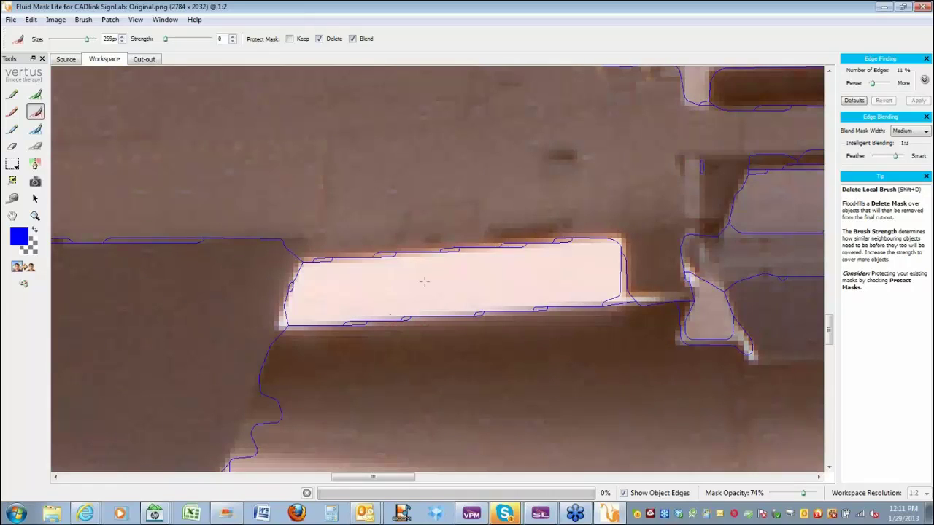
scroll(427, 283, down, 5)
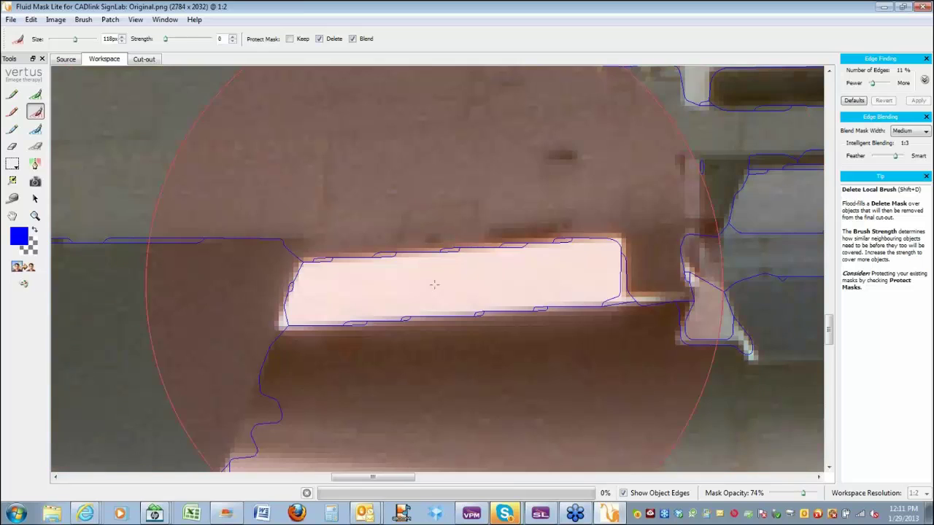
scroll(431, 280, down, 6)
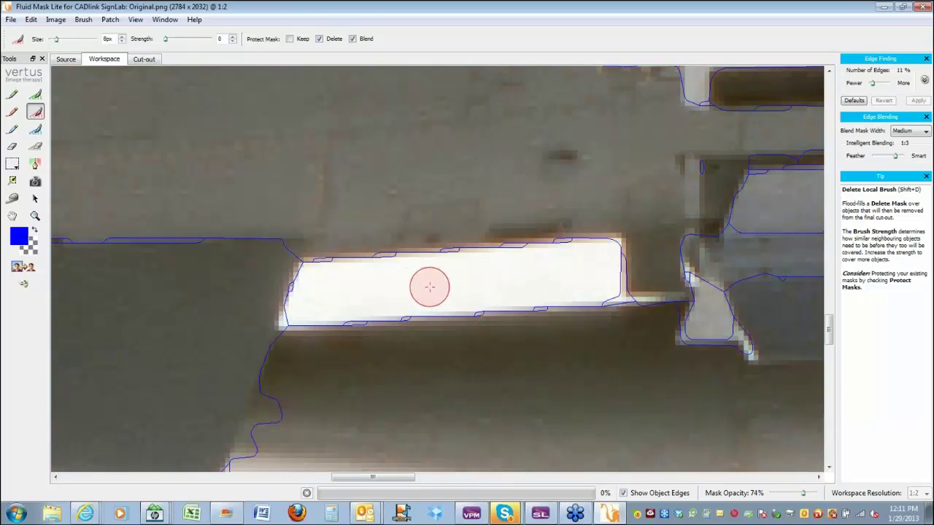
click(427, 287)
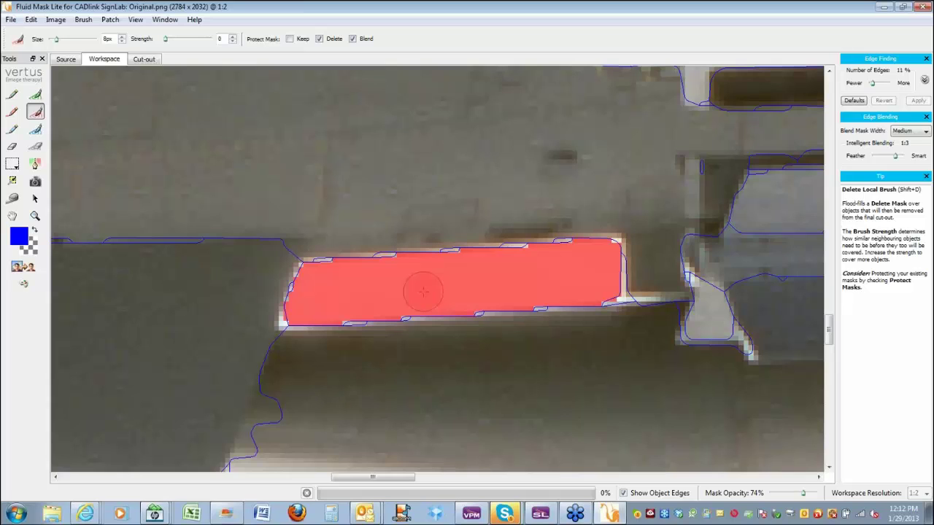
key(z)
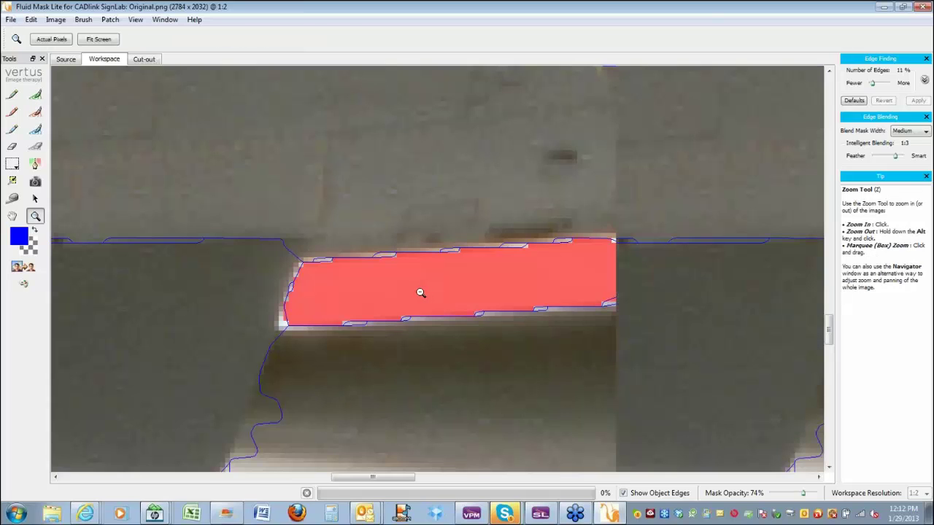
alt+click(420, 292)
alt+click(420, 292)
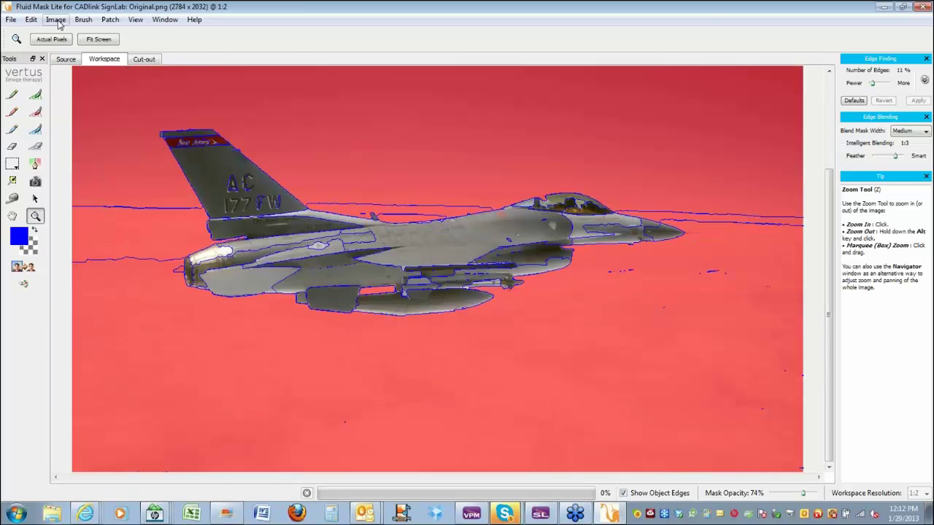
click(56, 20)
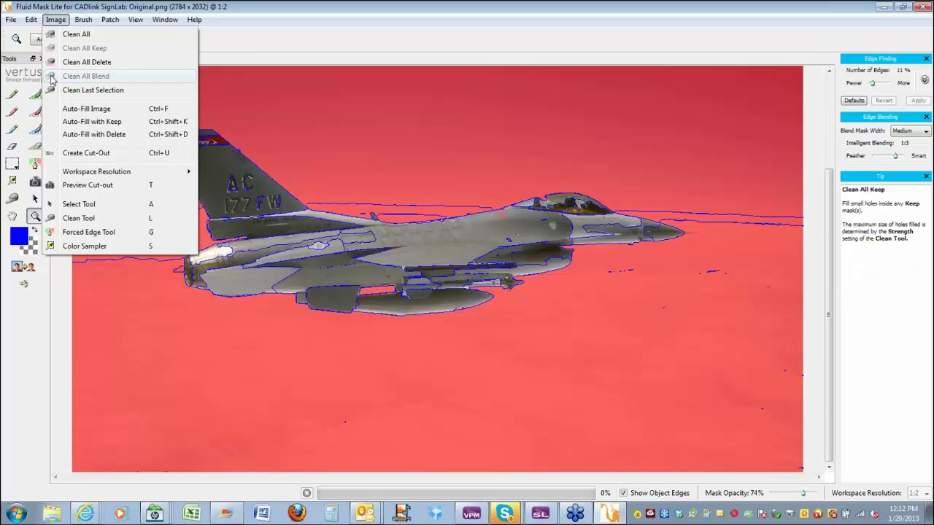
Fill the remaining areas as keep, preview the cut-out, then create the final jet cut-out.
click(93, 122)
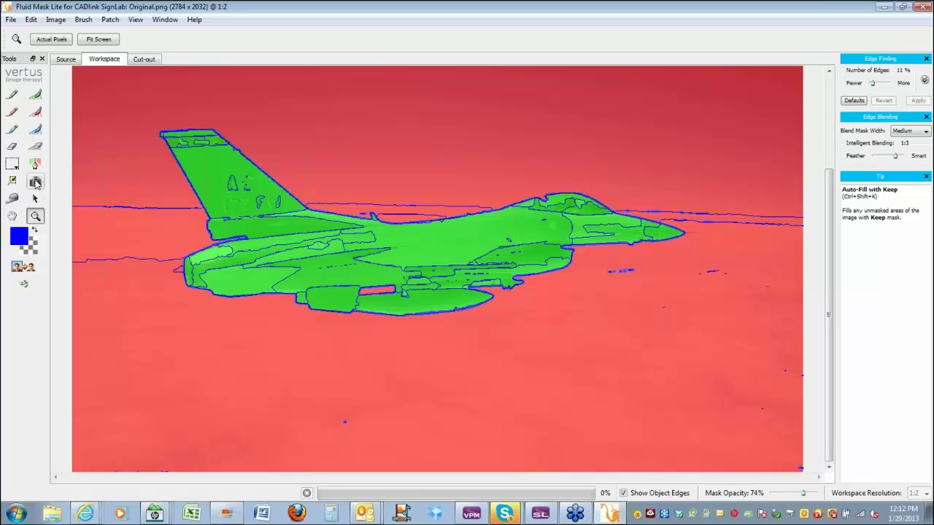
click(35, 182)
drag(111, 99, 742, 383)
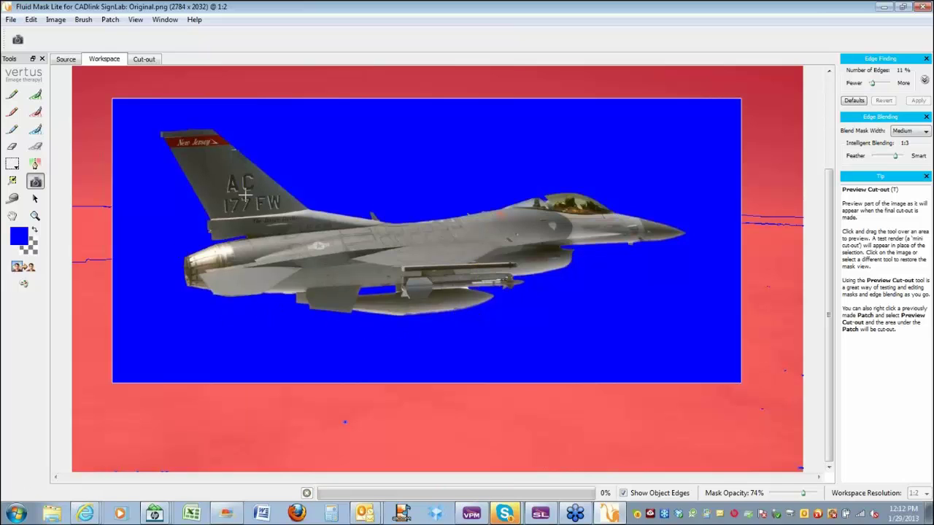
click(209, 186)
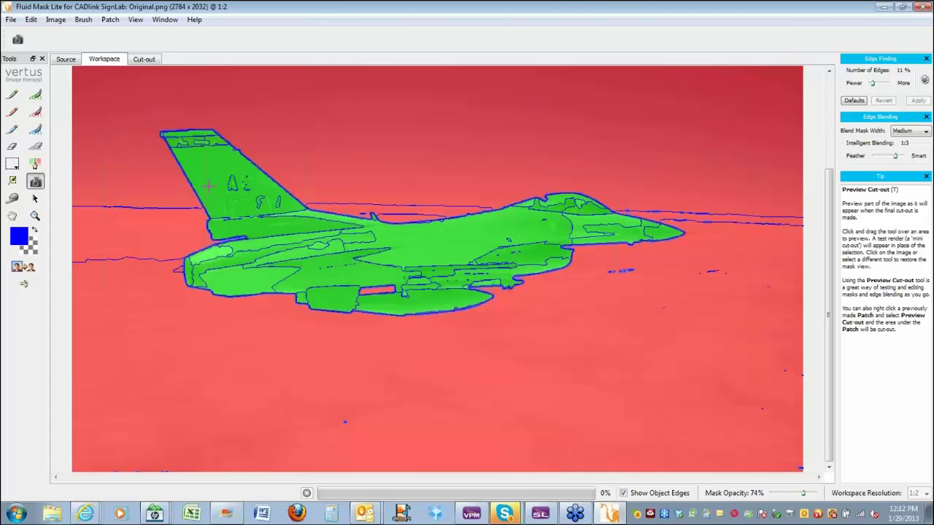
click(31, 271)
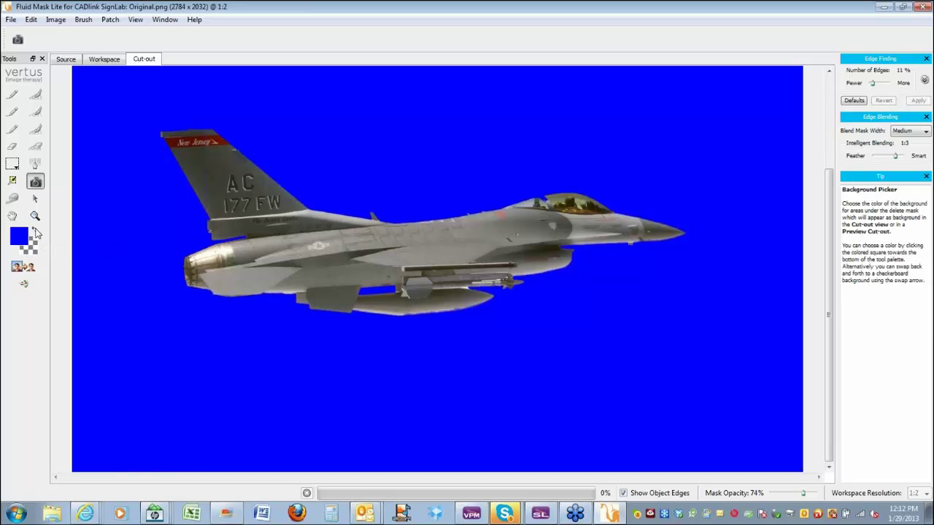
Show a transparent background, inspect the tail edges, and save the cut-out back to SignLab.
click(35, 232)
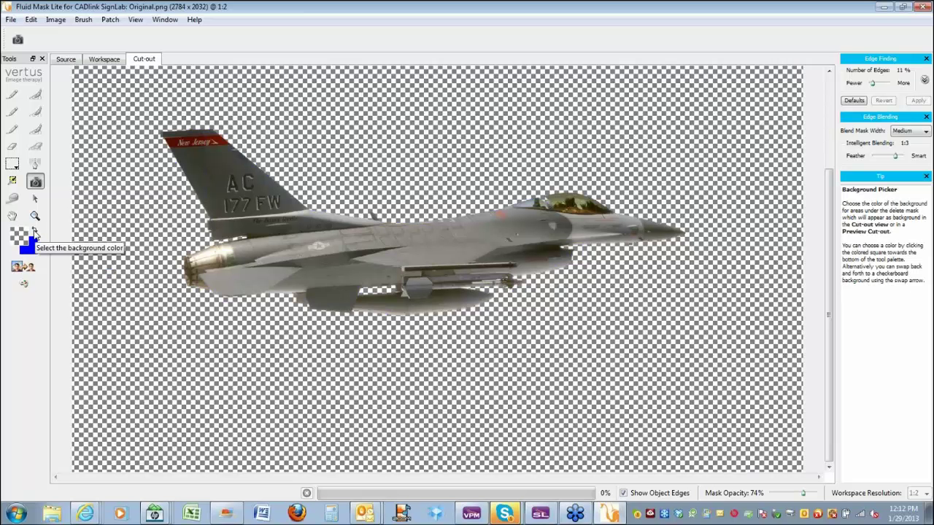
click(35, 217)
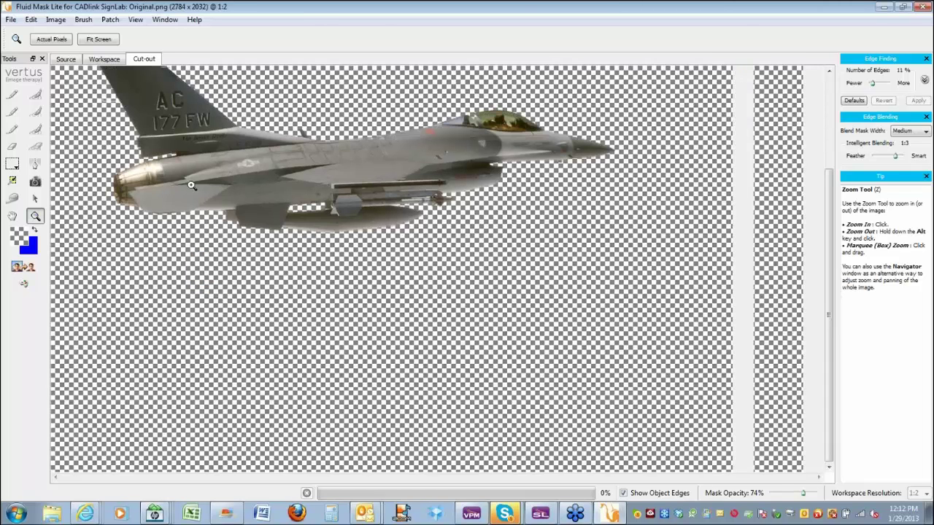
drag(191, 185, 214, 226)
scroll(214, 226, down, 1)
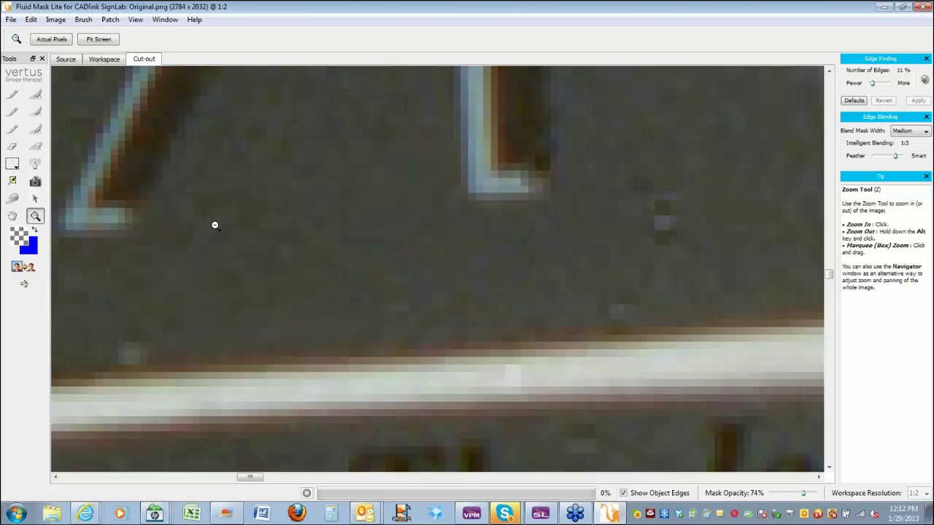
alt+click(214, 226)
alt+click(214, 226)
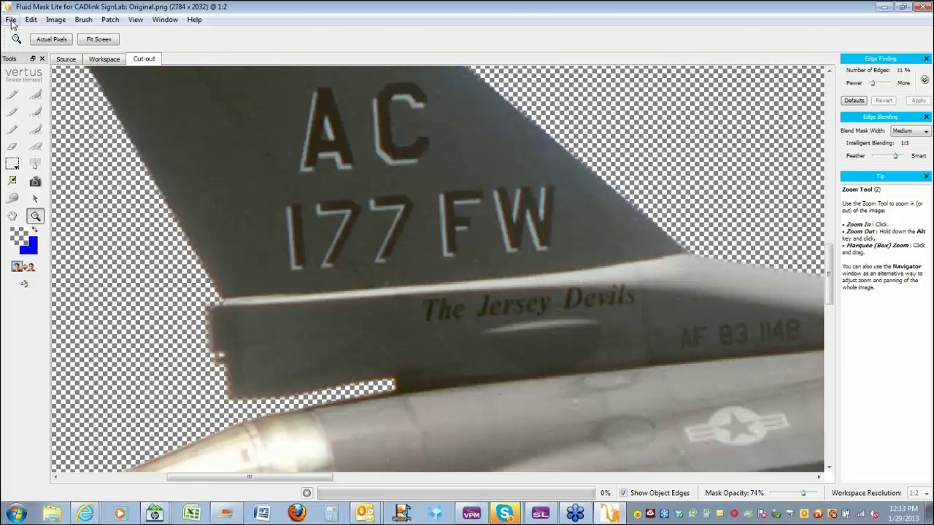
click(11, 20)
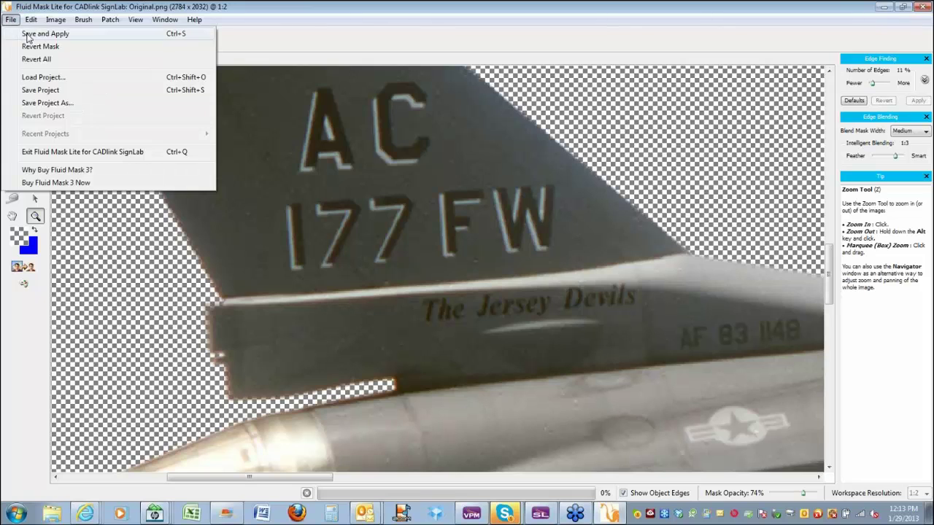
click(26, 33)
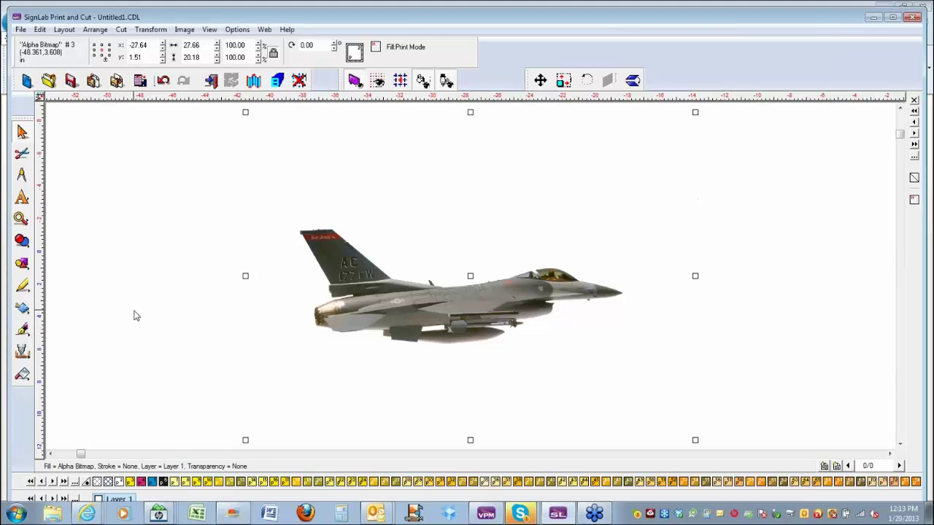
Place the cut-out jet on the lower poster, below the shark-mouthed fighter.
drag(694, 194, 349, 292)
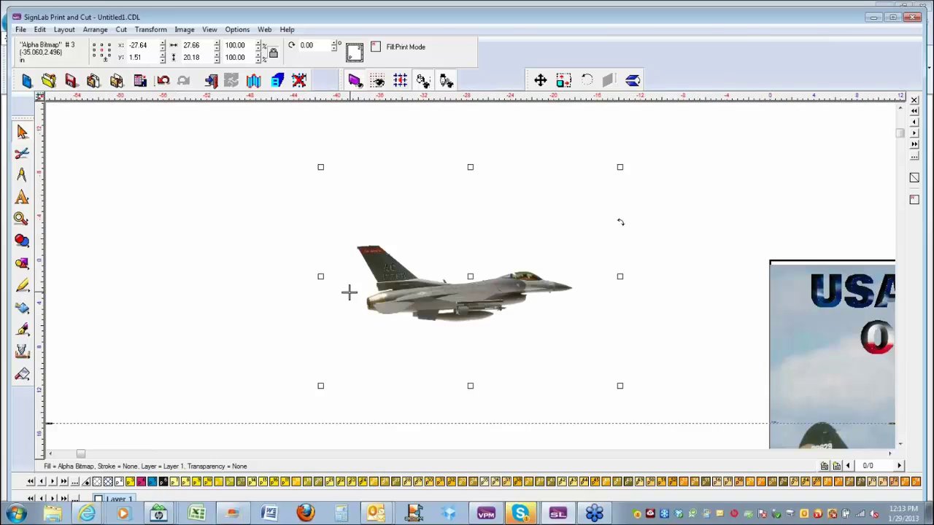
key(F3)
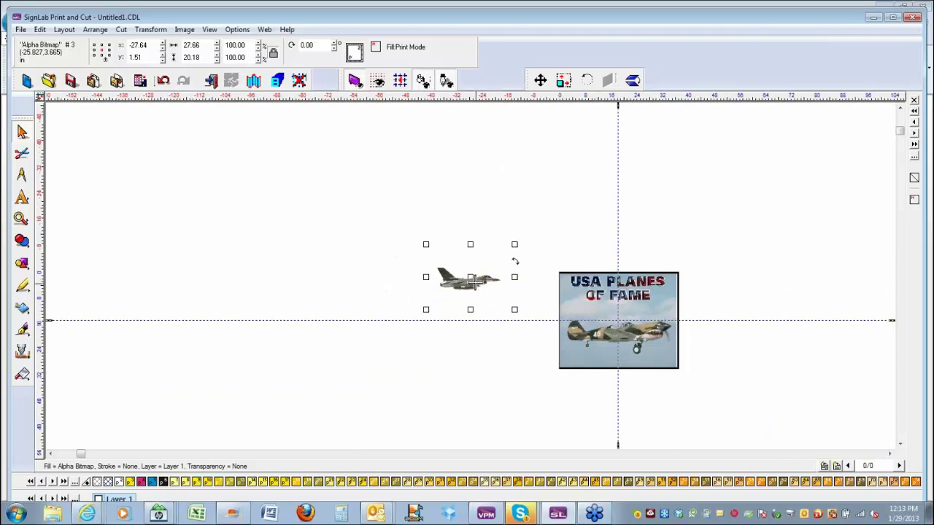
drag(471, 279, 603, 355)
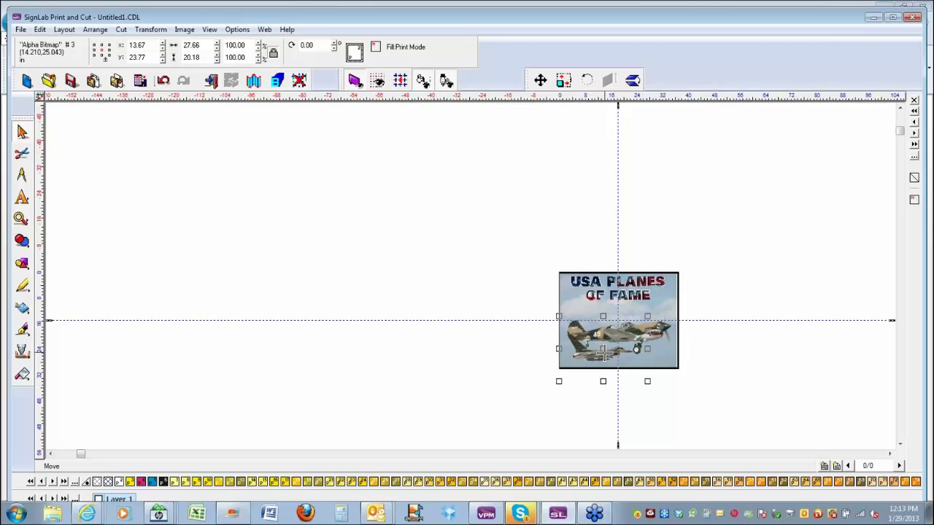
Cycle the selection with Tab until the jet bitmap is selected again.
key(ctrl+a)
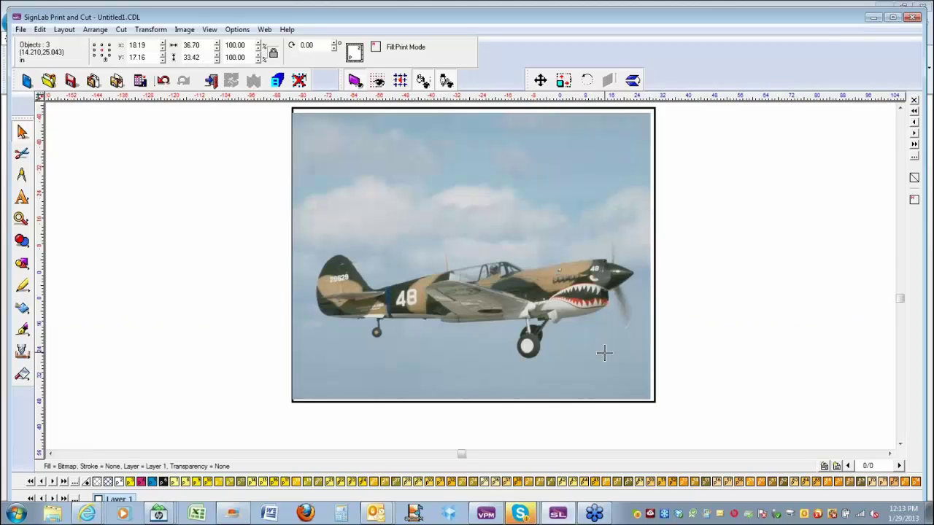
click(200, 340)
click(353, 348)
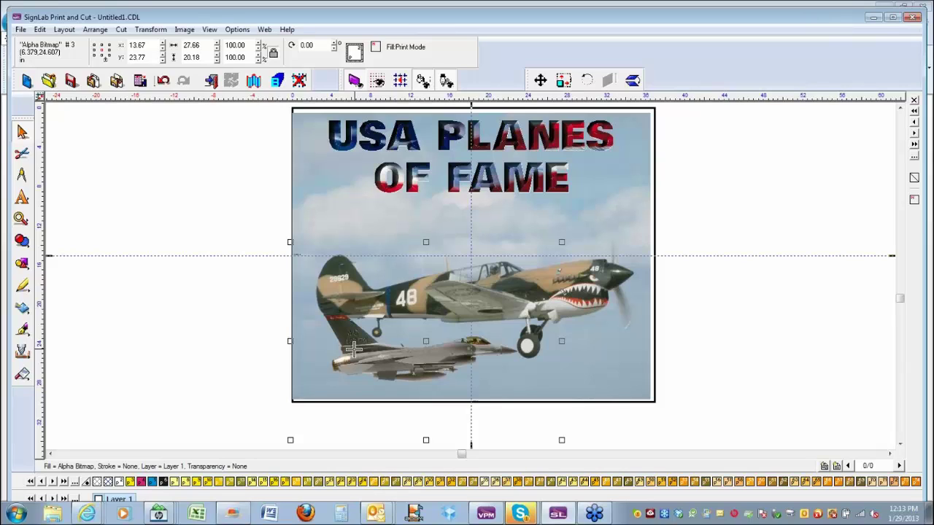
click(353, 348)
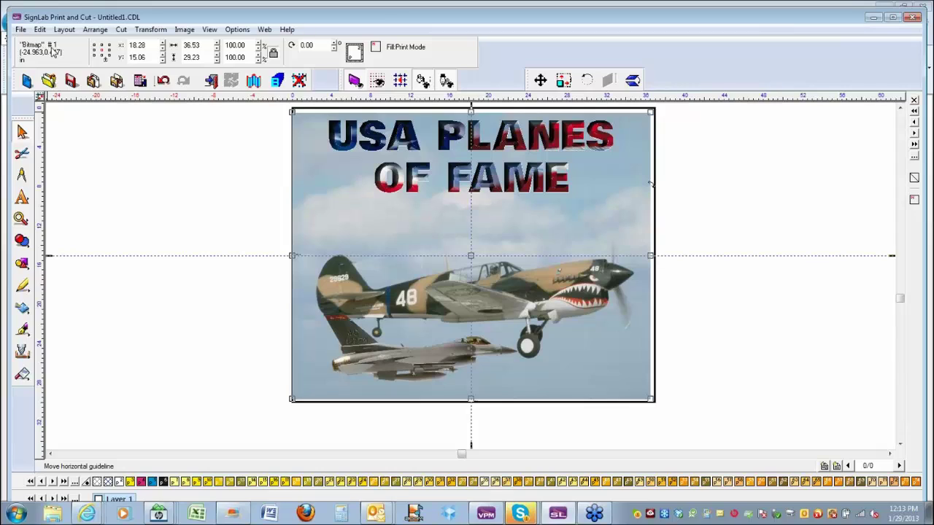
key(Tab)
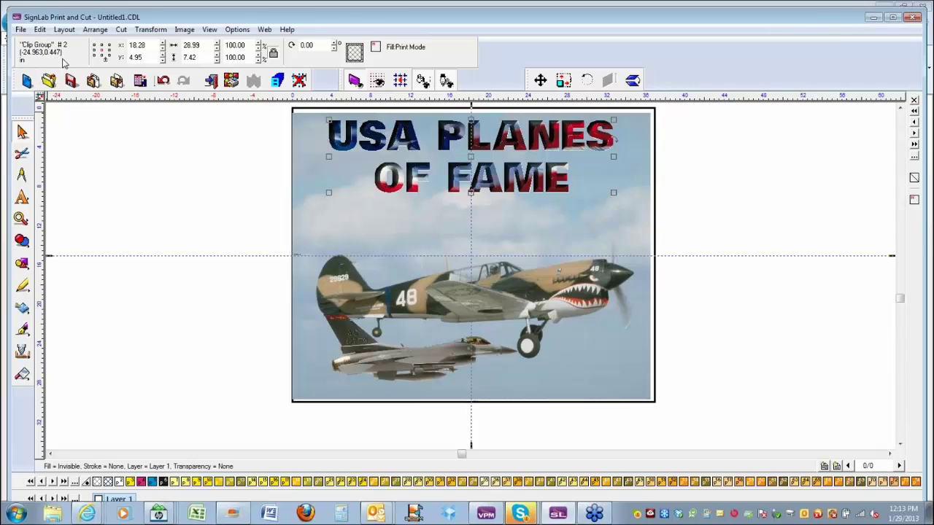
key(Tab)
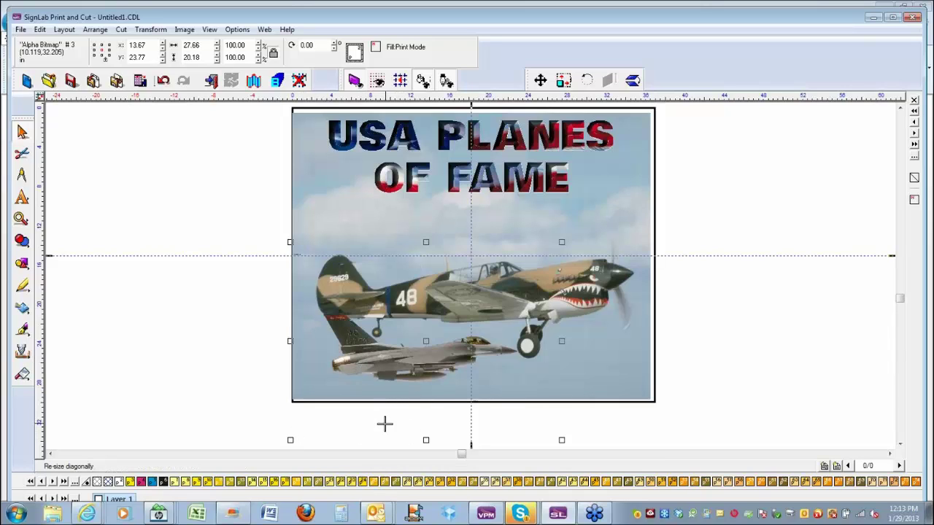
Crop the jet bitmap tightly around the aircraft, leaving it 23.86 × 13.54 in.
double_click(365, 363)
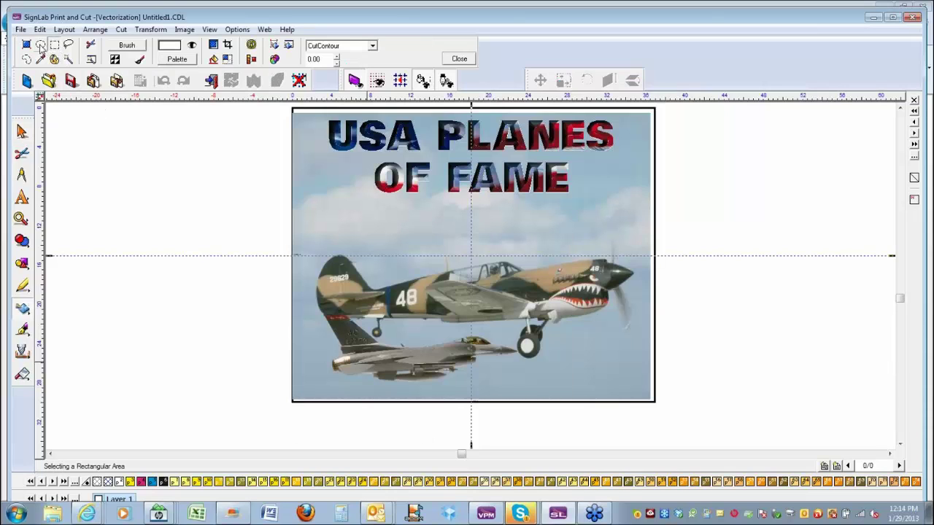
click(28, 45)
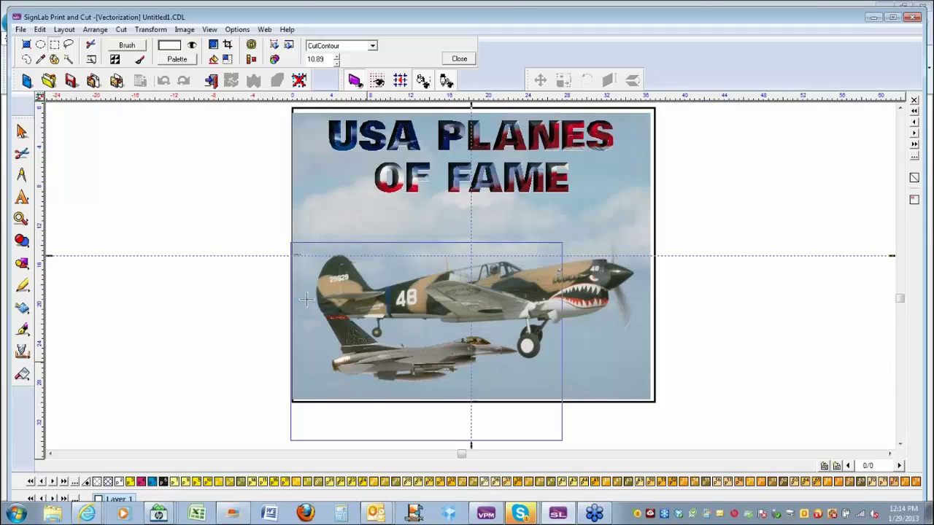
drag(298, 261, 532, 395)
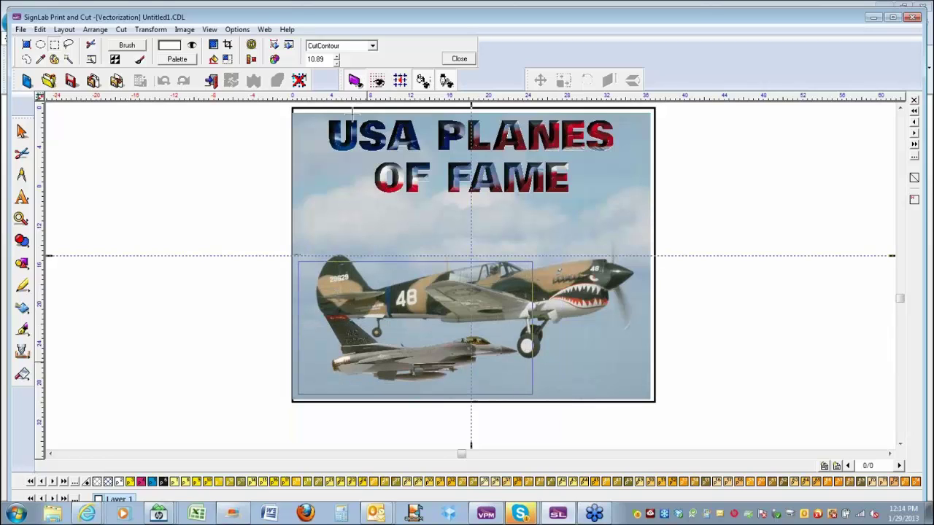
click(228, 45)
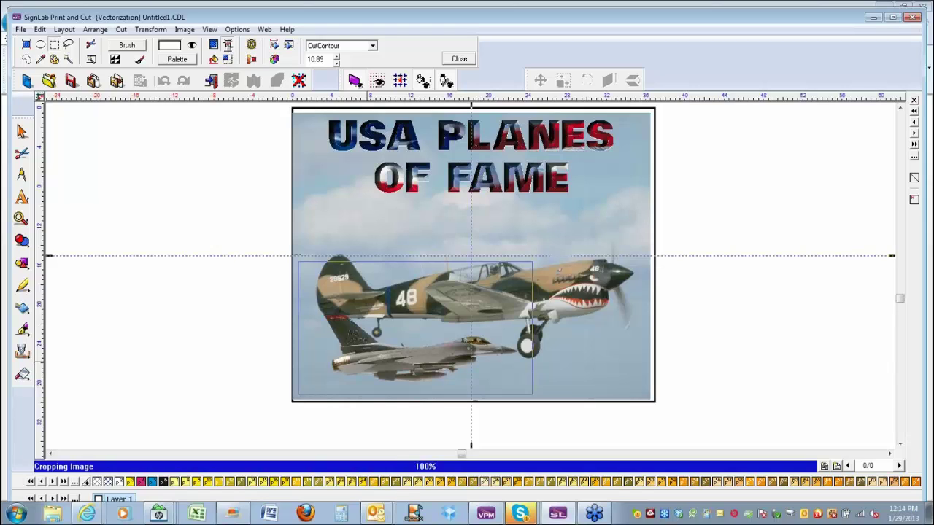
click(459, 58)
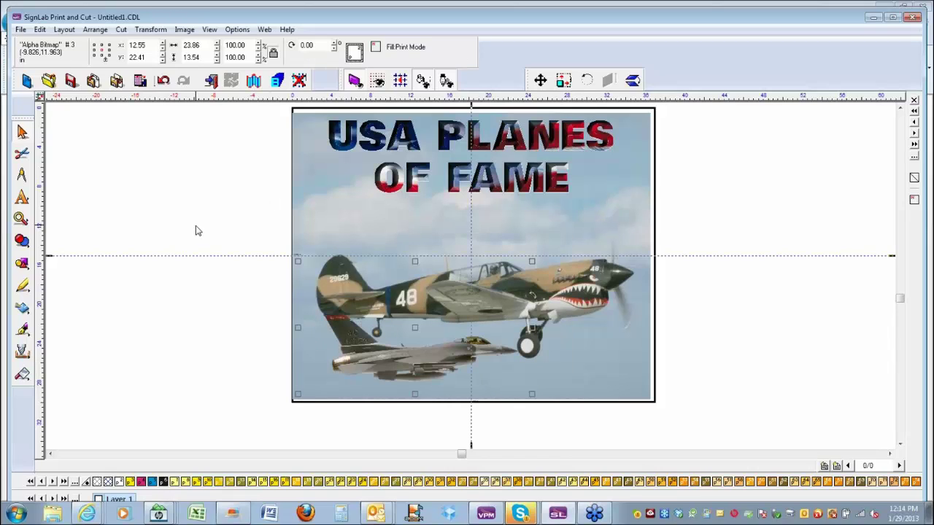
Nudge the selected jet with the arrow keys to about x 11.72, y 22.88.
key(Down)
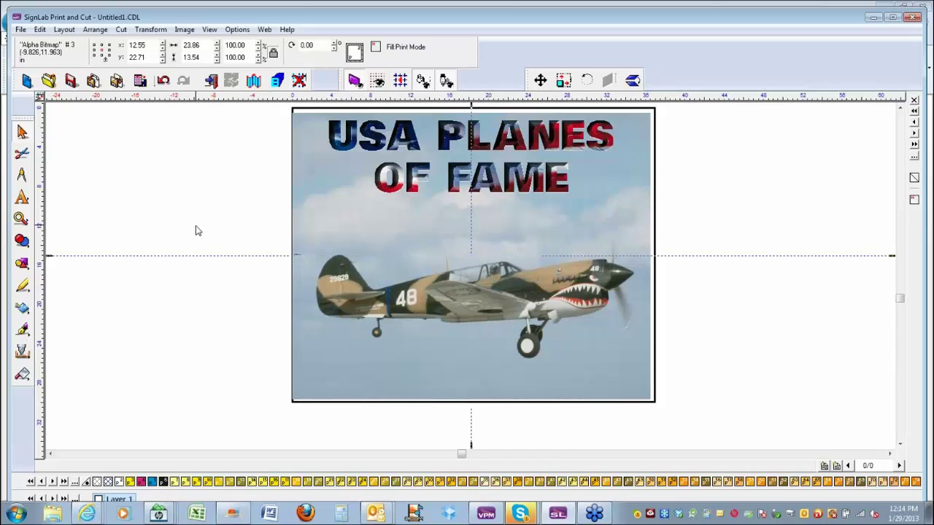
key(Left)
key(Down)
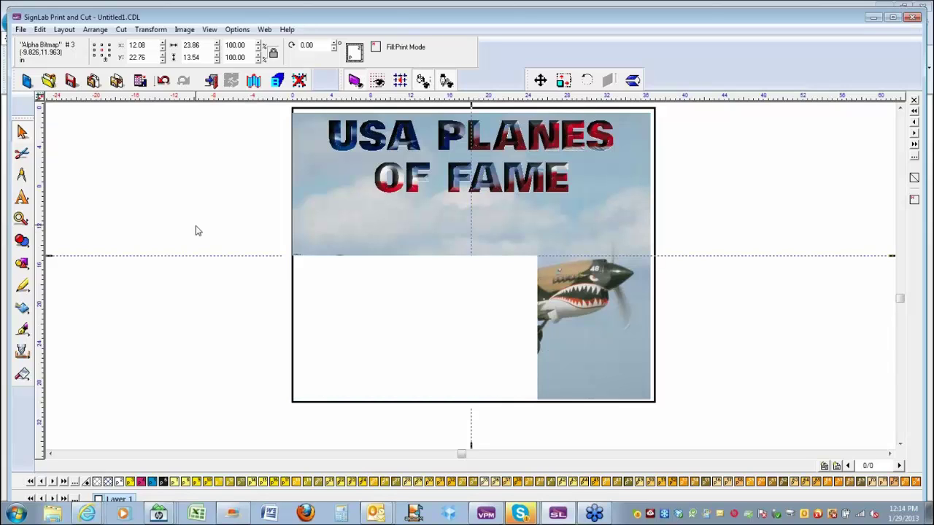
key(Left)
key(Down)
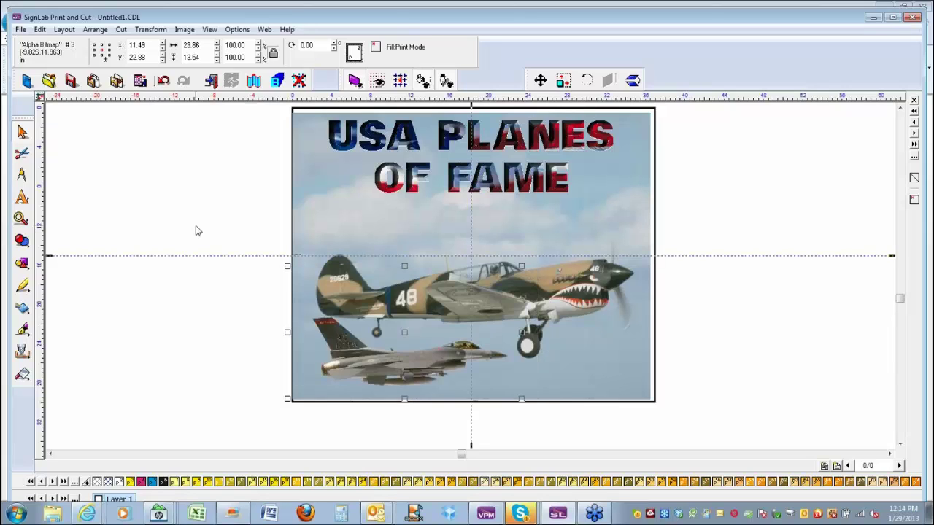
key(Right)
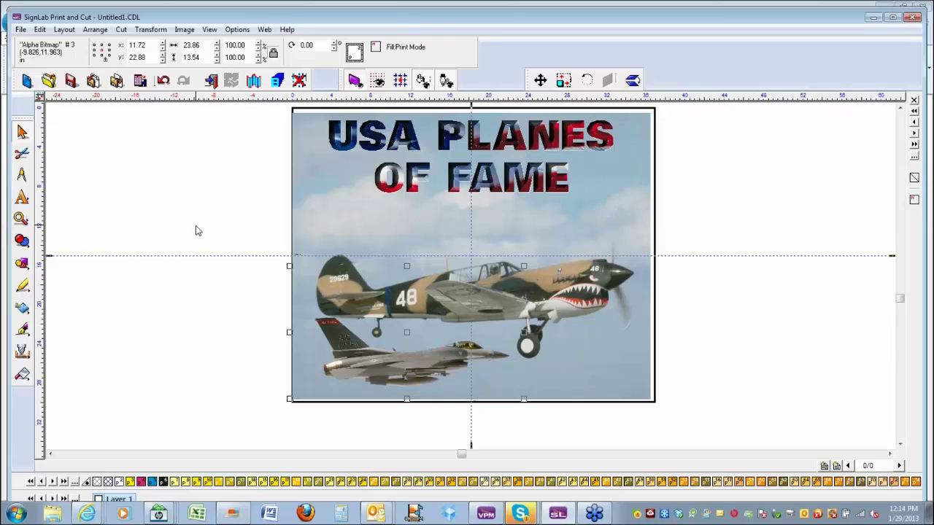
Reselect the jet and bring up the fill tool options in the left toolbar.
click(224, 206)
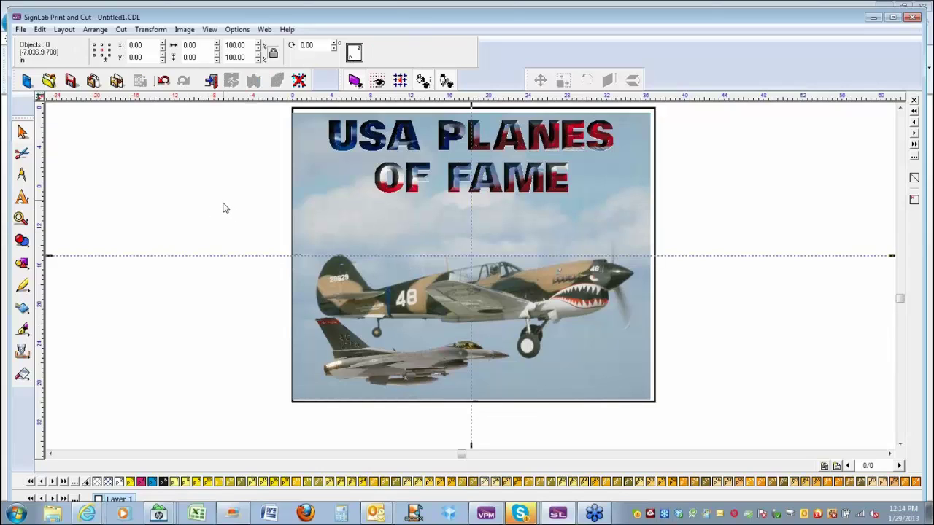
click(400, 347)
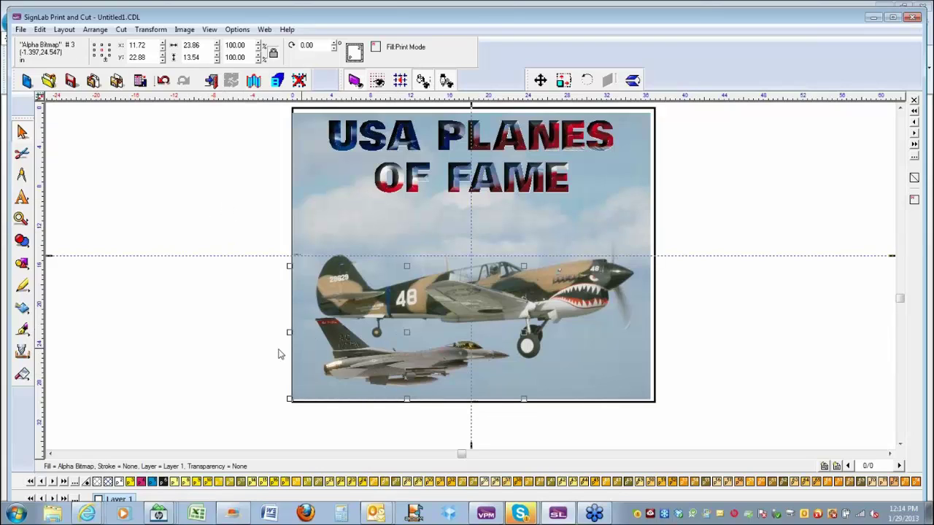
click(22, 330)
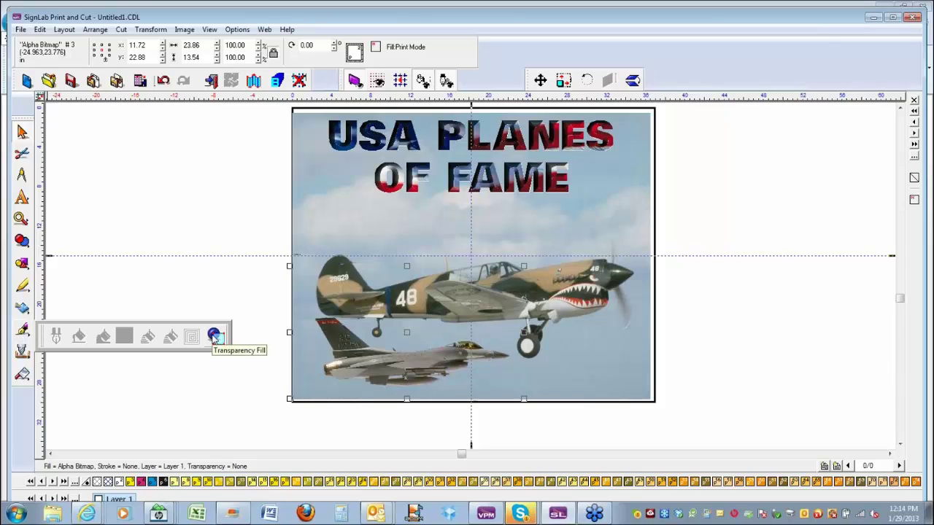
Apply a transparency fill to the F-16 jet with opacity set to 63.
click(215, 336)
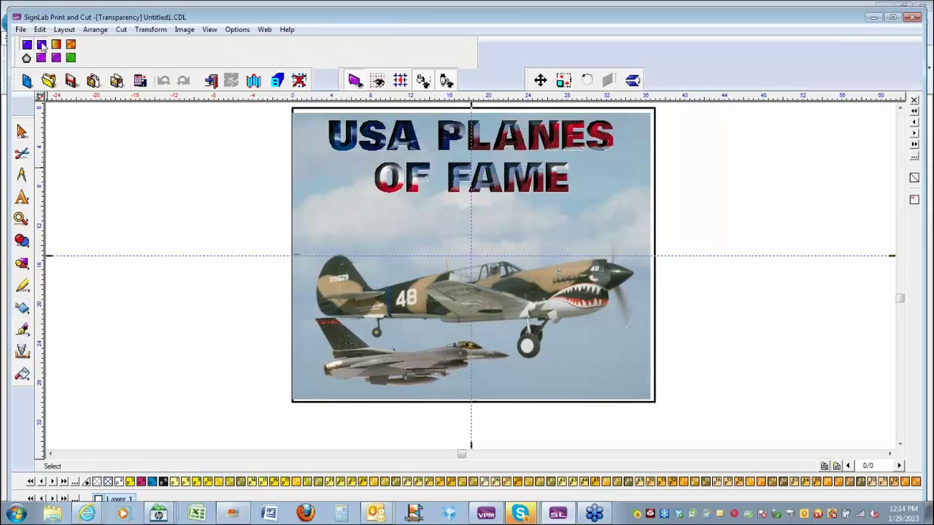
click(41, 43)
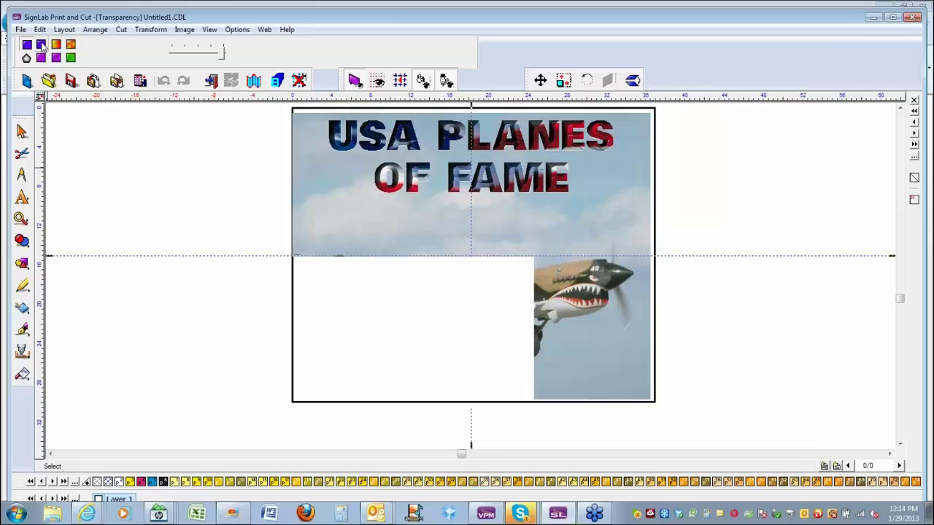
click(221, 56)
drag(205, 57, 202, 57)
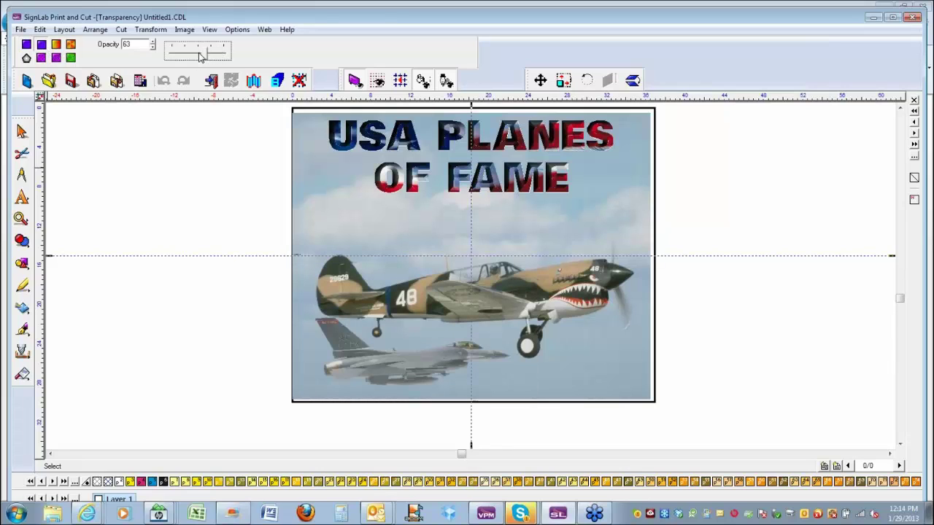
click(162, 196)
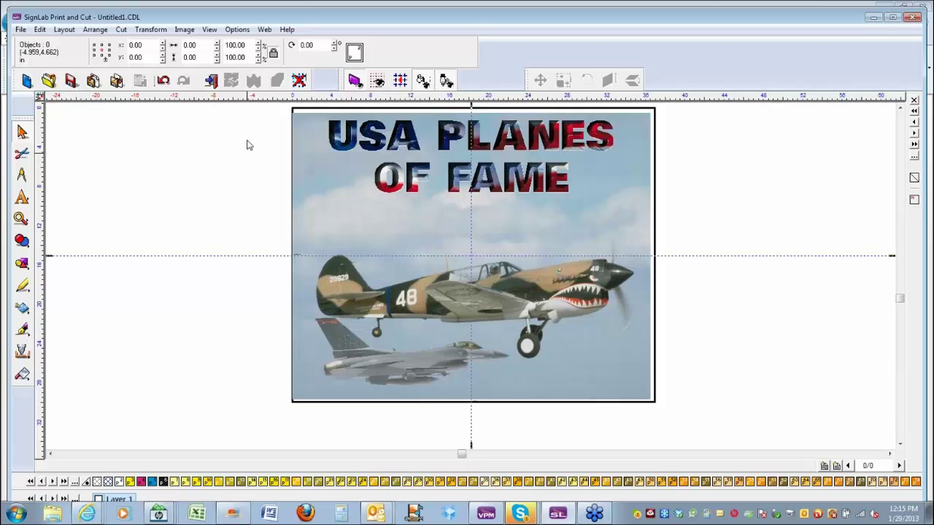
drag(273, 105, 707, 434)
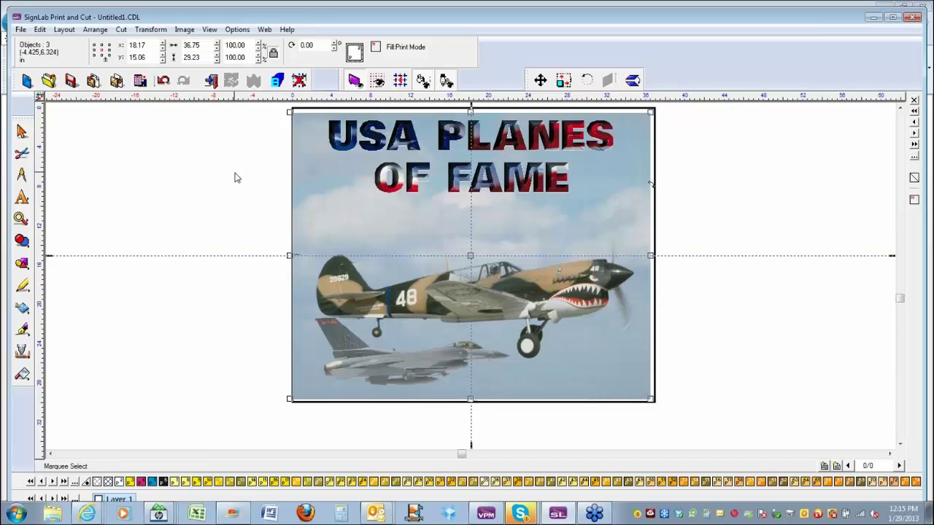
click(277, 168)
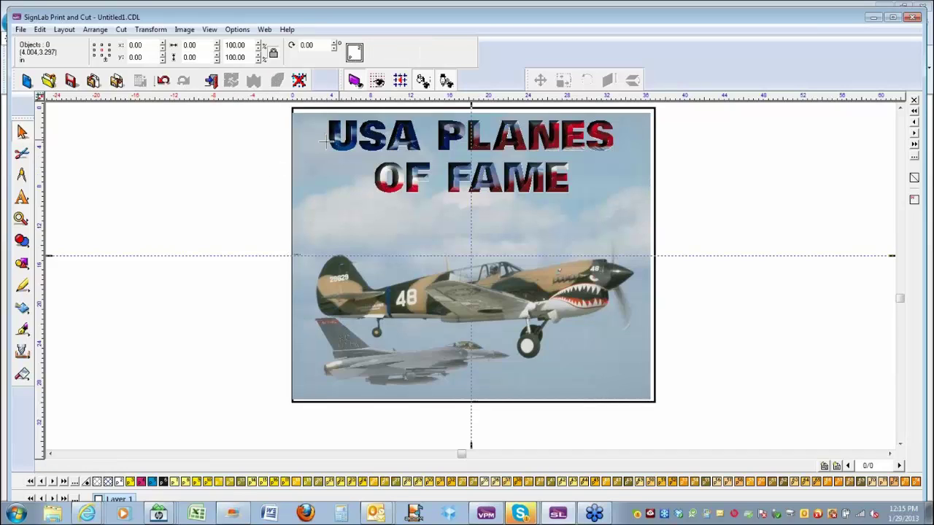
drag(279, 111, 629, 240)
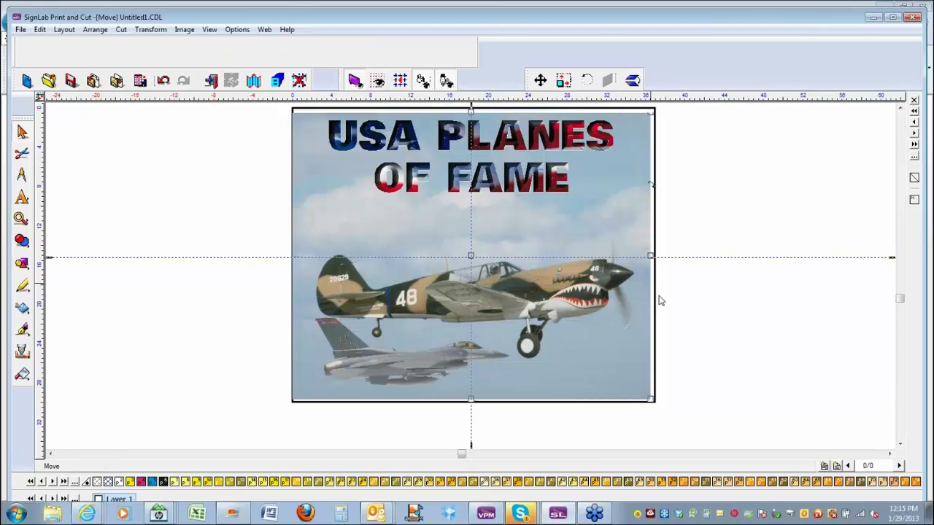
drag(661, 301, 672, 340)
key(ctrl+z)
click(173, 171)
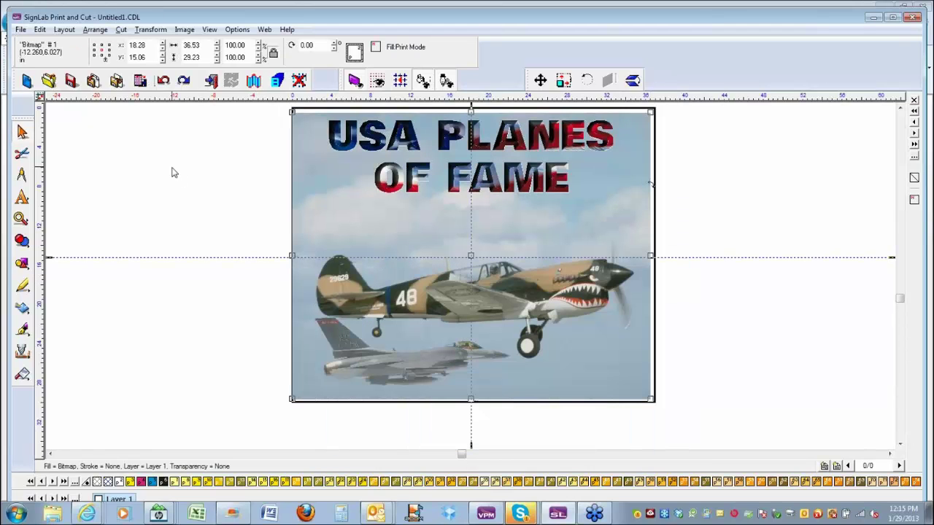
key(ctrl+a)
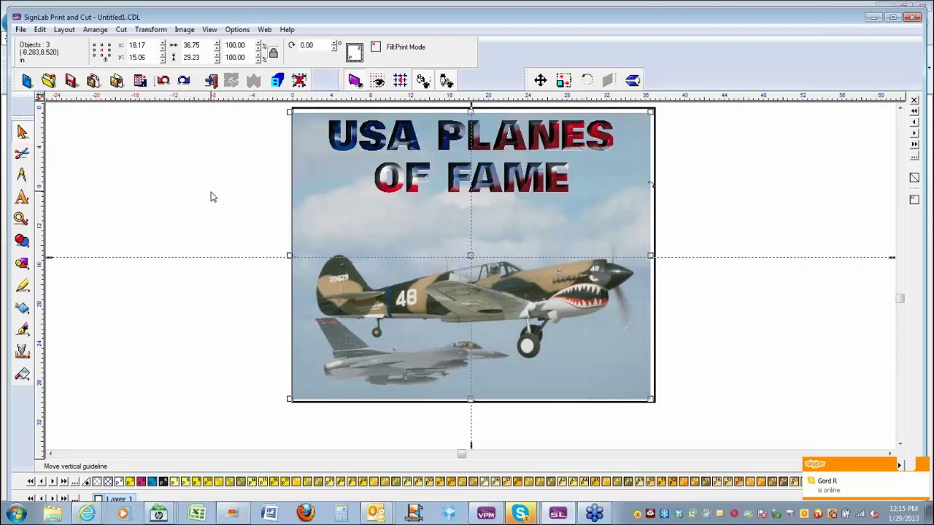
click(290, 272)
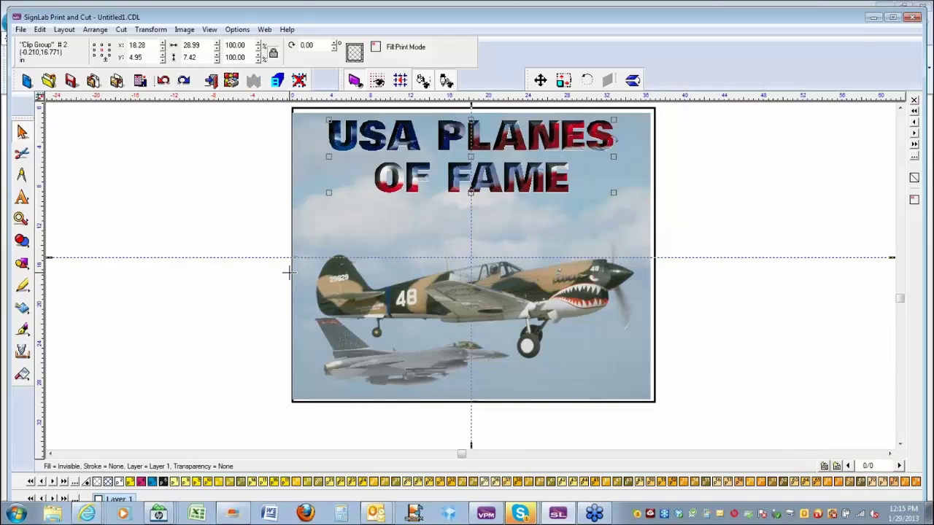
click(289, 273)
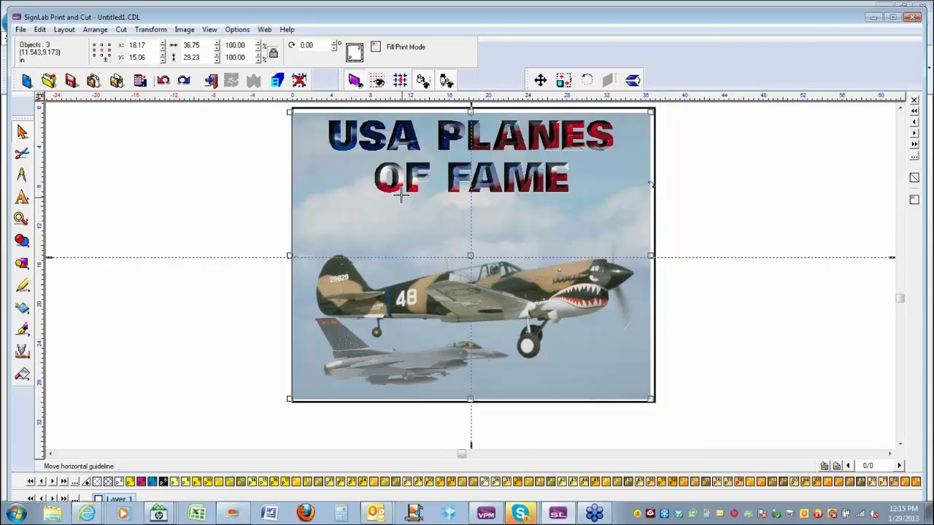
Launch Eye Candy 4000 Shadowlab, allowing drawing outside objects, using the plane photo as source bitmap.
click(184, 29)
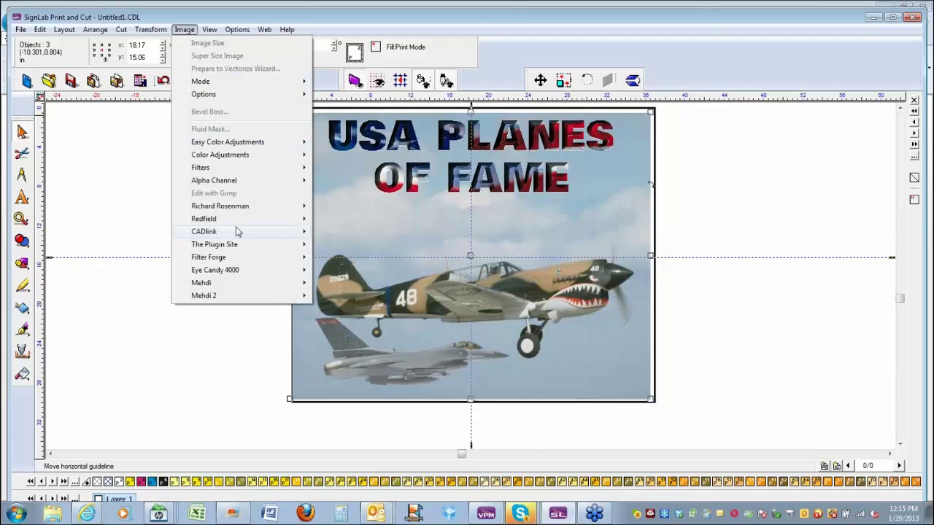
mouse_move(244, 272)
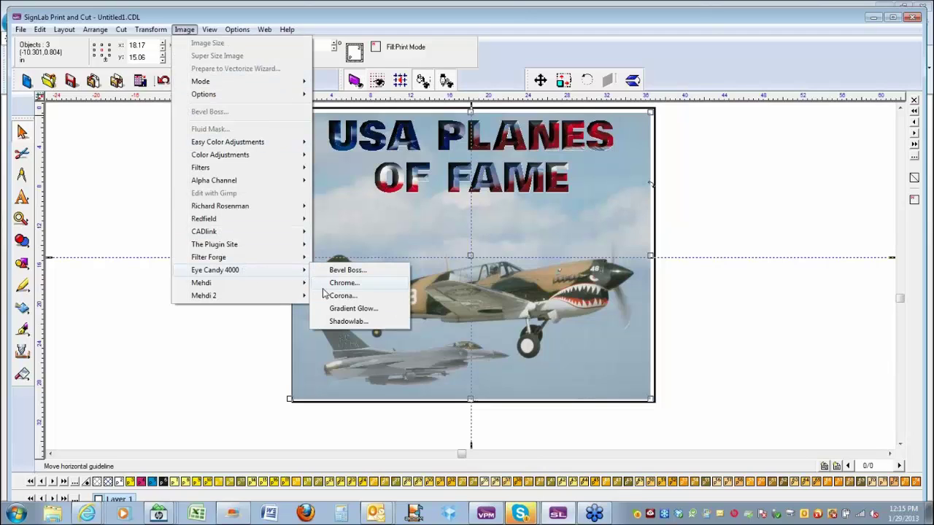
click(347, 321)
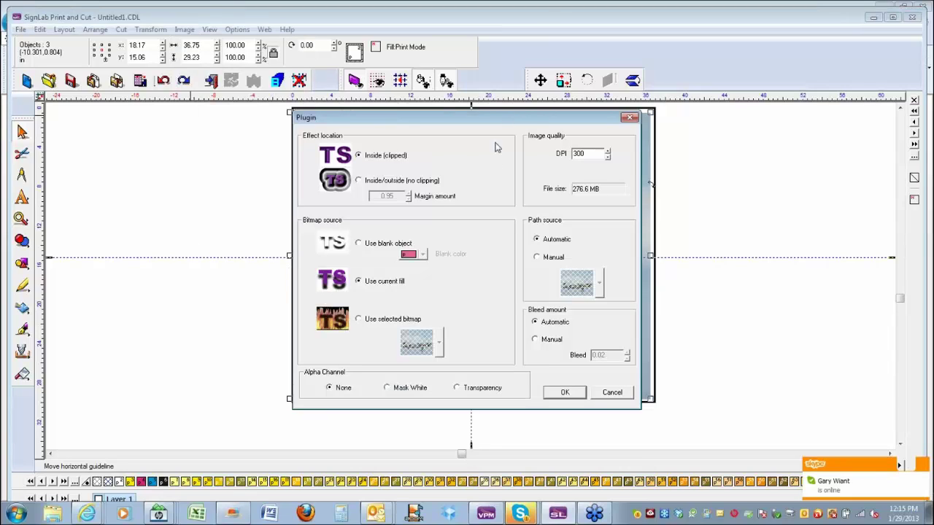
click(359, 181)
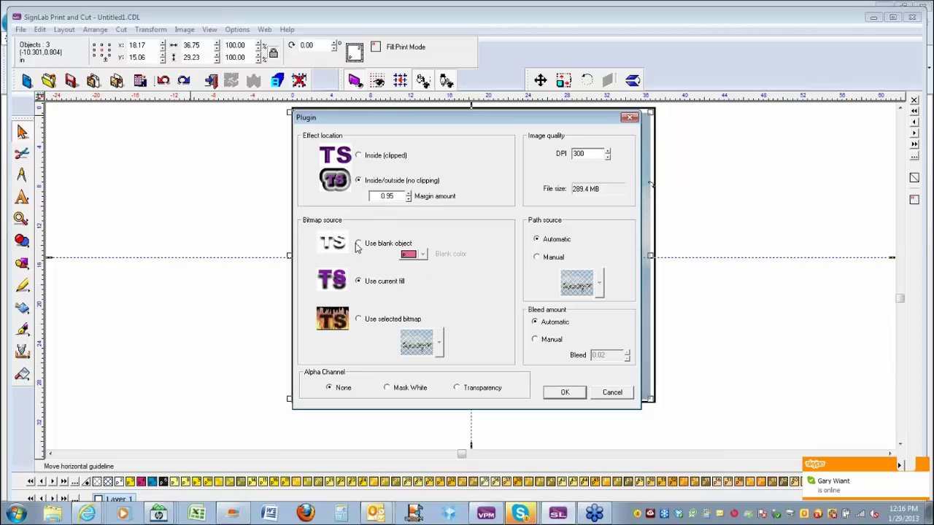
click(359, 320)
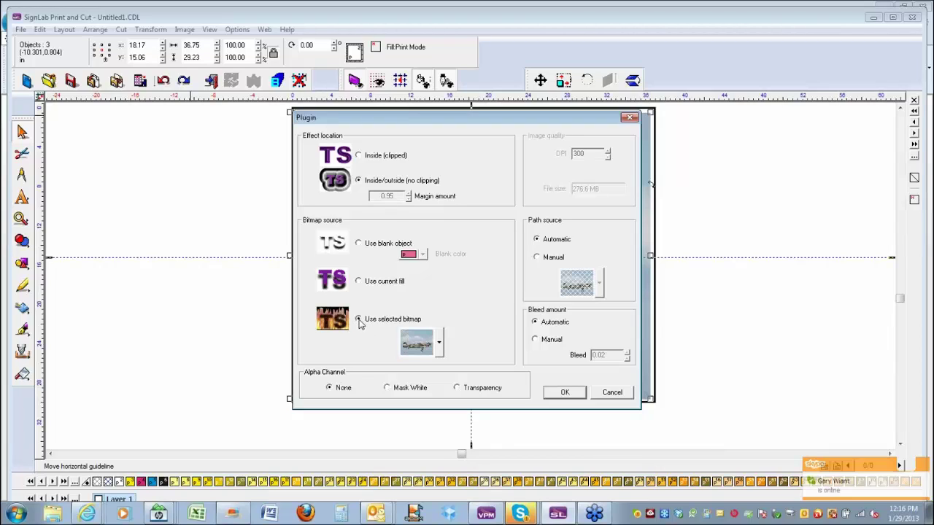
click(439, 343)
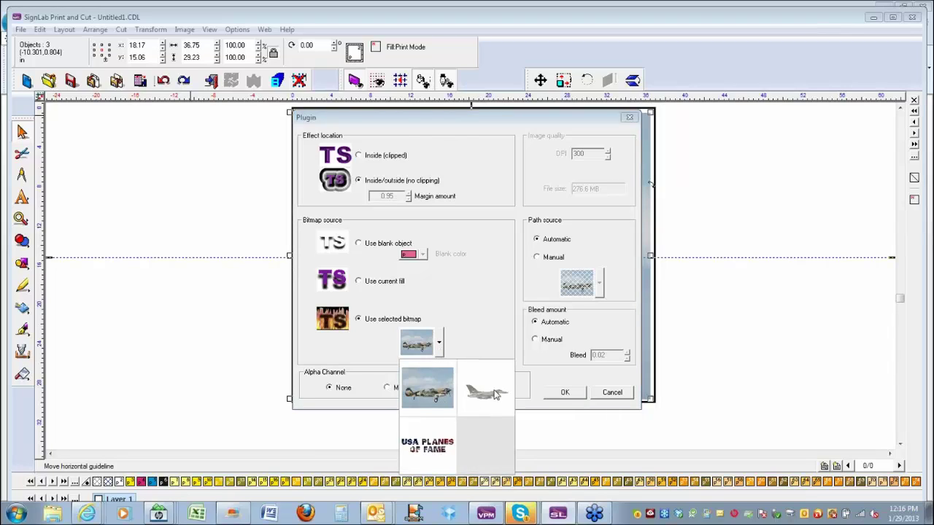
click(434, 392)
click(428, 388)
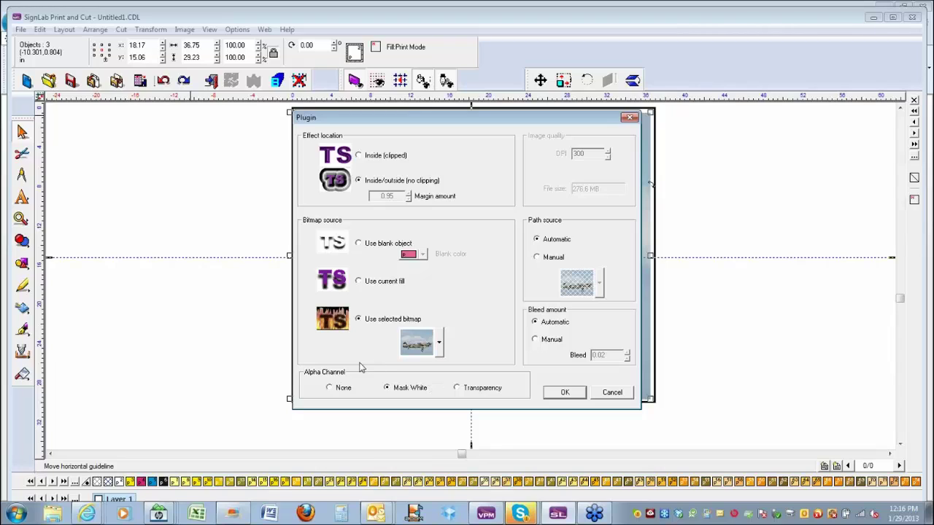
Set the USA PLANES OF FAME title as path source, disable alpha masking, and confirm plugin settings.
click(537, 258)
click(599, 285)
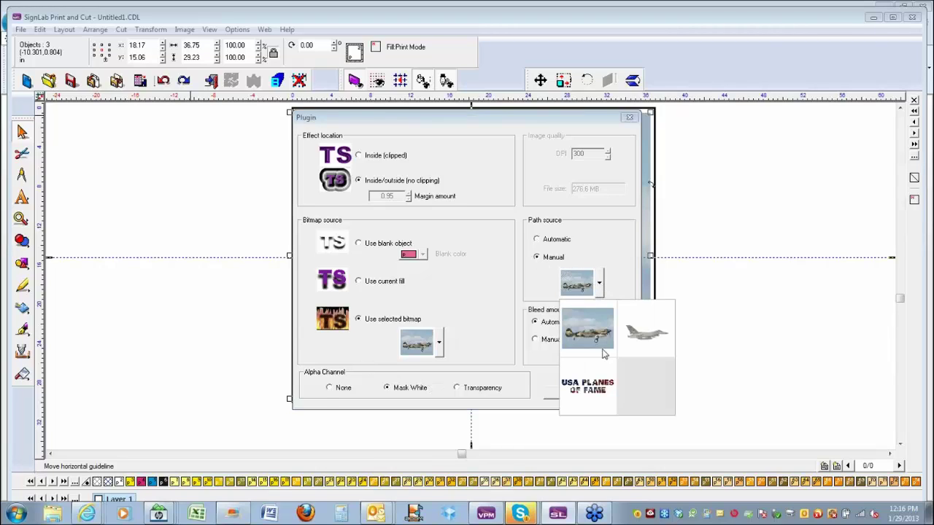
click(580, 391)
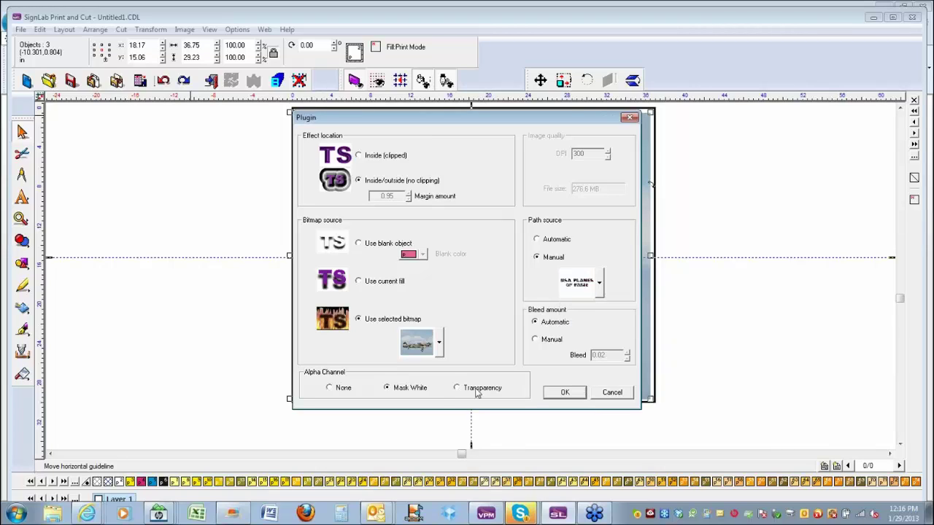
click(329, 389)
click(565, 393)
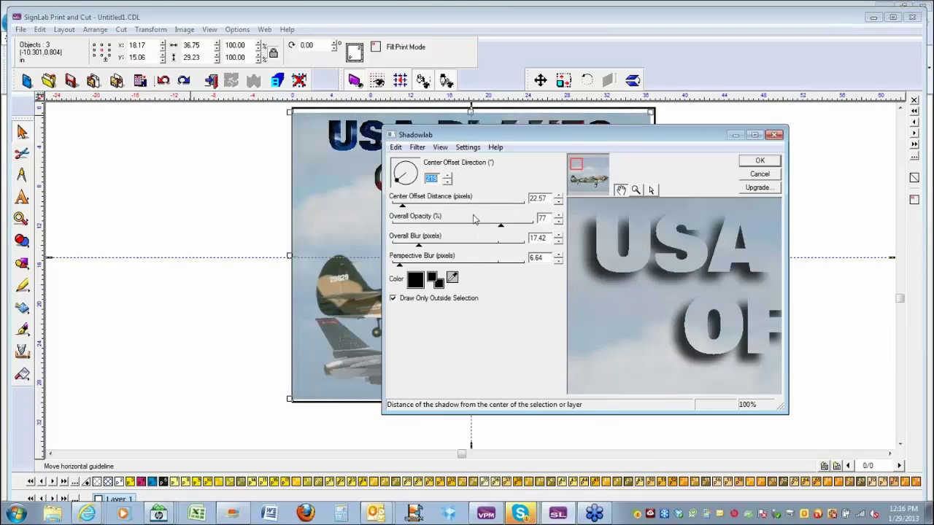
Set the shadow offset to 26.55 and opacity to 73, then apply the drop shadow.
click(416, 205)
click(406, 206)
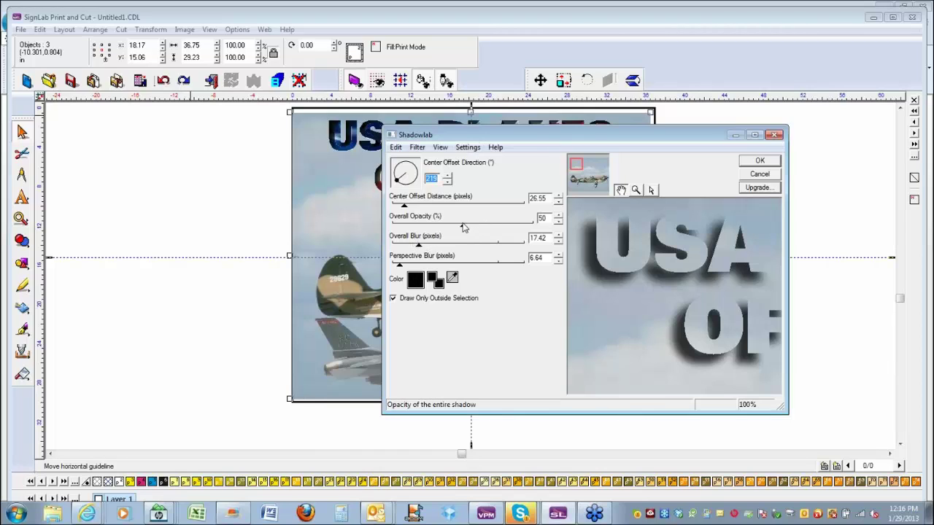
drag(462, 227, 496, 227)
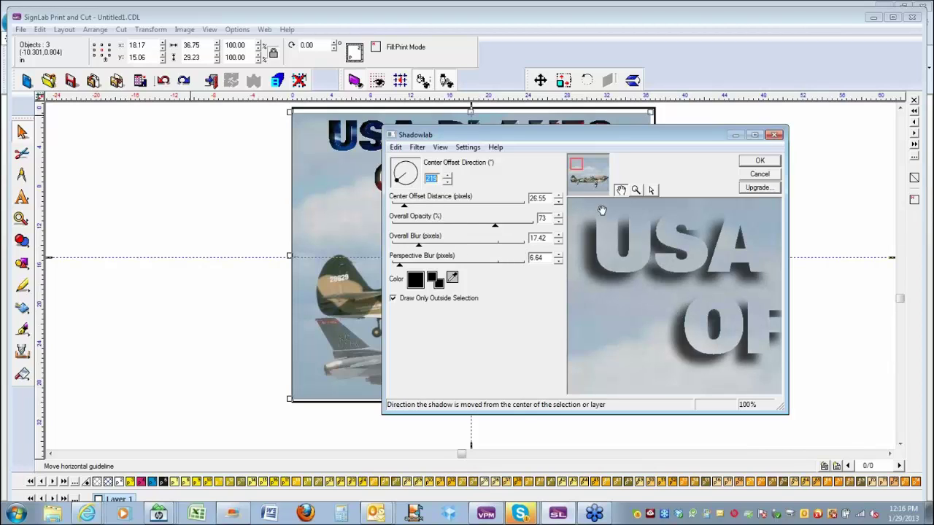
click(760, 162)
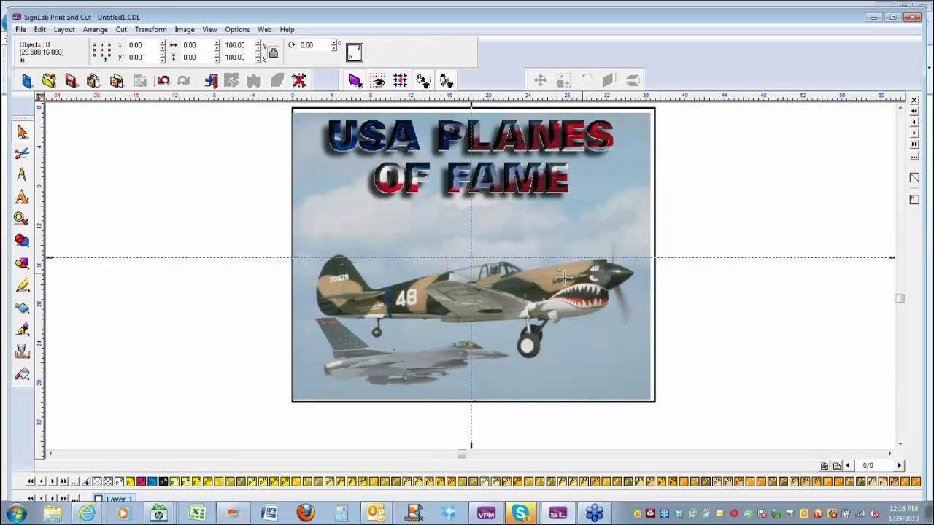
Move the F-16 jet bitmap off the poster into the left margin at x -13.15, y 17.90.
click(408, 357)
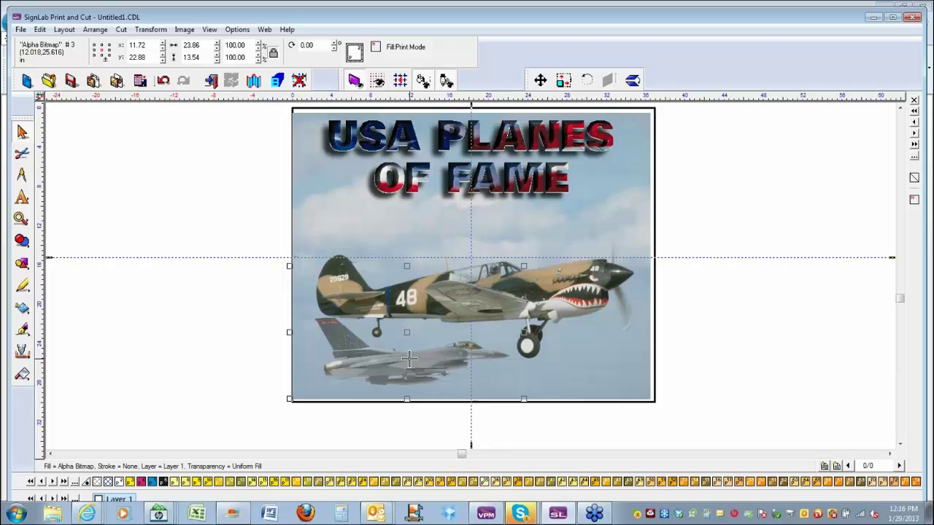
key(Escape)
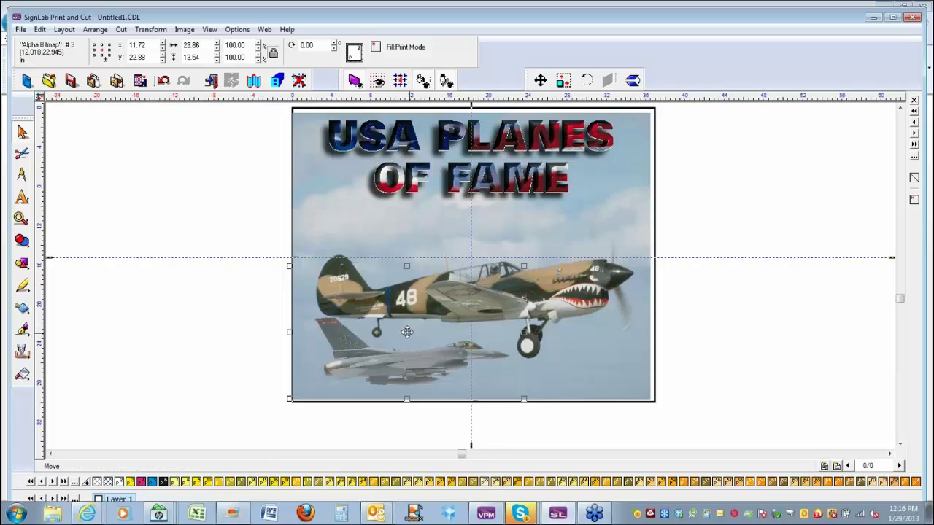
drag(406, 338, 163, 283)
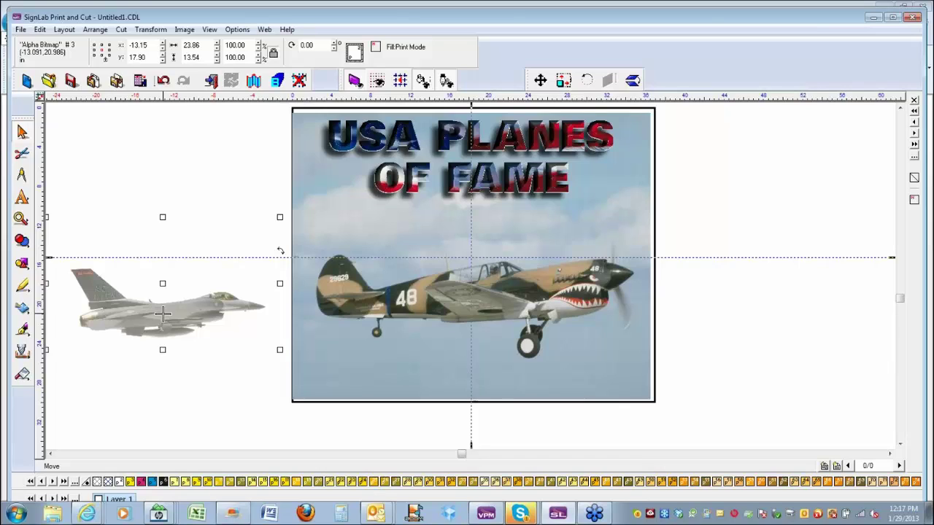
Trace a contour-cut outline around the jet with the Monochrome Filter and move it above the jet.
click(120, 31)
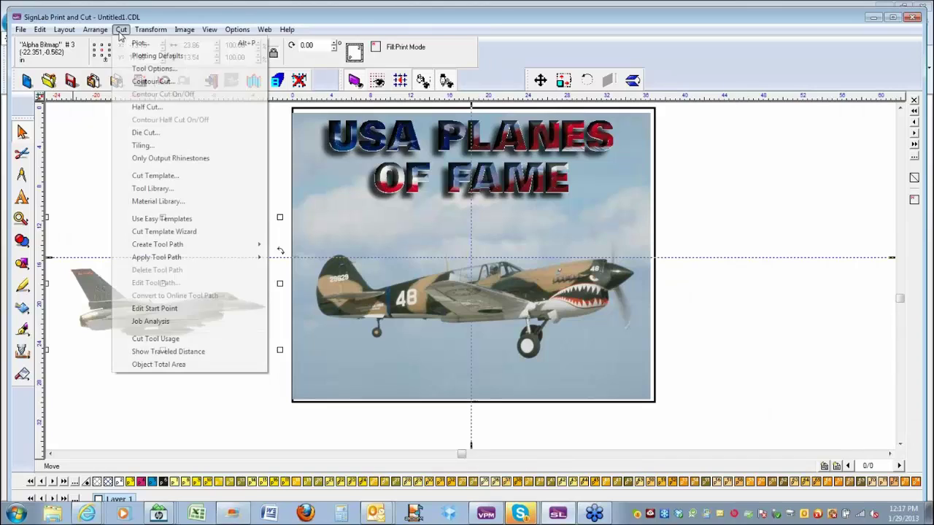
click(147, 82)
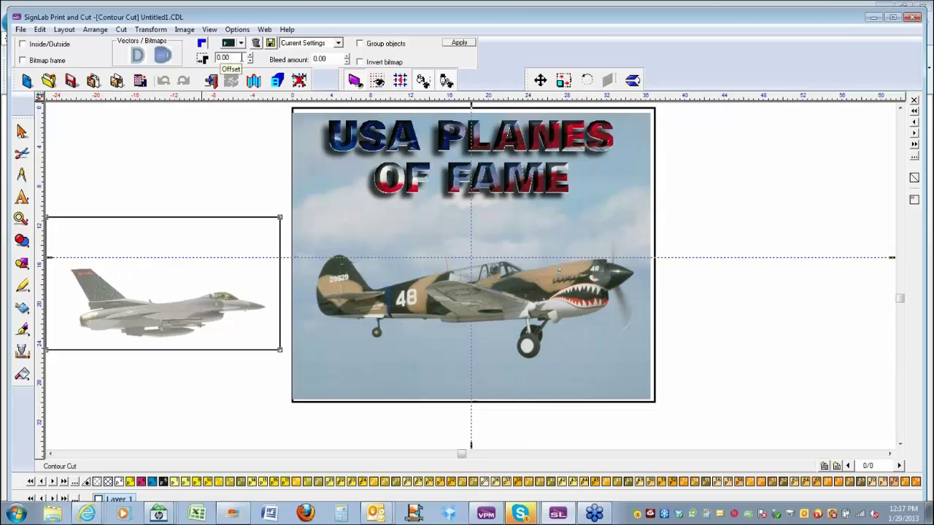
click(461, 43)
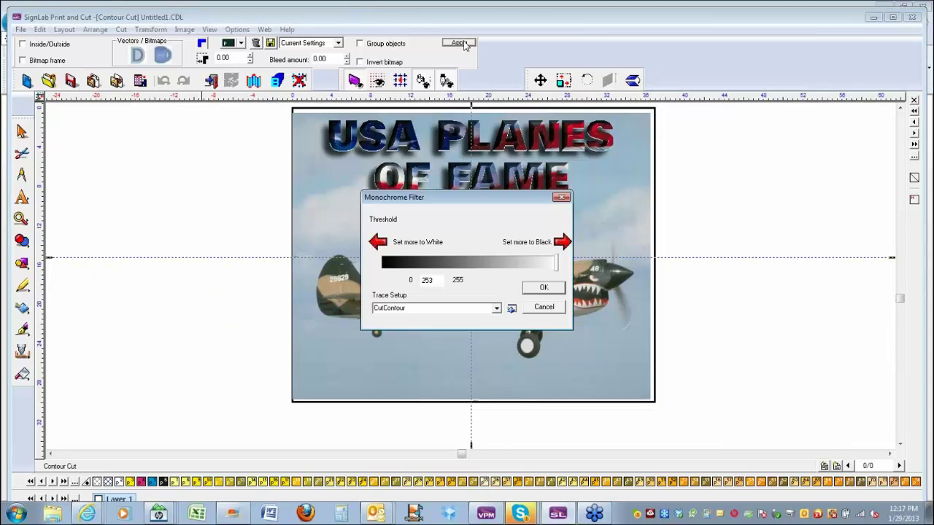
click(542, 289)
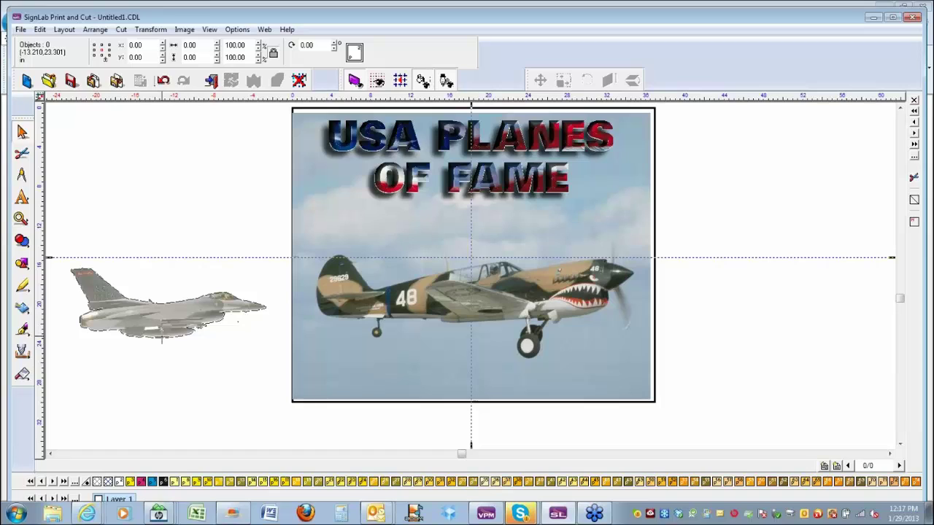
click(162, 333)
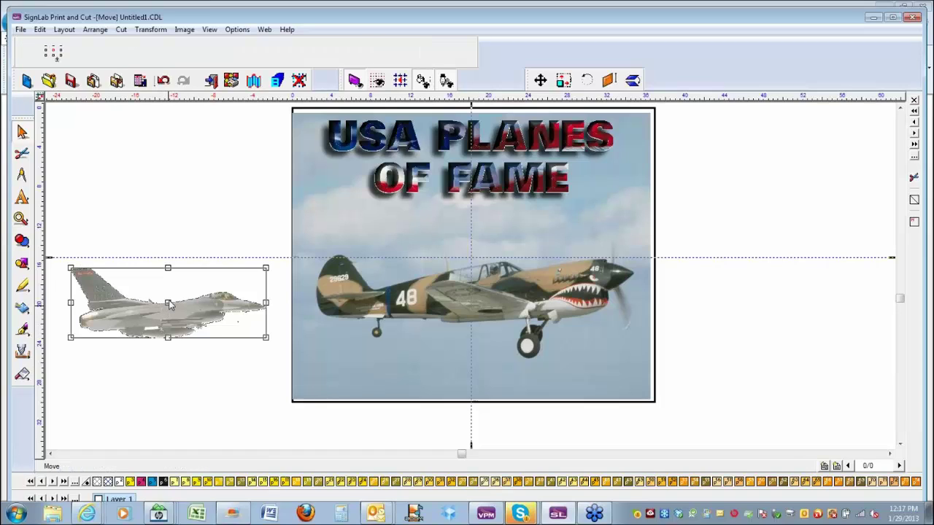
drag(167, 306, 175, 210)
drag(173, 246, 173, 246)
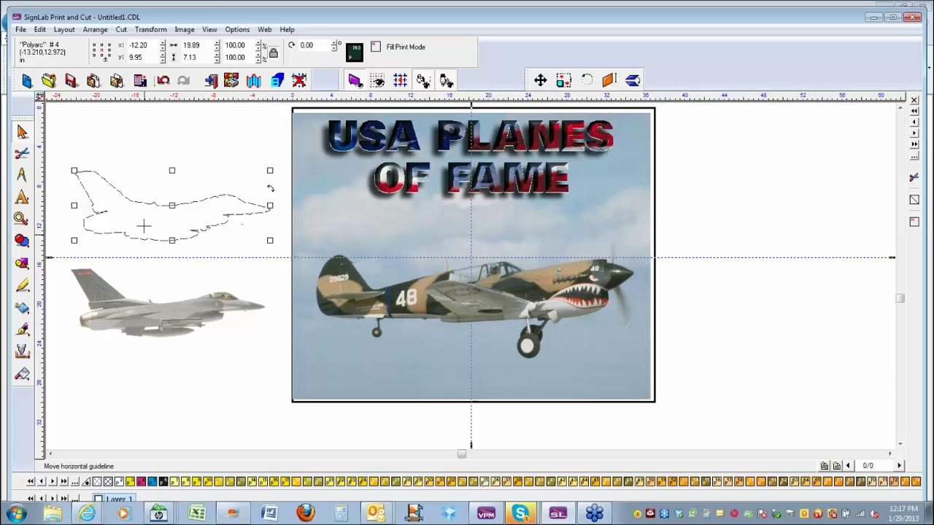
Try node editing on the jet outline, then delete the outline.
click(125, 165)
click(119, 193)
double_click(119, 193)
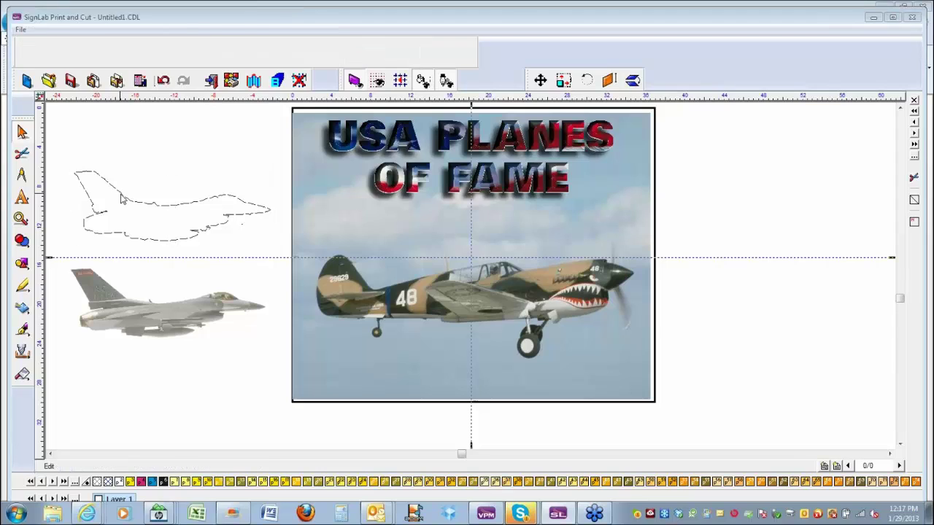
click(441, 300)
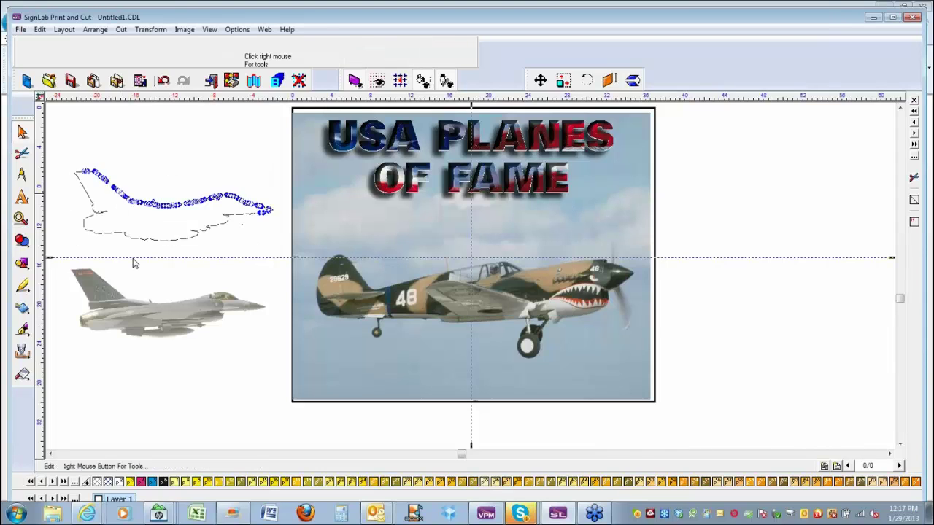
click(449, 43)
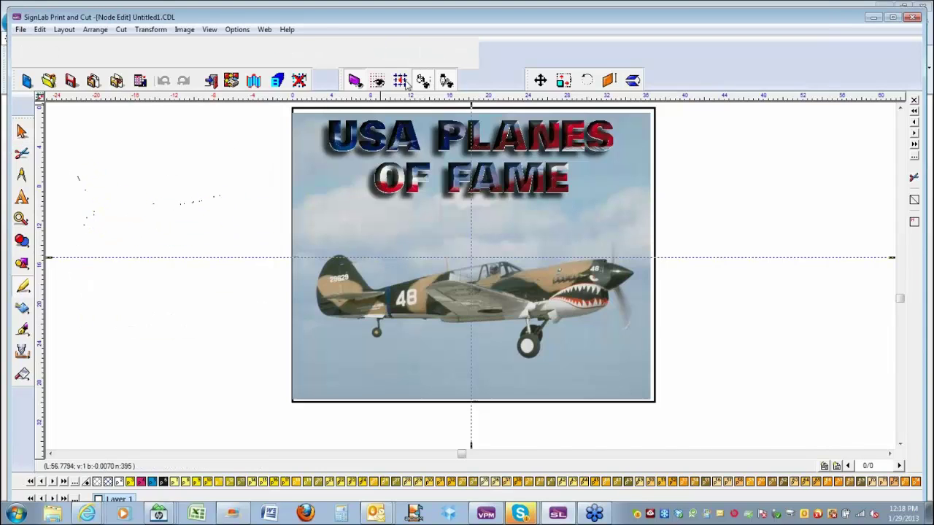
key(Delete)
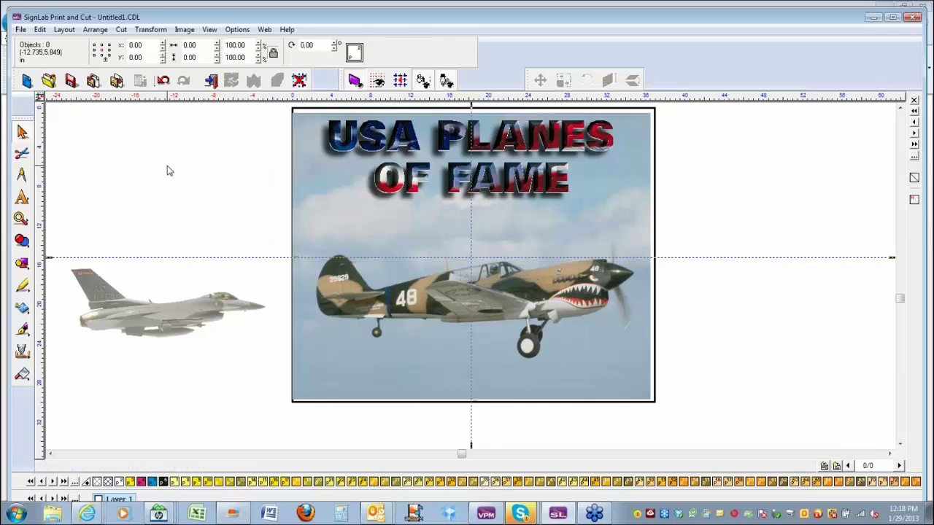
Reselect the F-16, zoom out to the whole page, and remove the dashed guidelines.
click(164, 303)
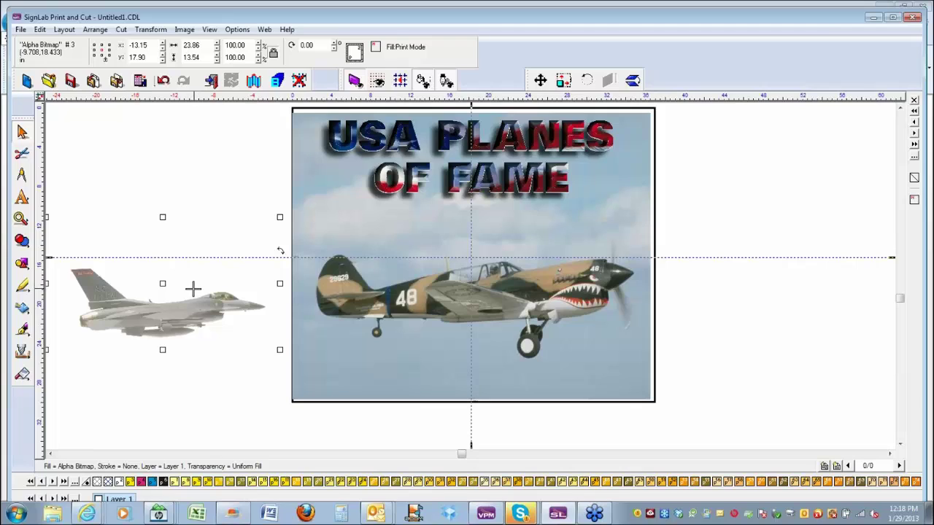
click(164, 288)
click(183, 290)
key(minus)
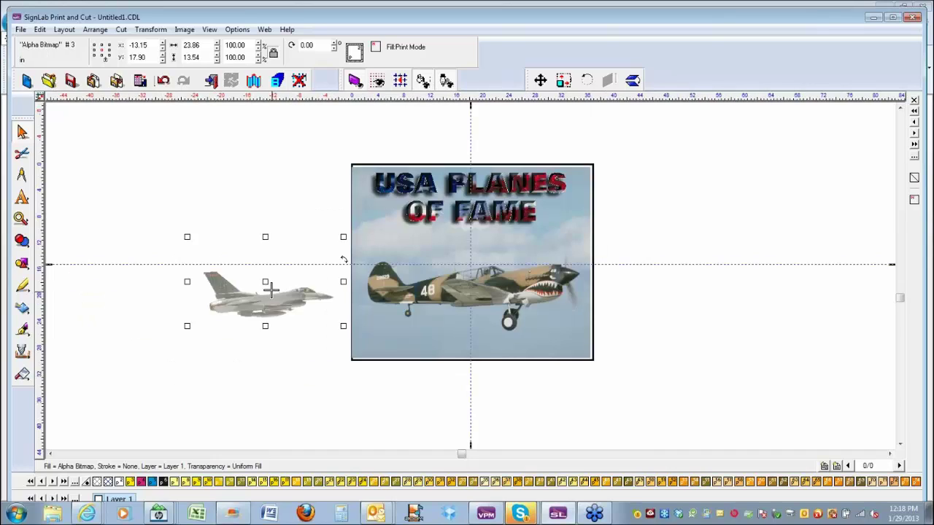
click(299, 80)
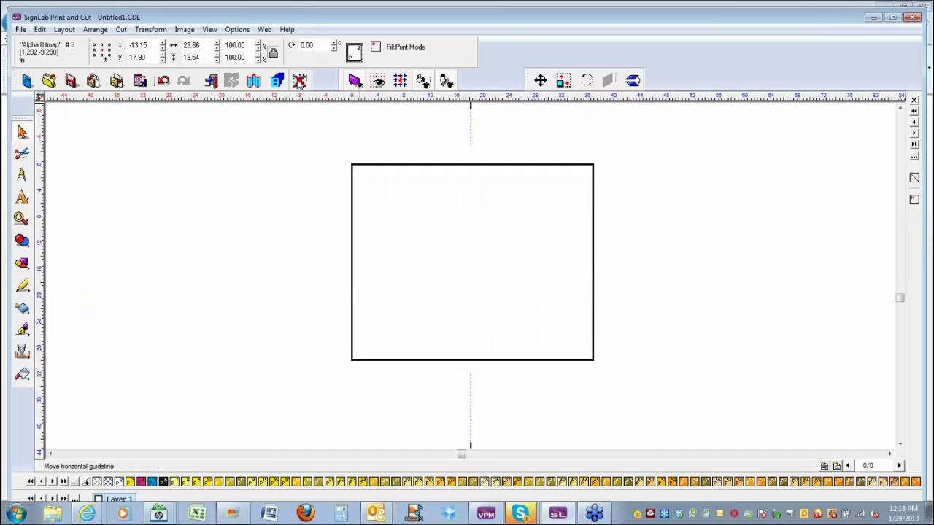
Move the F-16 into the poster's lower-left at x 10.80, y 23.46, then select the poster bitmap.
drag(266, 284, 424, 319)
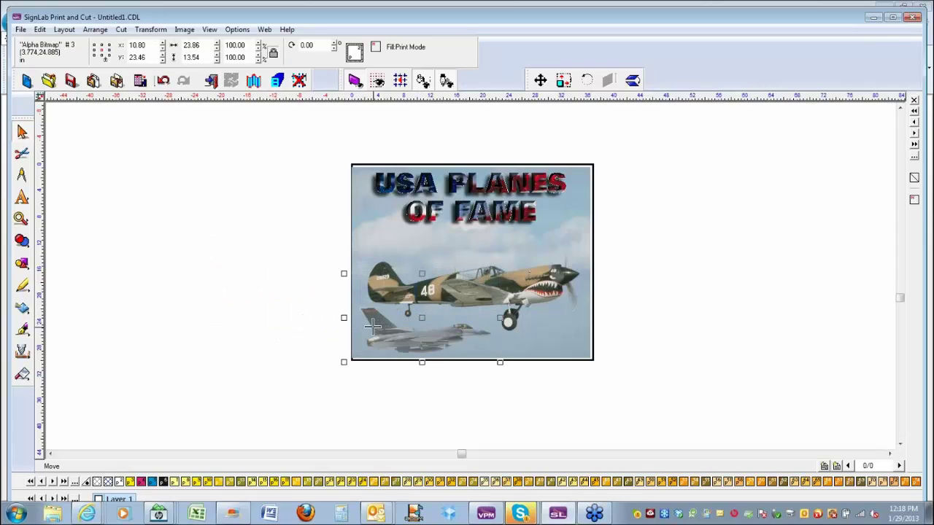
click(743, 273)
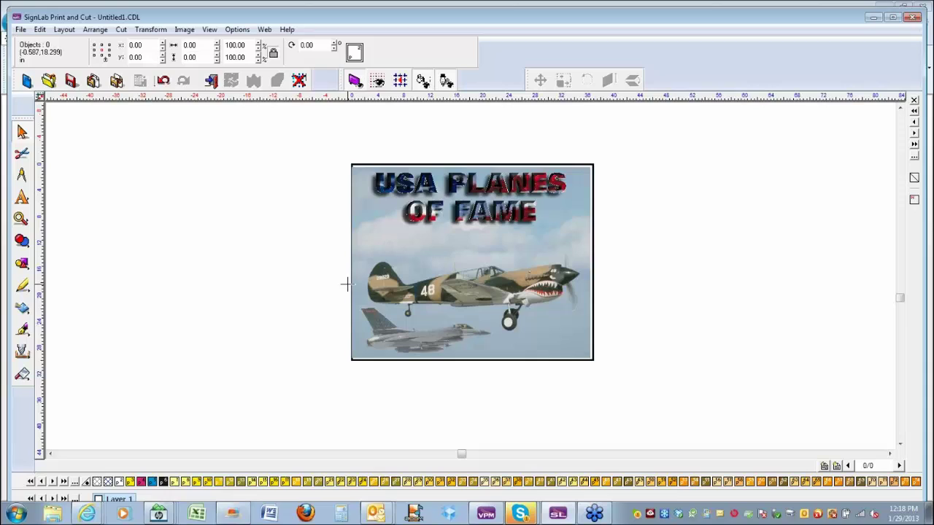
click(351, 237)
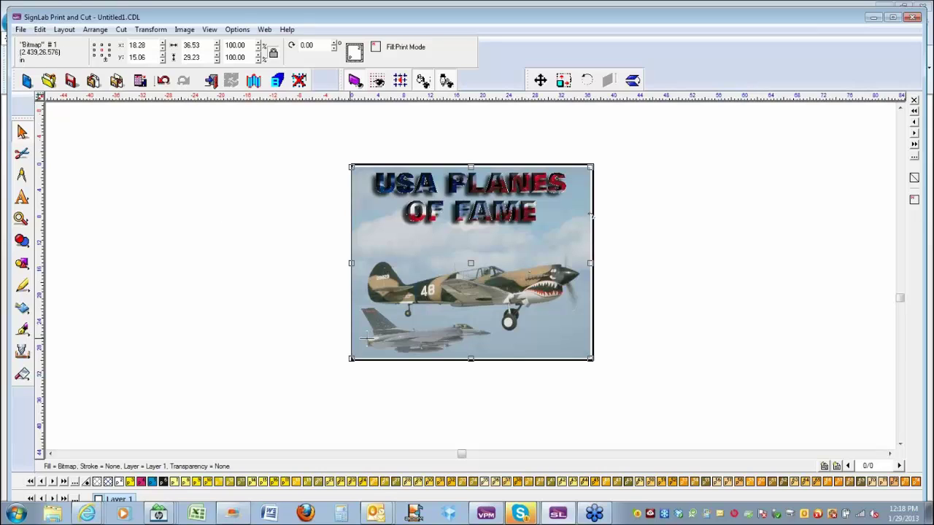
Select the whole poster bitmap and launch Image > Filter Forge > FreePack 3 - Frames.
click(367, 334)
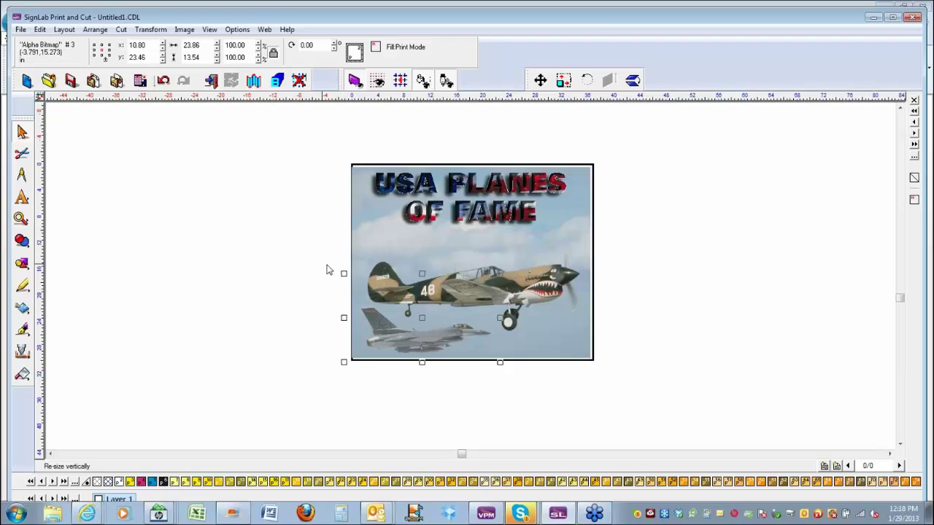
click(356, 216)
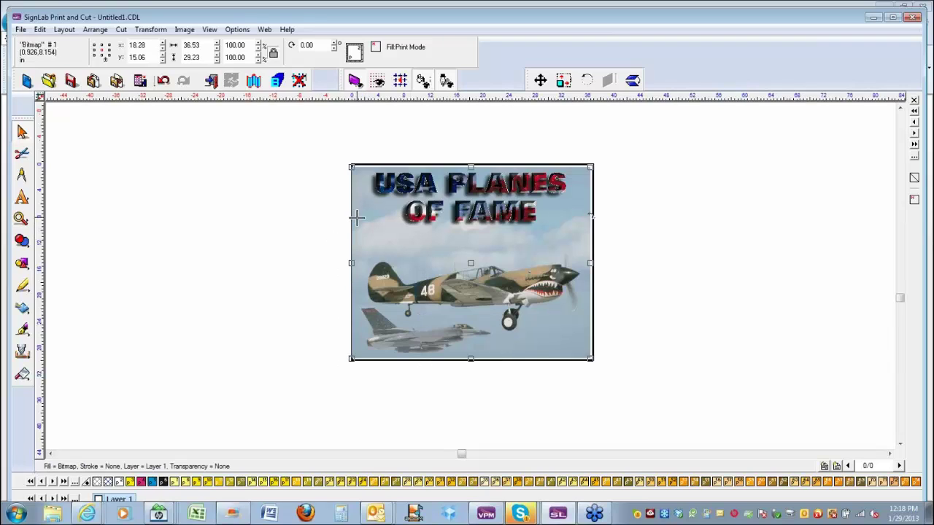
click(184, 30)
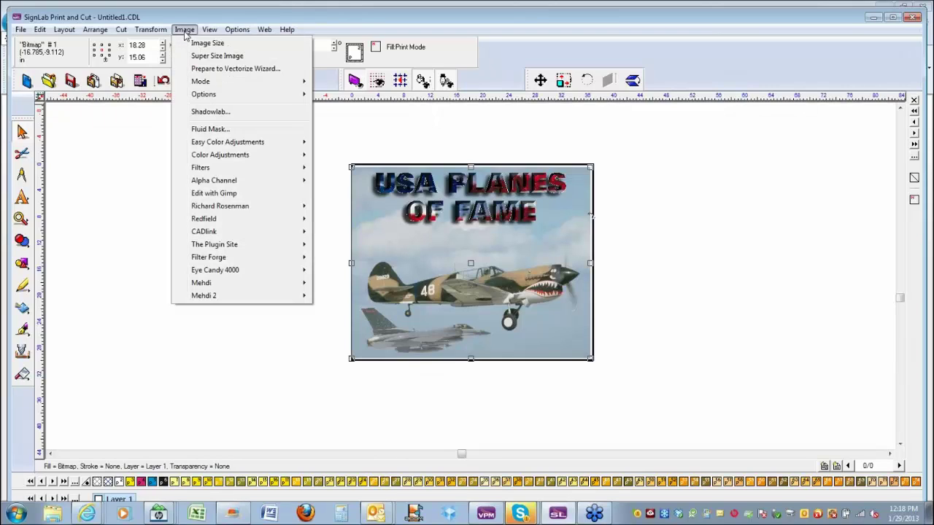
mouse_move(241, 258)
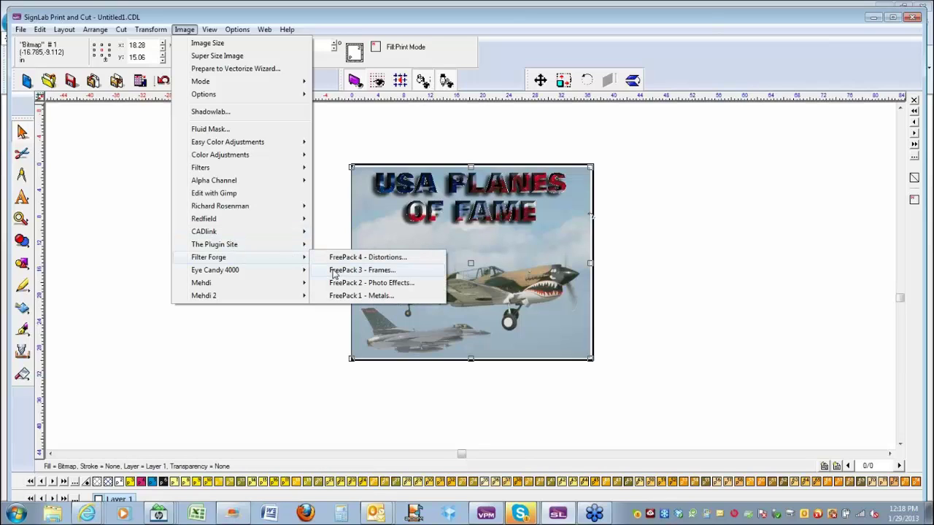
click(334, 272)
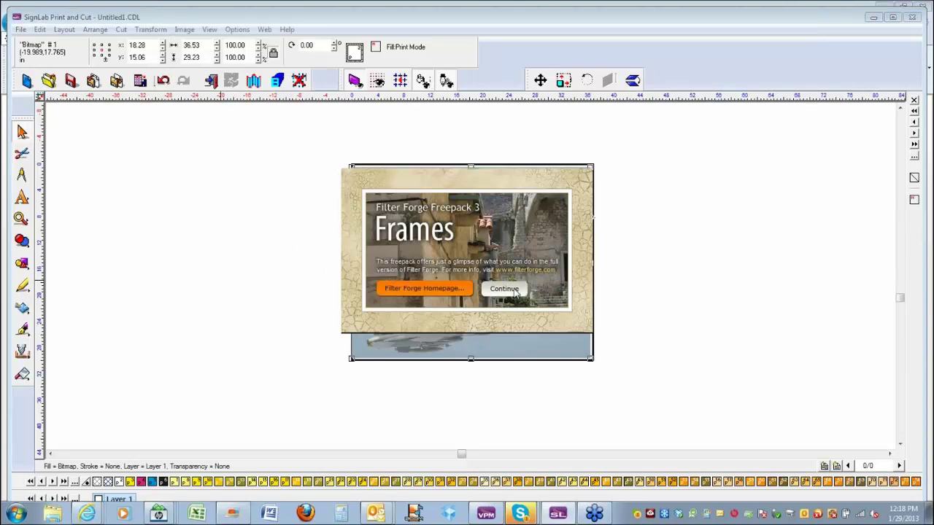
Pass the splash screen, preview two Grunge Frame presets, and apply Film Frame to the poster.
click(505, 289)
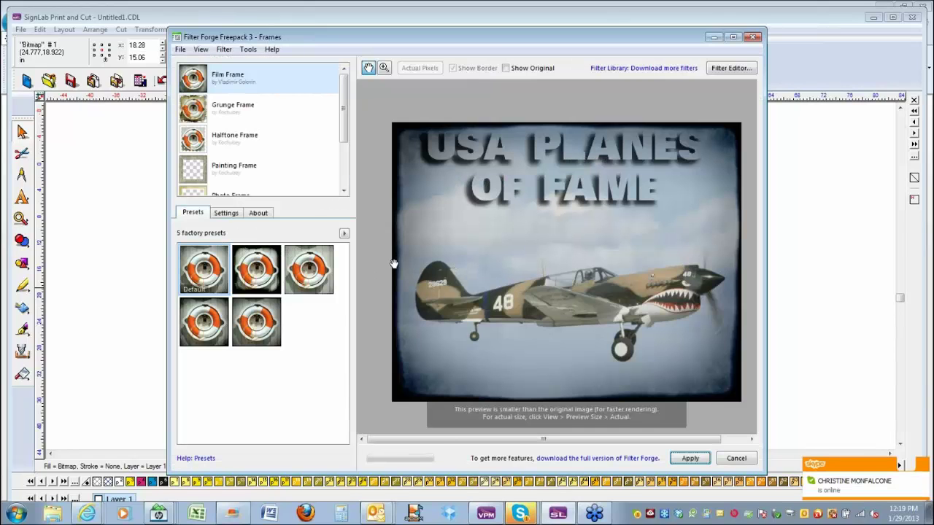
click(197, 110)
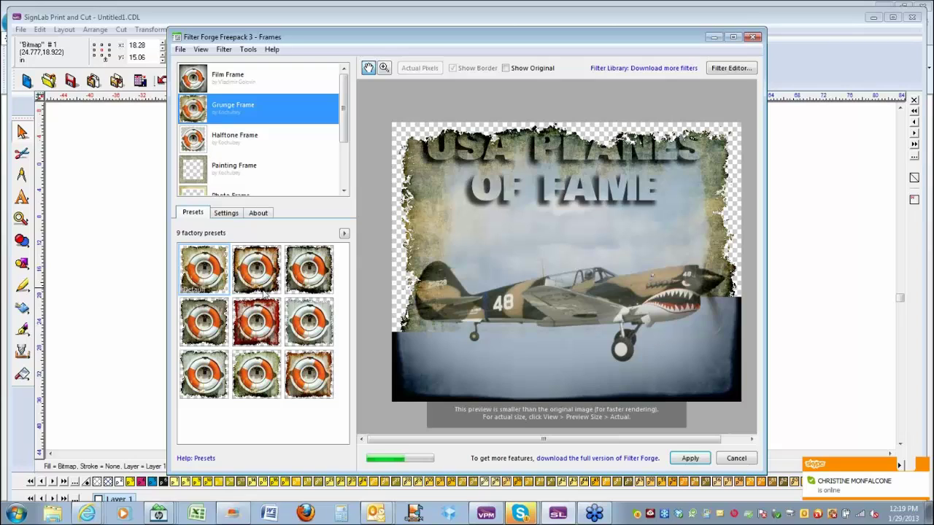
click(257, 270)
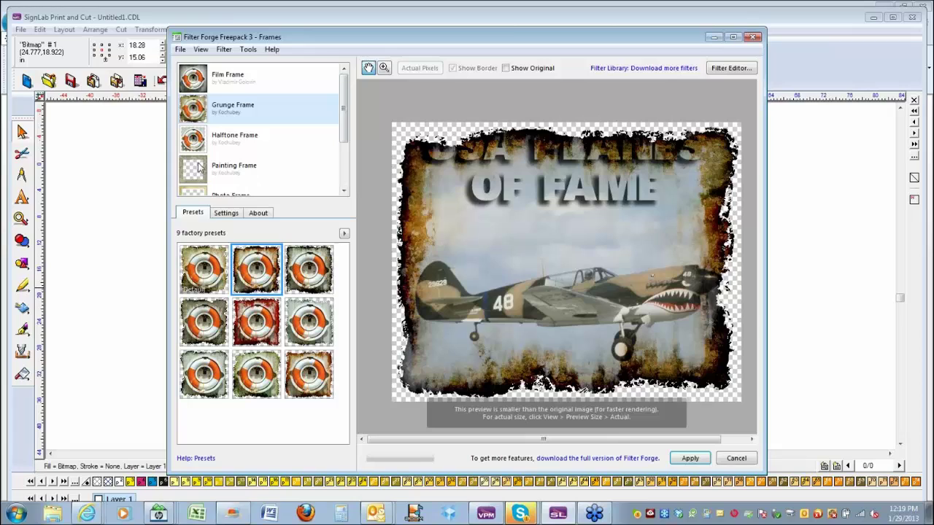
click(194, 79)
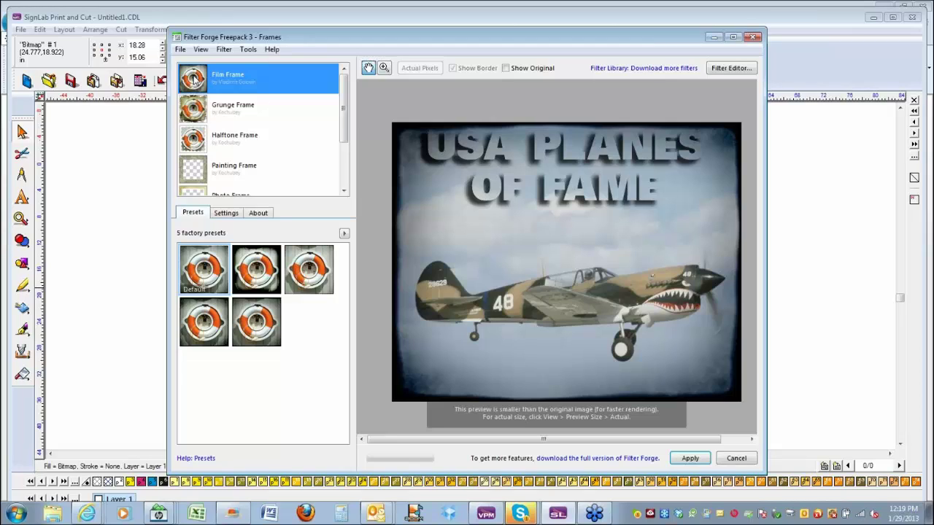
click(687, 460)
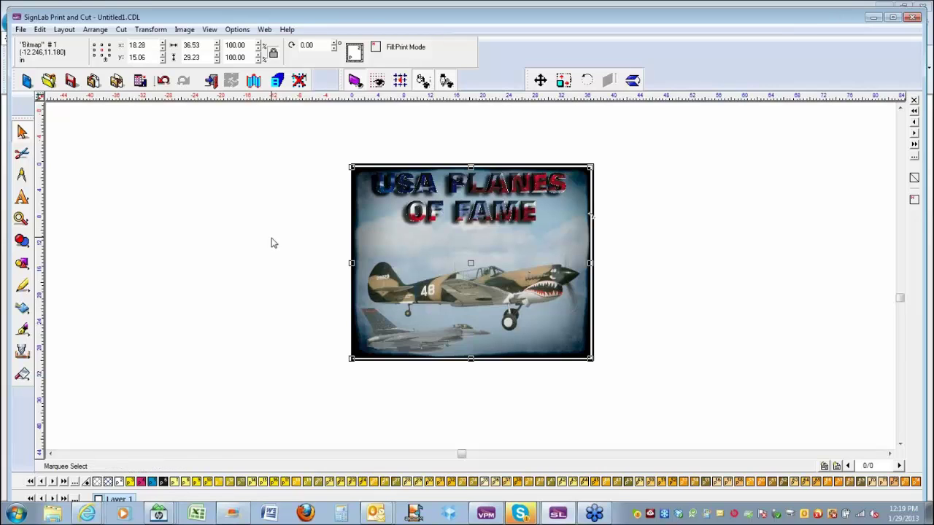
Select the title Clip Group with Tab and pick its Bitmap entry in the Group Viewer.
key(Tab)
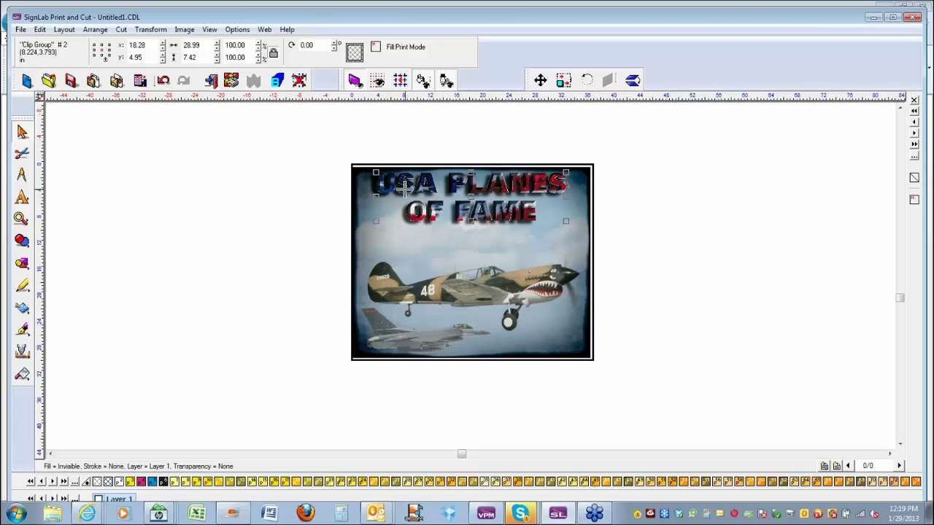
click(406, 192)
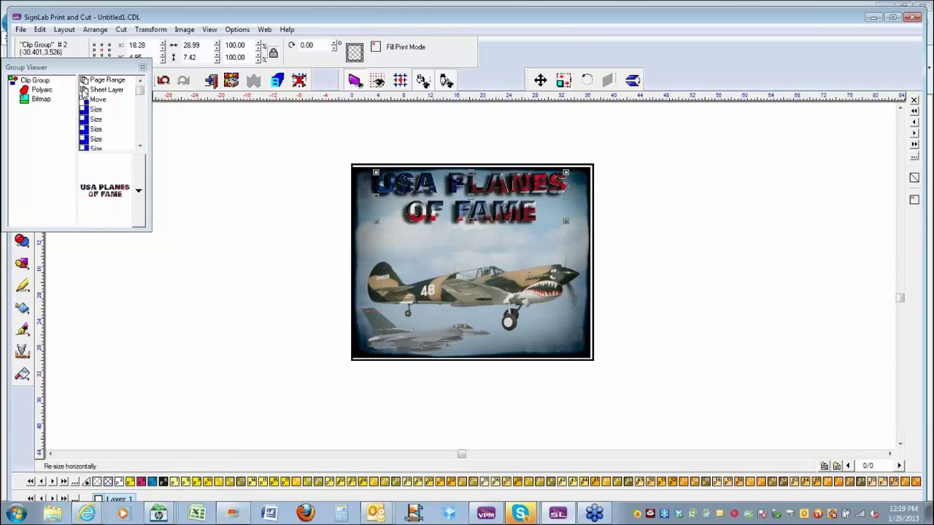
click(39, 100)
Raise the title bitmap's Contrast/Brightness setting to Brightness 40, then close vectorization mode.
double_click(40, 100)
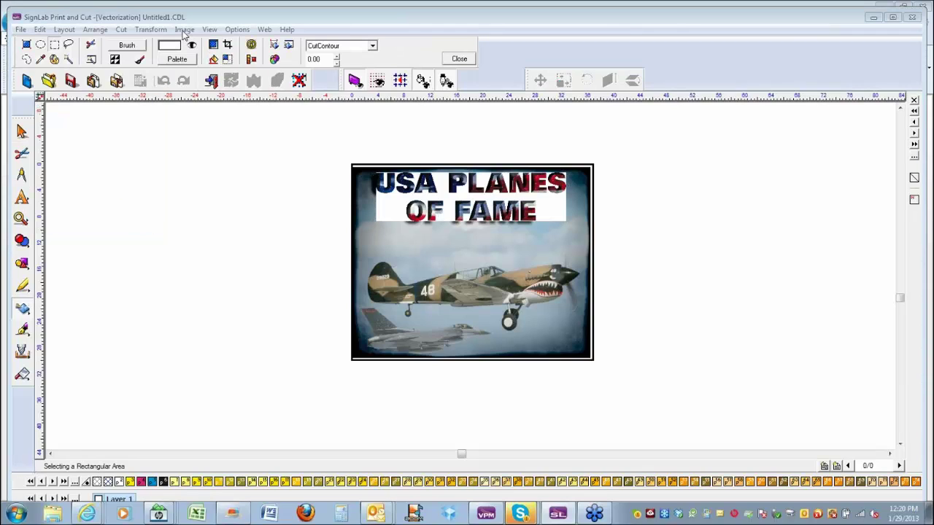
click(183, 31)
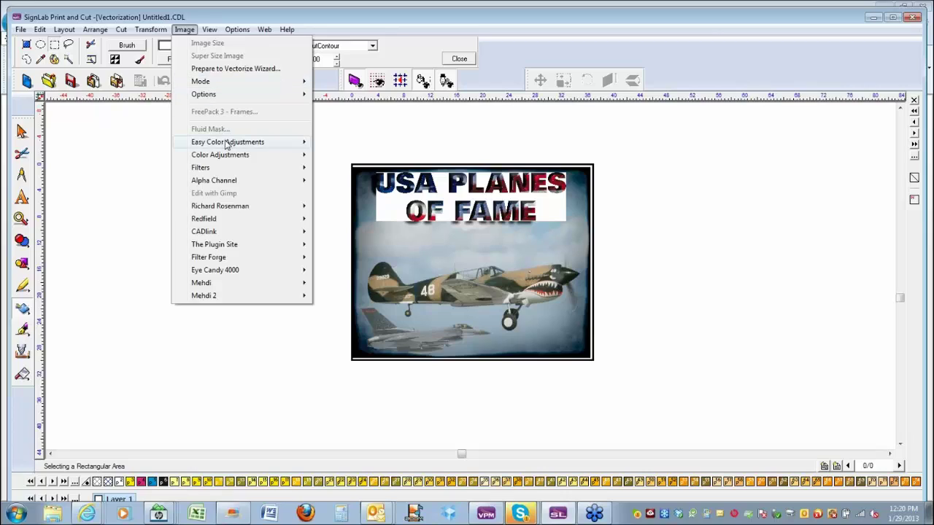
mouse_move(226, 145)
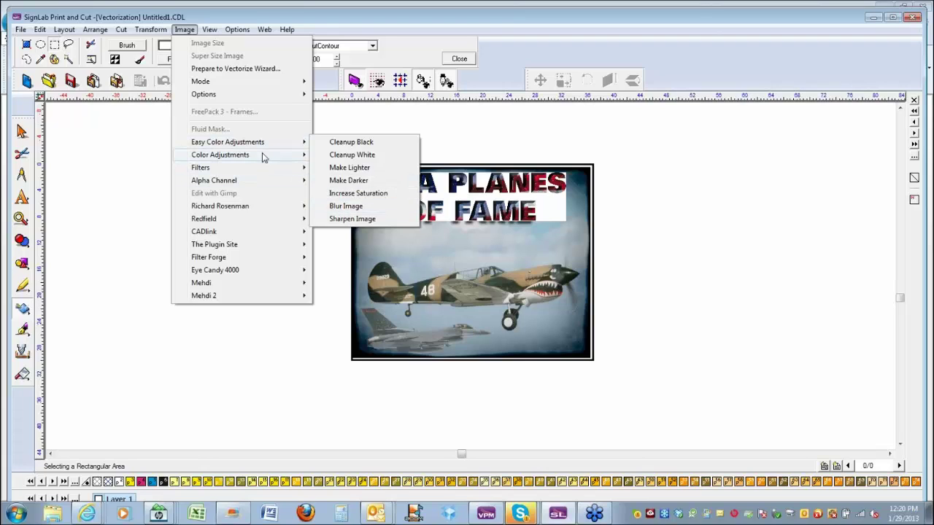
mouse_move(281, 155)
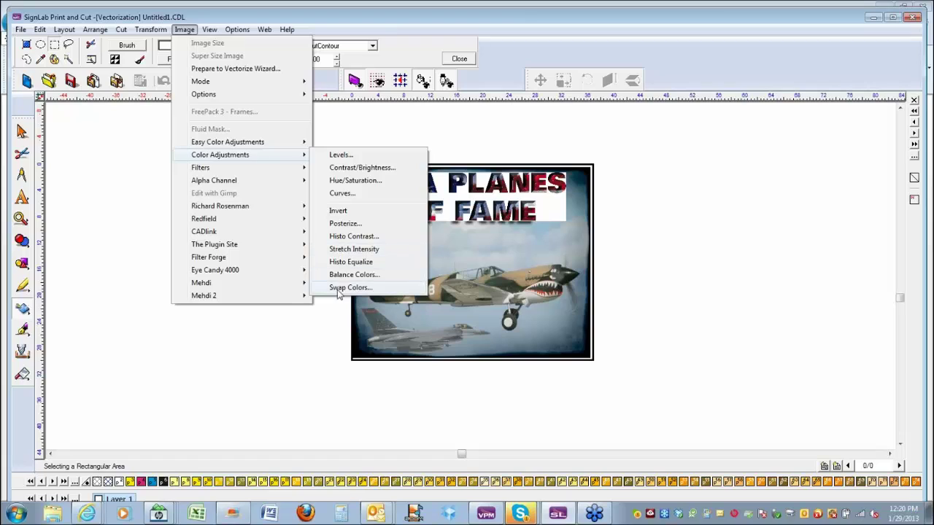
click(335, 169)
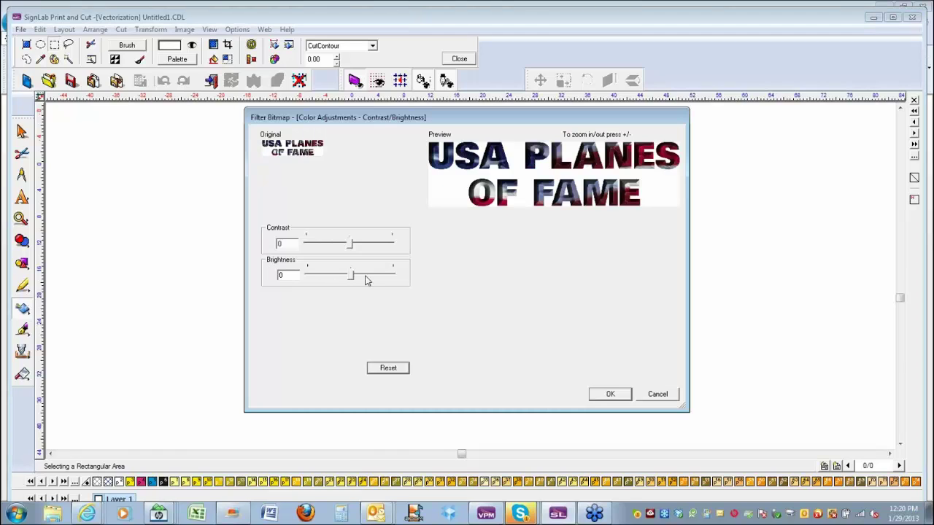
click(366, 276)
click(367, 277)
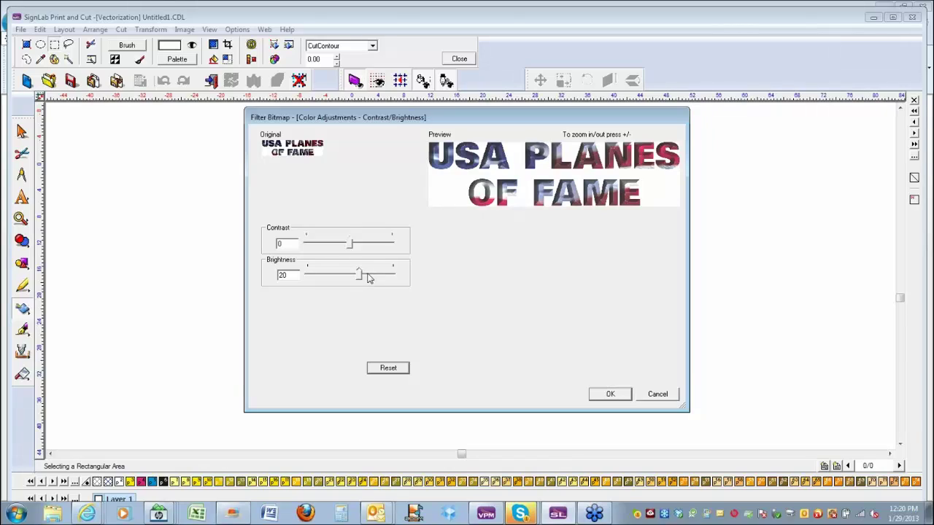
click(372, 274)
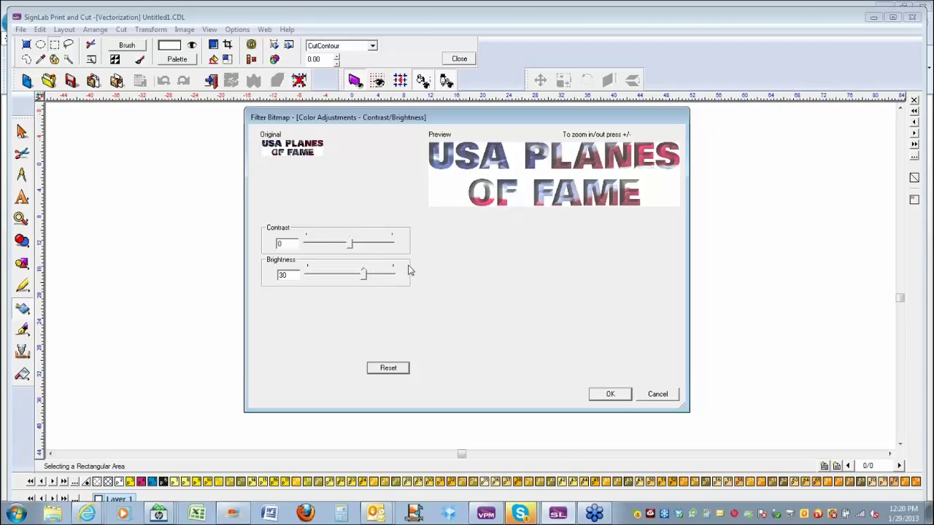
click(370, 277)
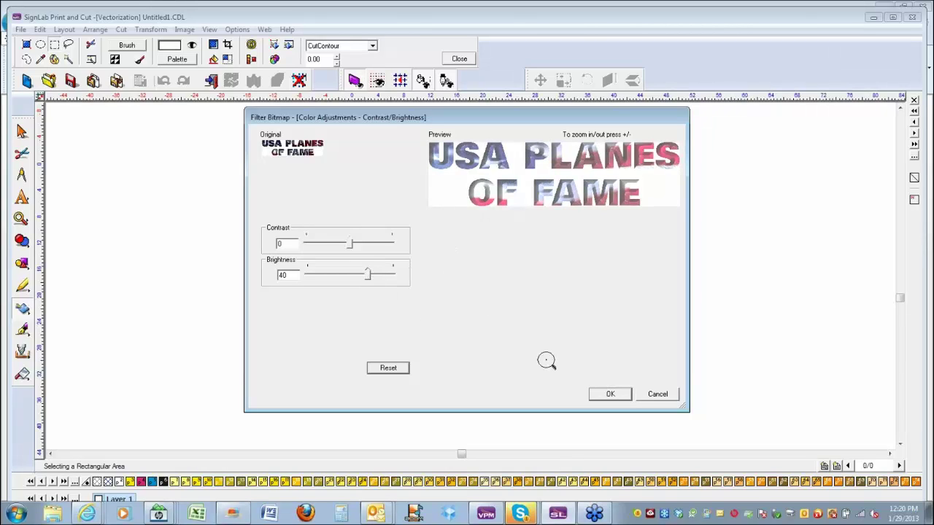
click(610, 395)
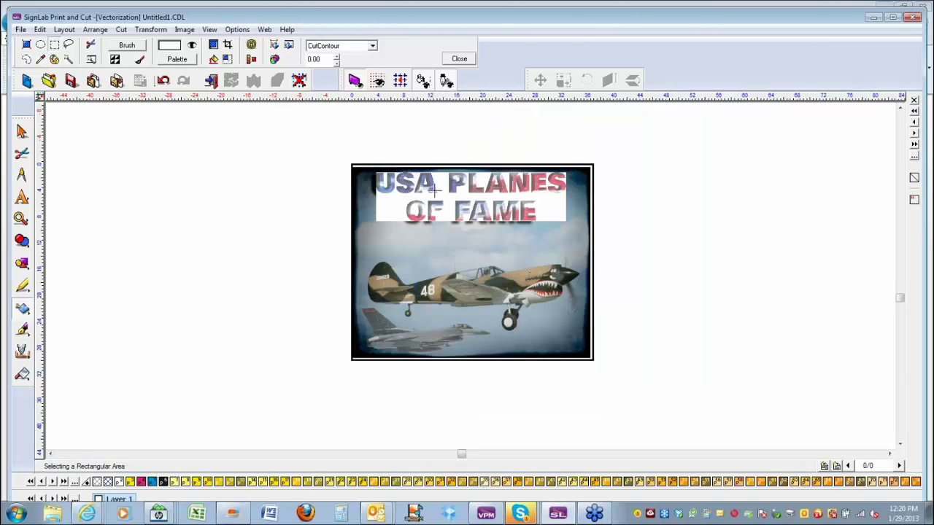
click(459, 59)
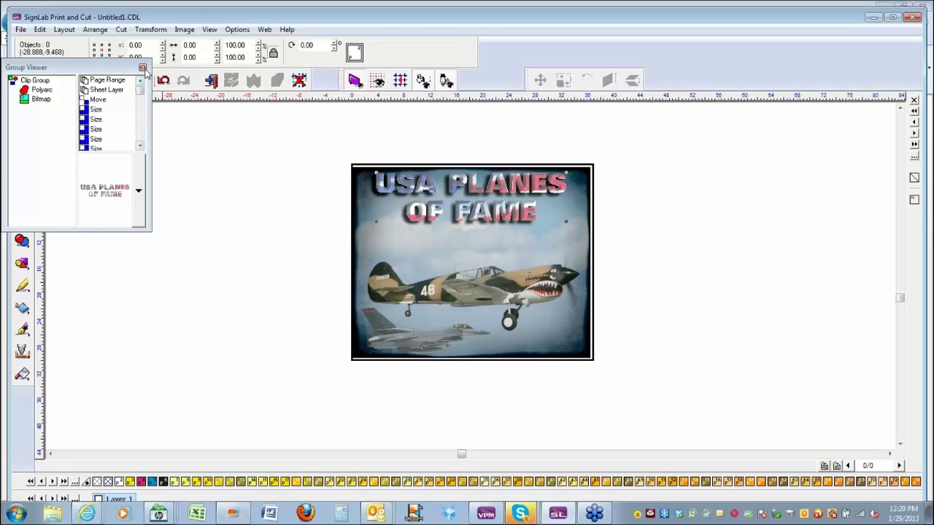
Close the Group Viewer panel and marquee-select the whole 37.67 × 29.78 in poster.
click(142, 67)
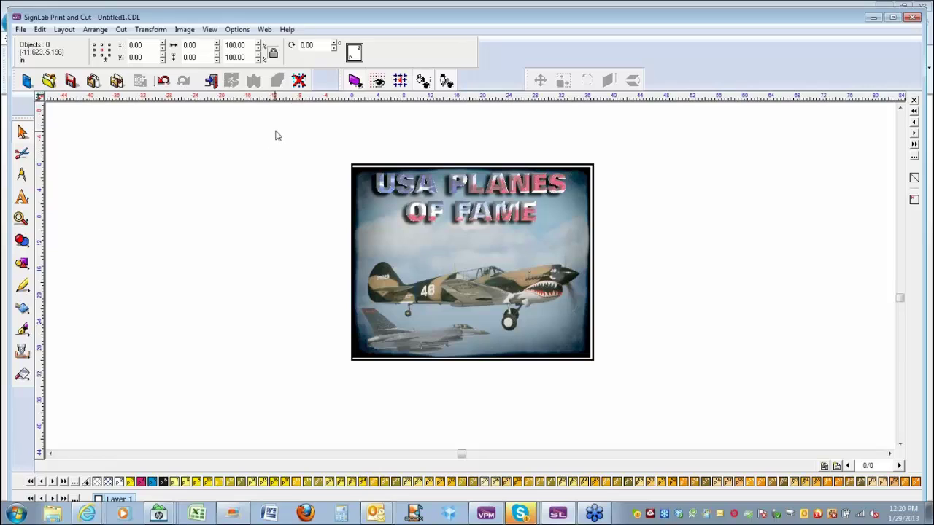
drag(276, 132, 645, 402)
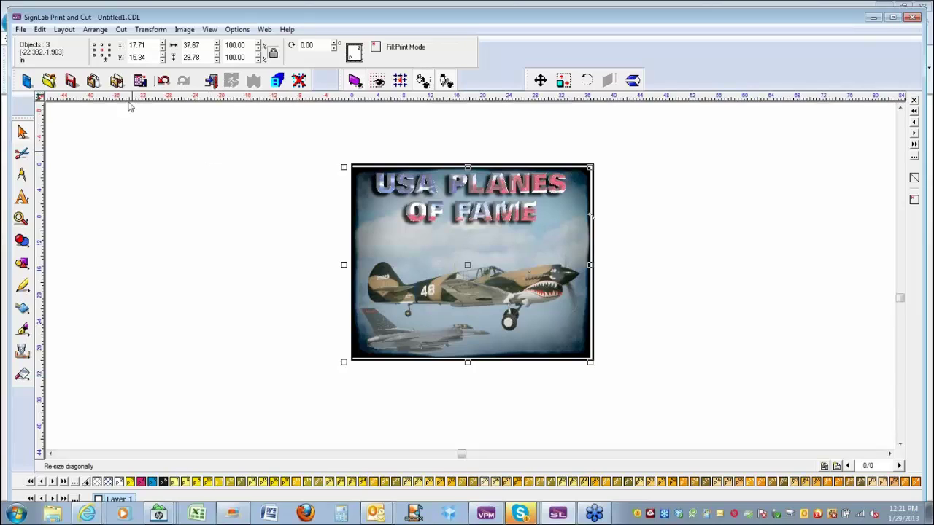
Create a trial contour cut with offset 0.10 and Bitmap frame enabled.
click(122, 30)
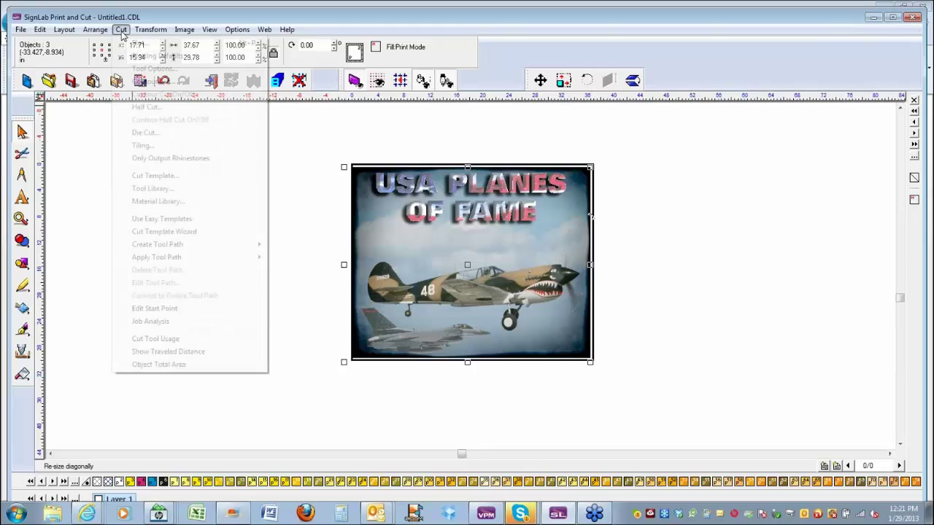
click(149, 83)
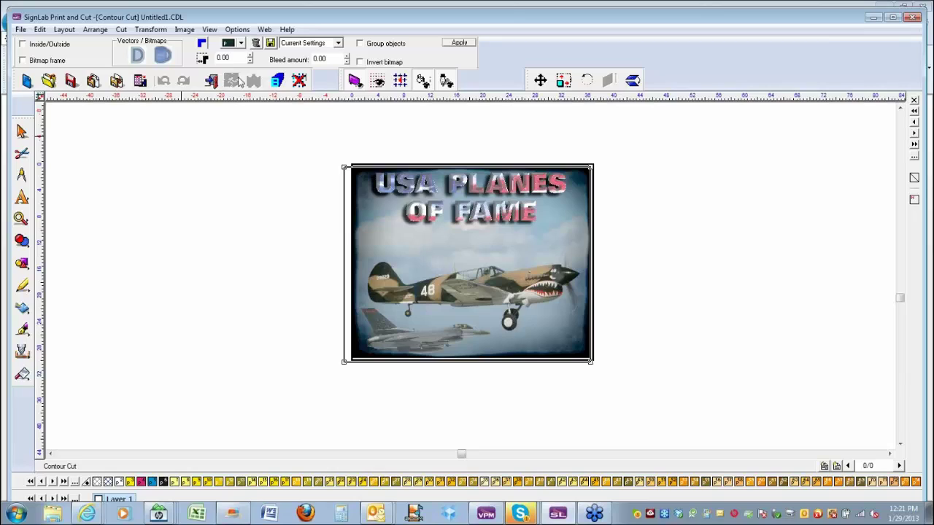
click(249, 56)
click(22, 60)
click(458, 42)
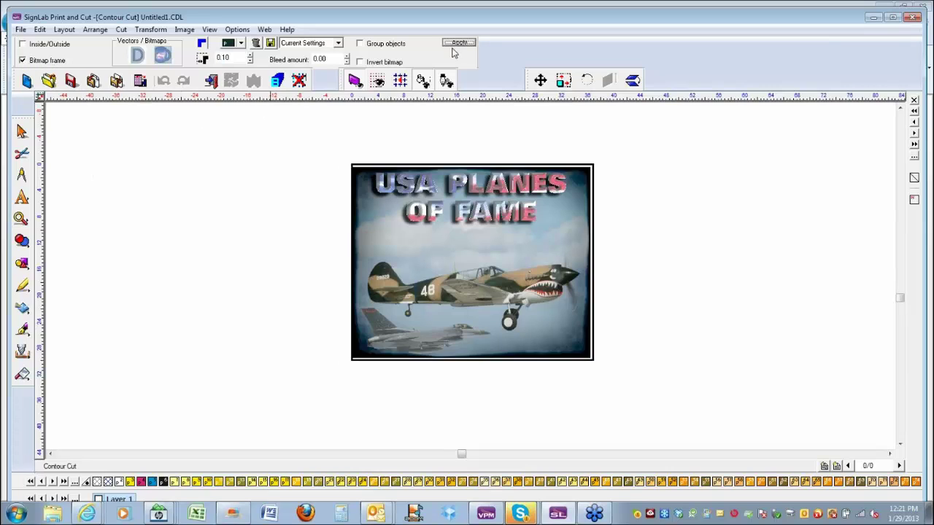
click(237, 235)
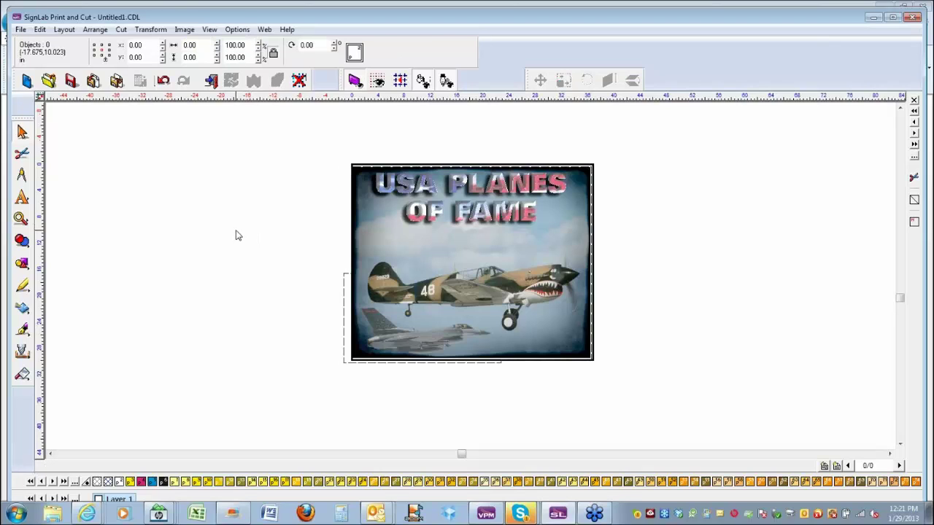
Delete the Polyarc contour outline, undo to restore the missing jet, and reselect the poster group.
click(343, 280)
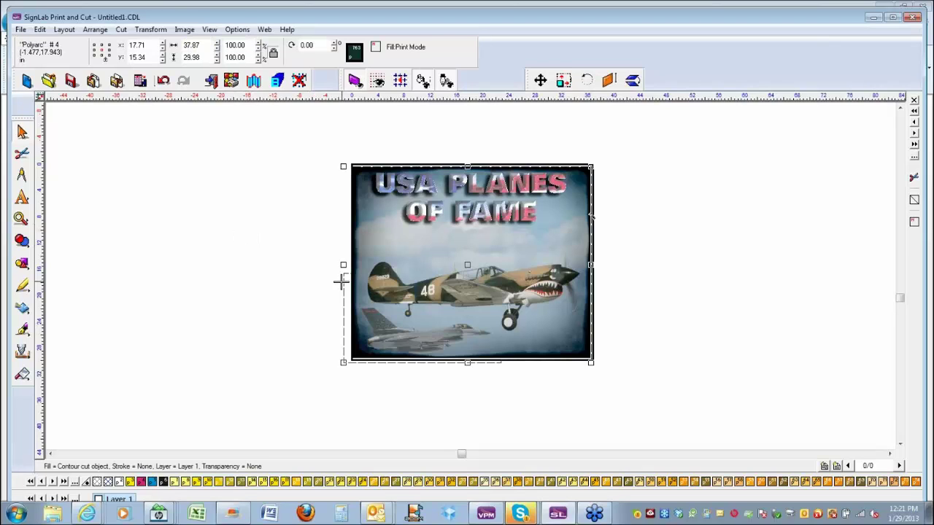
key(Delete)
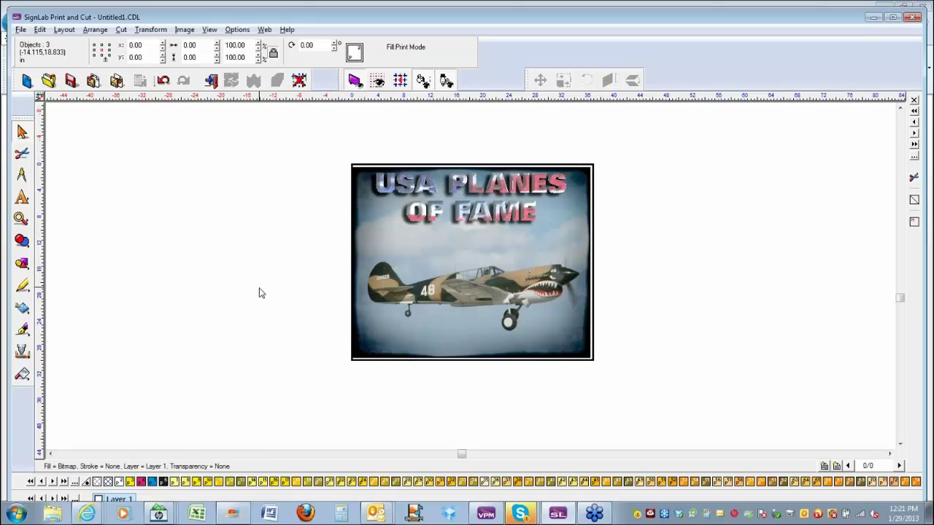
key(ctrl+z)
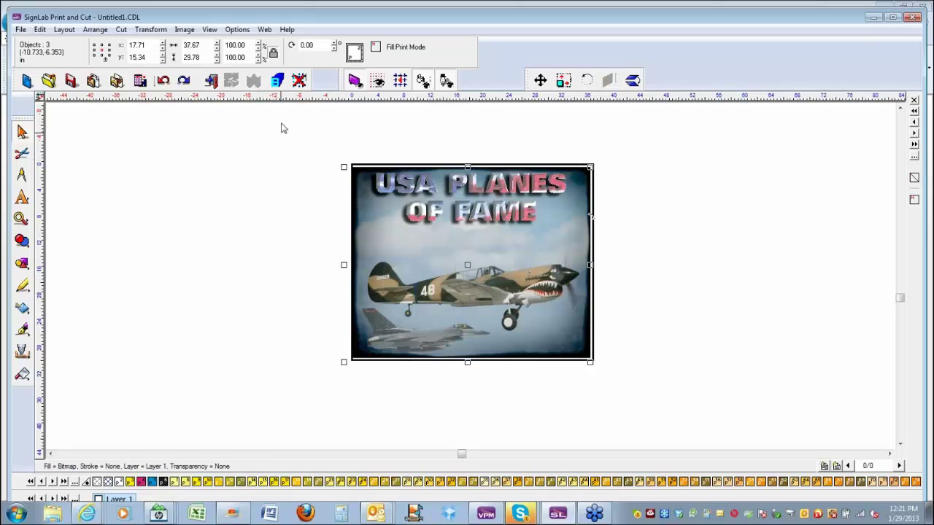
drag(281, 124, 705, 433)
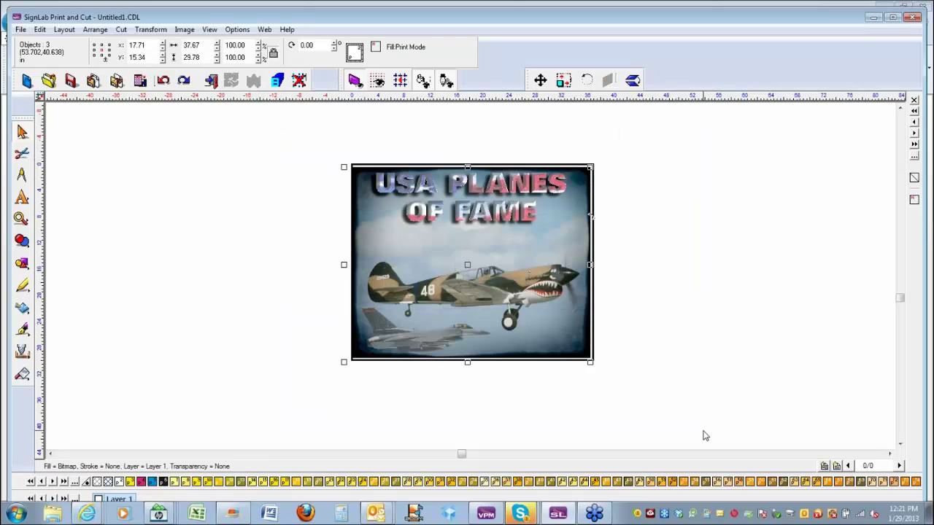
click(446, 340)
Marquee-select the poster's background bitmap to inspect it, then deselect.
click(664, 288)
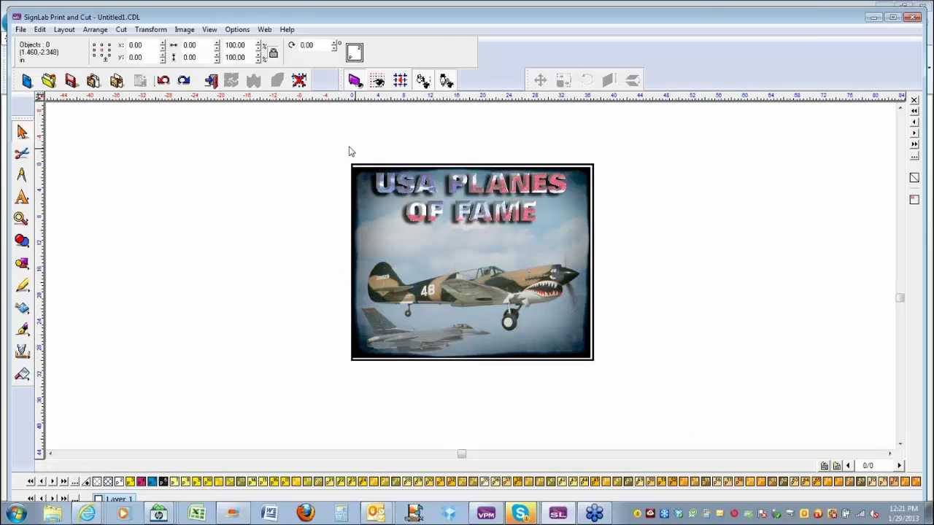
drag(525, 156, 591, 169)
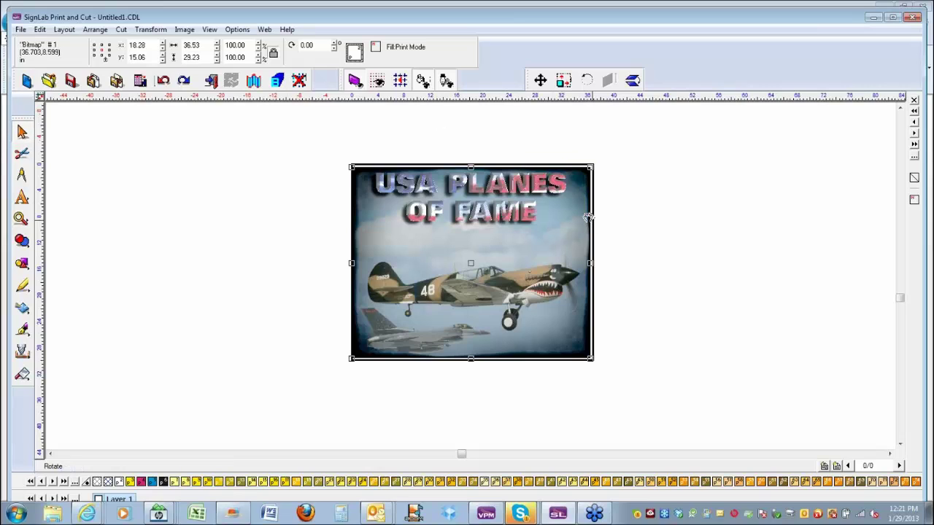
drag(316, 118, 536, 218)
drag(635, 358, 664, 426)
drag(273, 118, 623, 309)
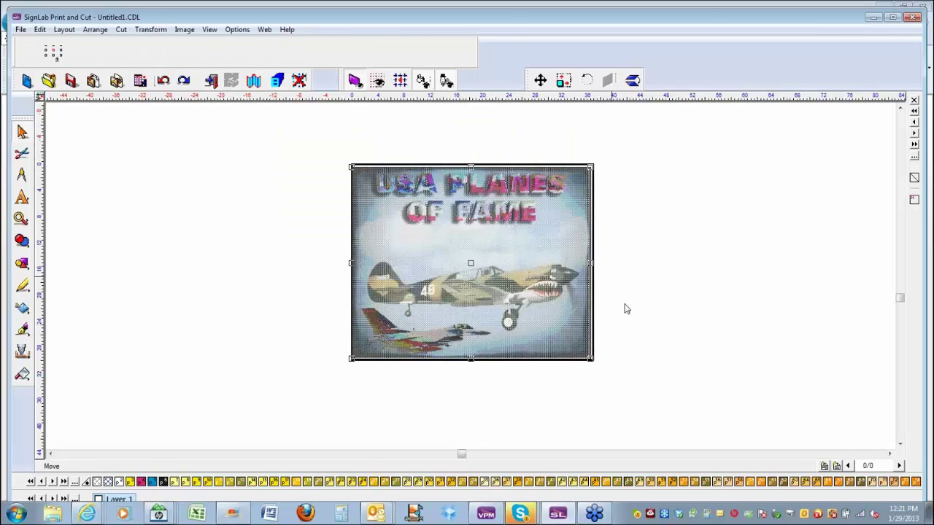
click(656, 295)
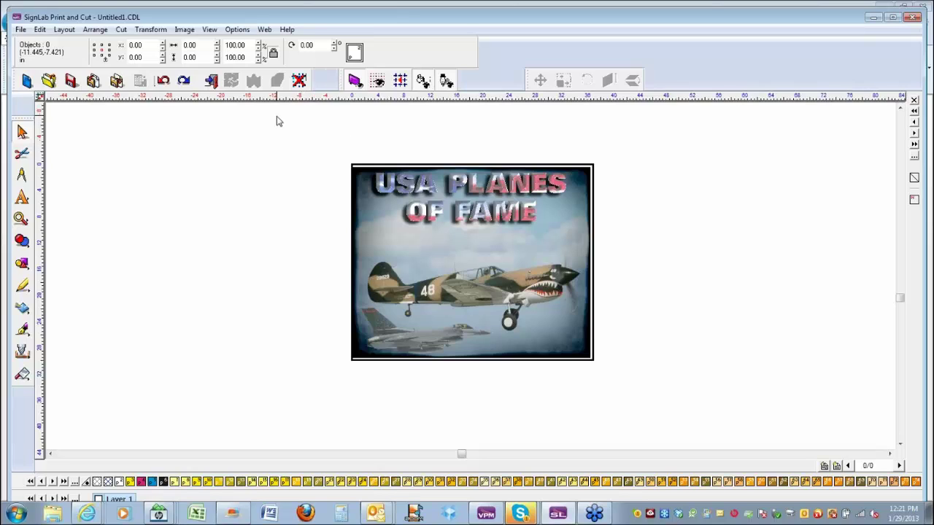
Select all and Tab through the Clip Group, Alpha Bitmap and background Bitmap, then deselect.
key(ctrl+a)
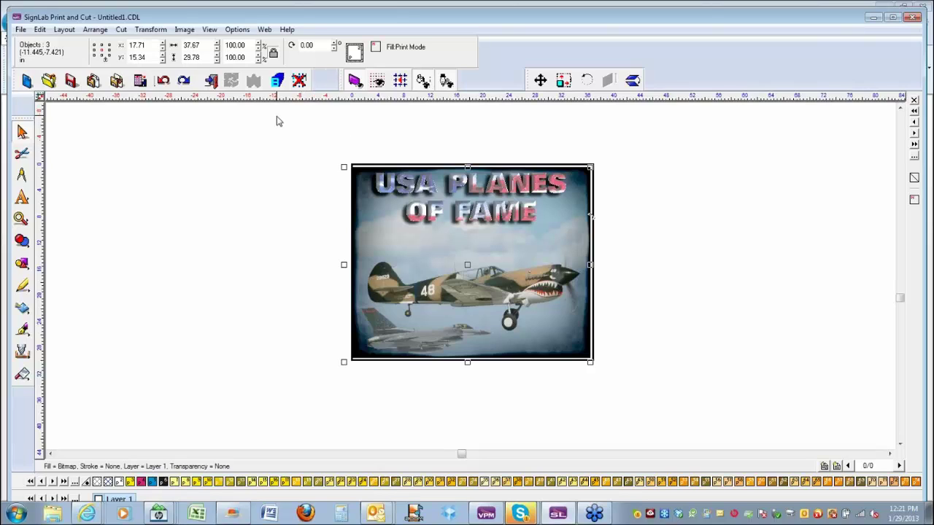
key(Tab)
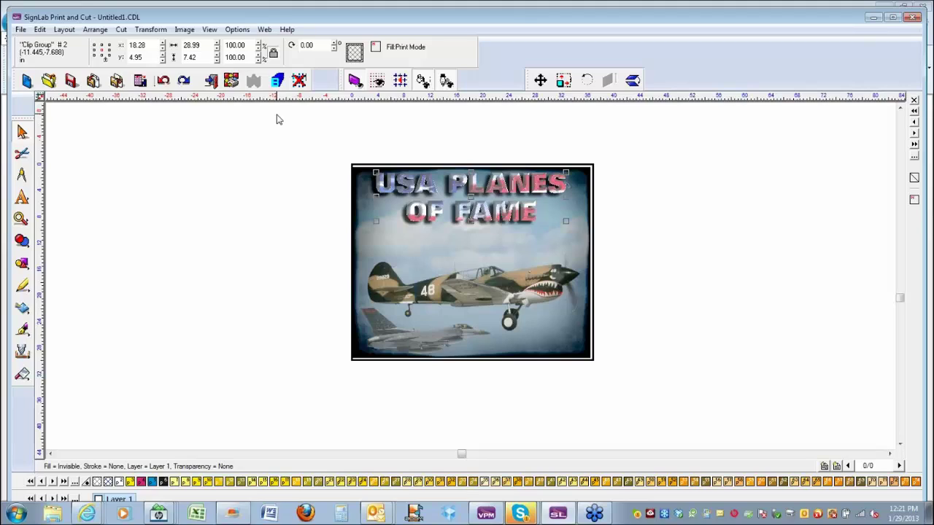
key(Tab)
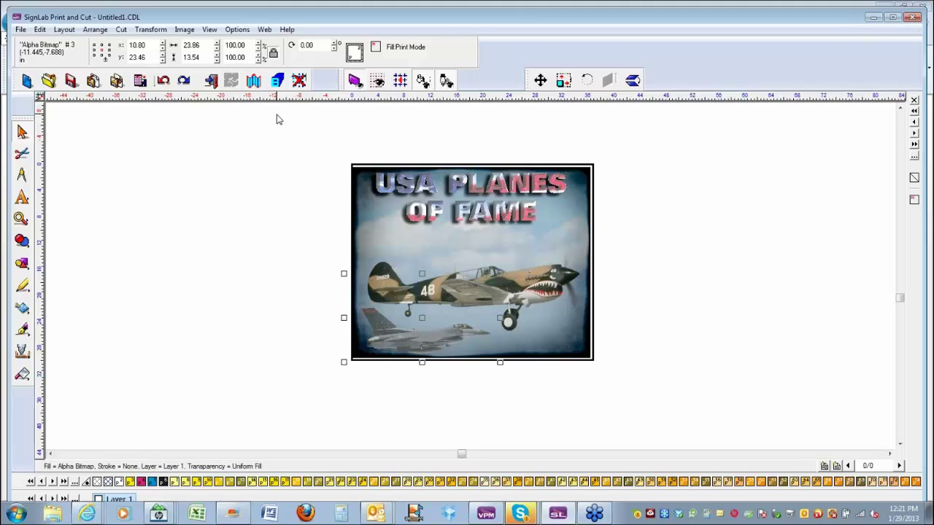
key(Tab)
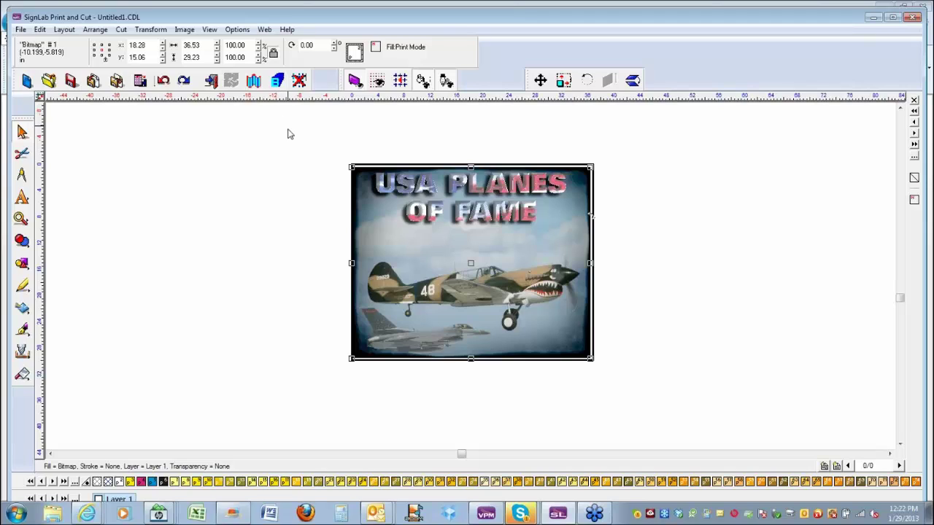
click(300, 135)
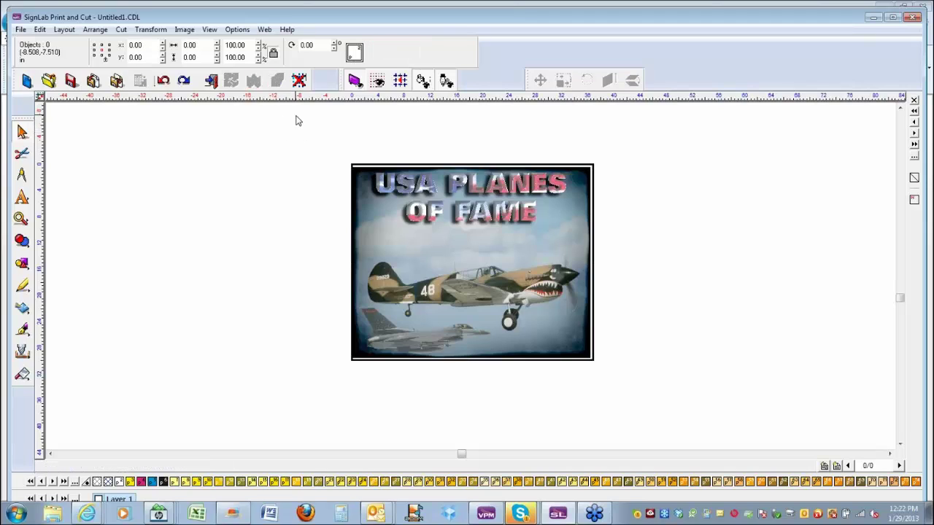
Select all objects and send the poster via Print and Cut to the Roland SP-300i queue.
click(40, 30)
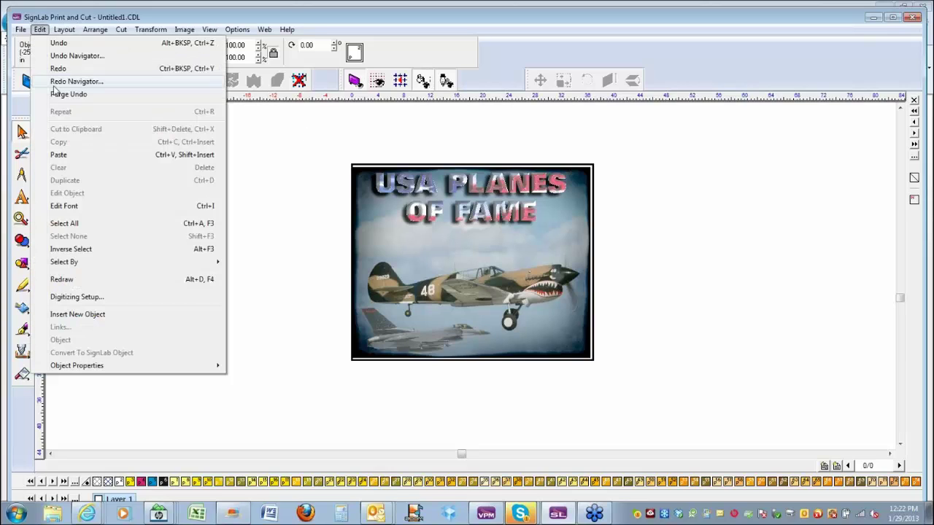
click(73, 225)
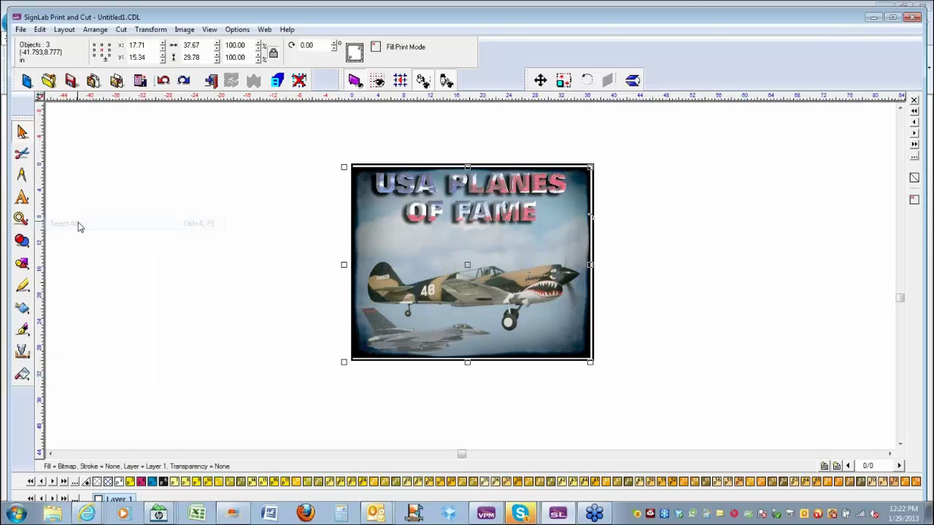
click(21, 30)
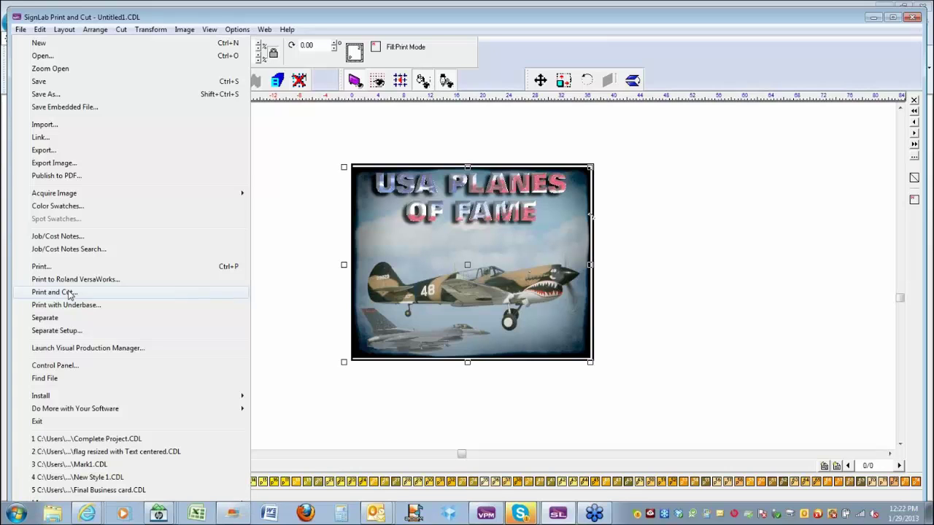
click(69, 292)
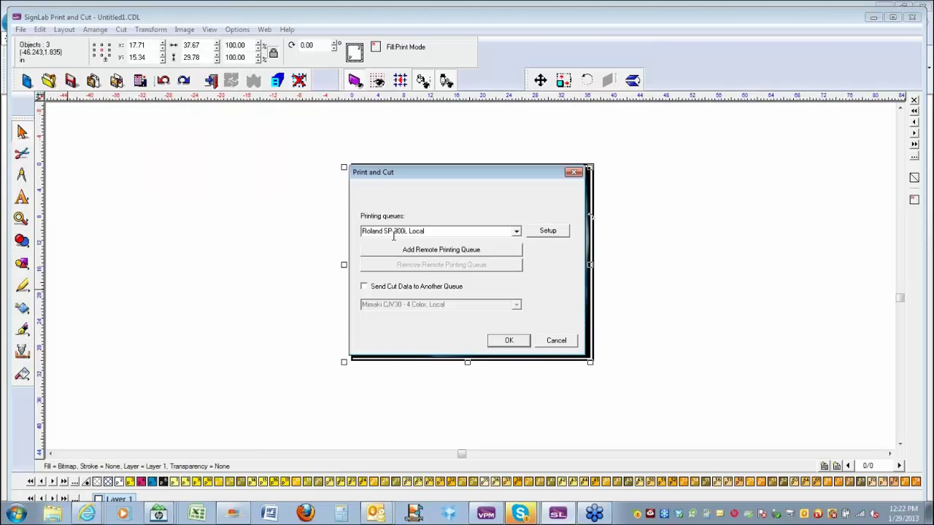
click(548, 232)
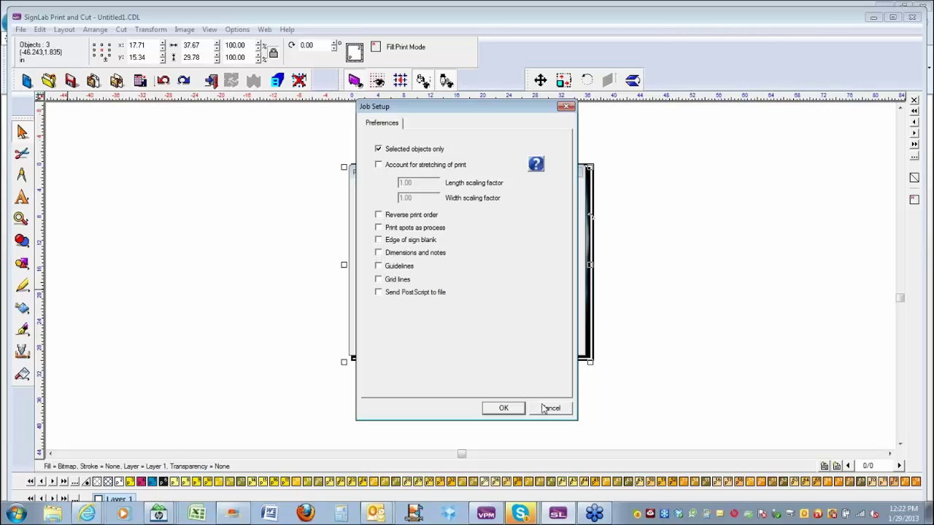
click(504, 409)
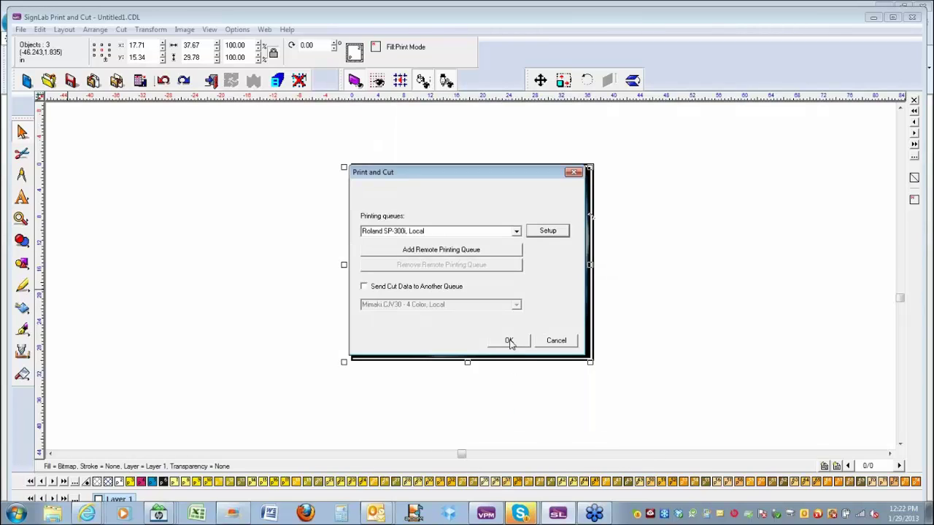
click(510, 341)
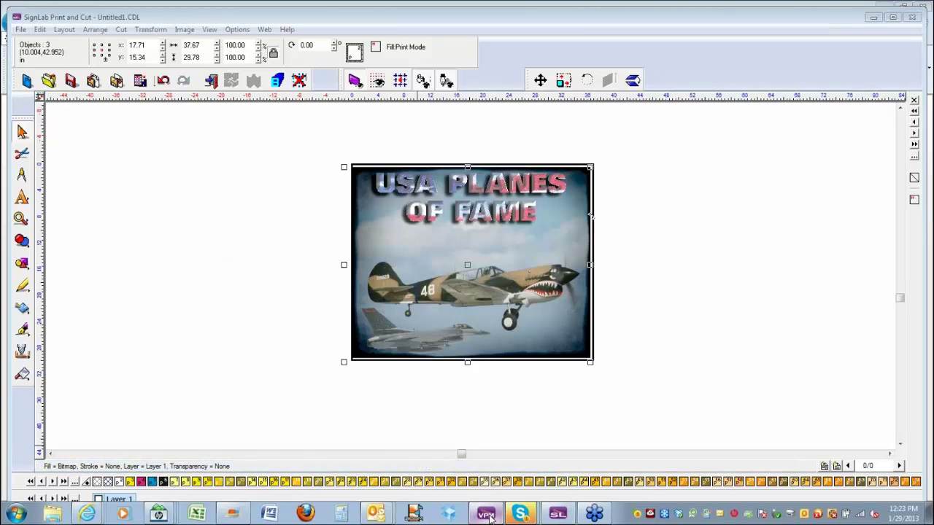
In Visual Production Manager, rotate the Untitled1 8 job by 90 degrees.
click(486, 515)
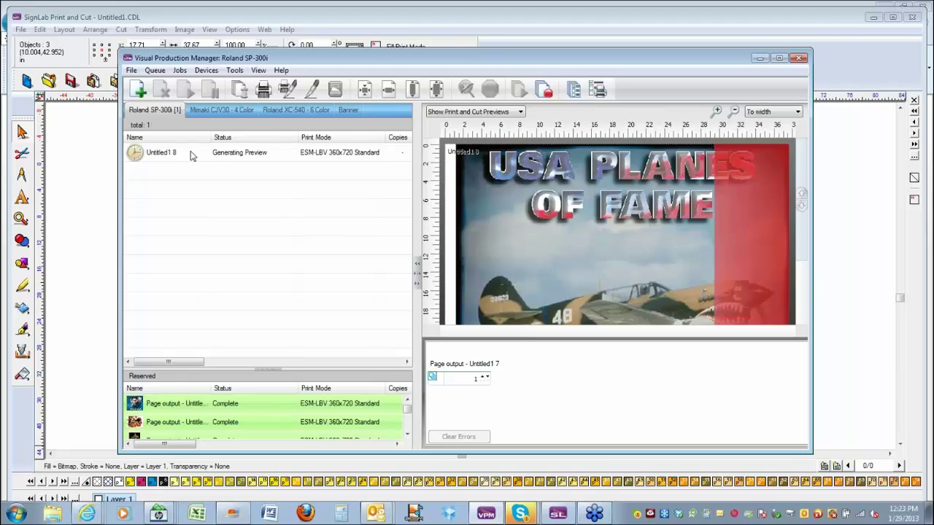
click(188, 155)
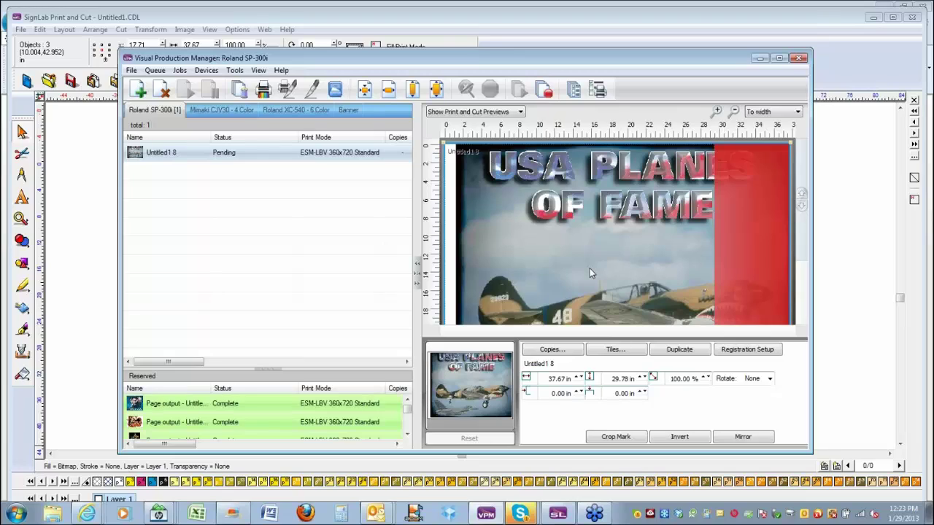
click(769, 381)
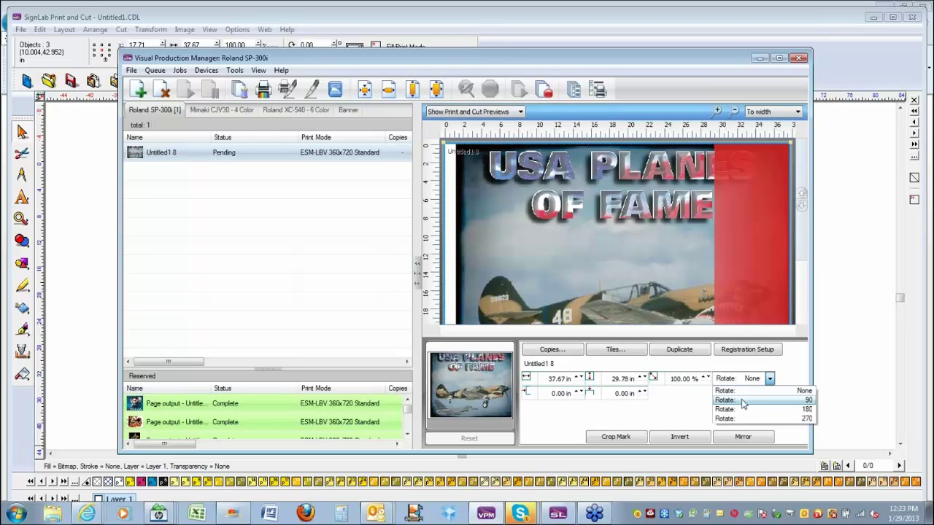
click(742, 401)
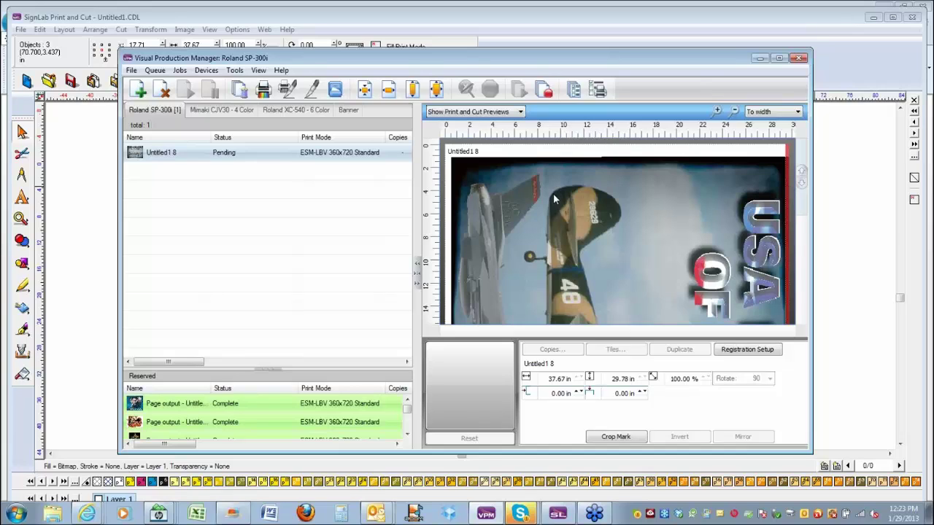
Set the job width to 27 in and zoom the preview out to show the whole poster.
click(546, 380)
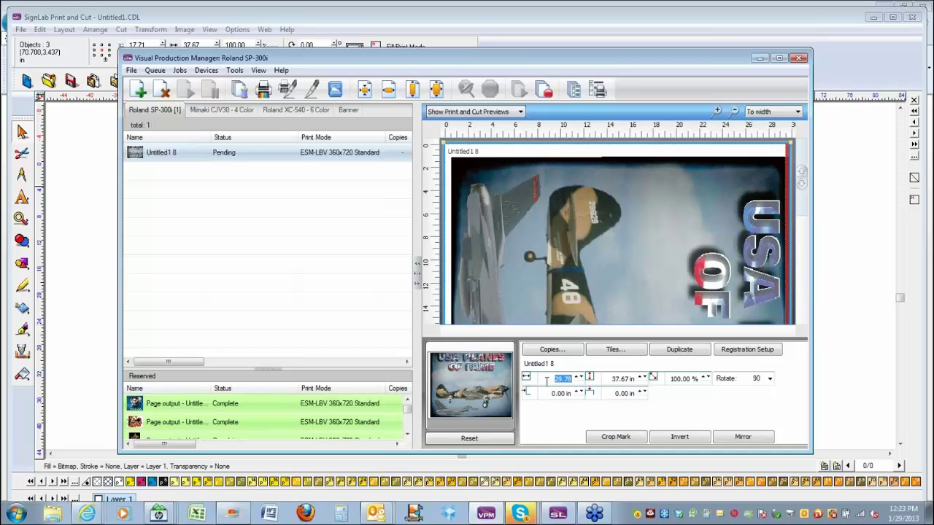
text(27)
key(Tab)
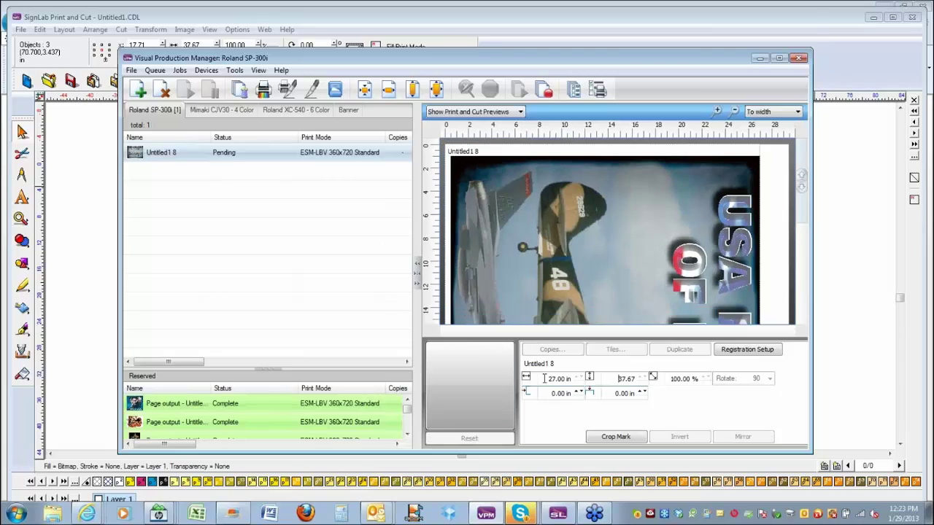
click(735, 112)
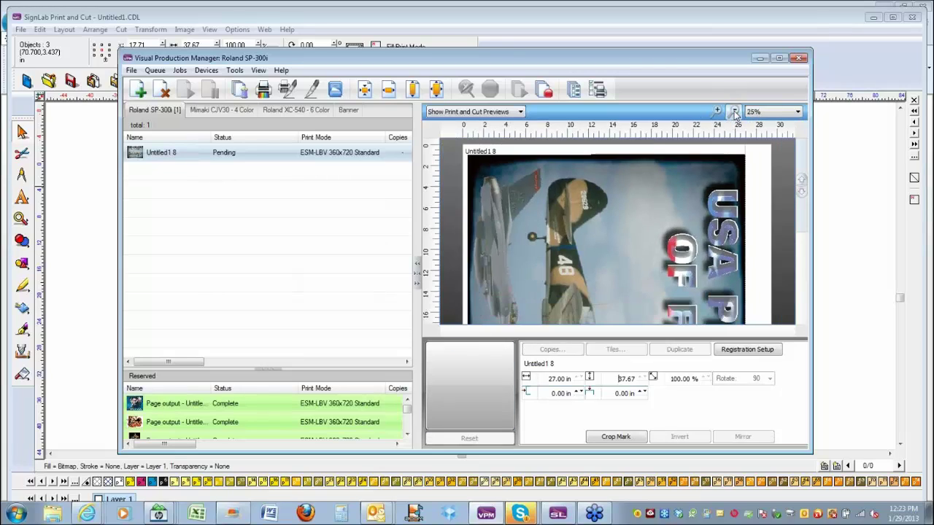
click(735, 111)
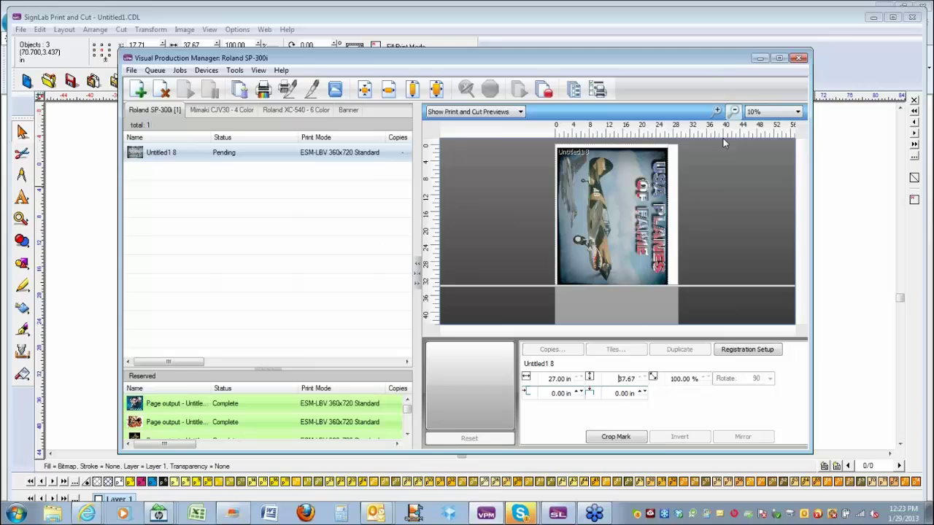
click(180, 154)
Open the Untitled1 8 job properties and keep print mode ESM-LBV 360x720 Standard.
double_click(180, 153)
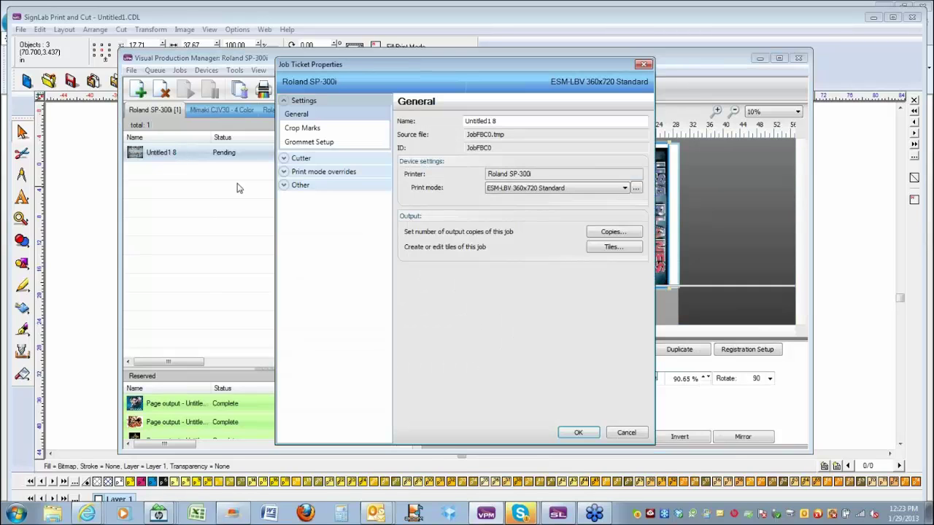
click(625, 188)
click(626, 188)
click(625, 188)
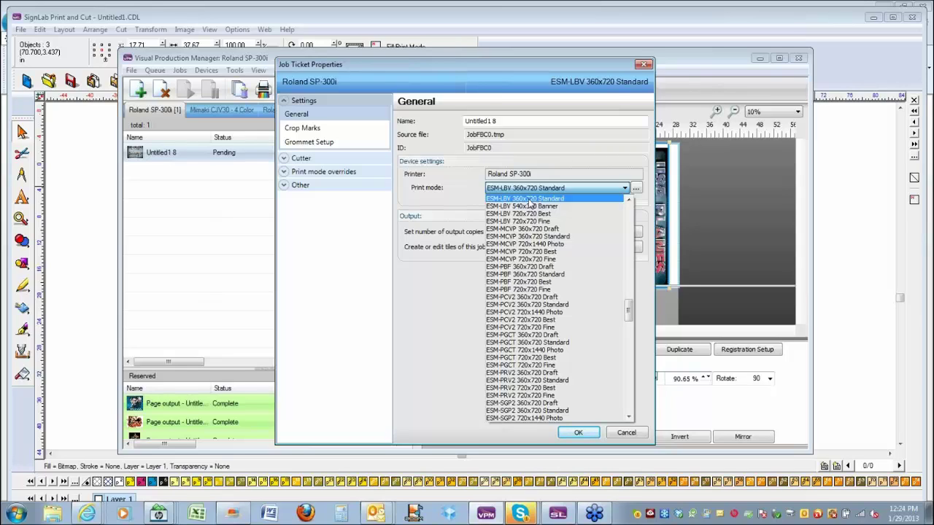
click(529, 199)
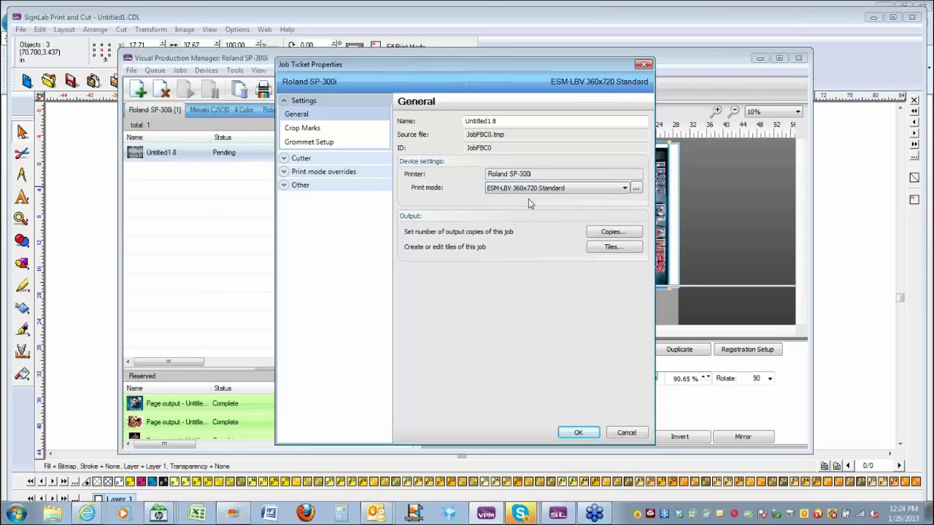
Enable Change default printer options under Print mode overrides, keep Bi-directional print direction, and apply.
click(284, 172)
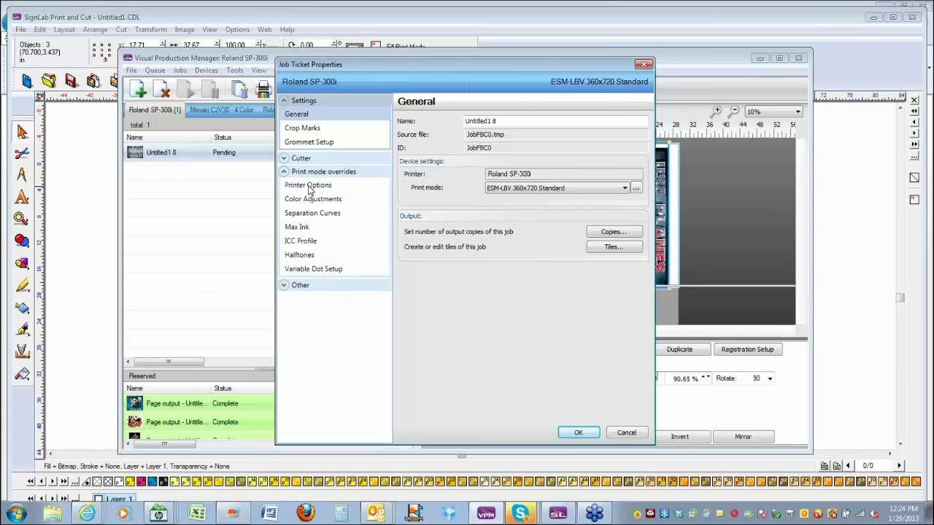
click(309, 186)
click(402, 119)
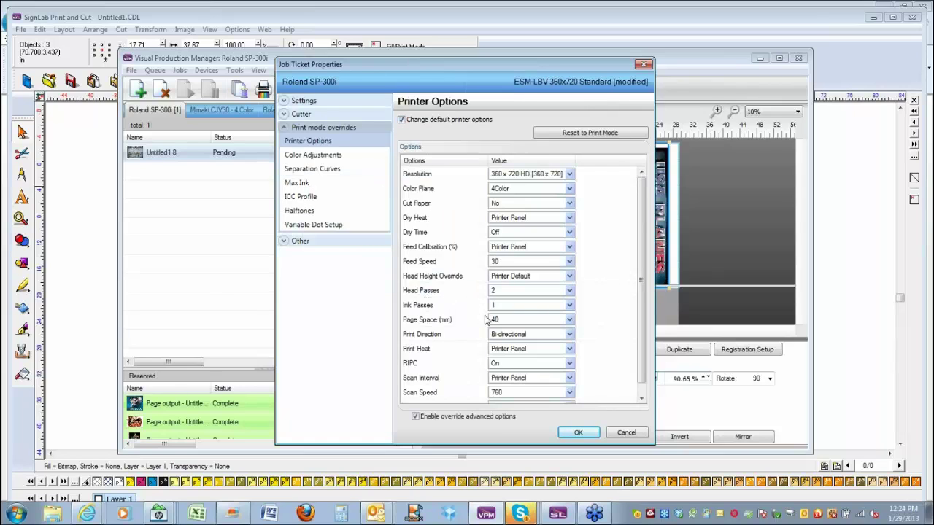
click(570, 335)
click(530, 350)
click(578, 433)
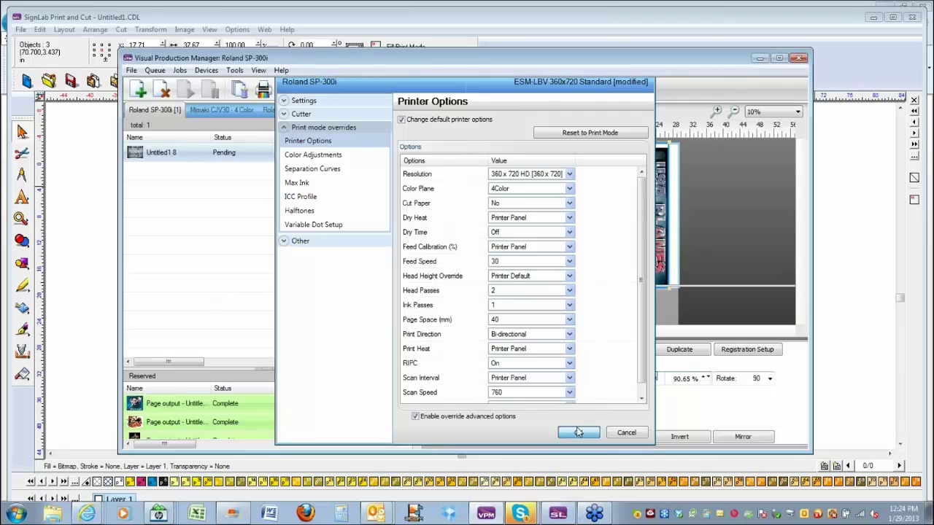
right_click(238, 155)
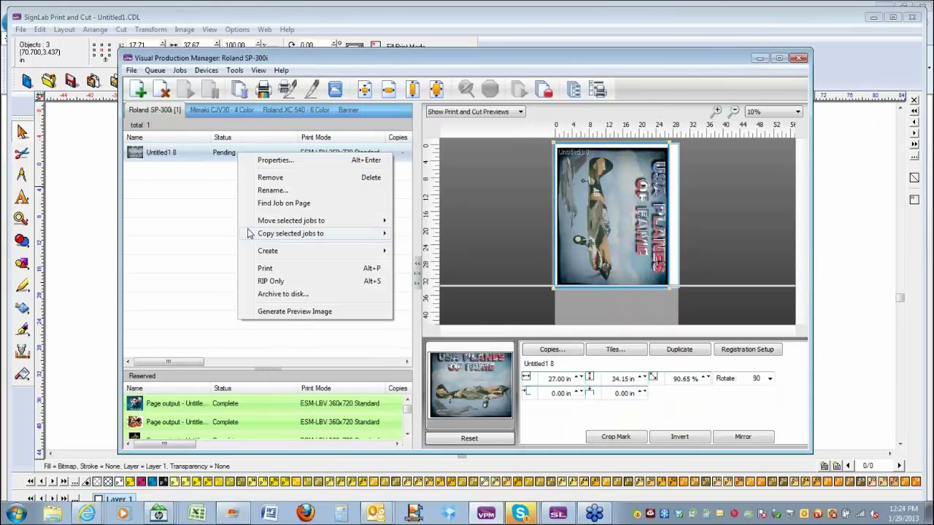
RIP the Untitled1 8 job without printing, leaving it Holding as Job spooled.
click(270, 283)
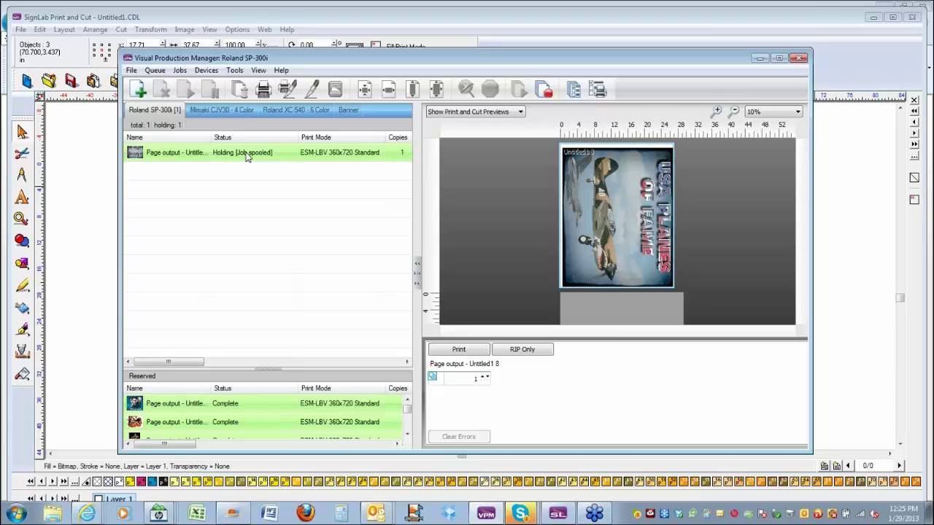
right_click(246, 156)
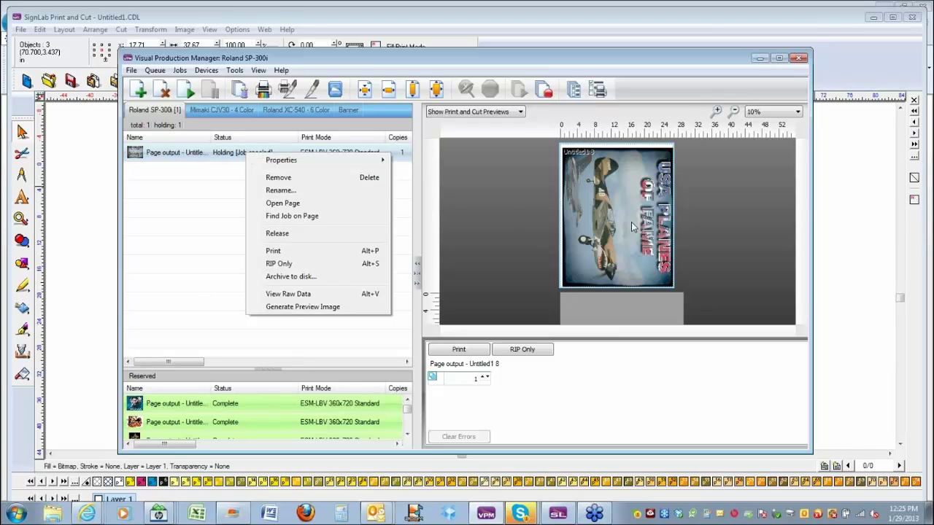
View the job's raw RIP data, dismiss the colour notice, and zoom to 3.13%.
click(292, 295)
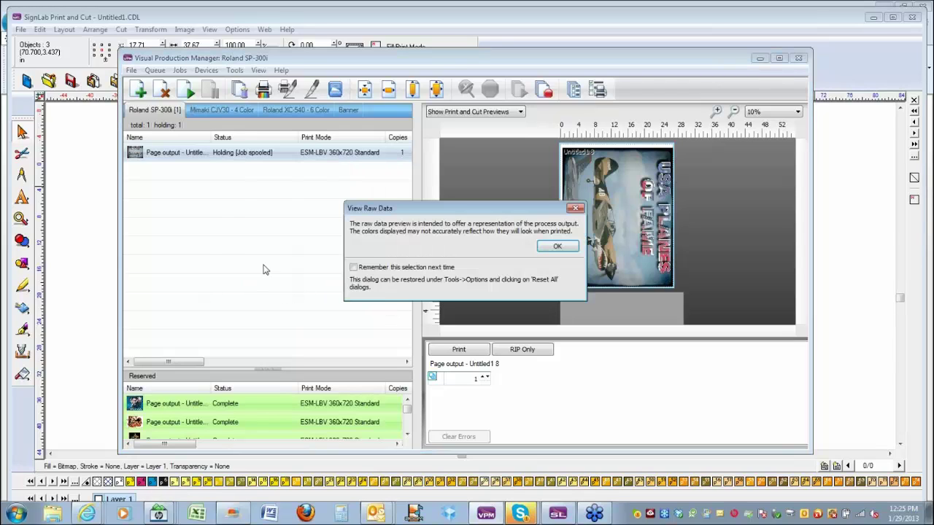
click(554, 248)
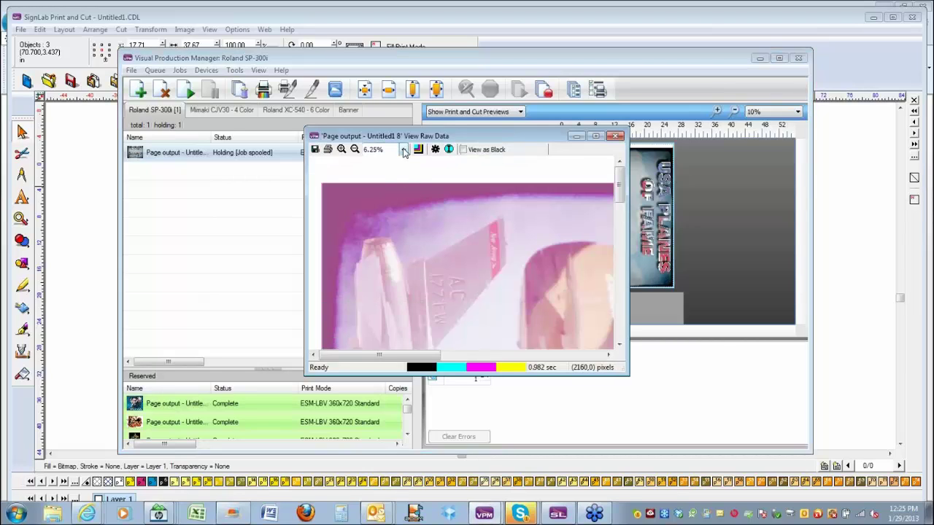
click(402, 150)
click(376, 246)
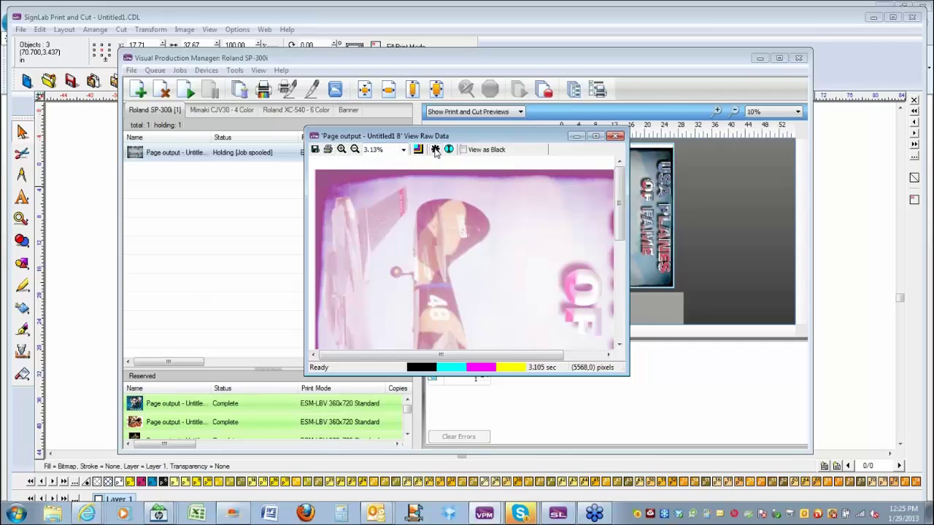
Check the image information, zoom to 1.56% for the whole poster, and show the CMYK plane choices.
click(449, 149)
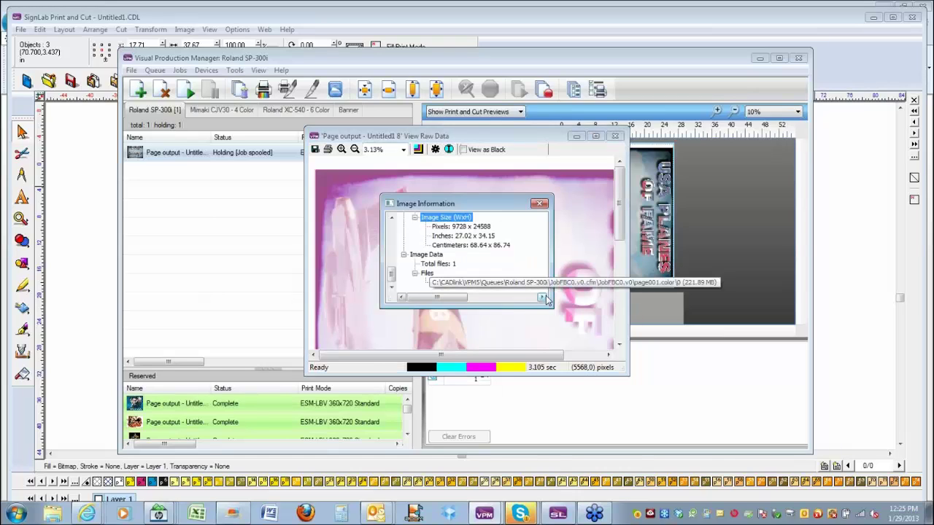
click(540, 202)
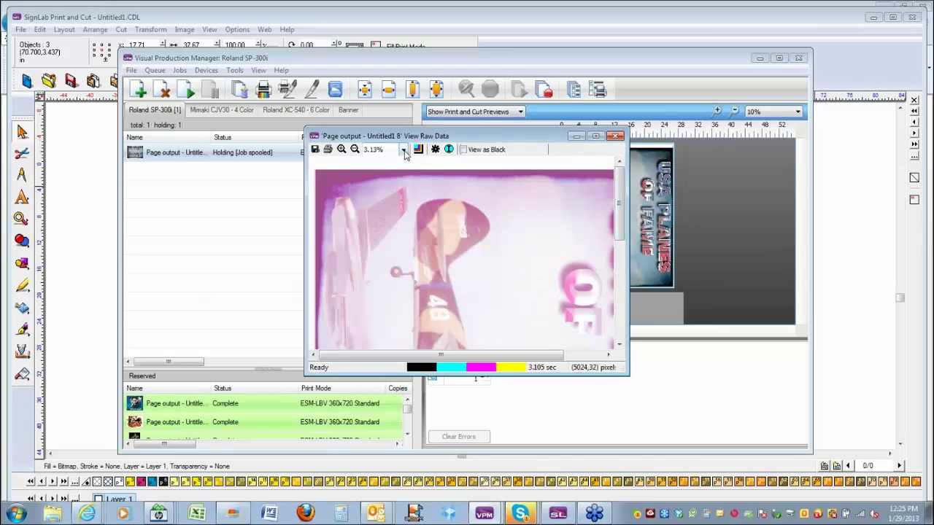
click(403, 151)
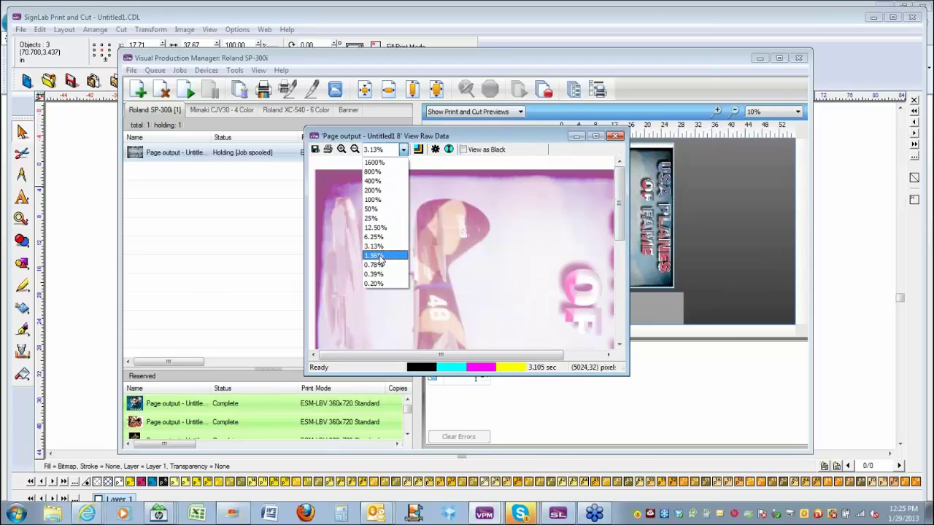
click(380, 256)
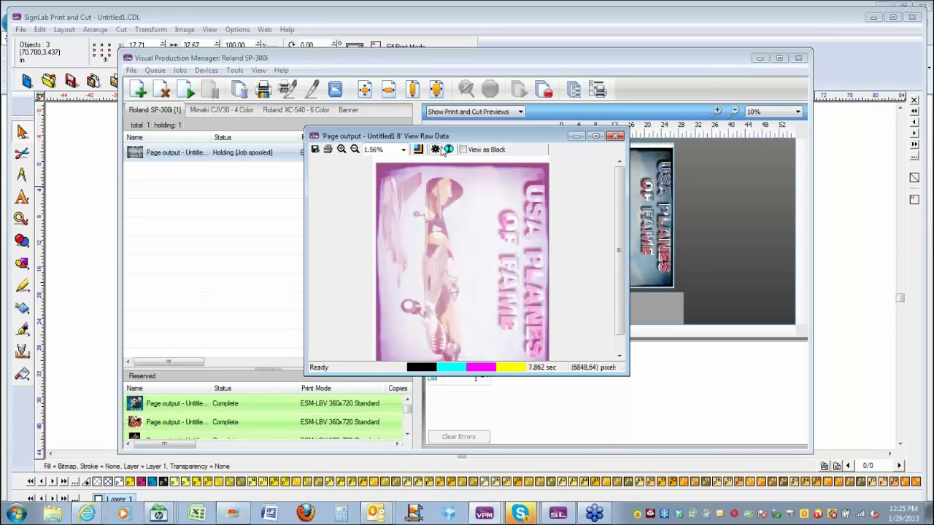
click(418, 149)
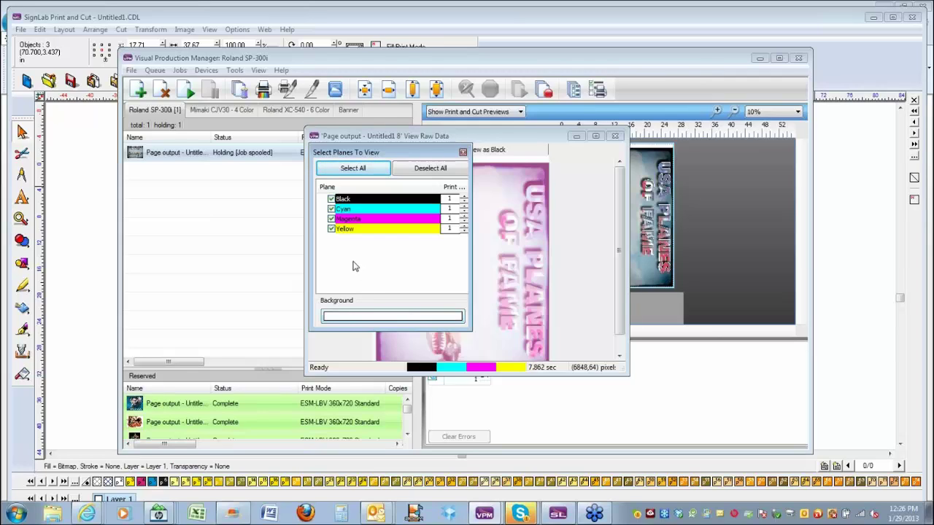
Close the colour plane selection and raw-data preview, leaving the spooled job untouched.
click(463, 154)
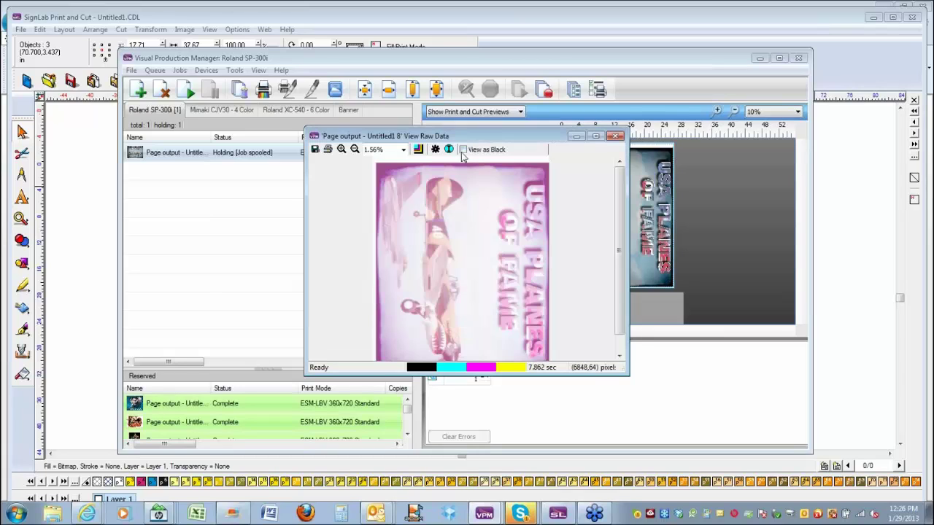
click(617, 138)
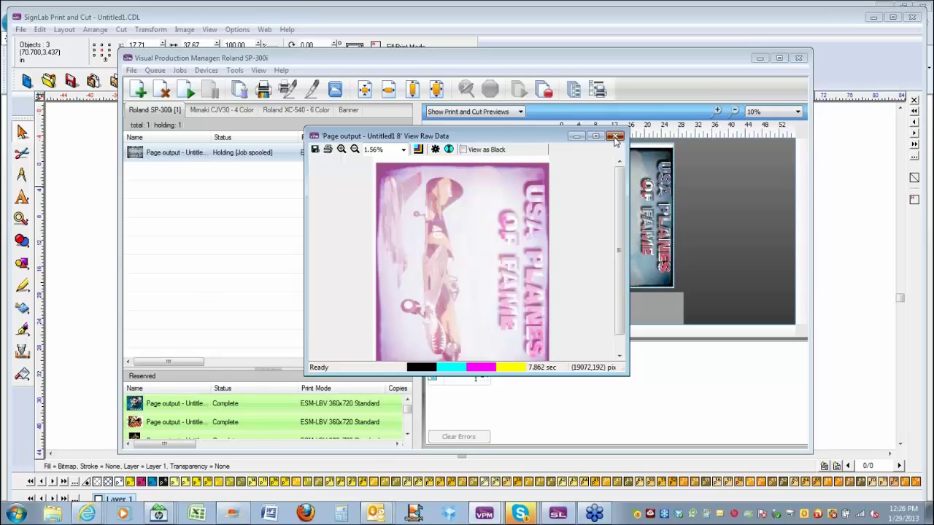
right_click(235, 157)
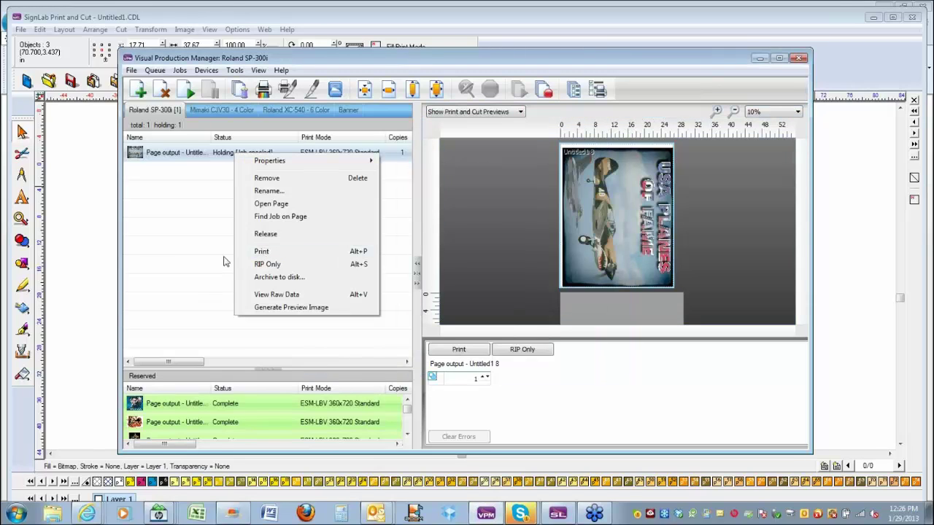
click(175, 257)
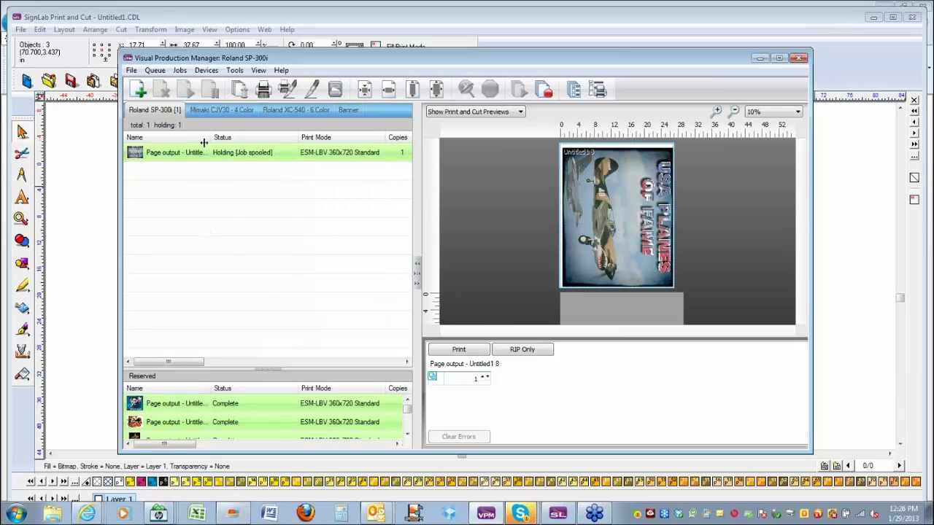
Remove the Mimaki CJV30 - 4 Color queue and close Visual Production Manager.
click(230, 112)
click(155, 70)
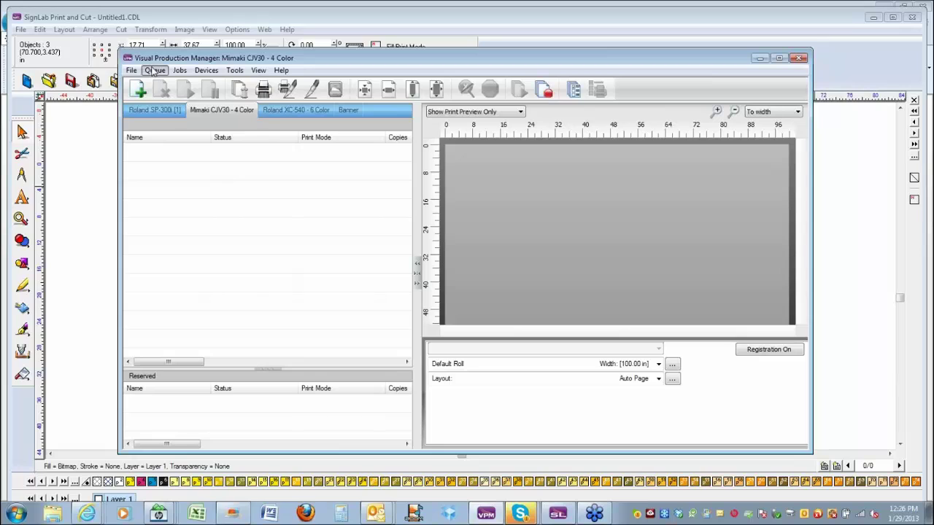
key(Escape)
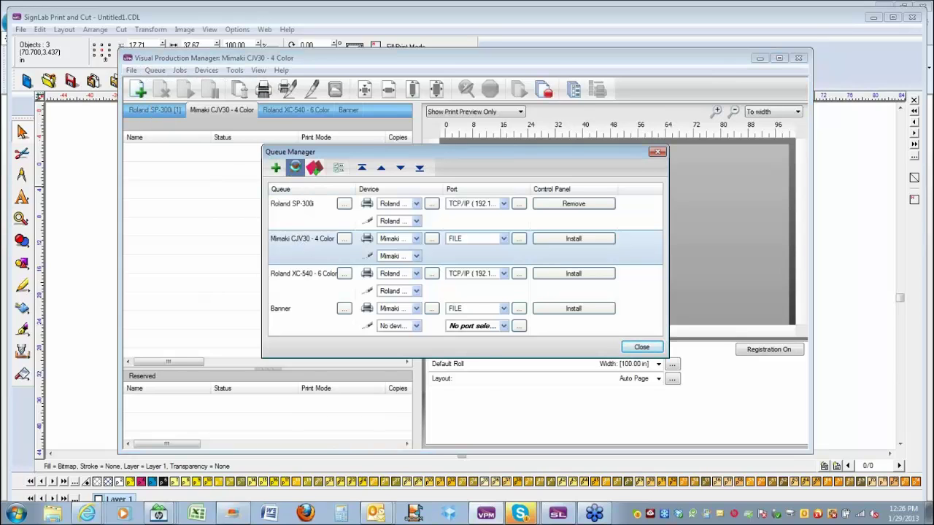
click(295, 168)
click(657, 152)
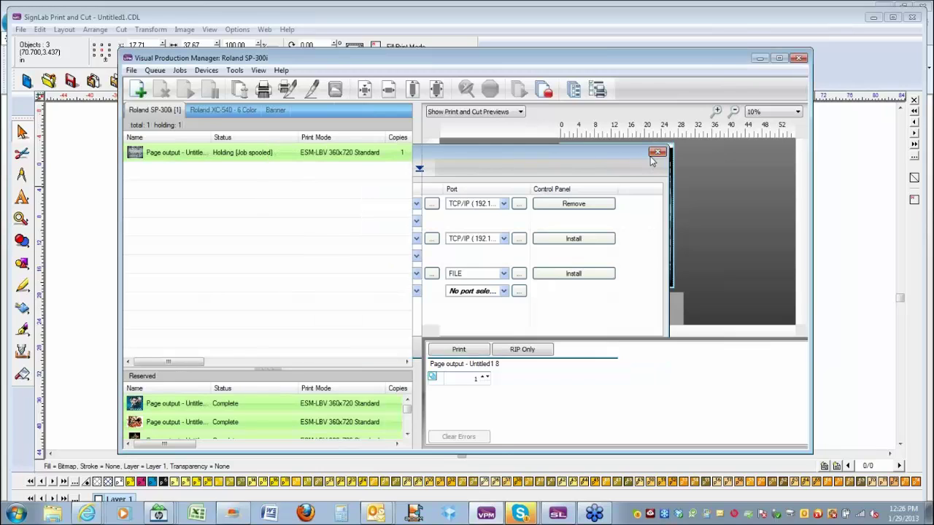
click(799, 59)
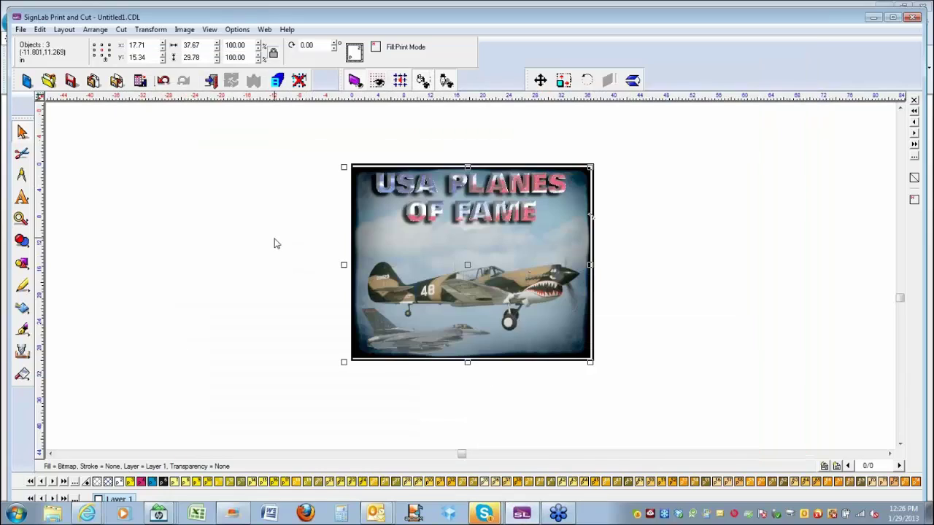
Deselect the plane image and scroll the palette to the pink and magenta swatches.
click(275, 243)
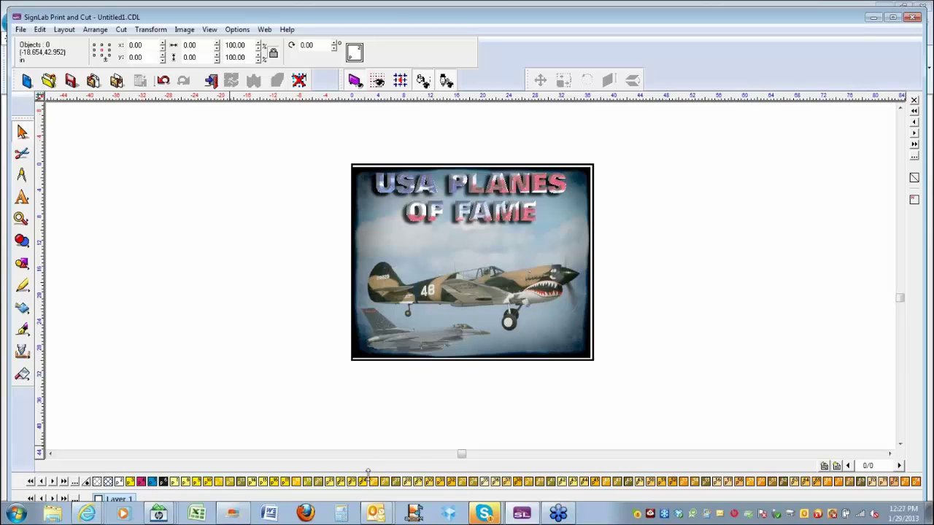
click(52, 481)
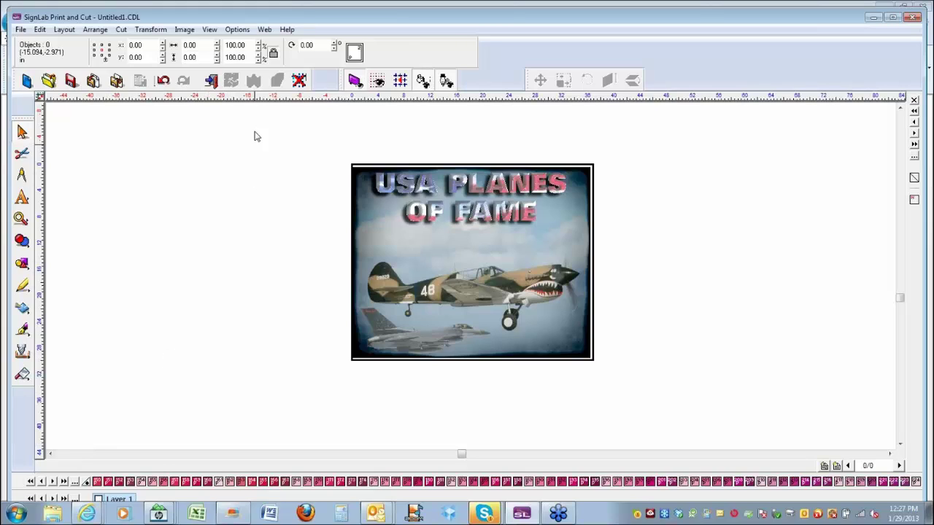
click(237, 30)
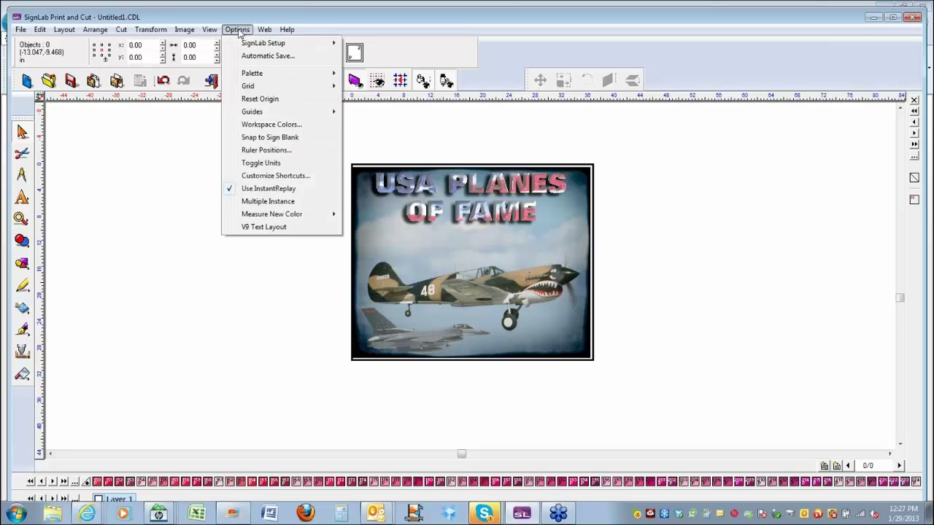
mouse_move(253, 48)
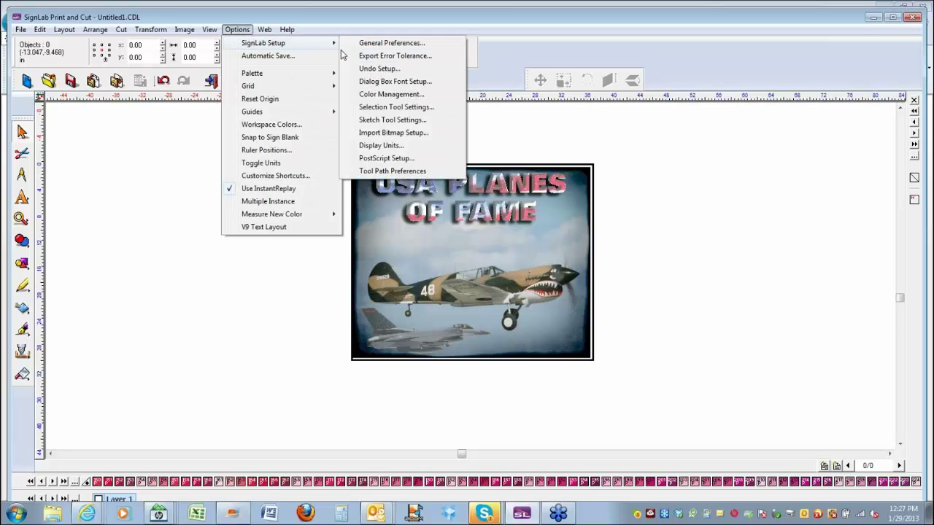
click(377, 94)
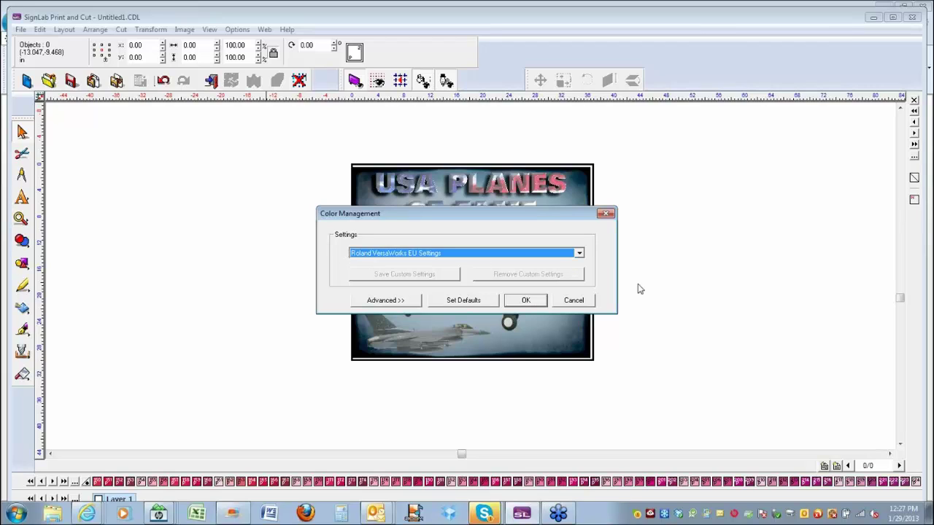
click(573, 301)
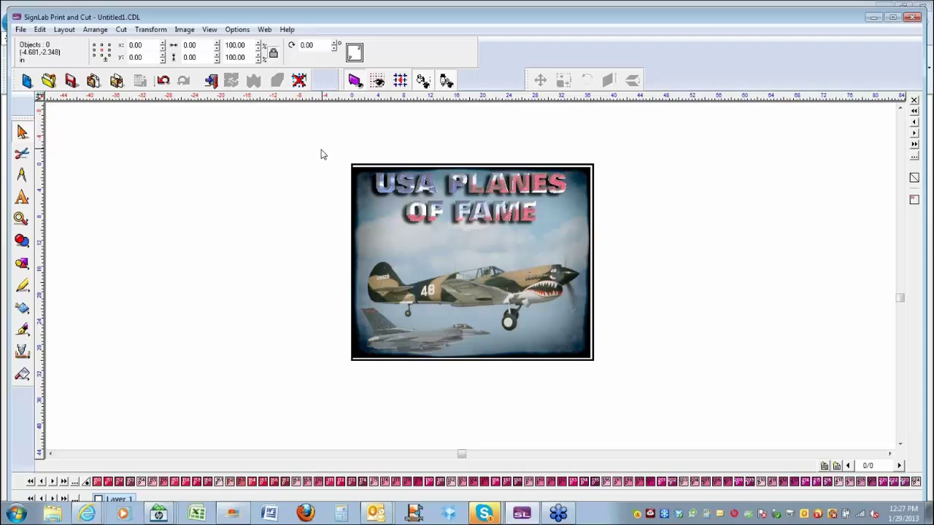
Move the title left of the plane image and set an inside/outside contour cut without bitmap frame.
click(416, 191)
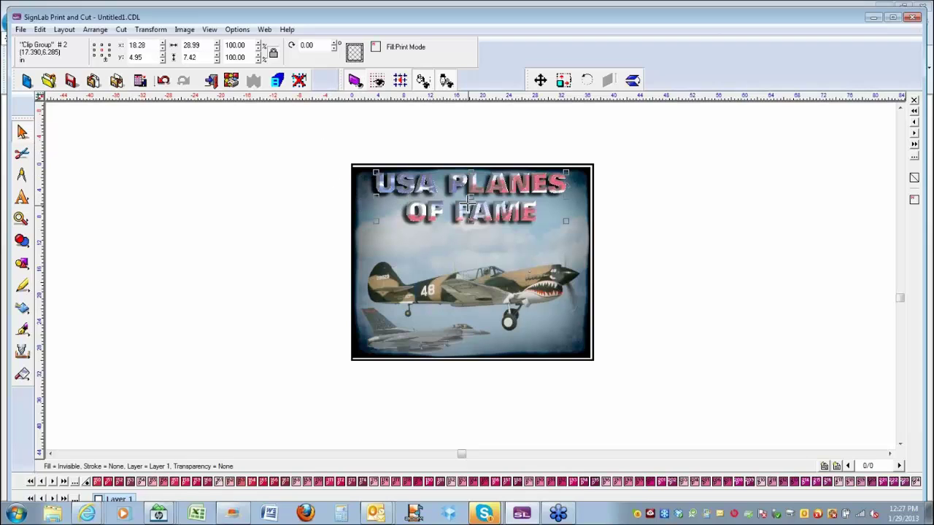
drag(461, 202, 208, 209)
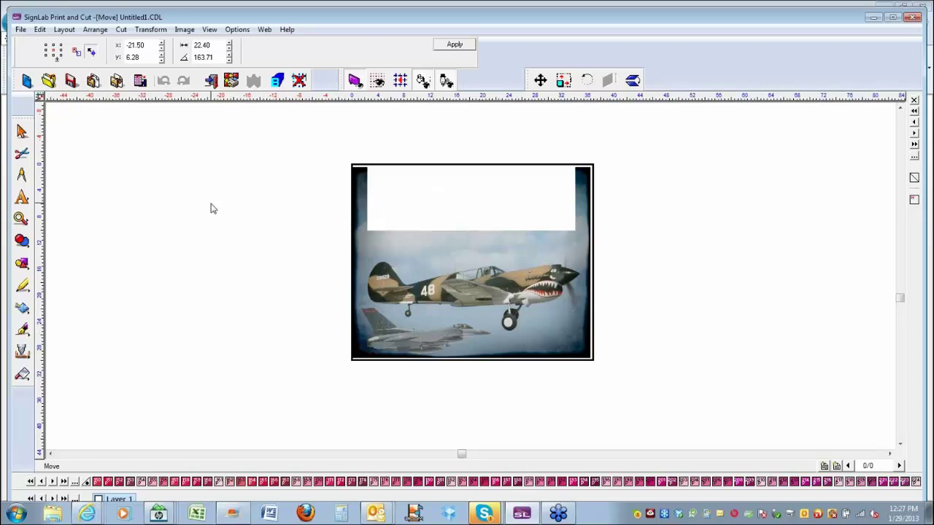
click(121, 29)
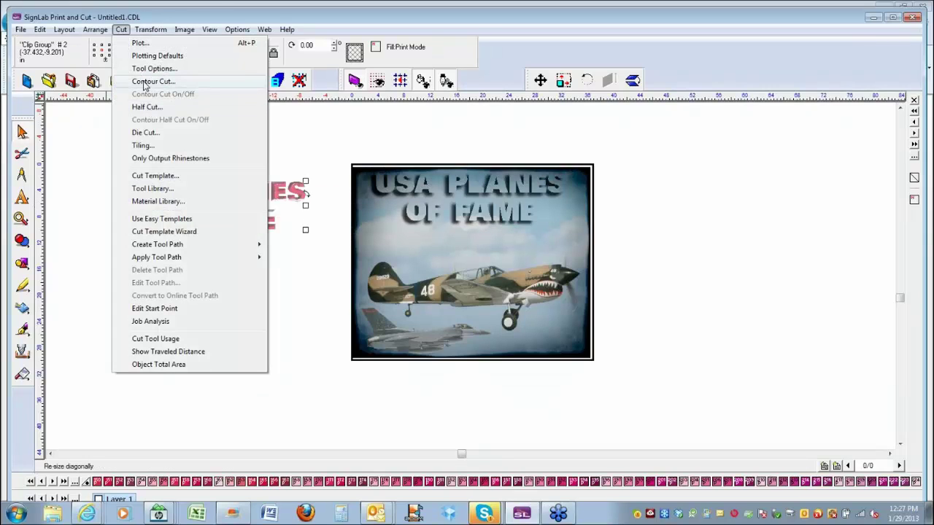
click(143, 82)
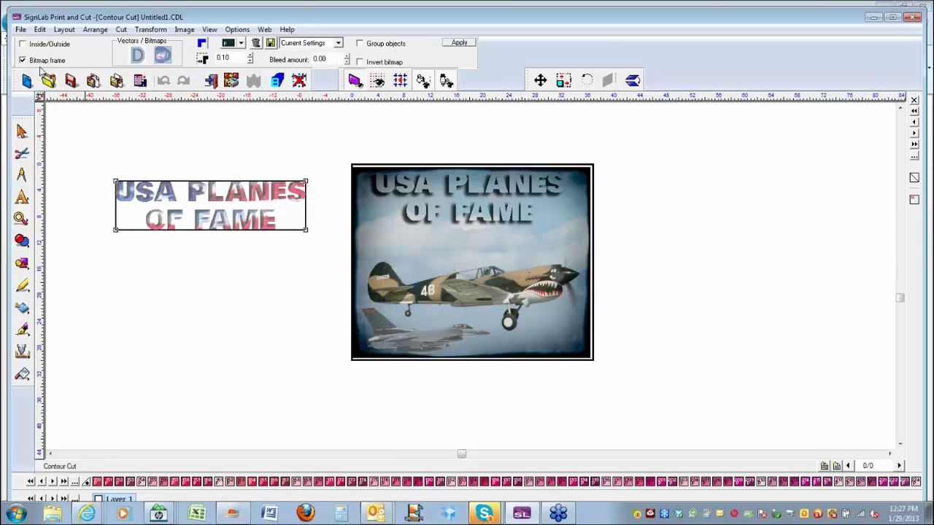
click(23, 45)
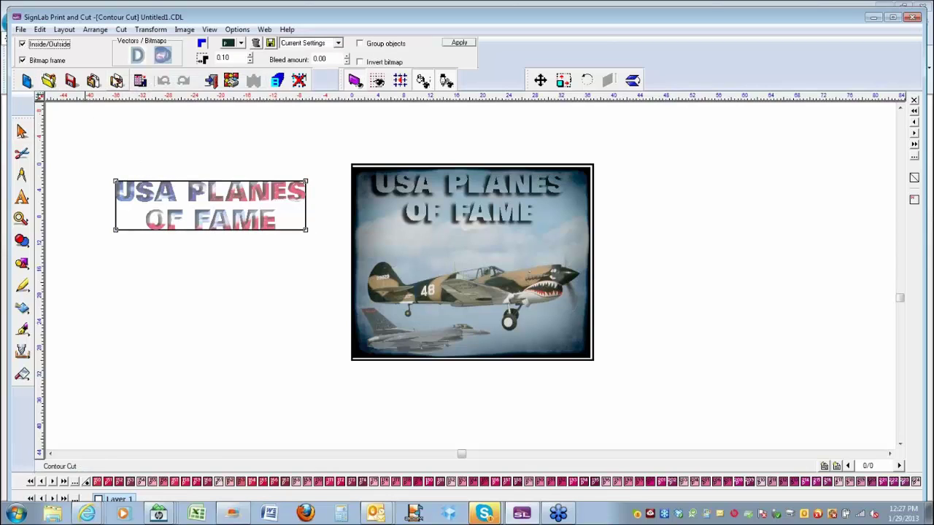
click(22, 61)
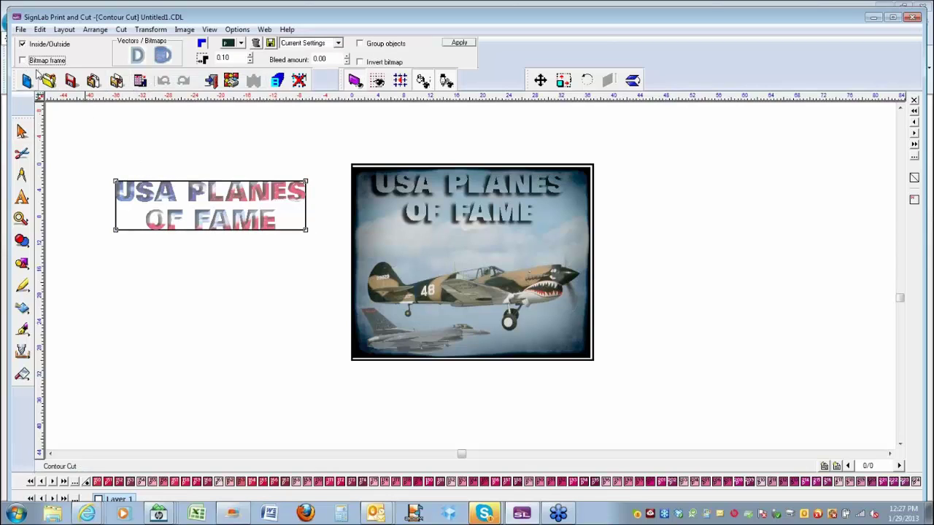
Apply the contour cut through the monochrome filter and select the title with its contour.
click(458, 42)
click(549, 290)
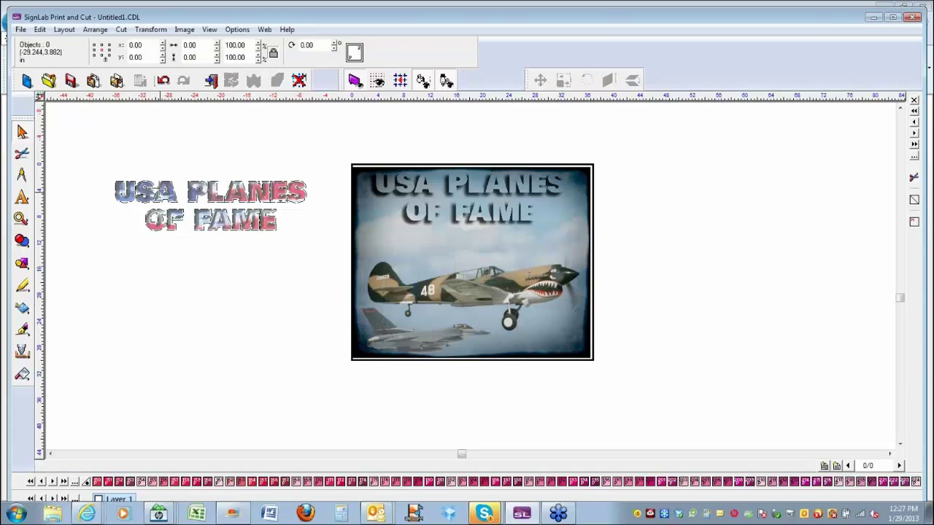
drag(84, 166, 329, 262)
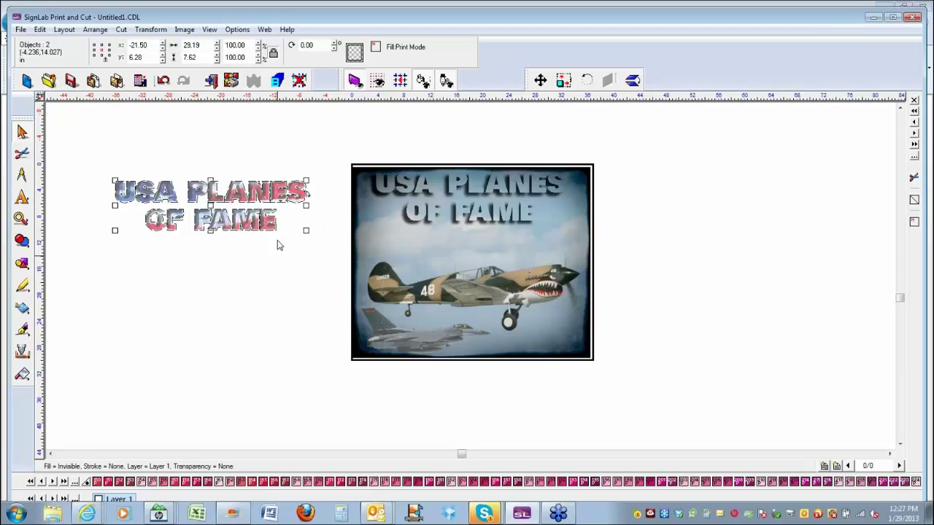
click(20, 30)
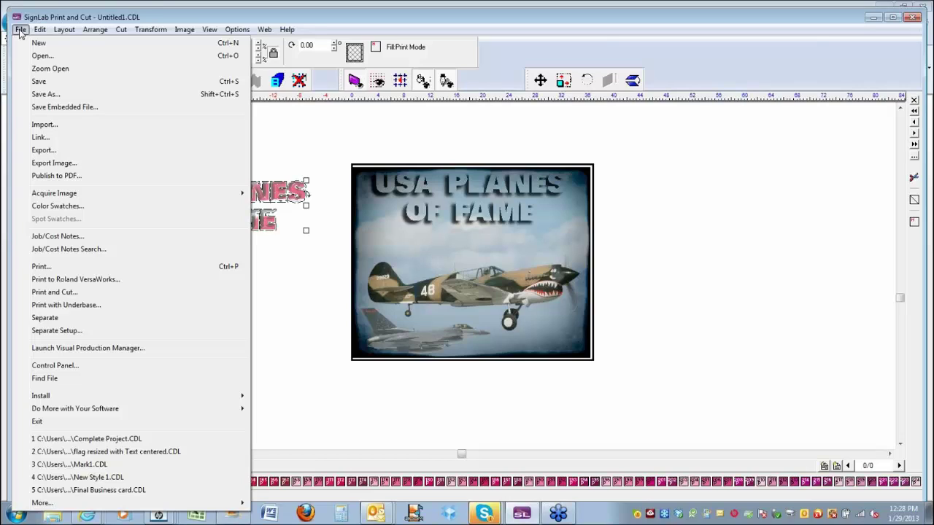
Send the selected title to Roland VersaWorks Queue A for the Roland SP 300 i.
click(75, 279)
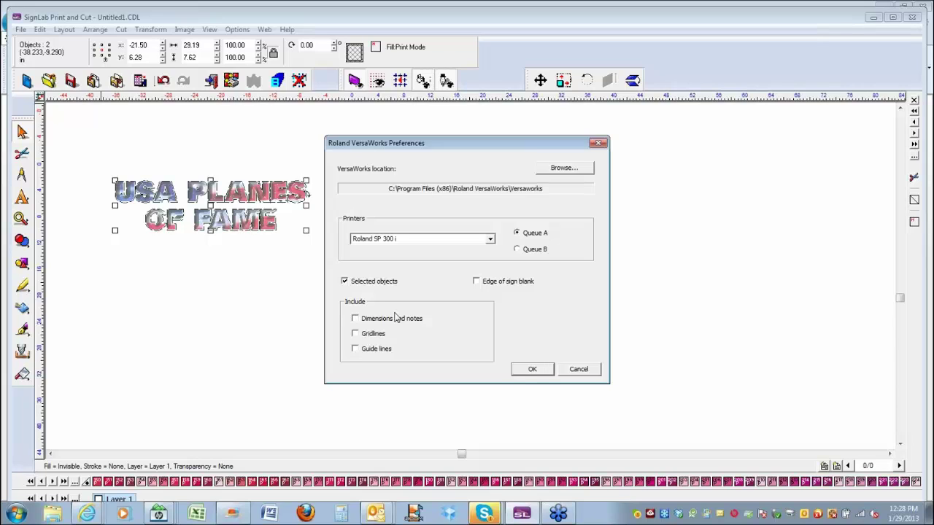
click(531, 370)
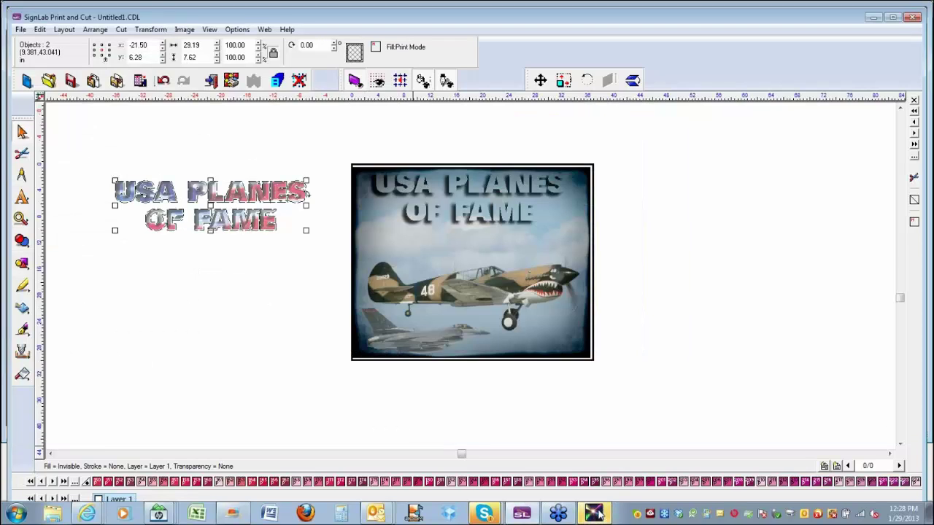
In VersaWorks, delete the old EYES job and the older Untitled1.eps job.
click(597, 515)
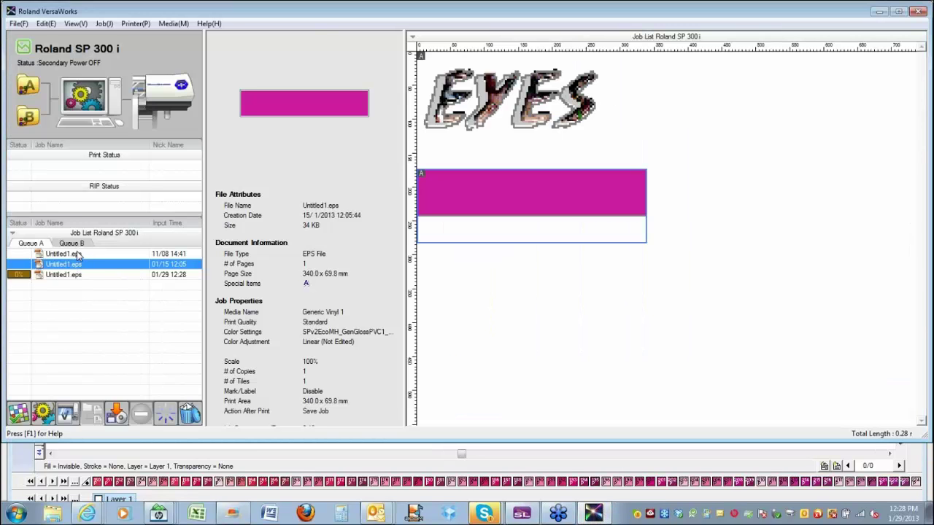
click(78, 255)
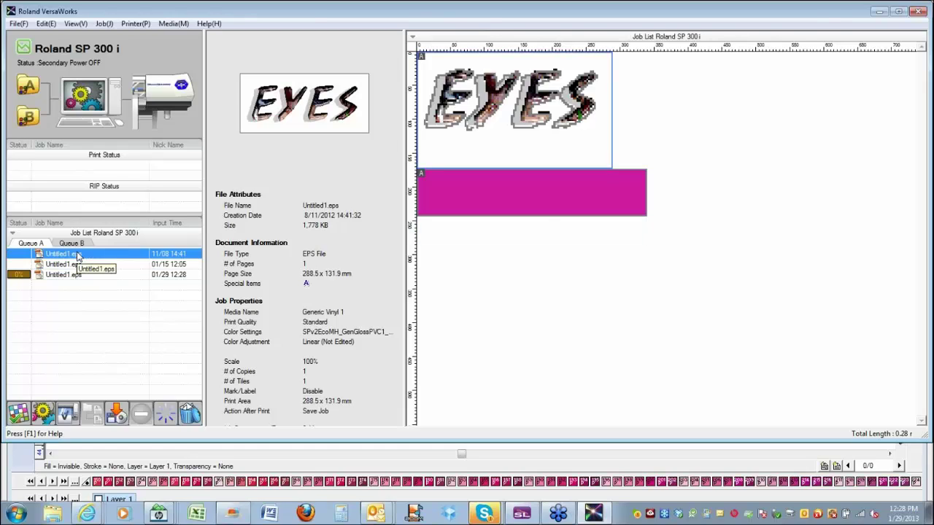
key(Delete)
click(447, 246)
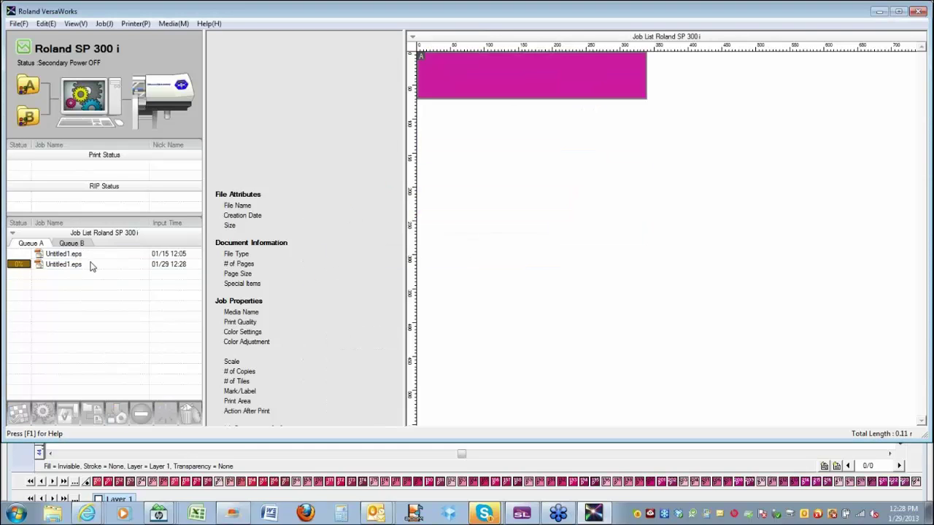
click(90, 255)
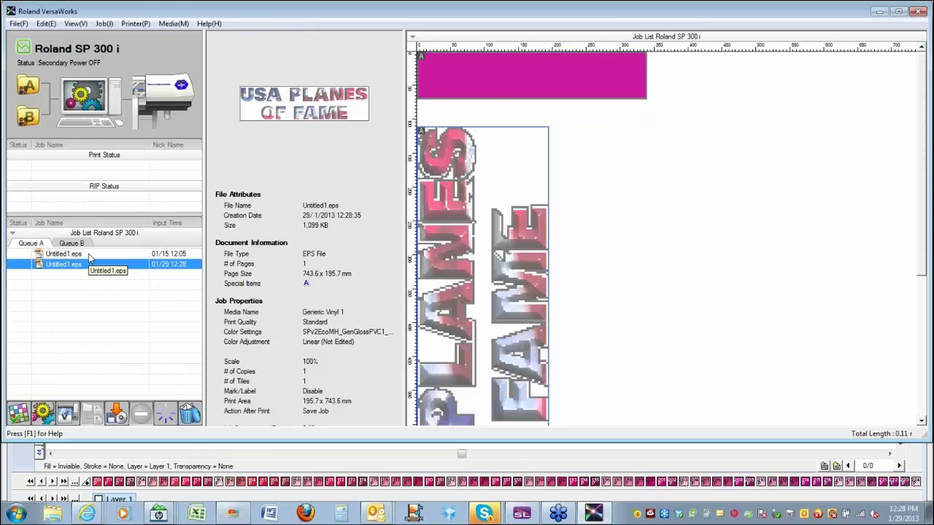
click(82, 255)
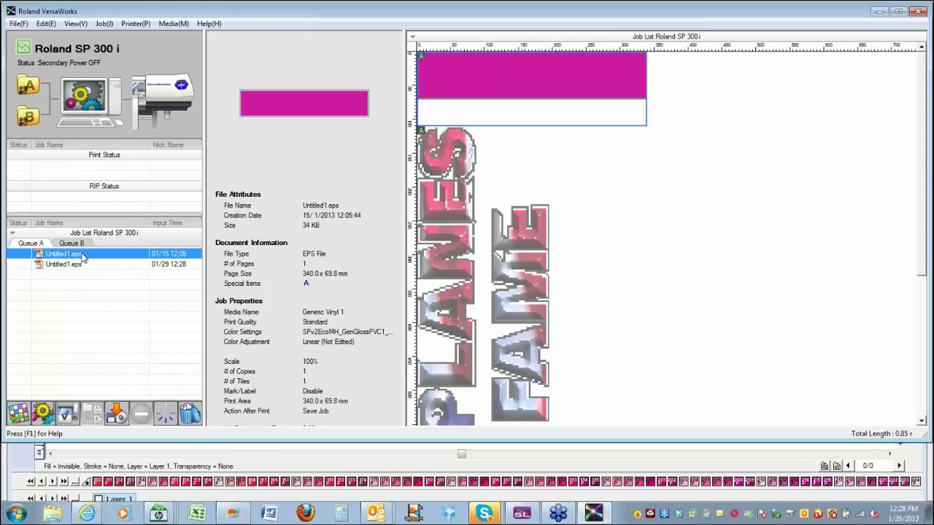
key(Delete)
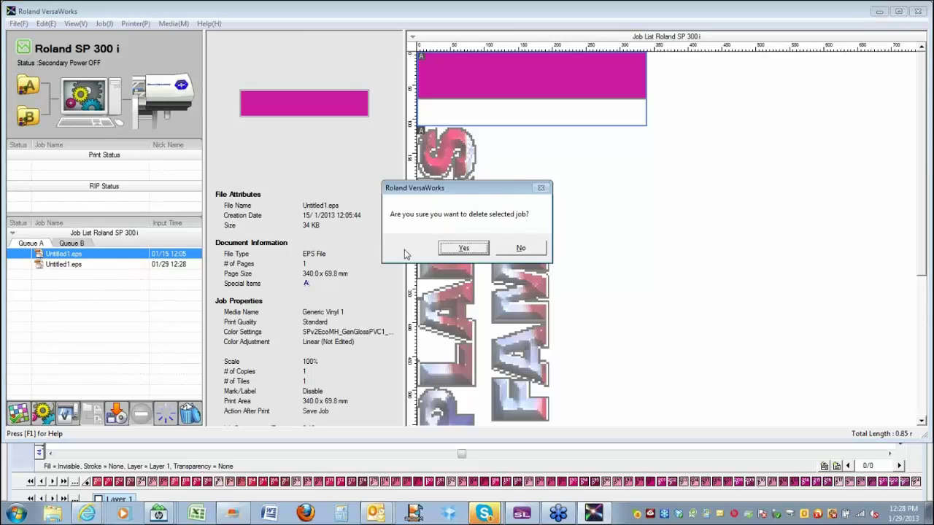
click(462, 248)
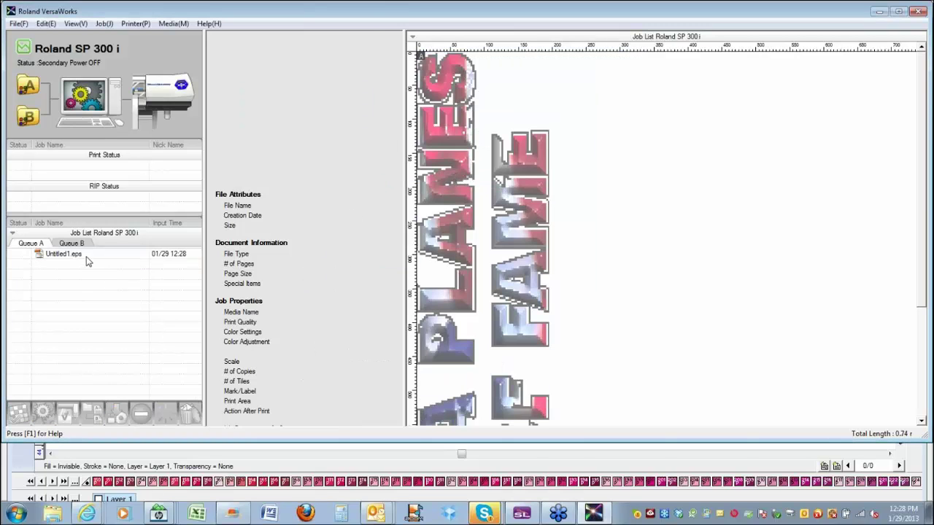
Check the Untitled1.eps job settings without changes, then exit VersaWorks.
double_click(83, 255)
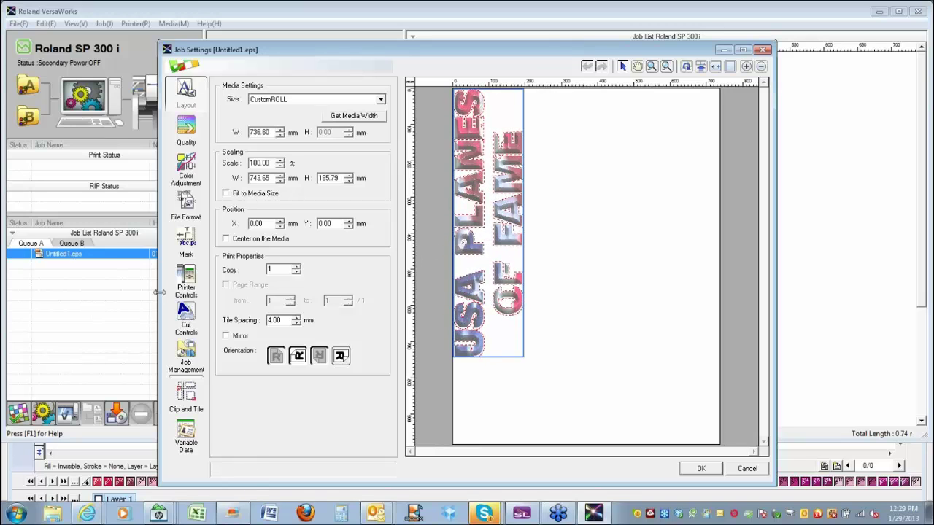
click(749, 471)
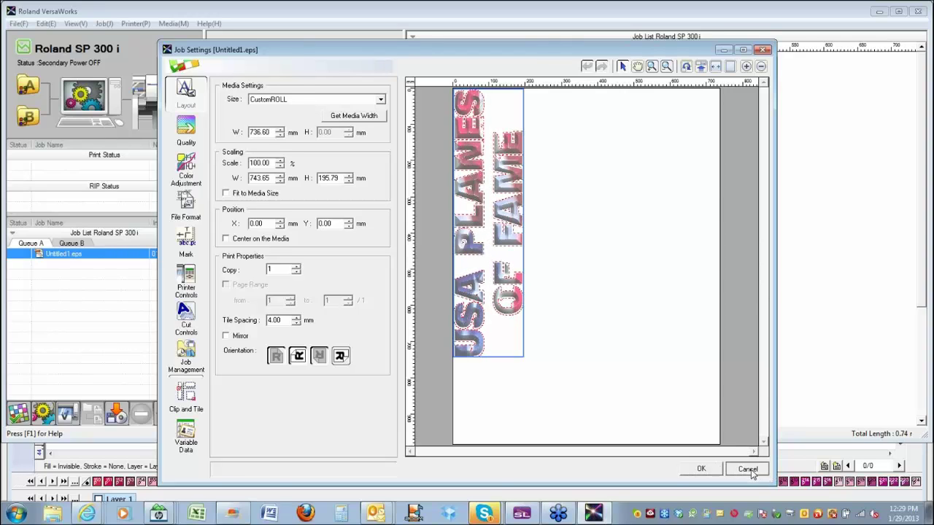
click(919, 14)
click(520, 254)
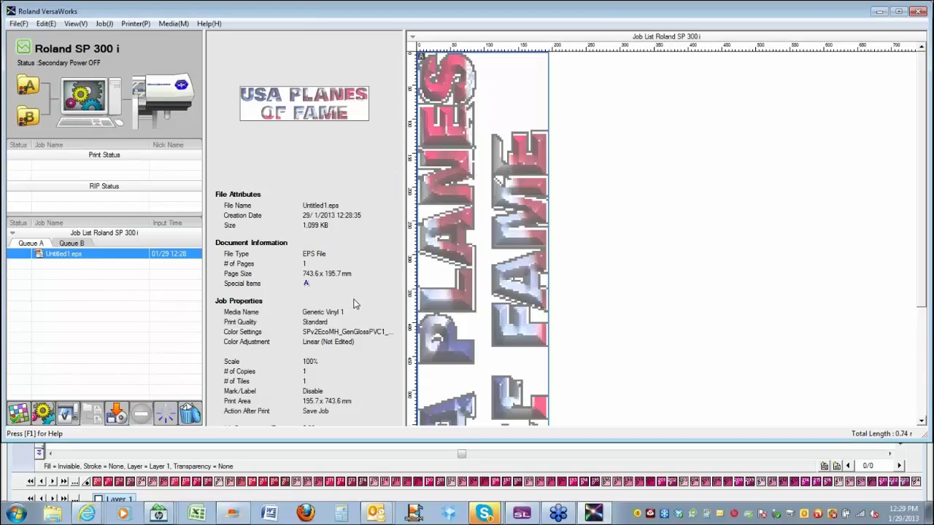
click(919, 14)
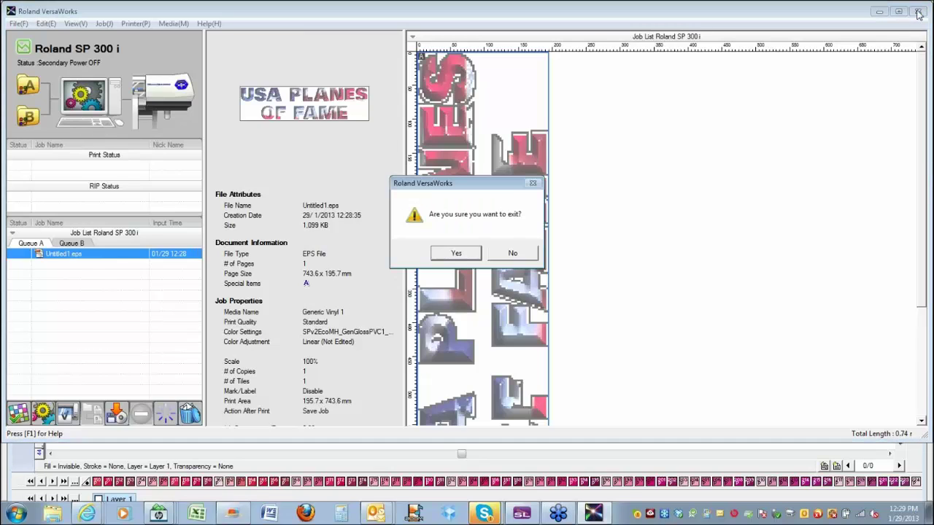
click(453, 255)
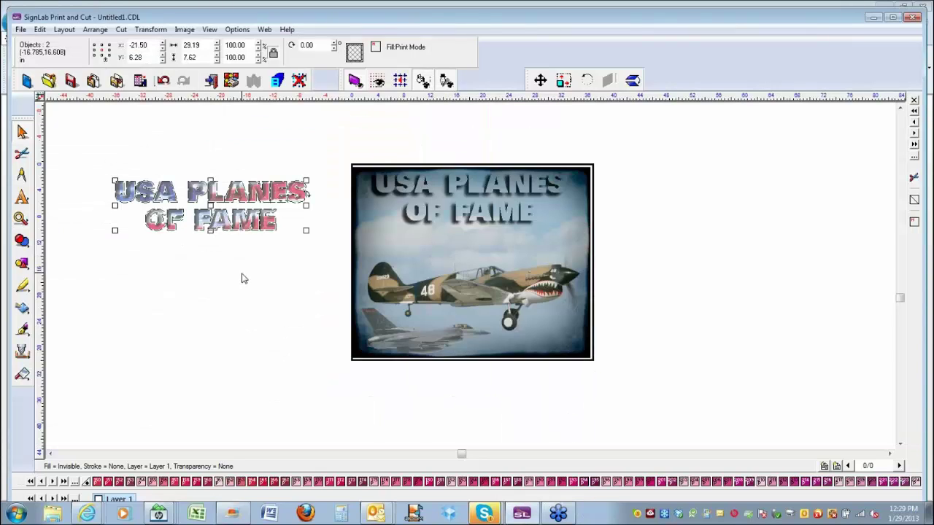
Delete the title text and plane photo from the SignLab page.
click(88, 130)
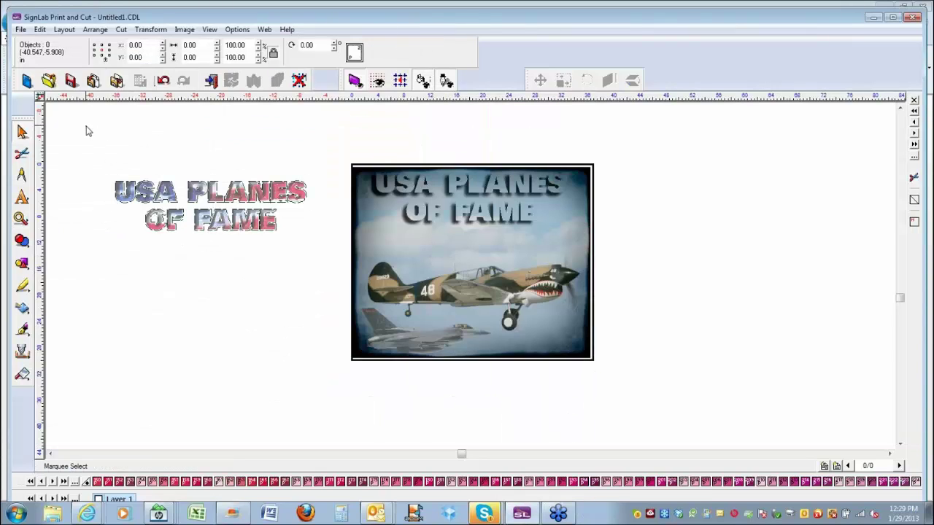
drag(86, 131, 651, 408)
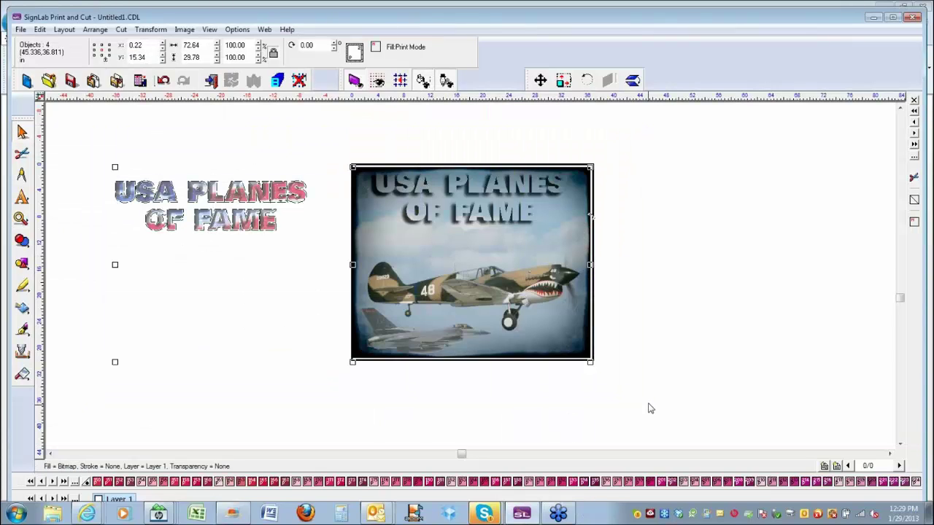
key(Delete)
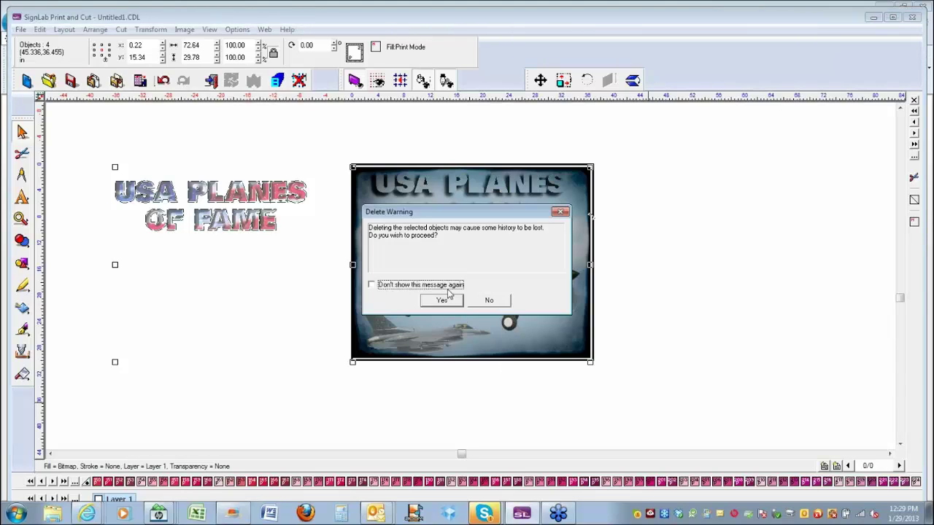
click(443, 301)
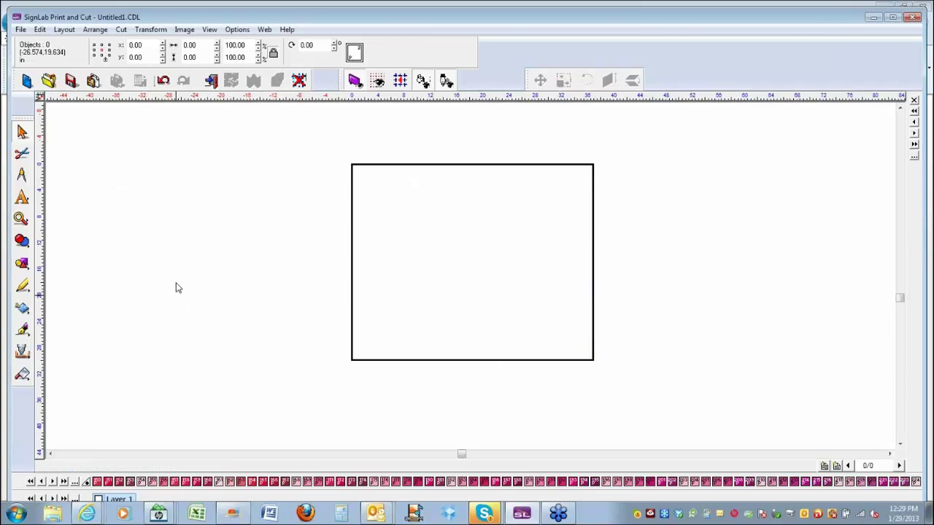
Start a new document without saving and accept the 37 × 30 inch blank page.
click(20, 30)
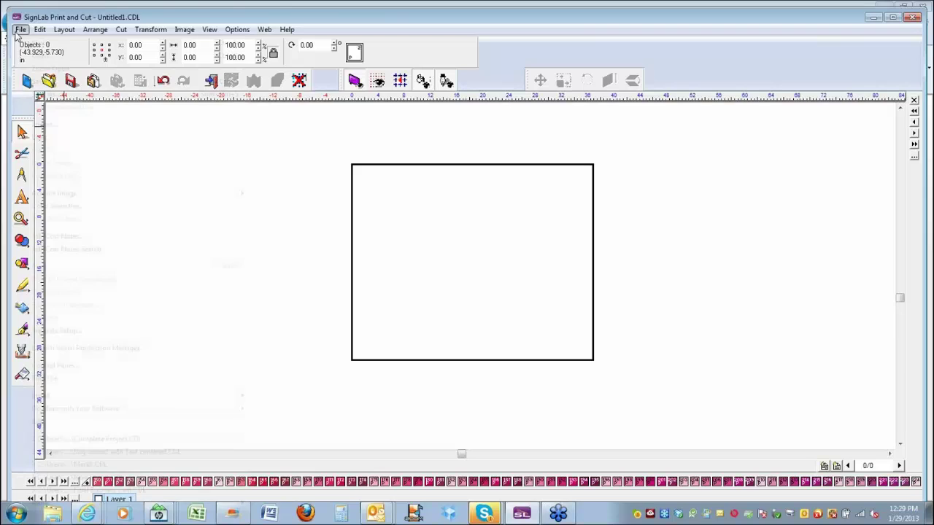
click(37, 44)
click(491, 292)
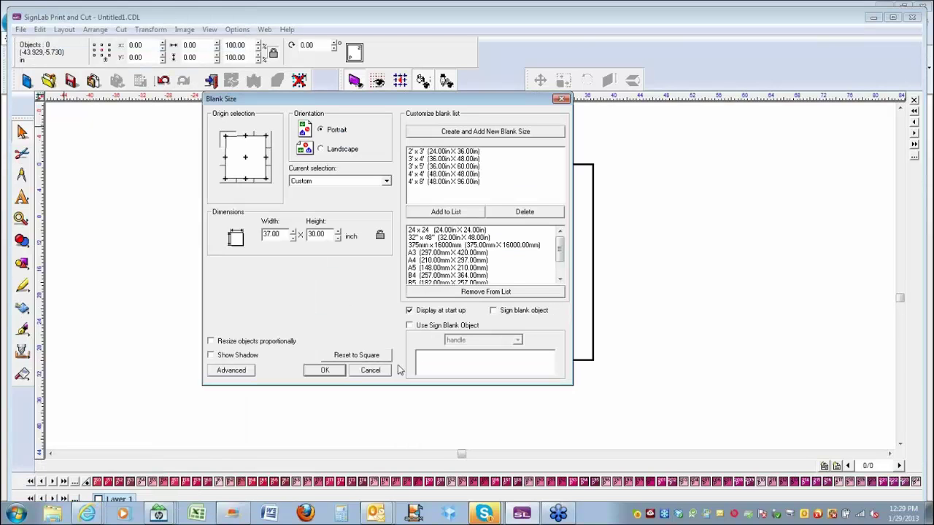
click(327, 374)
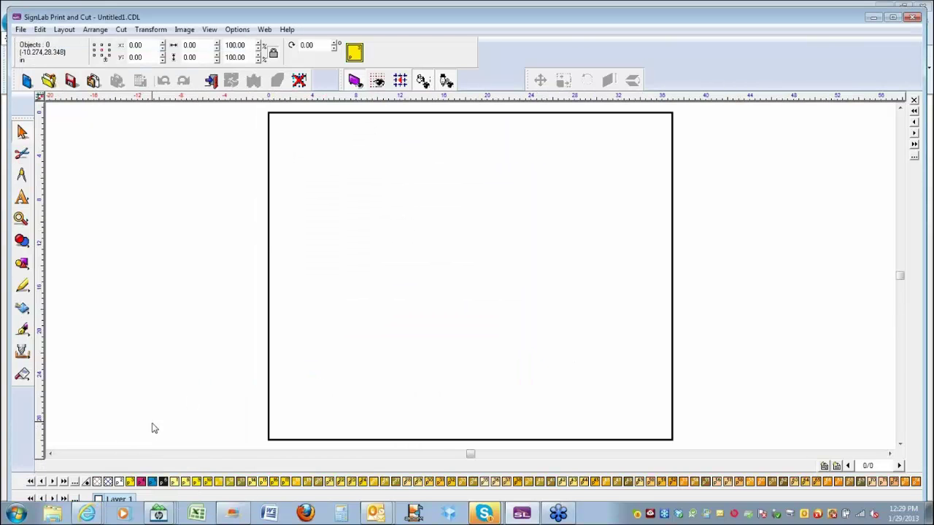
Load Roland Versaworks.pal from C:\CADlink\SignLab 9.1\Palettes as the colour palette.
click(74, 483)
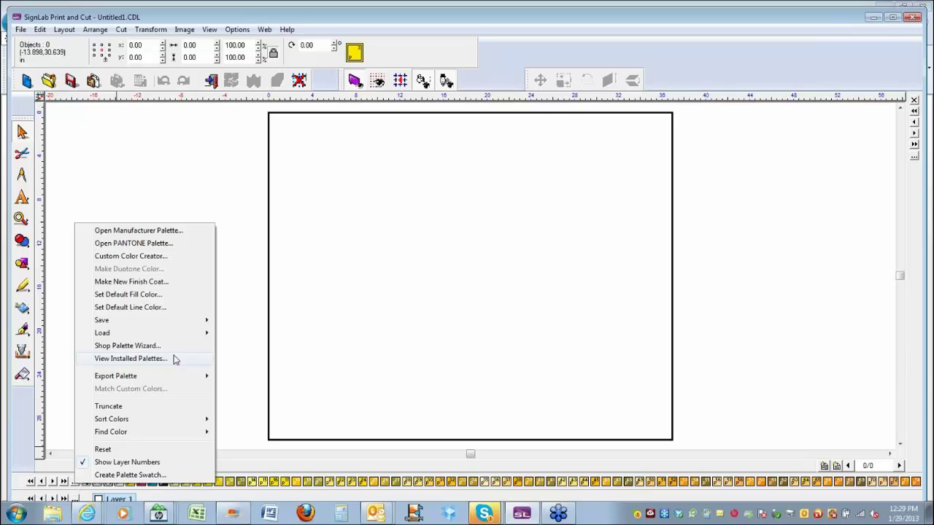
mouse_move(173, 335)
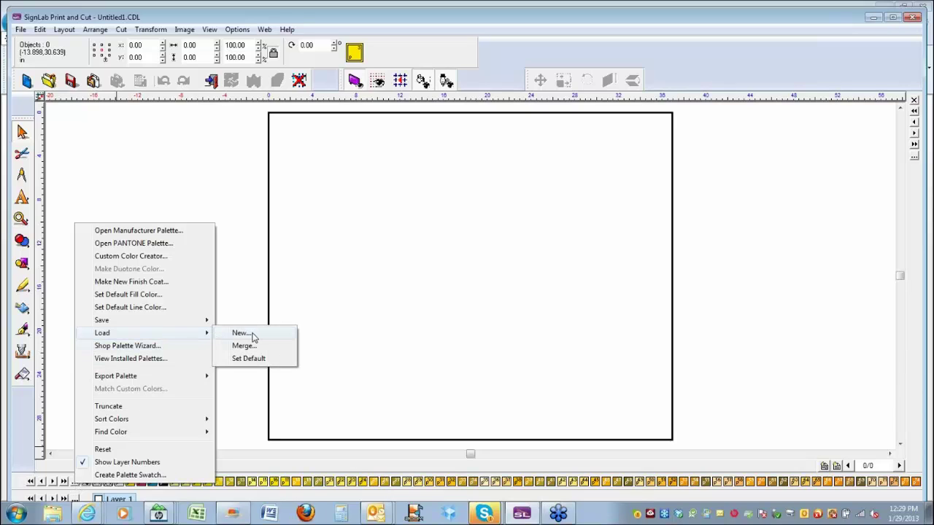
click(253, 336)
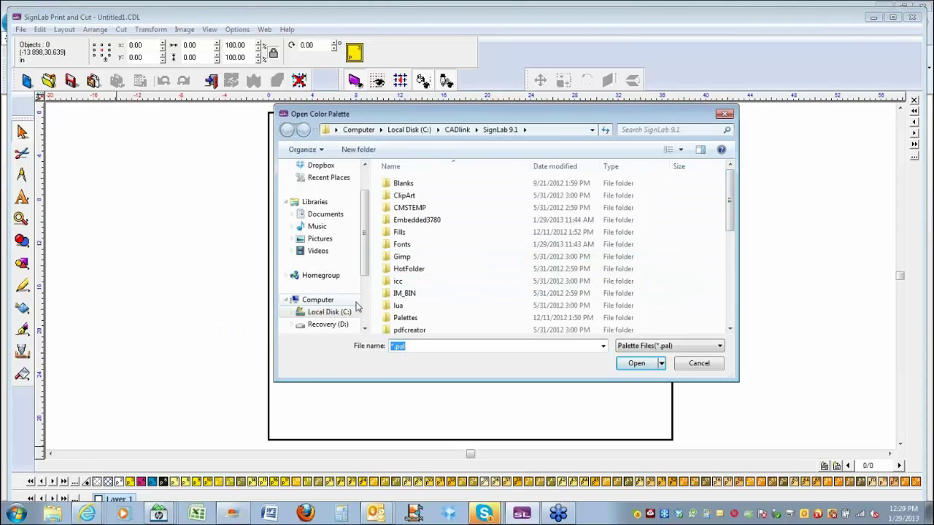
click(330, 313)
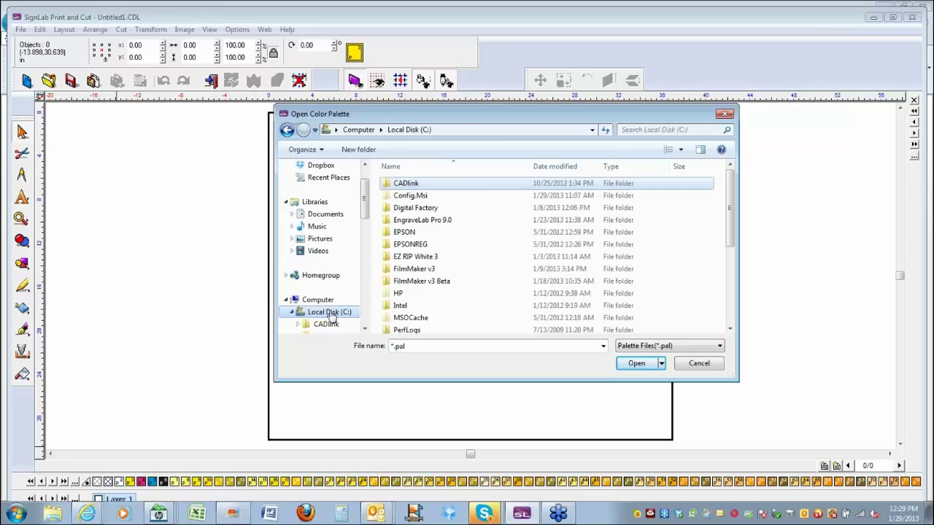
double_click(408, 184)
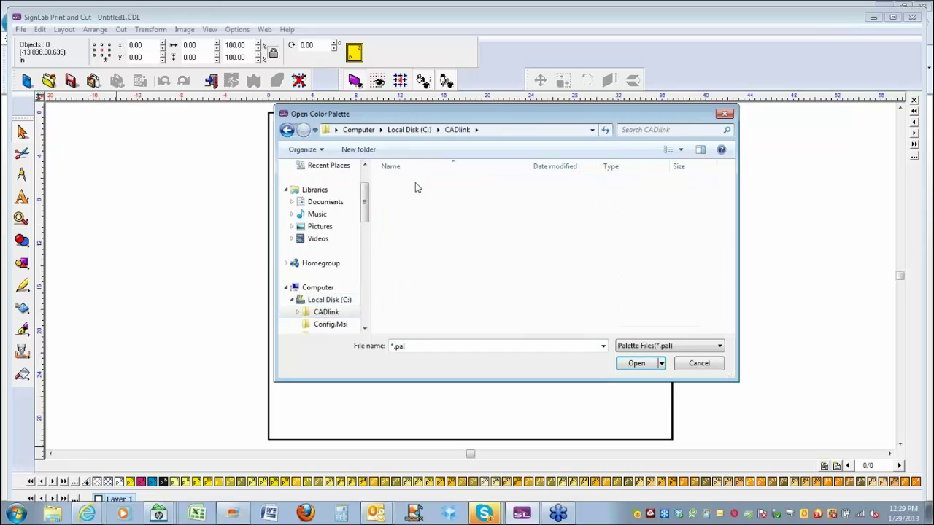
double_click(415, 186)
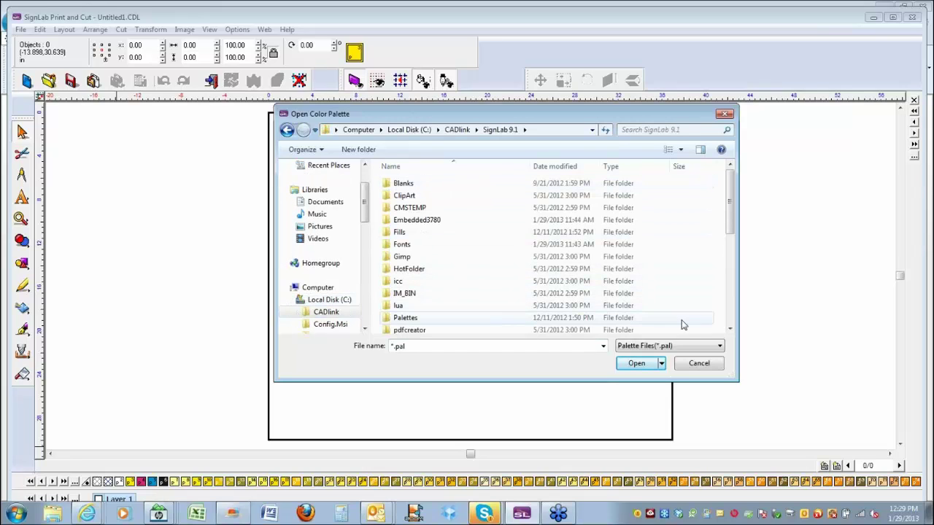
click(408, 319)
double_click(407, 319)
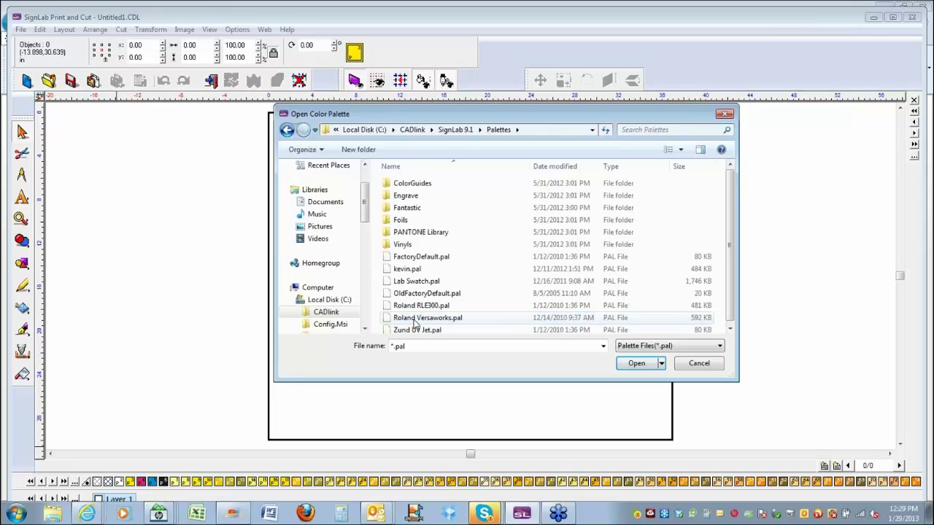
double_click(423, 319)
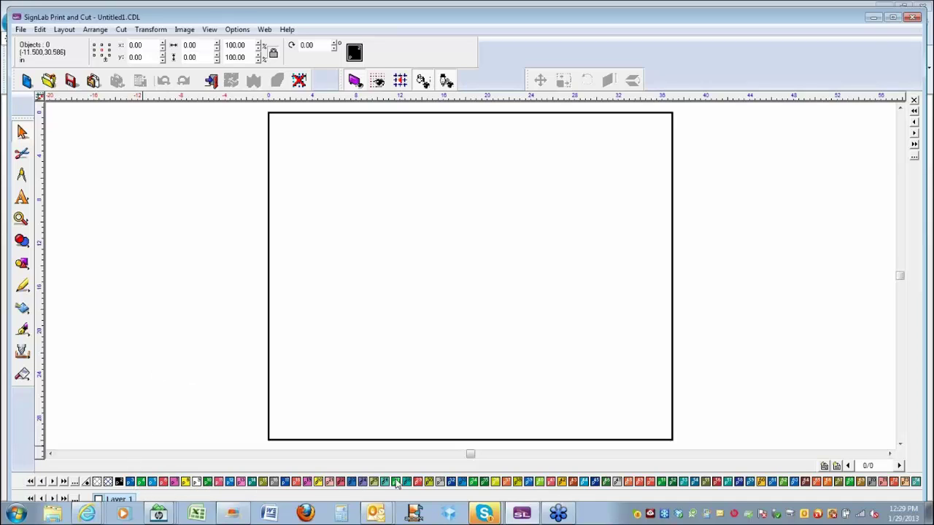
Make teal spot colour RVW-DG17J (CMYK 80/0/27/75) current, leaving it unedited.
click(53, 483)
click(54, 482)
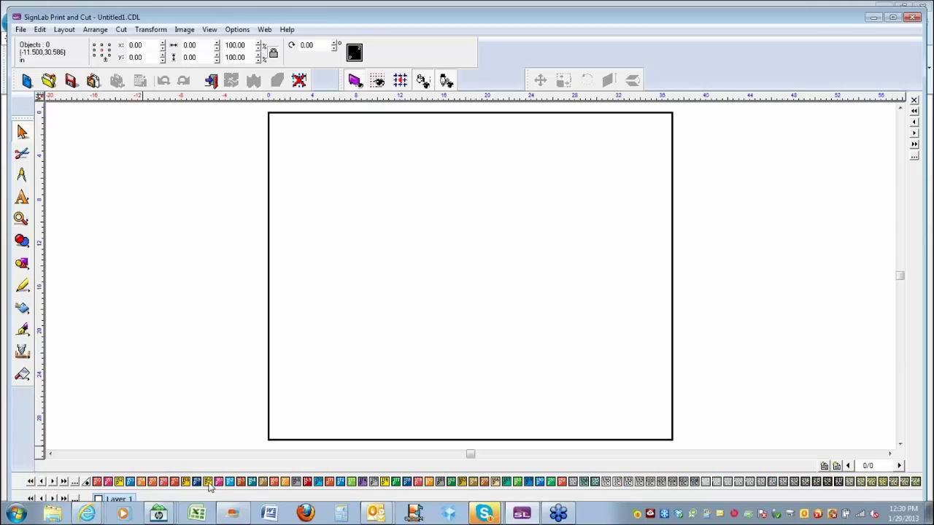
click(53, 482)
click(53, 482)
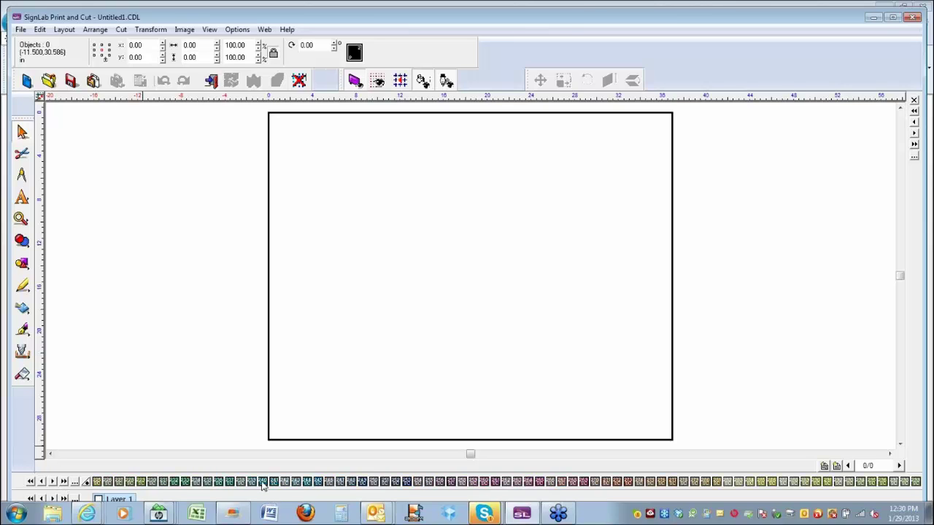
double_click(262, 485)
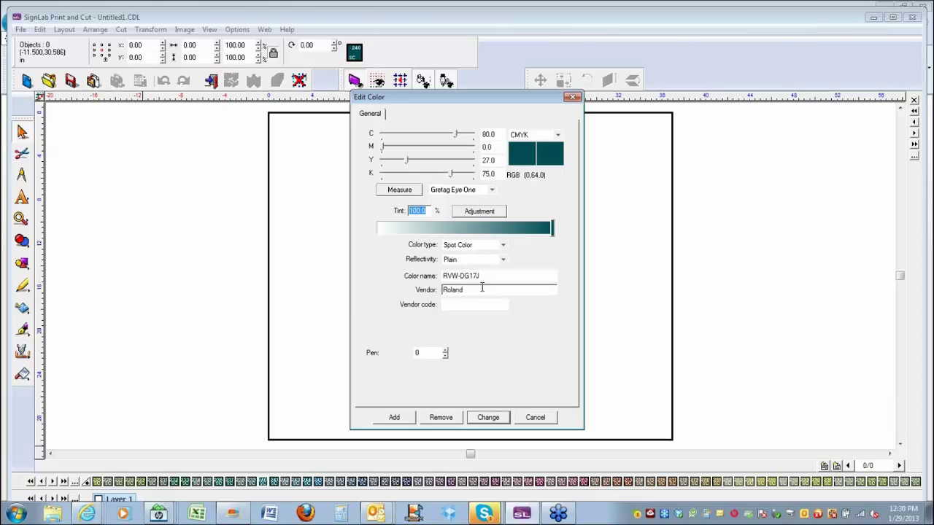
click(538, 419)
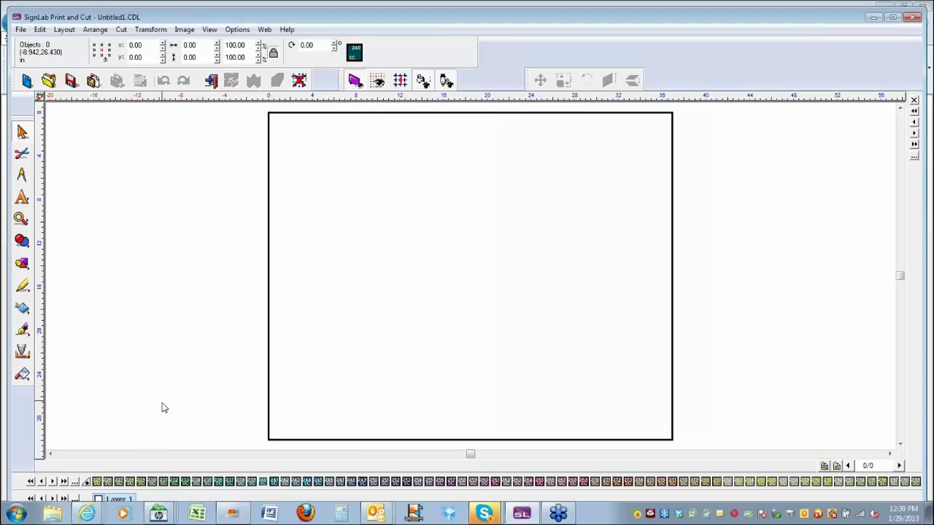
Start a palette swatch chart and set its Top margin to 0.20.
right_click(74, 484)
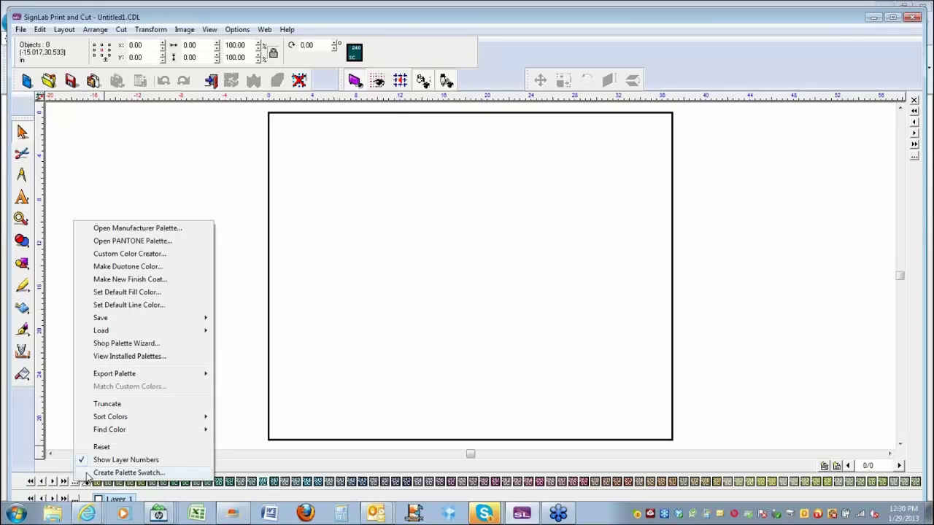
click(87, 473)
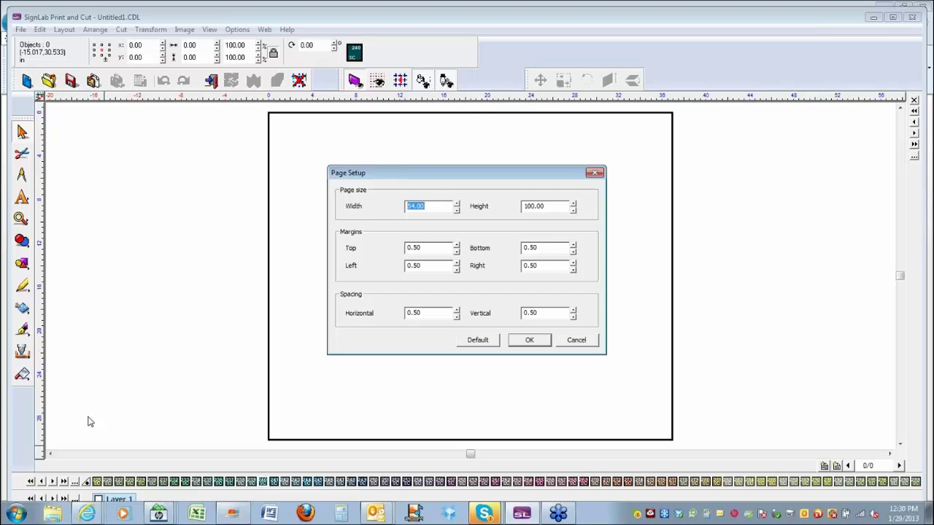
click(432, 207)
drag(429, 248, 396, 251)
text(0.20)
key(Tab)
Set the remaining margins and vertical spacing to 0.20 and generate the chart.
text(.)
key(Tab)
text(.2)
key(Tab)
text(.2)
click(544, 247)
text(.2)
key(Tab)
text(.)
click(530, 341)
click(530, 341)
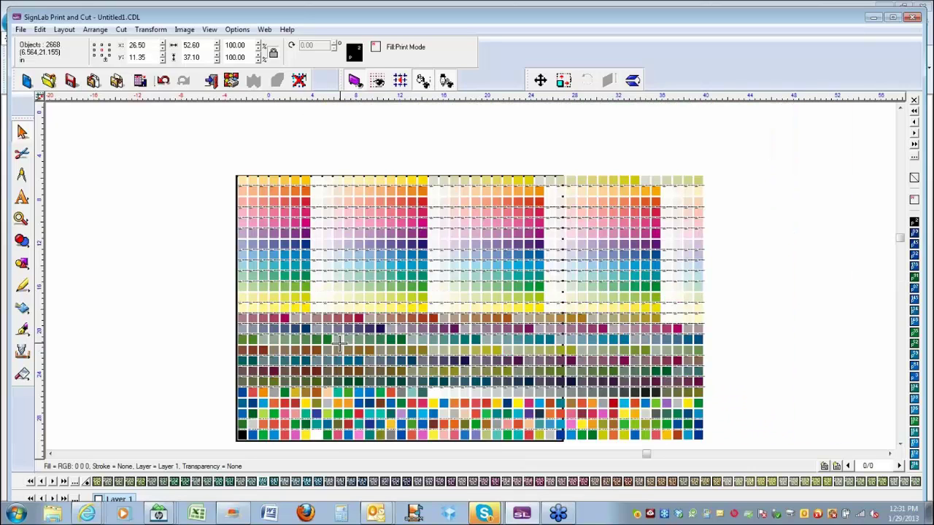
click(21, 219)
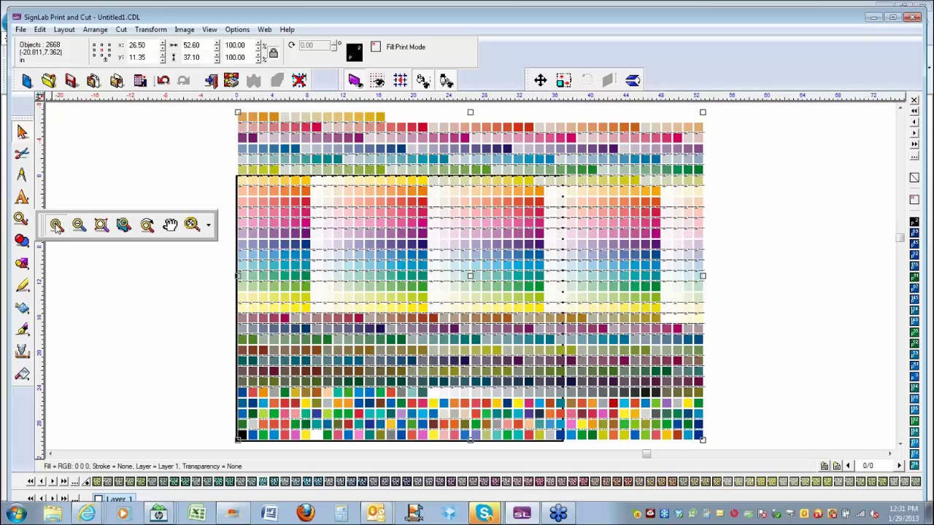
click(56, 226)
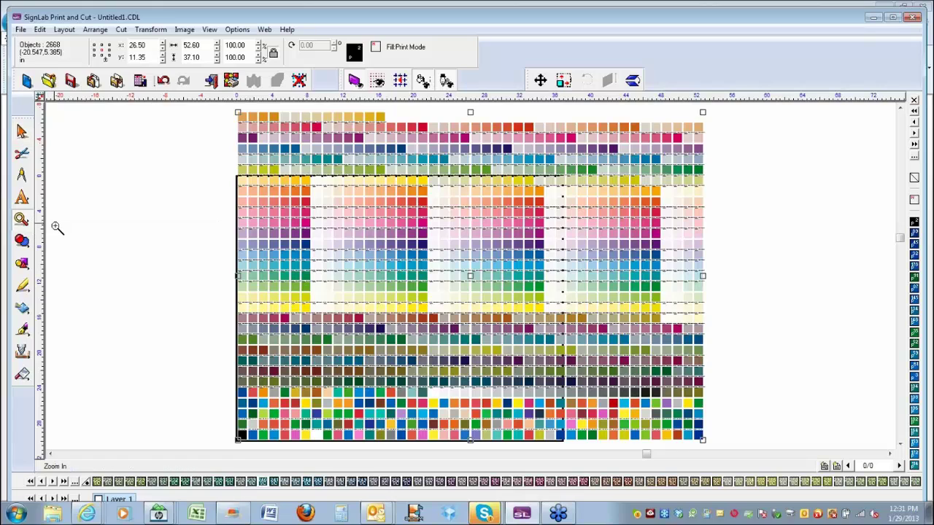
click(312, 292)
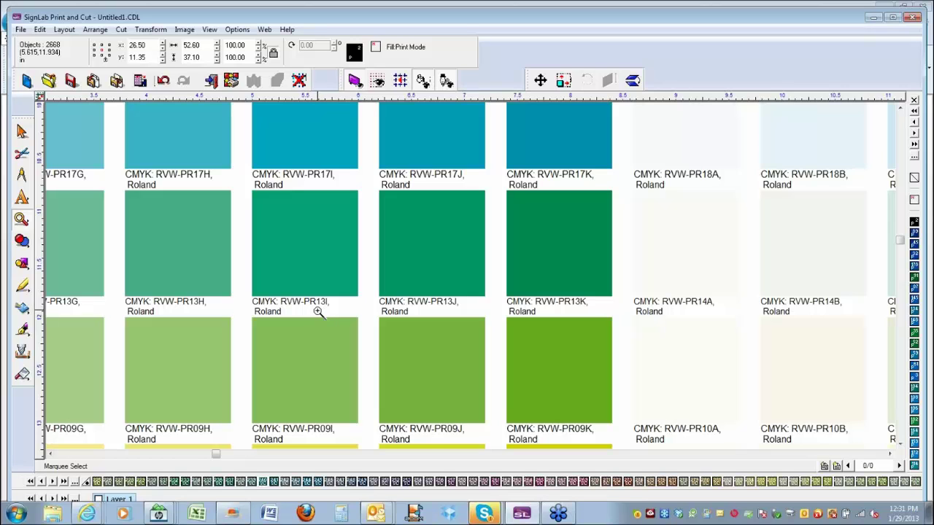
right_click(318, 313)
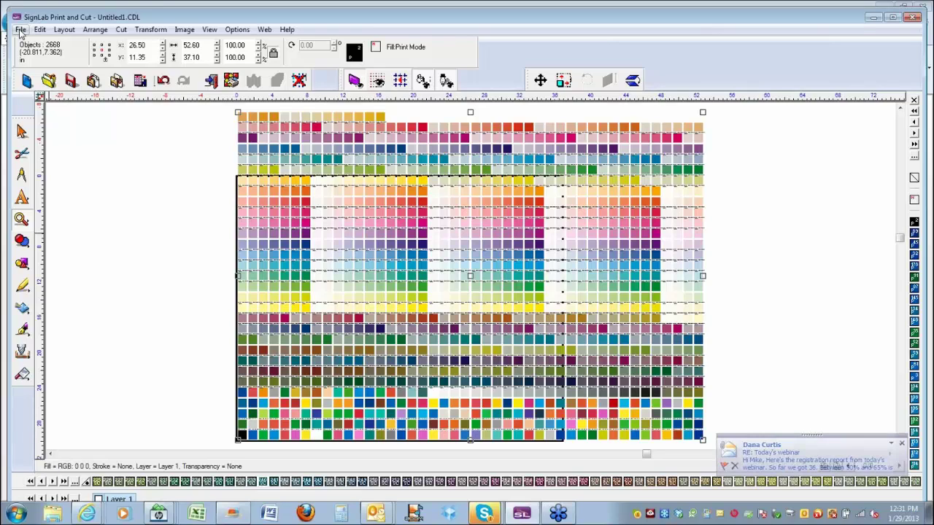
Delete the swatch chart, then draw a test circle and delete it.
key(Delete)
click(22, 264)
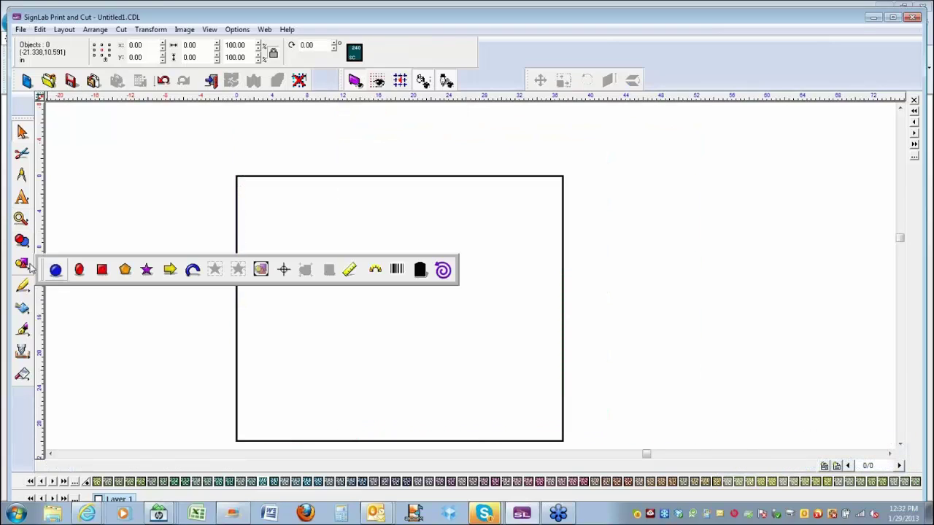
click(56, 271)
drag(284, 308, 306, 308)
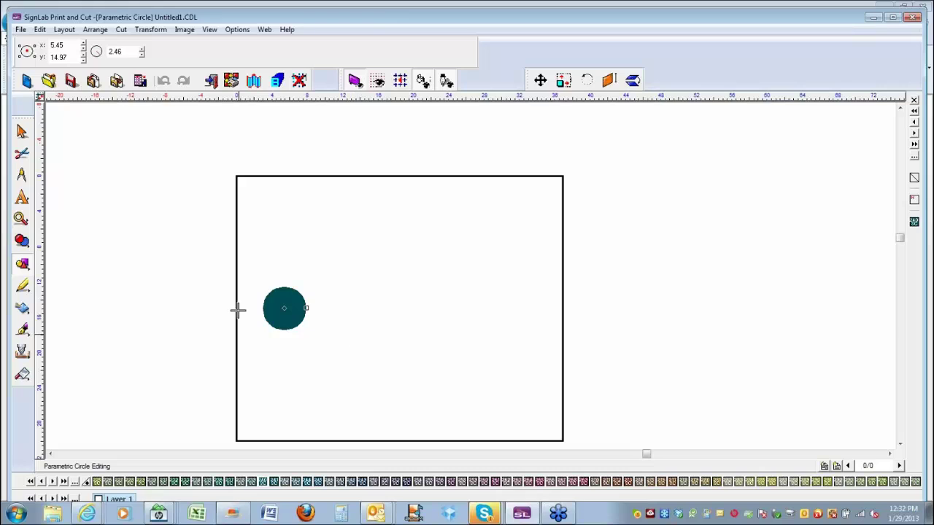
click(116, 304)
key(Escape)
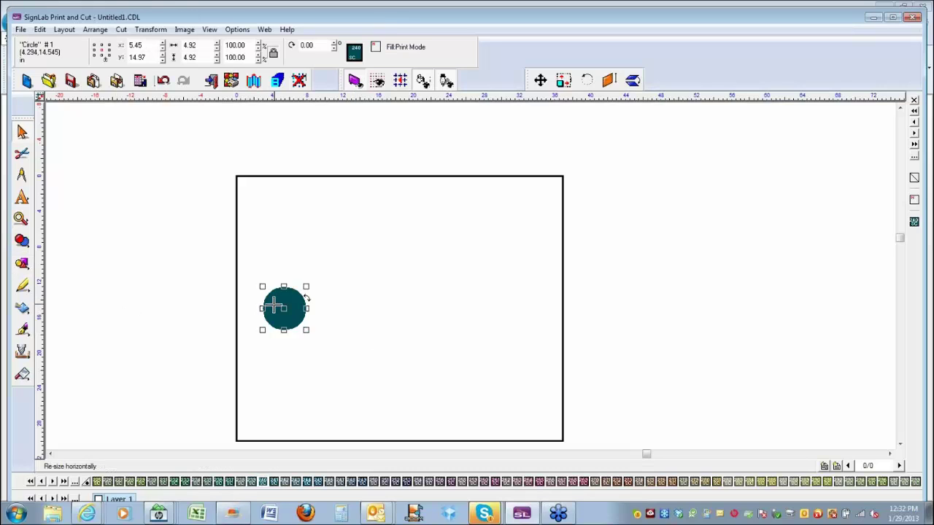
key(Delete)
Draw a small rectangle near the page's left edge.
click(22, 264)
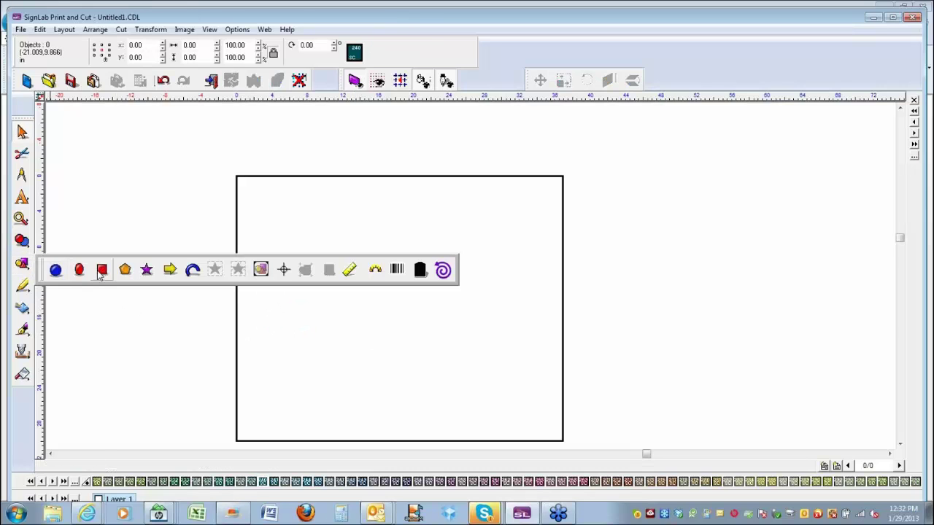
click(102, 269)
drag(255, 260, 288, 289)
key(Escape)
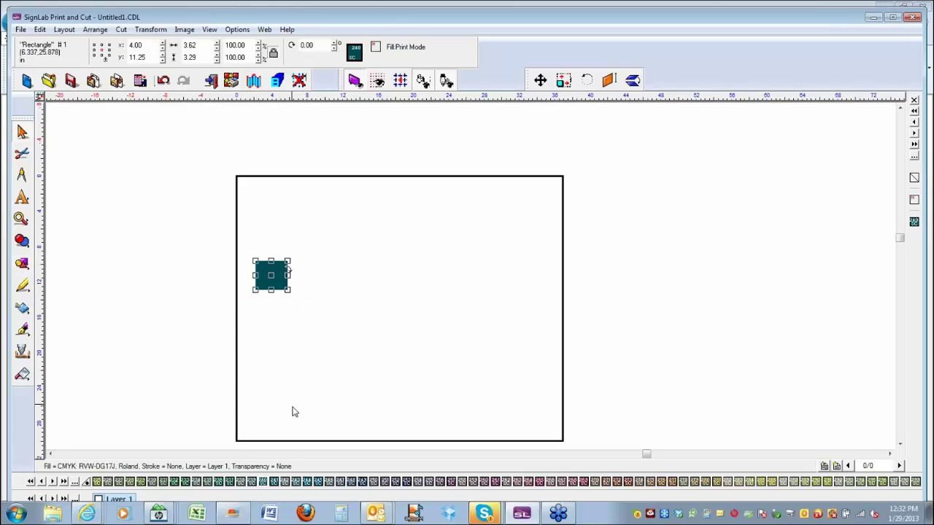
Fill the rectangle with yellow, RGB 255 255 51, from the palette.
click(53, 483)
click(53, 482)
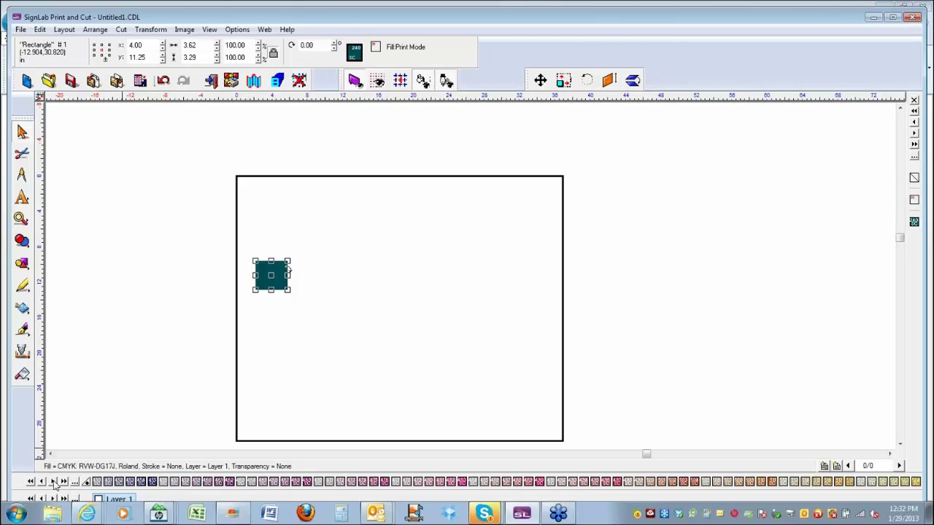
click(42, 483)
click(43, 482)
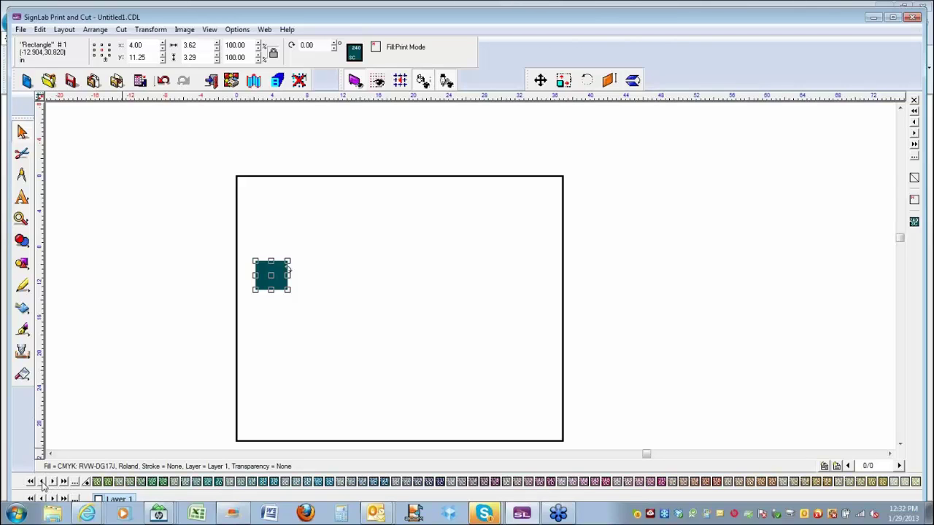
click(42, 483)
click(43, 483)
click(43, 483)
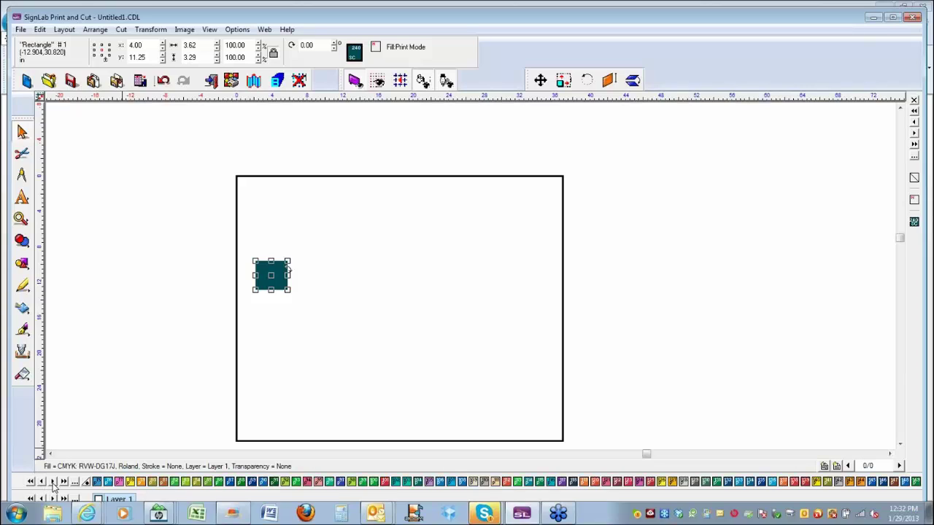
double_click(131, 483)
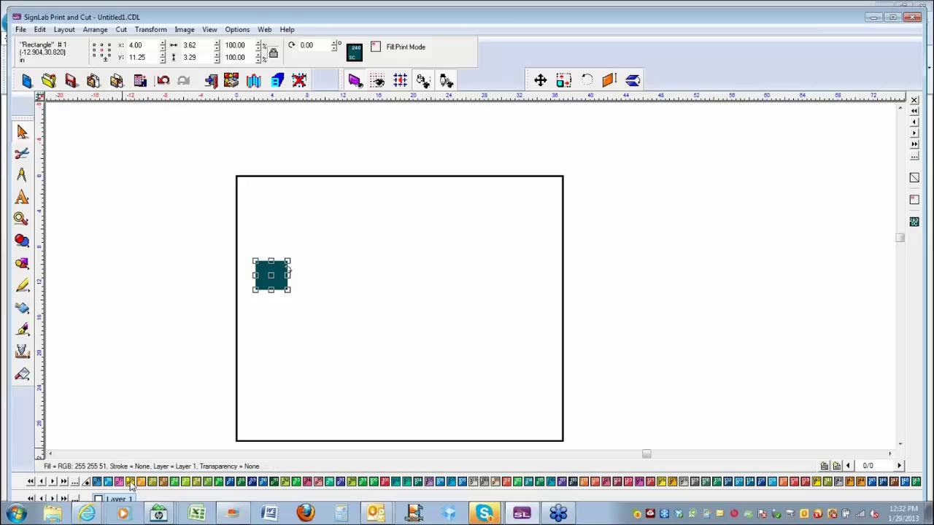
click(536, 418)
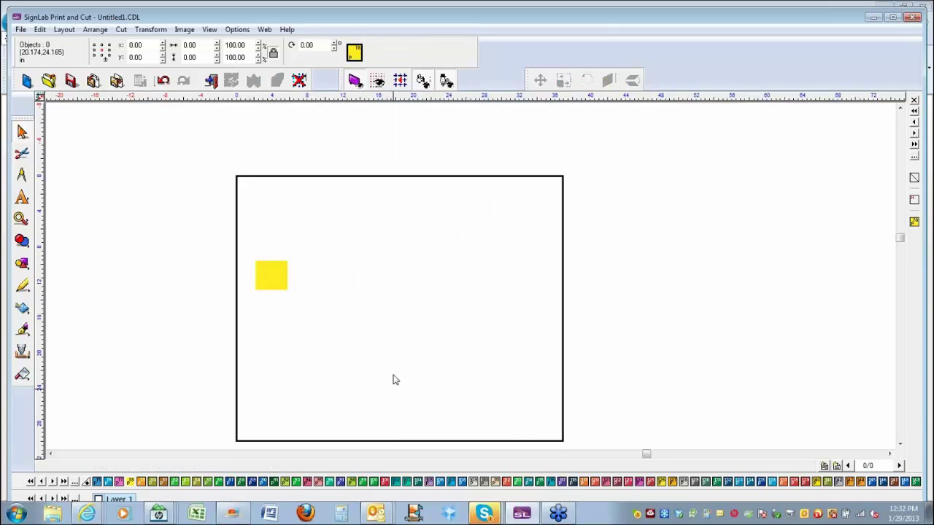
Duplicate the yellow square, move the copy right of the page and level it on a new horizontal guideline.
key(ctrl+d)
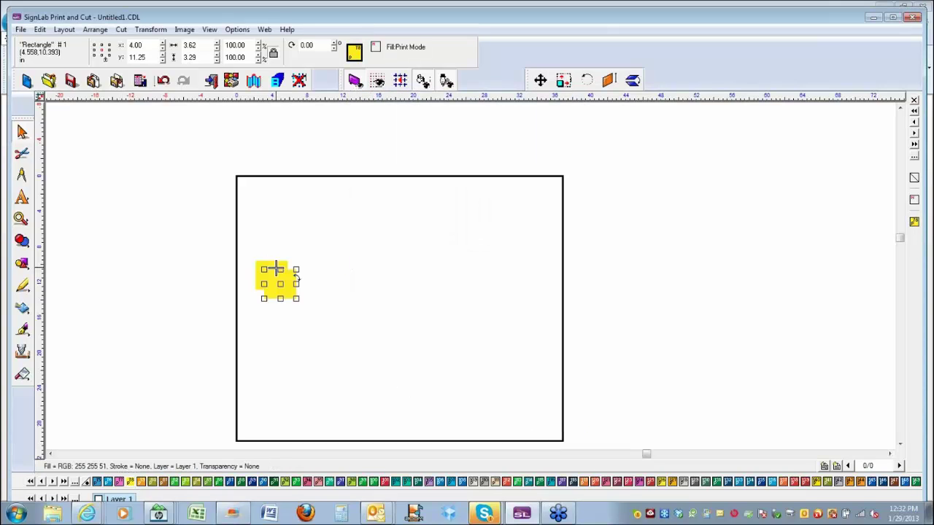
drag(280, 285, 681, 279)
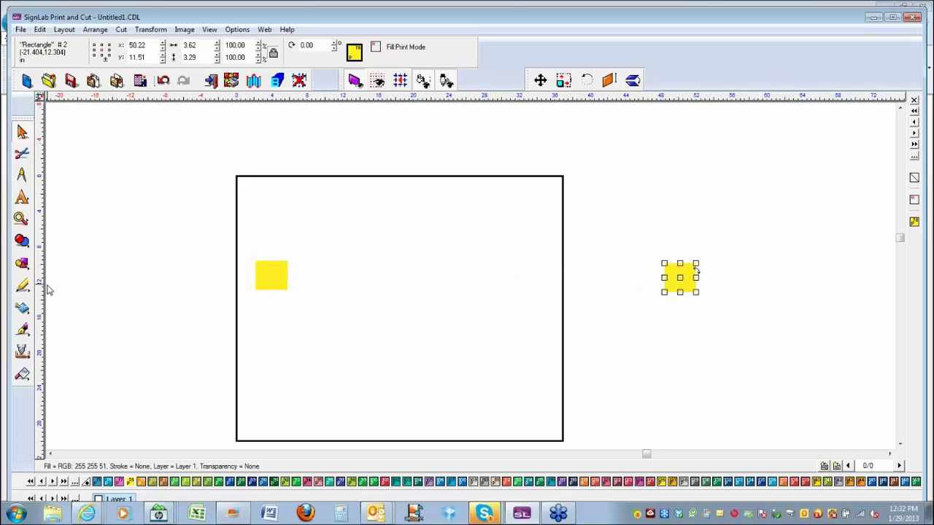
drag(41, 281, 82, 290)
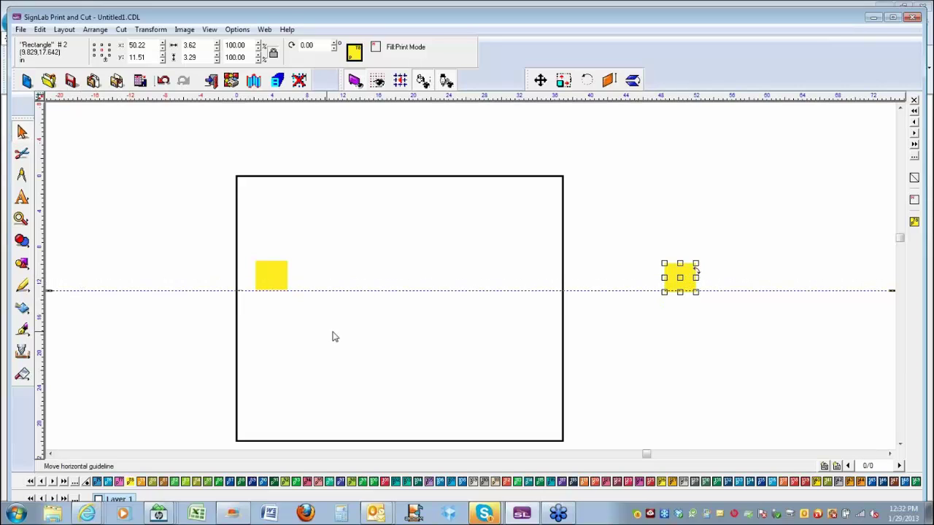
click(684, 323)
click(686, 277)
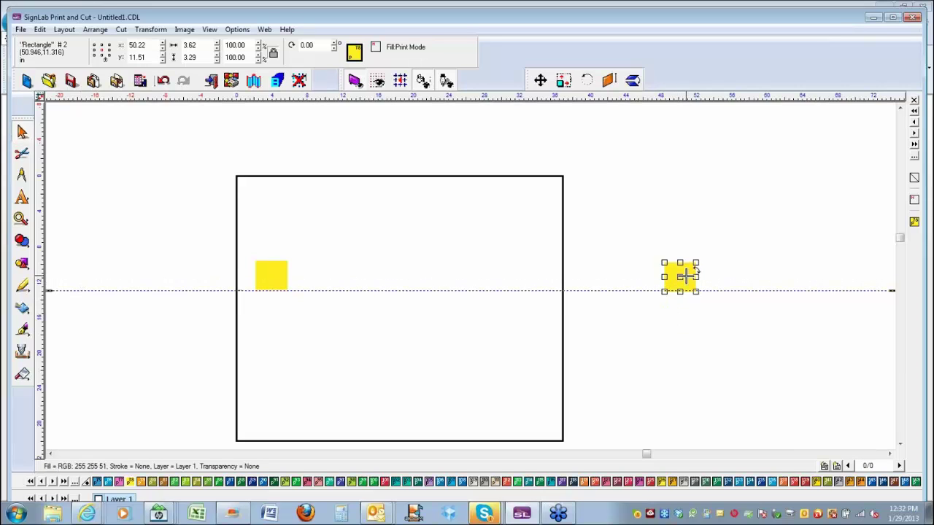
drag(686, 277, 687, 274)
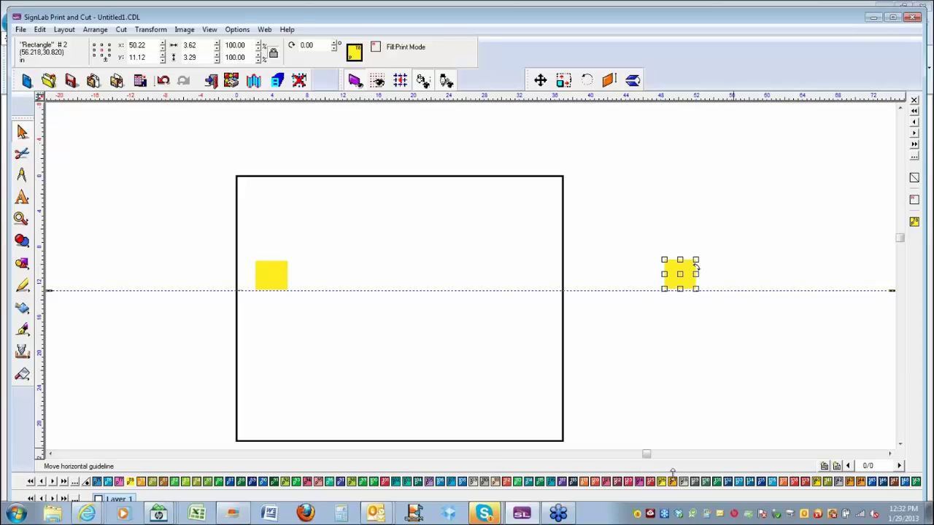
Colour the copy orange, then Metamorphosis-blend ten squares between the yellow and orange ones.
click(785, 484)
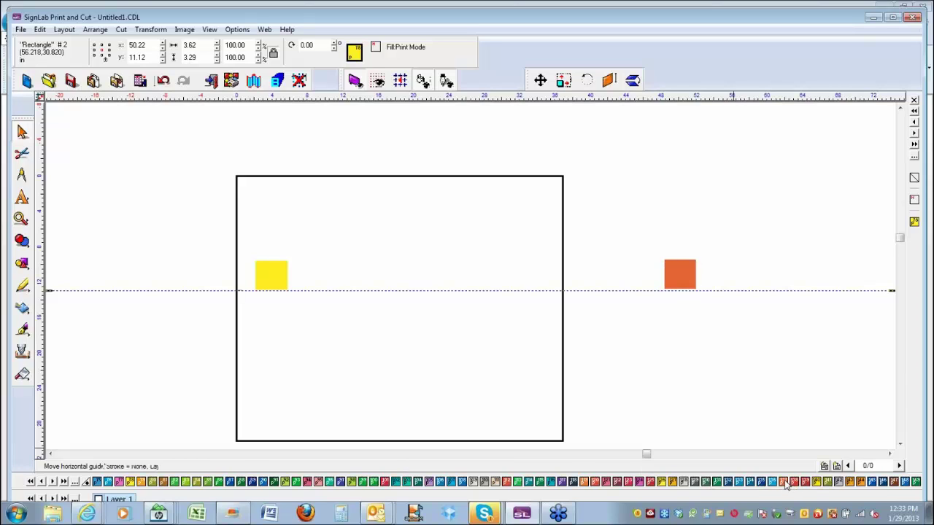
click(374, 314)
drag(195, 218, 751, 337)
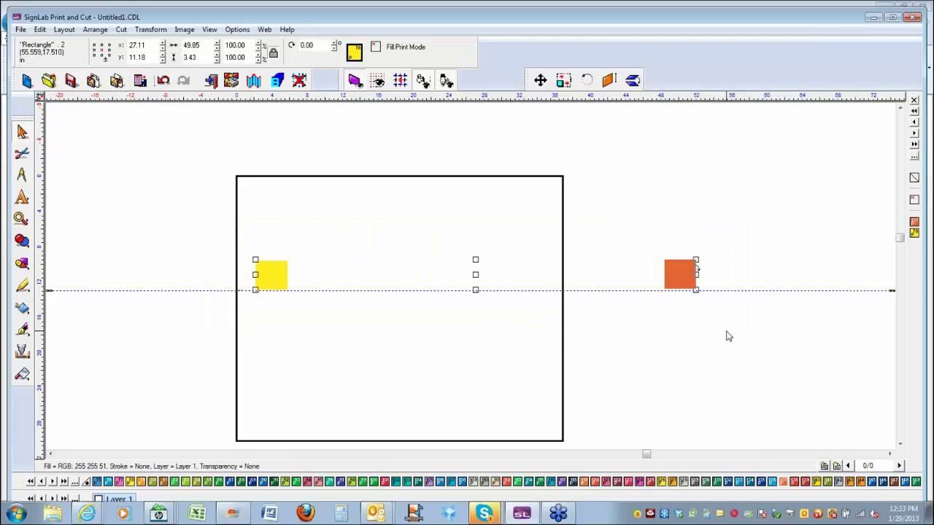
click(152, 29)
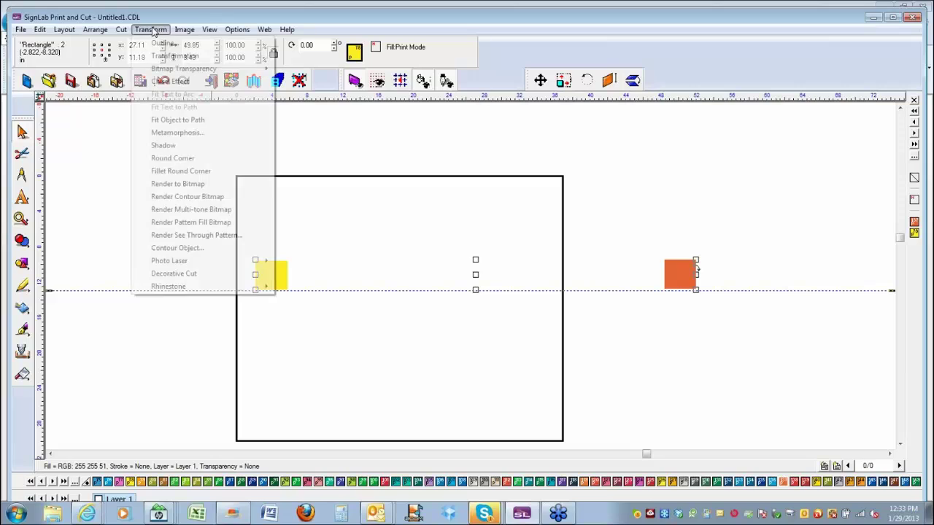
click(170, 134)
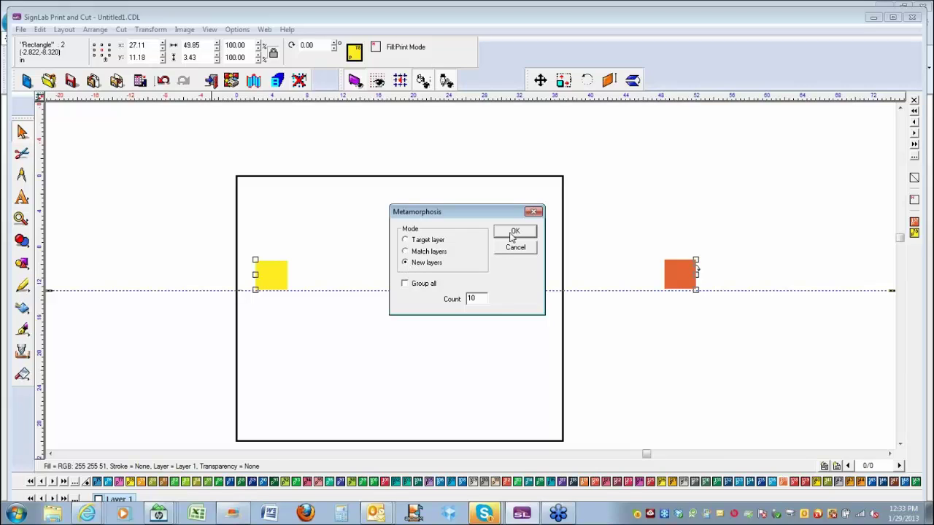
click(514, 232)
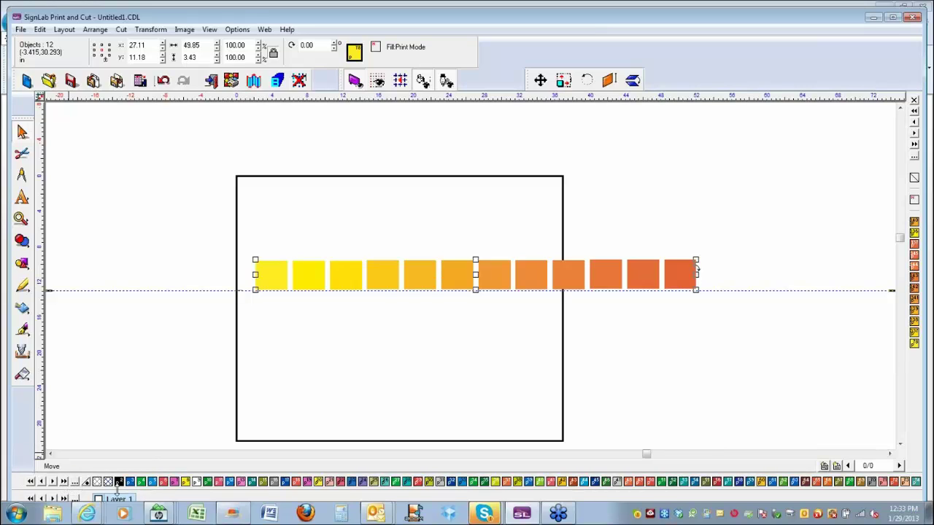
Check the orange palette colour's values, then select all twelve blended squares.
click(319, 411)
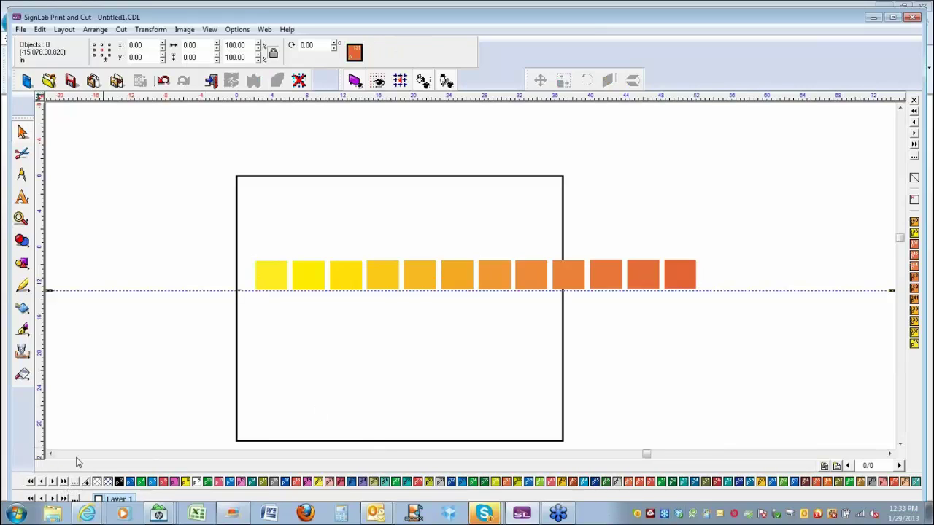
click(64, 481)
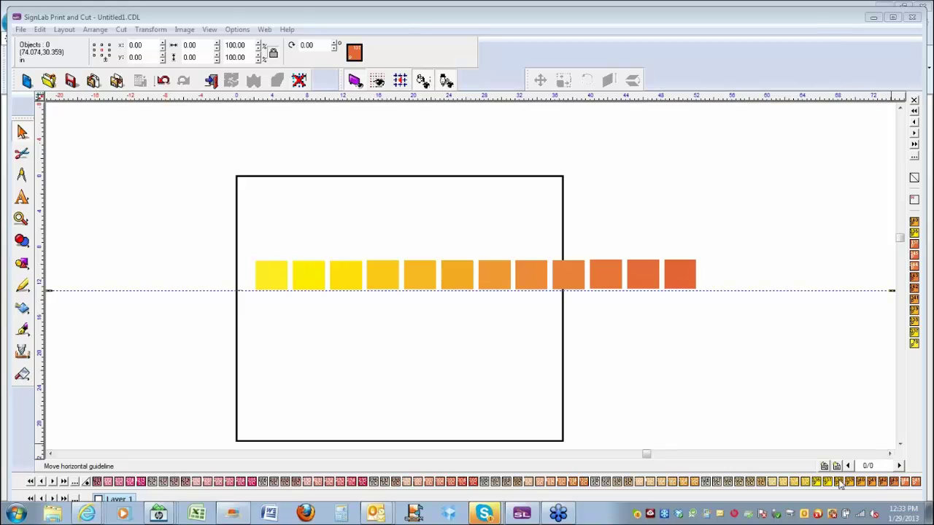
click(417, 275)
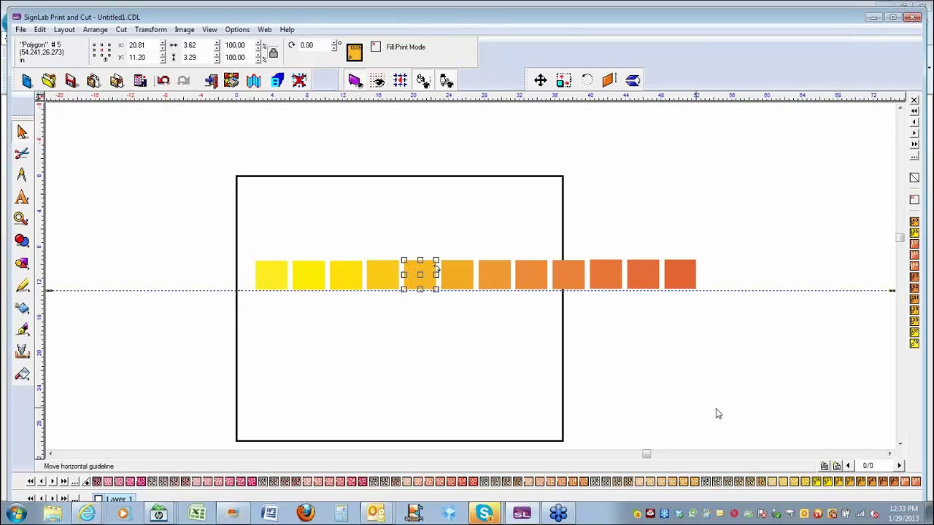
click(846, 445)
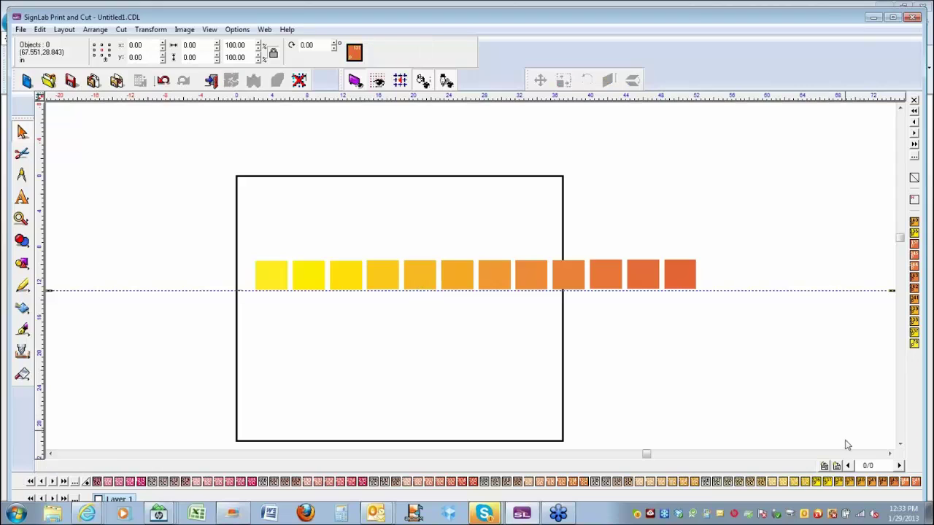
double_click(884, 482)
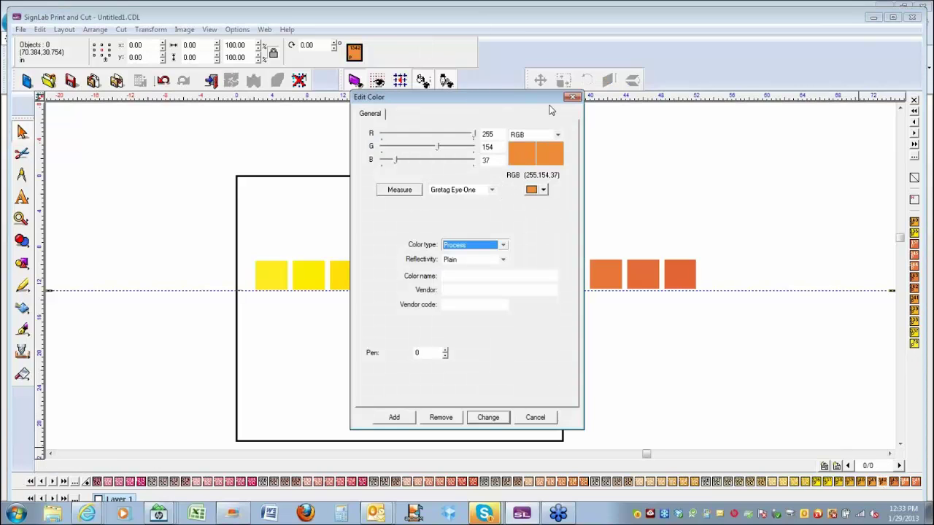
click(574, 99)
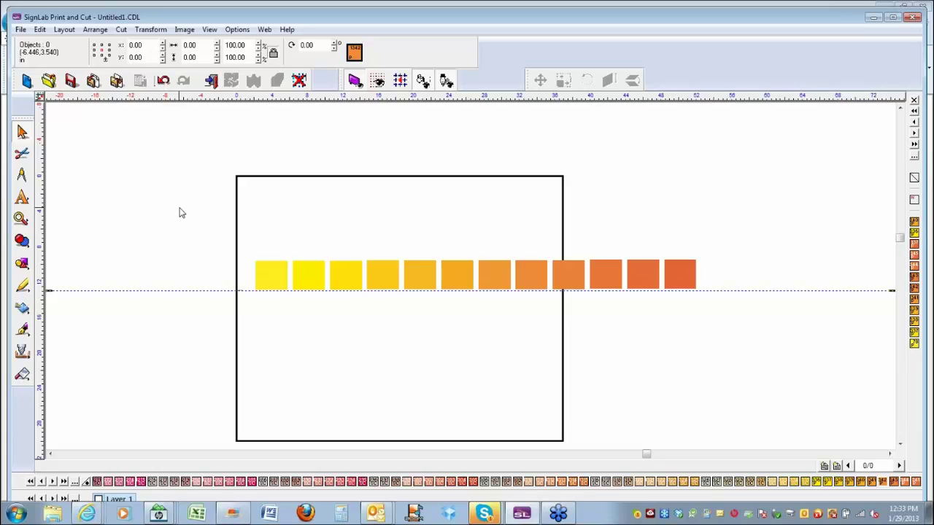
drag(187, 170, 725, 361)
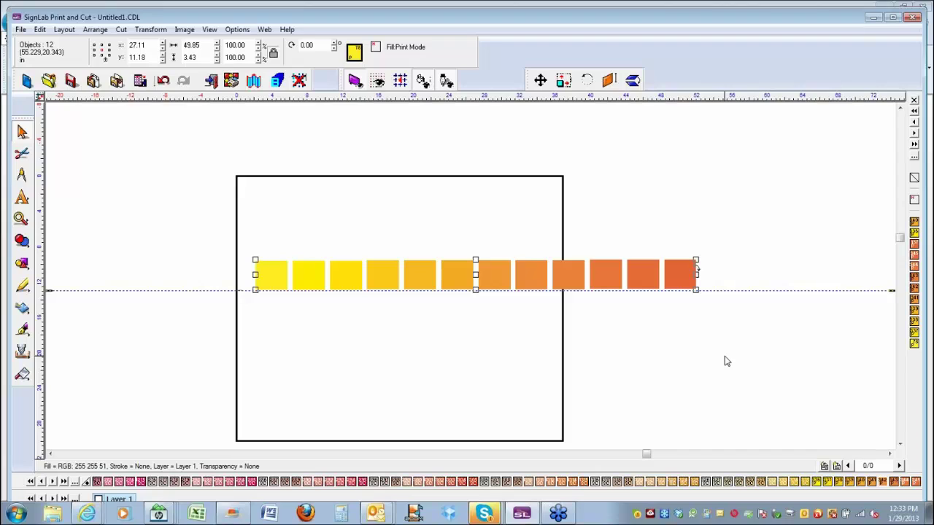
Delete the twelve blended squares, confirming the Delete Warning.
key(Delete)
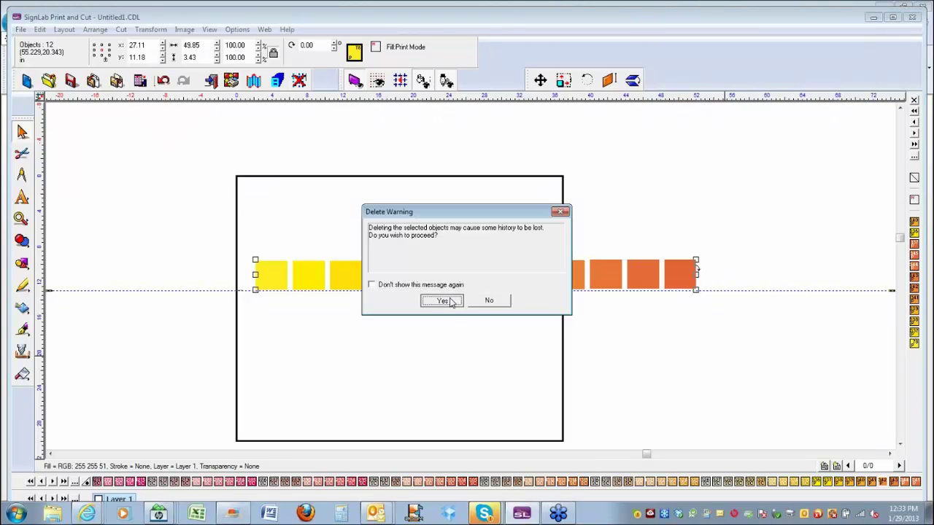
click(443, 301)
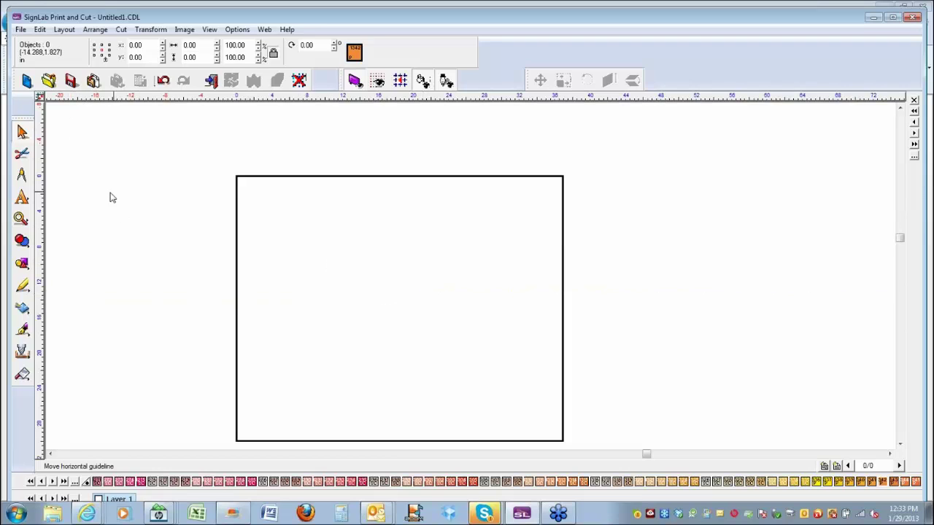
Start a File > Import and browse to the Desktop.
click(21, 29)
click(80, 124)
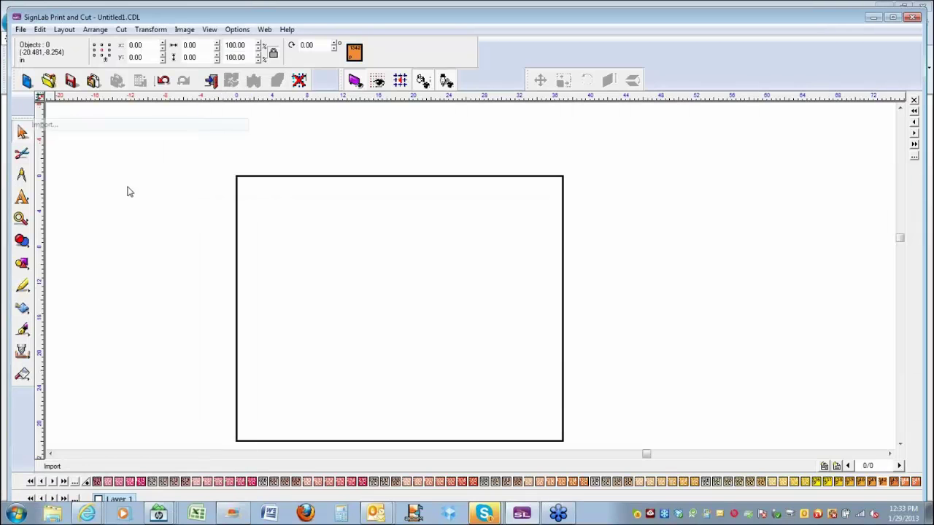
click(321, 151)
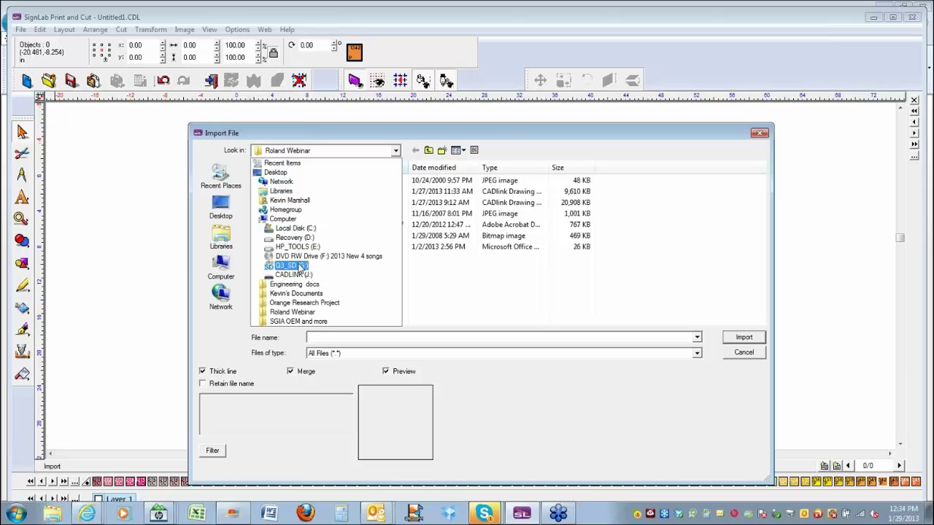
click(296, 229)
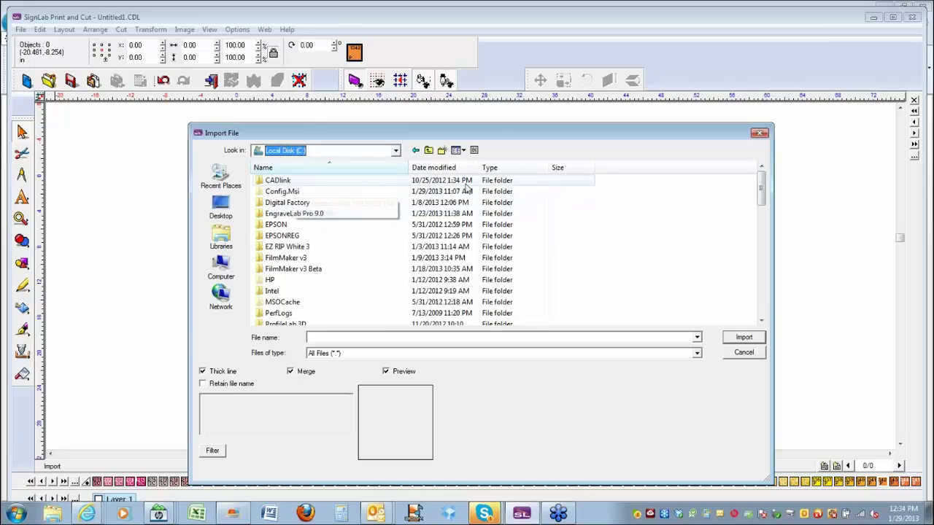
click(395, 150)
click(284, 160)
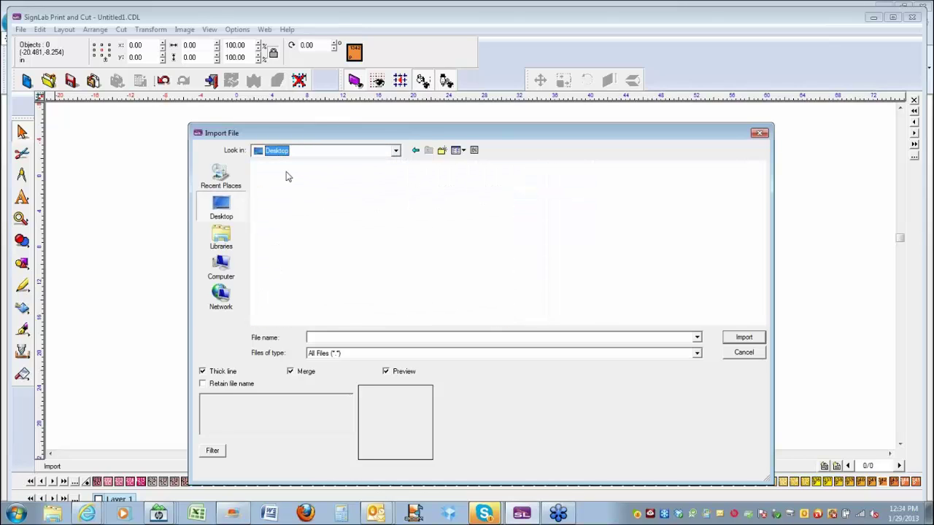
Go into the Images > Print N Cut Images folder and import ENCADRGB.bmp.
double_click(539, 274)
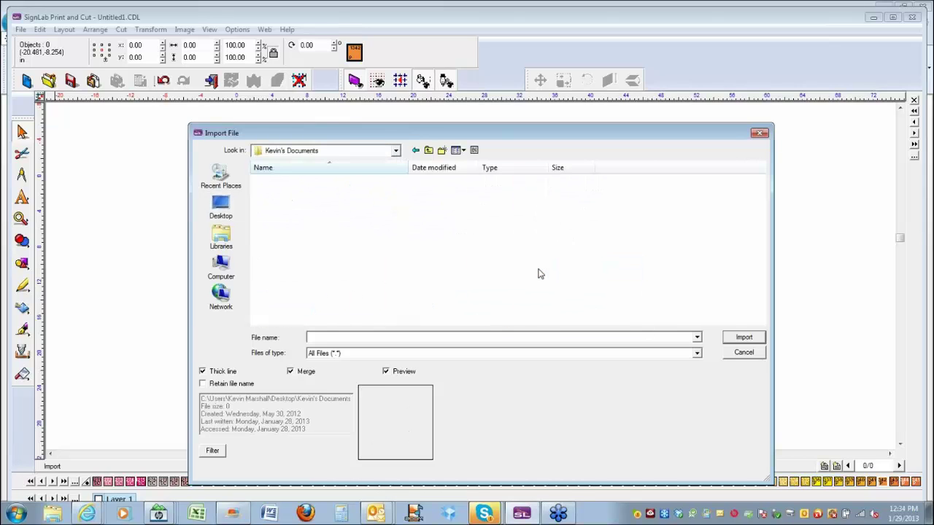
double_click(287, 302)
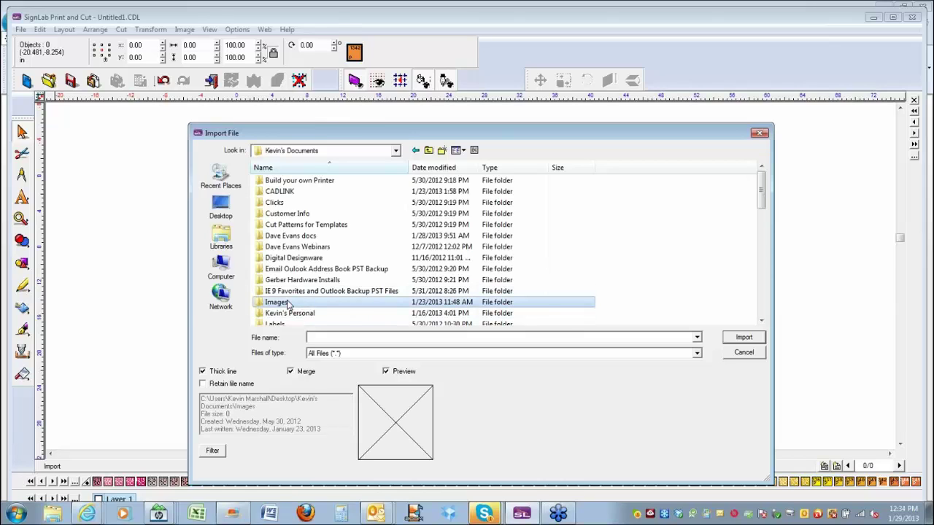
key(p)
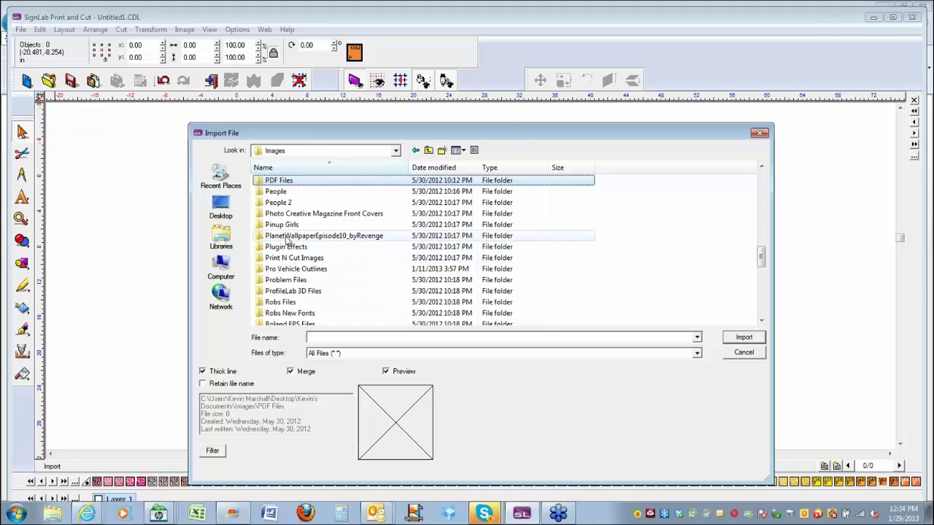
double_click(296, 260)
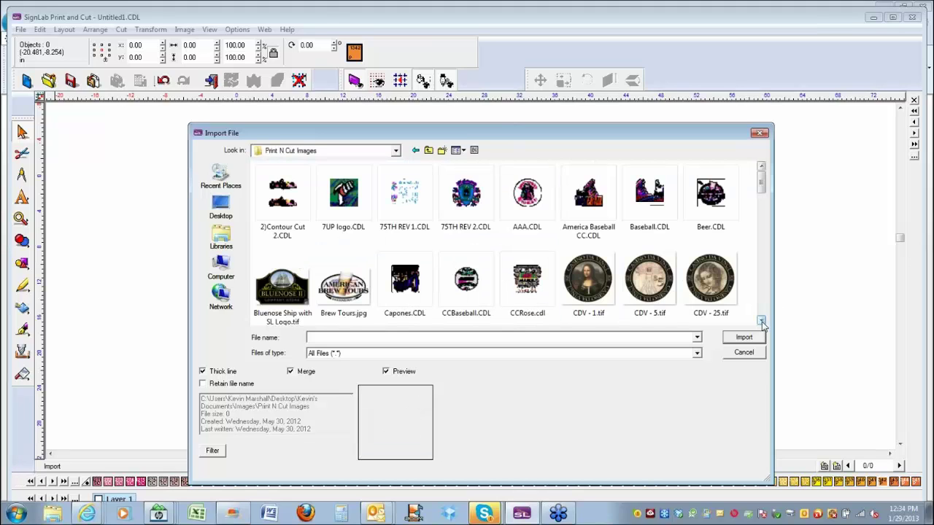
click(761, 322)
click(762, 322)
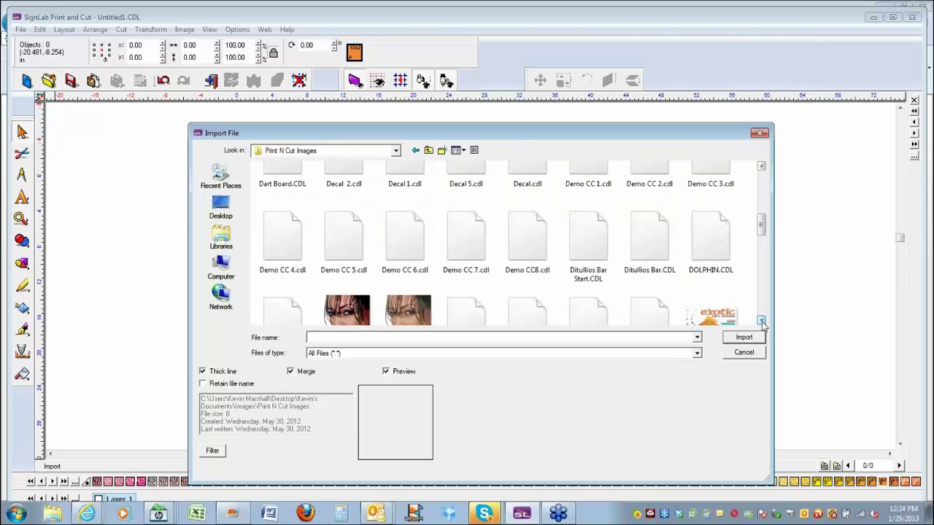
click(761, 322)
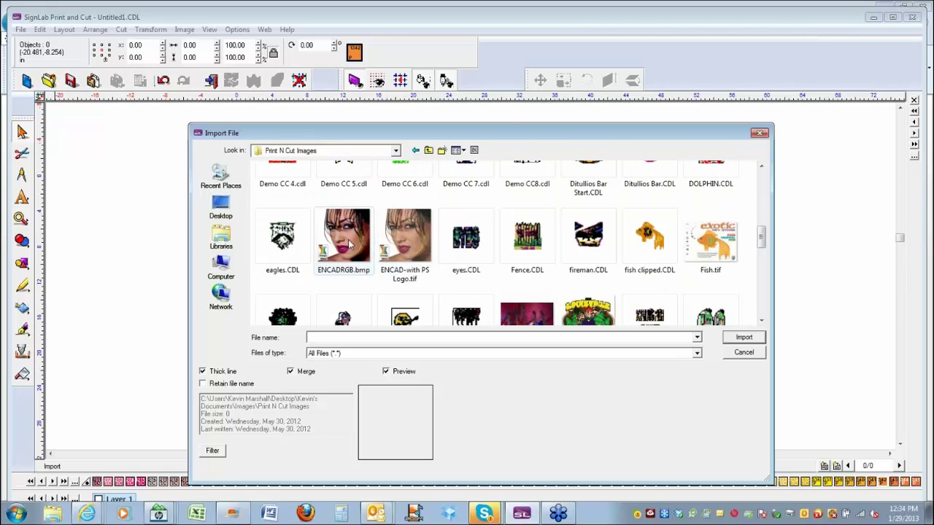
double_click(350, 246)
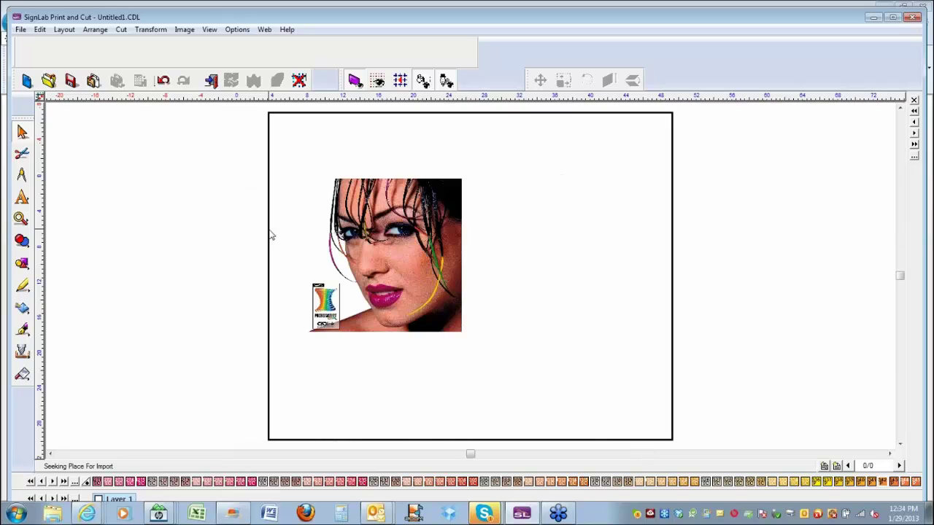
Place the ENCADRGB.bmp photo on the page, zoom in, and open the Cut menu.
click(347, 357)
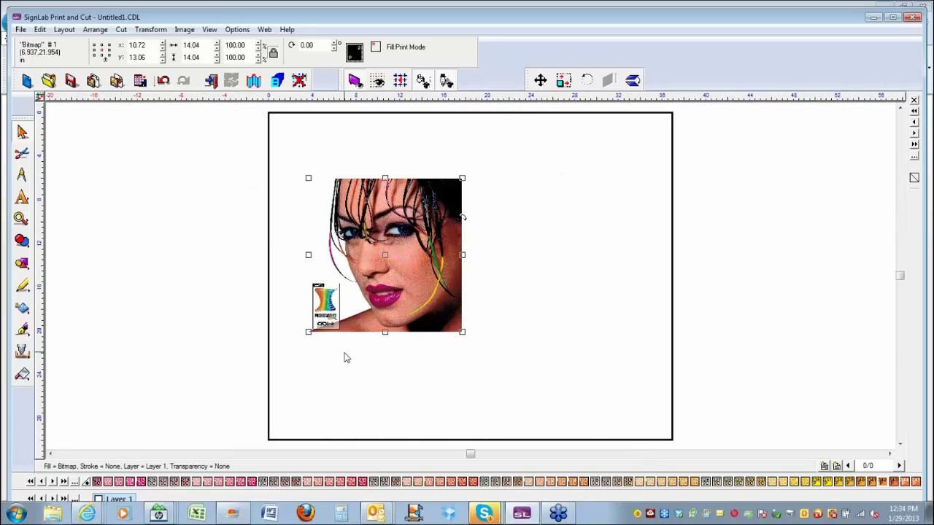
scroll(347, 358, up, 1)
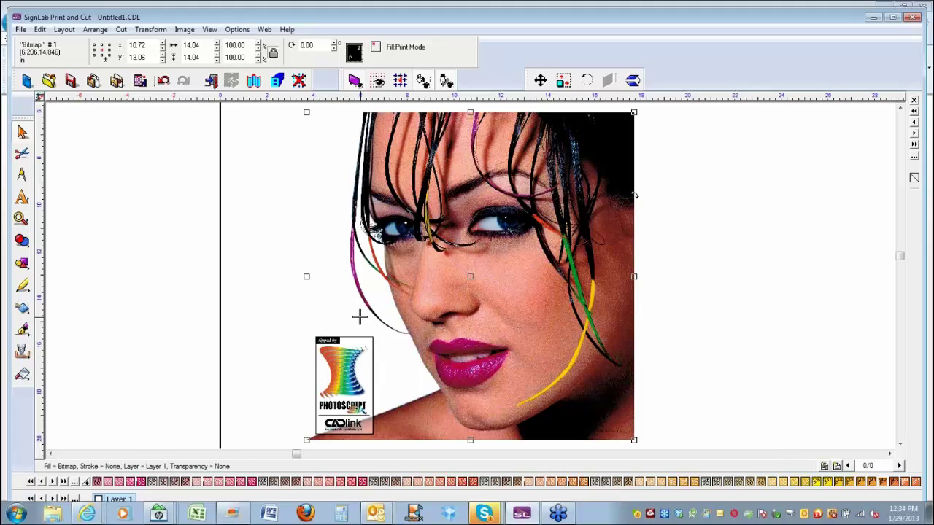
click(121, 29)
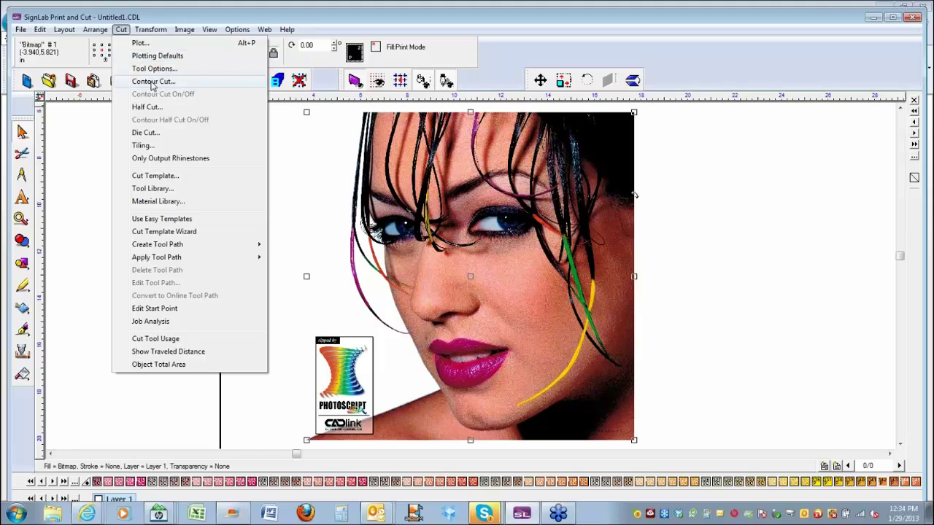
Apply a Contour Cut with Inside/Outside unchecked and adjusted offset and bleed.
click(150, 81)
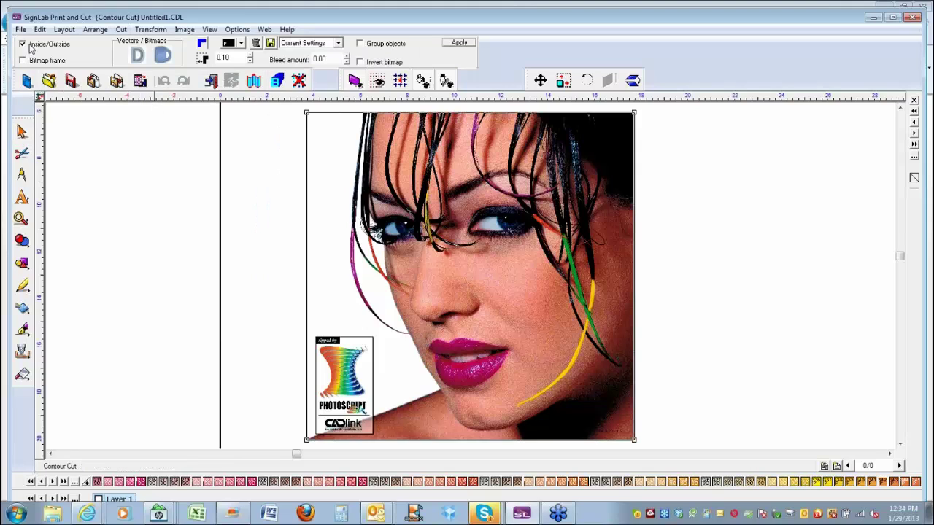
click(24, 45)
click(229, 60)
click(319, 59)
click(459, 43)
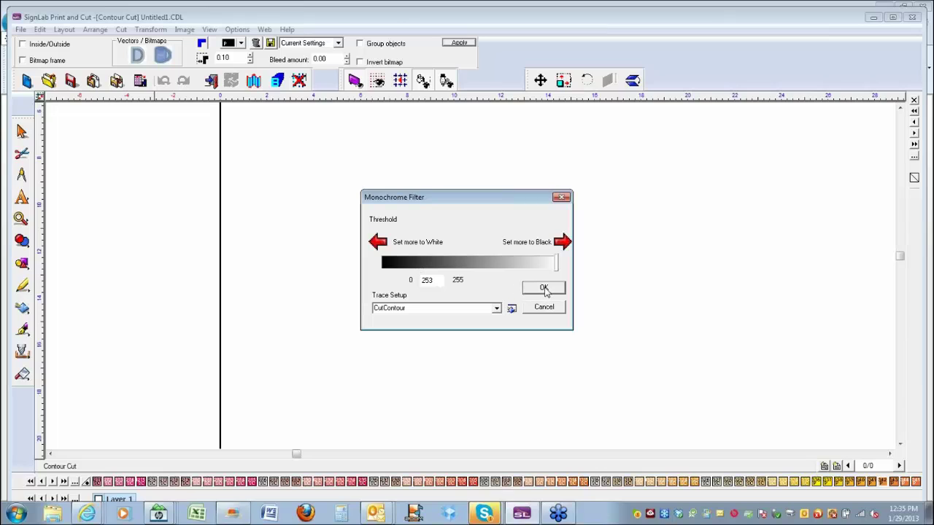
Keep the CutContour trace preset and trace the contour at threshold 253.
click(496, 308)
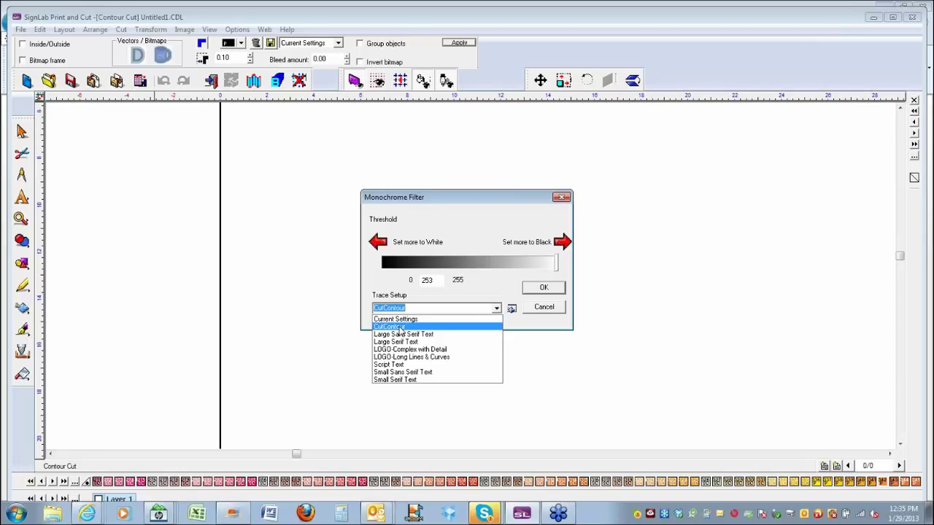
click(400, 327)
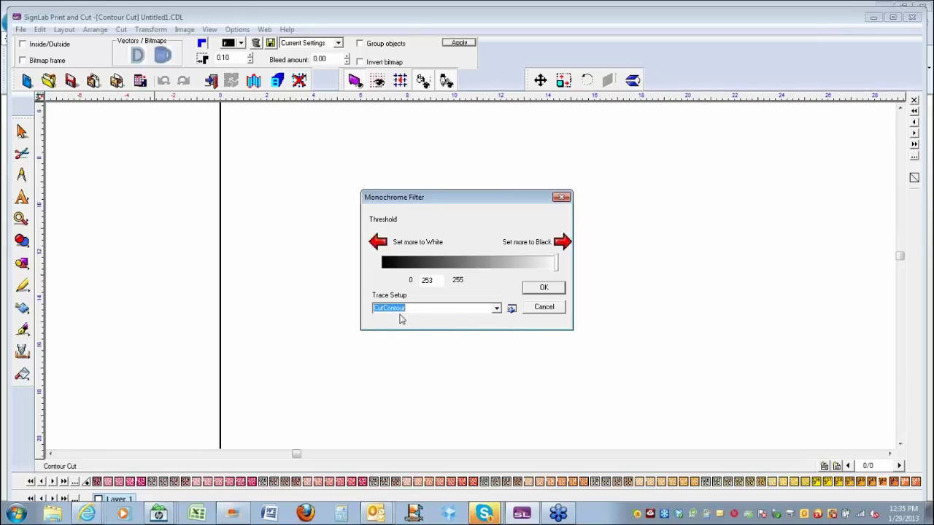
click(542, 288)
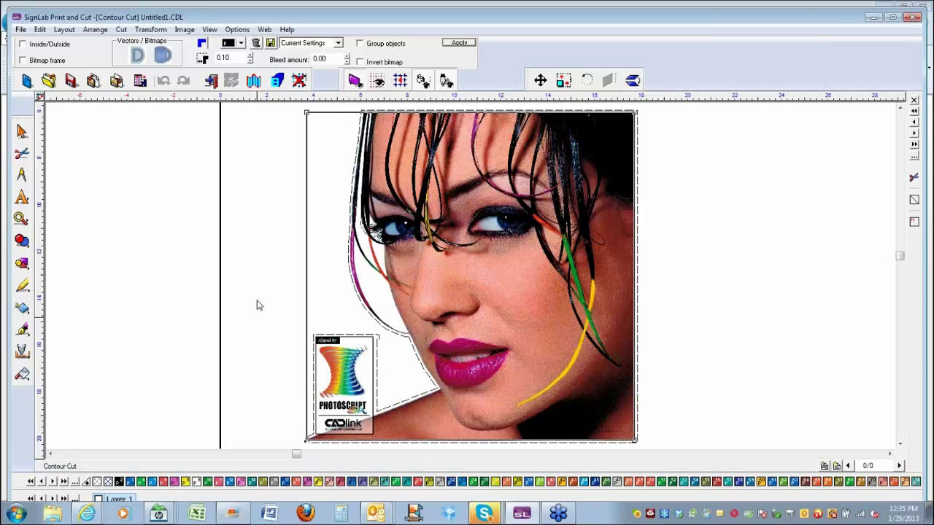
Select the traced contour outline, drag it off the photo to the right and delete it.
click(346, 256)
click(469, 276)
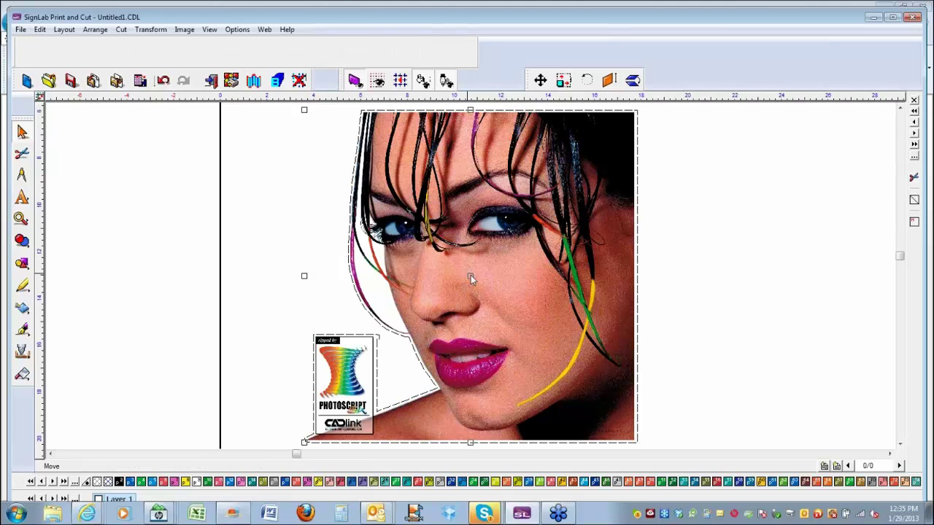
double_click(471, 275)
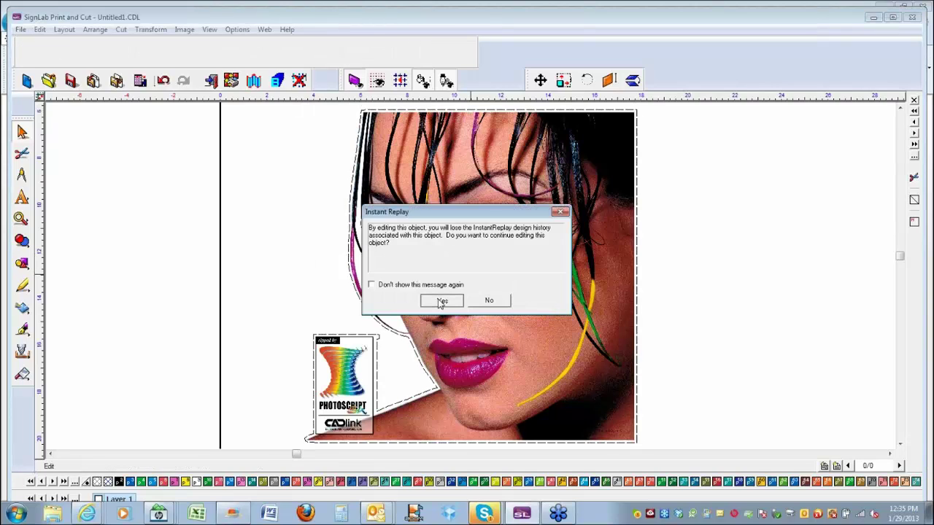
click(438, 299)
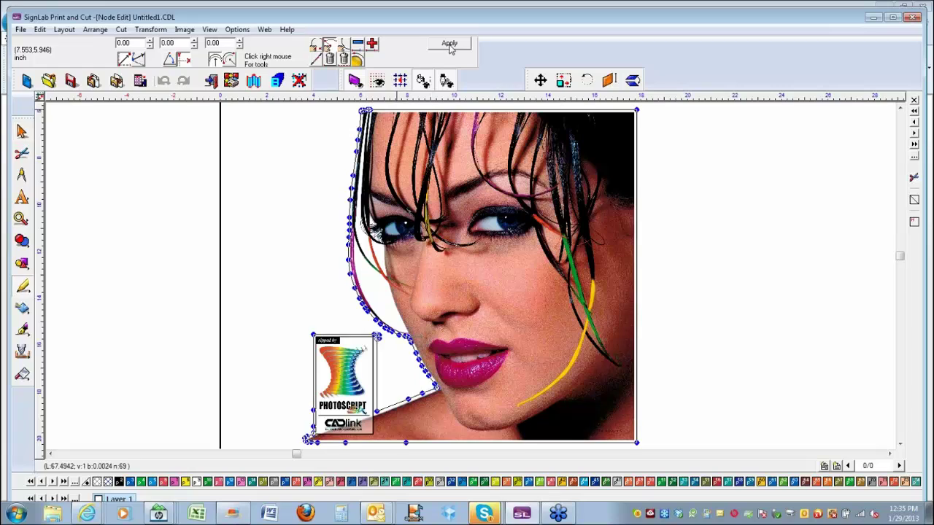
double_click(469, 276)
drag(470, 275, 812, 279)
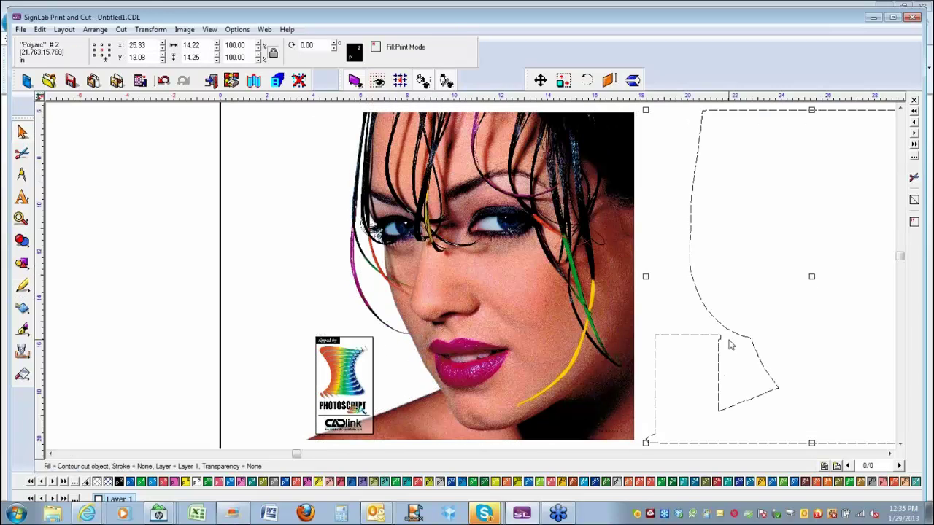
key(Delete)
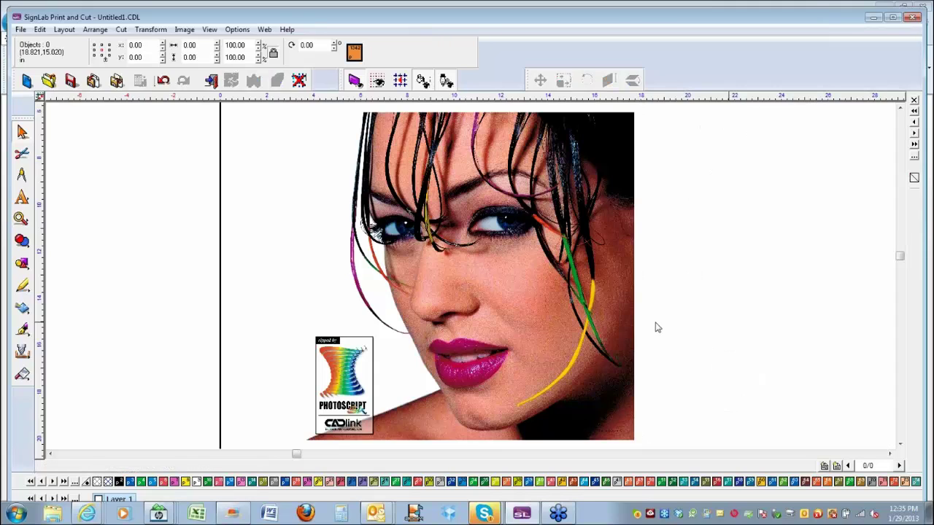
click(396, 263)
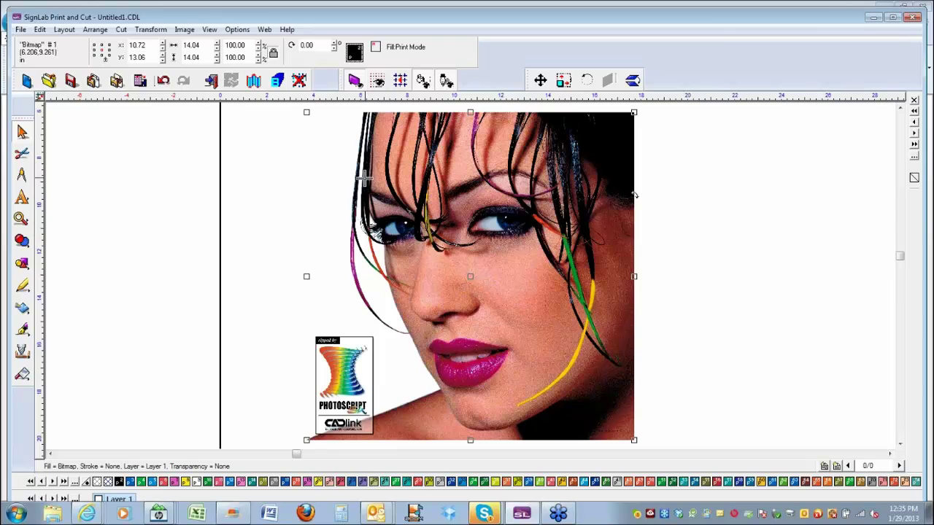
Rerun Contour Cut with Inside/Outside checked and offset 0.00, accepting the Monochrome Filter.
click(121, 30)
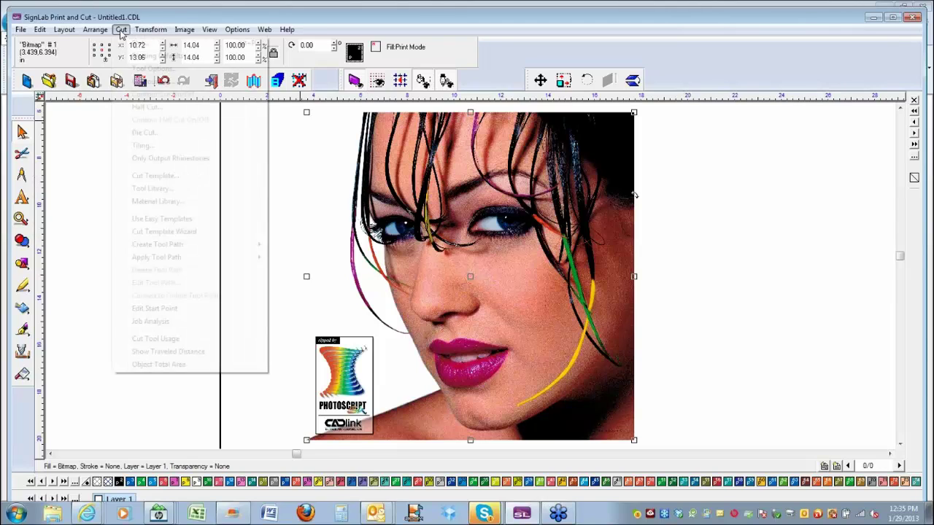
click(148, 81)
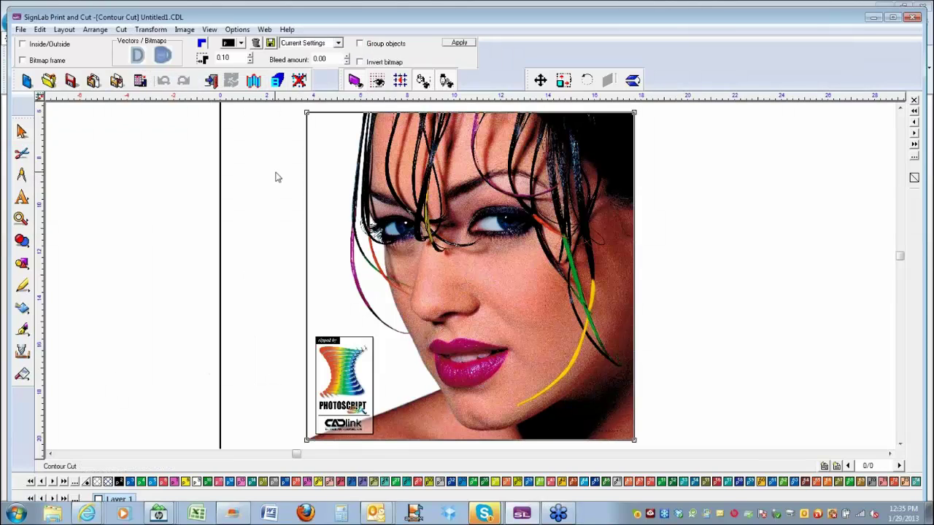
click(23, 44)
double_click(239, 60)
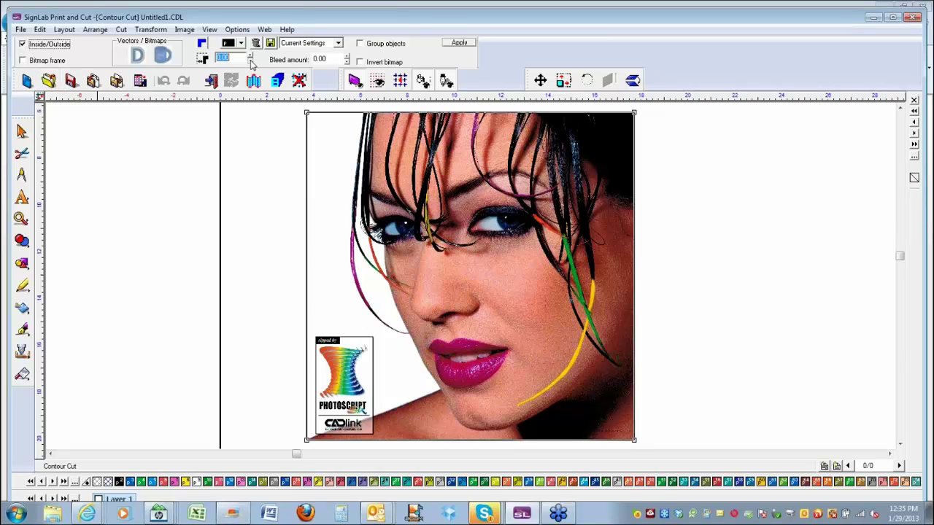
click(239, 60)
click(219, 58)
text(-)
double_click(232, 57)
key(BackSpace)
click(326, 61)
click(458, 42)
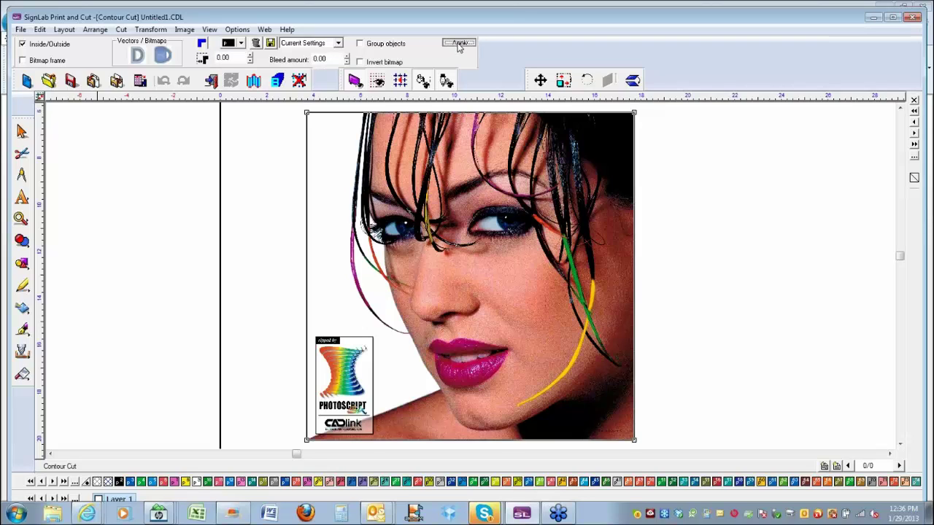
click(558, 290)
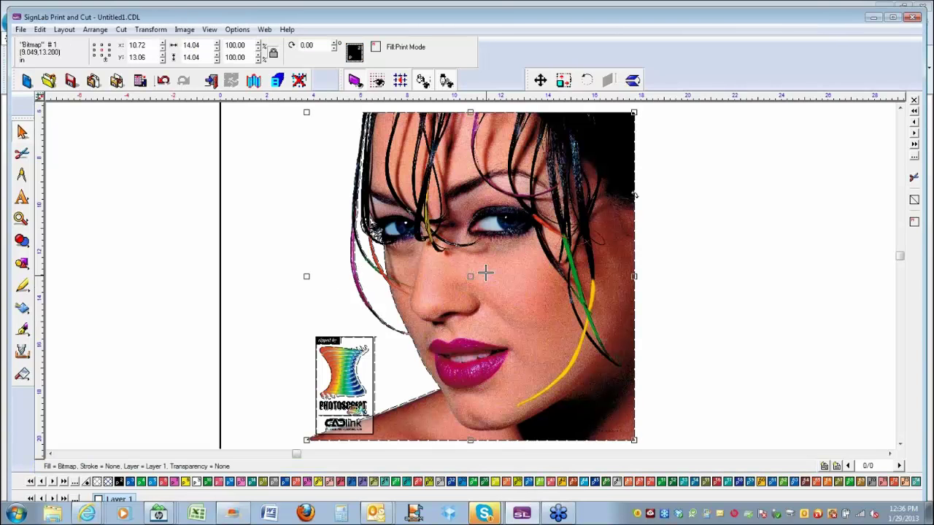
Move the photo left off its contour, then inspect the contour group's polyarcs and nodes.
key(Escape)
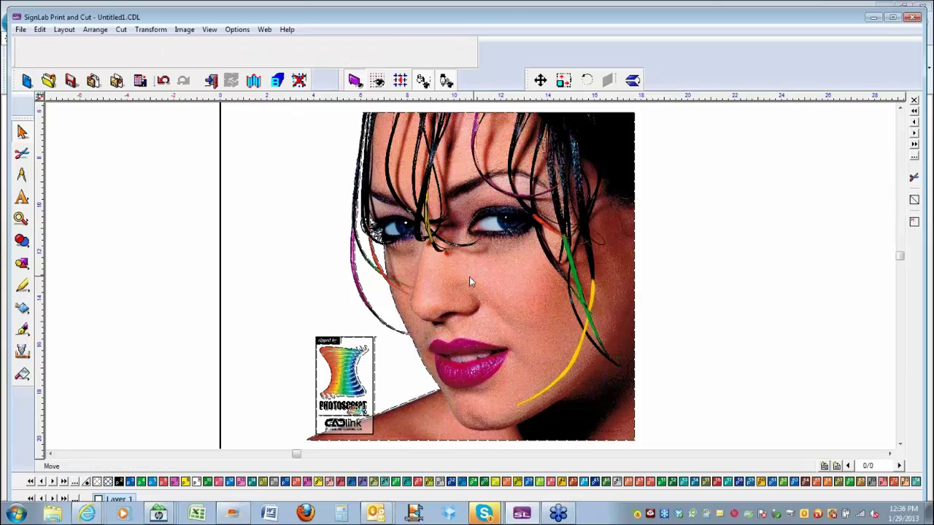
click(469, 277)
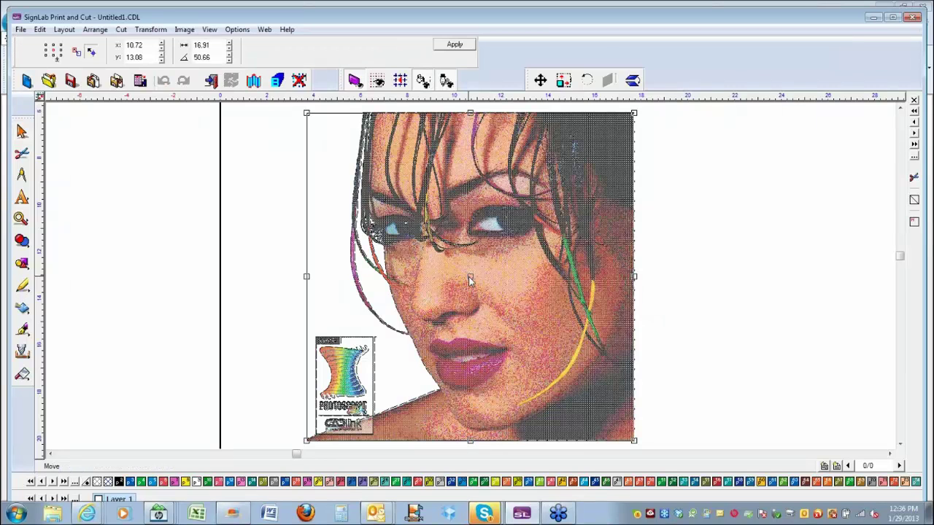
drag(470, 279, 152, 281)
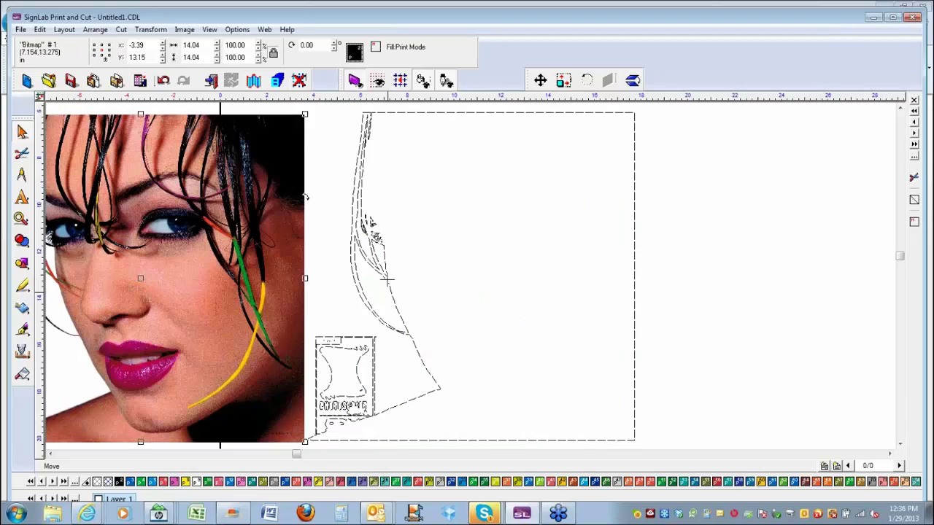
click(386, 278)
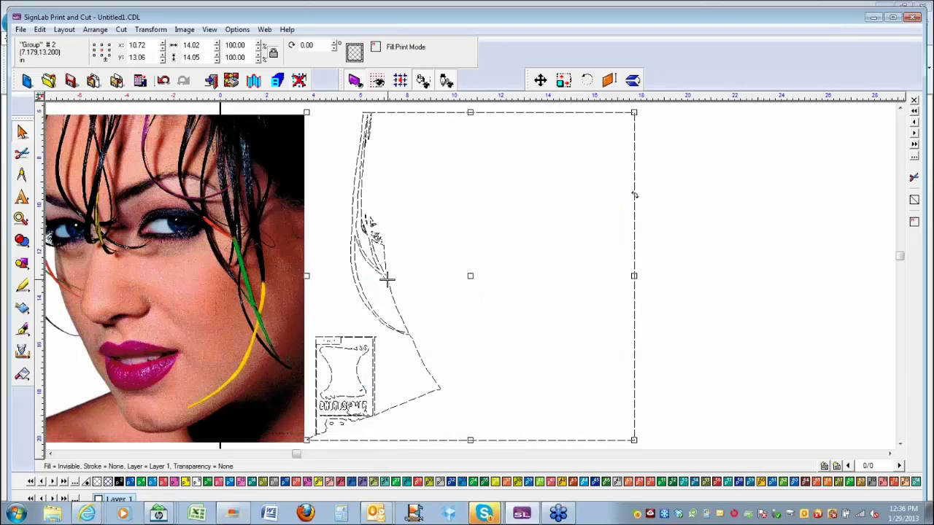
double_click(387, 278)
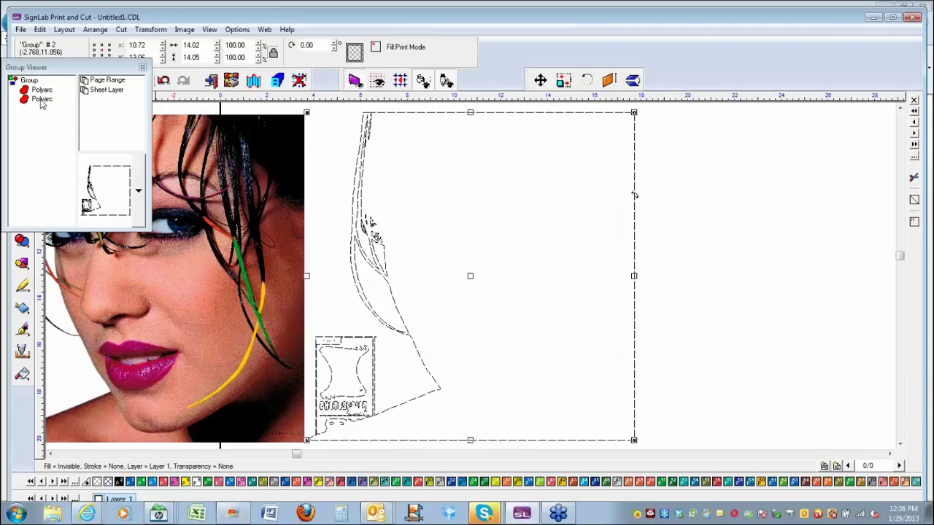
click(41, 100)
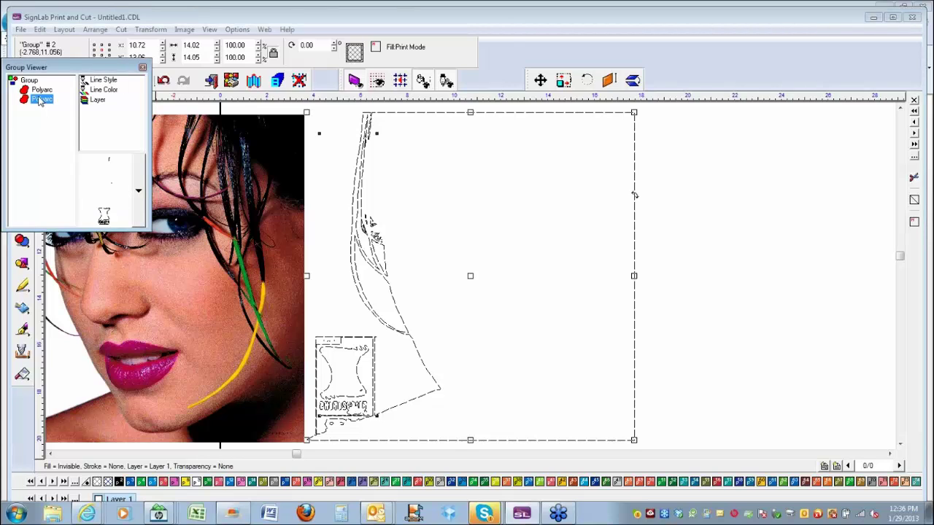
click(40, 89)
double_click(634, 195)
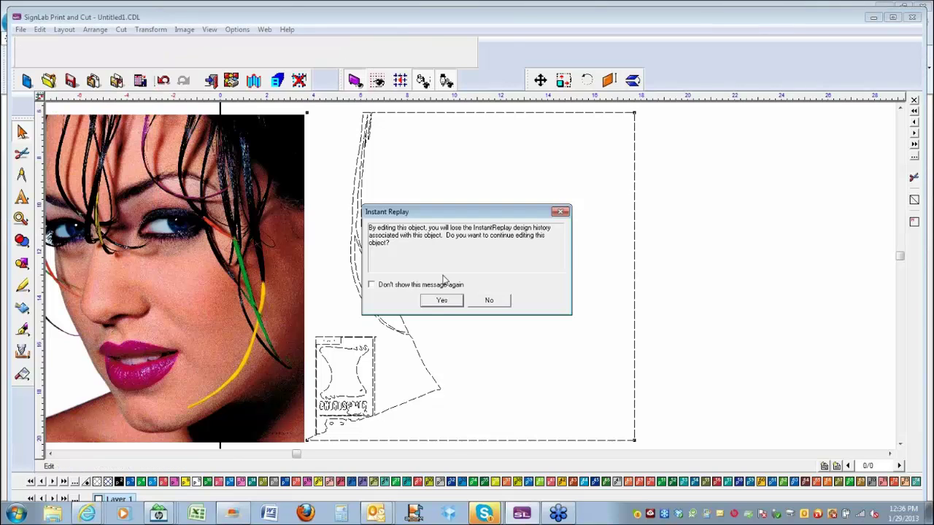
click(451, 305)
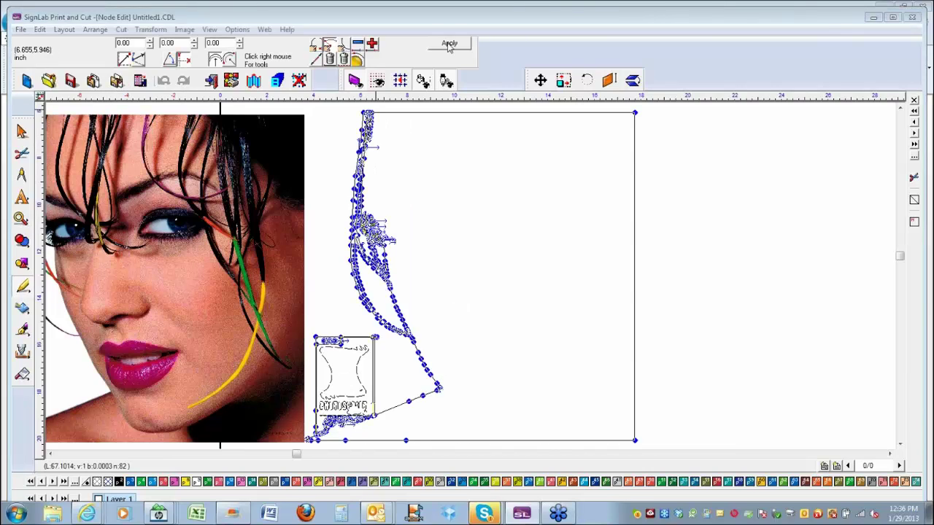
click(449, 44)
click(143, 67)
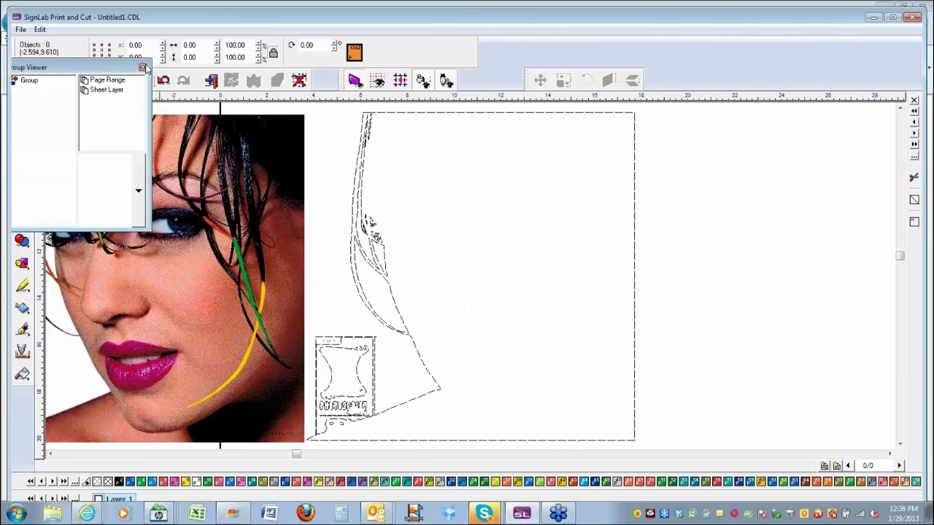
Delete the contour outline group, then delete the ENCADRGB.bmp photo.
key(Delete)
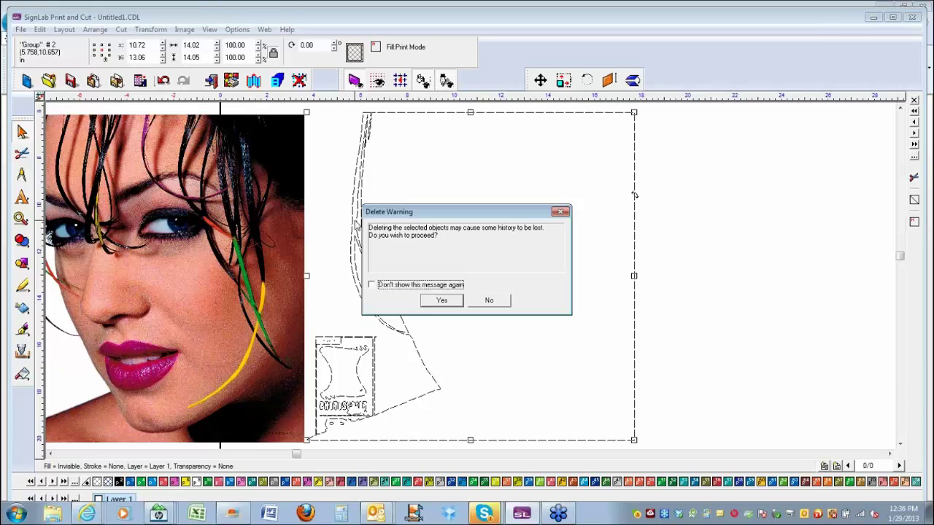
click(440, 303)
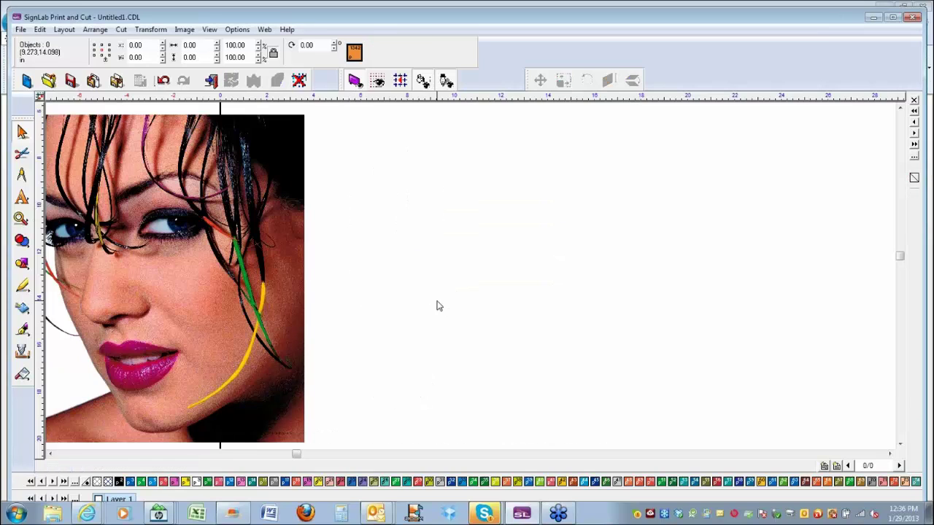
double_click(297, 257)
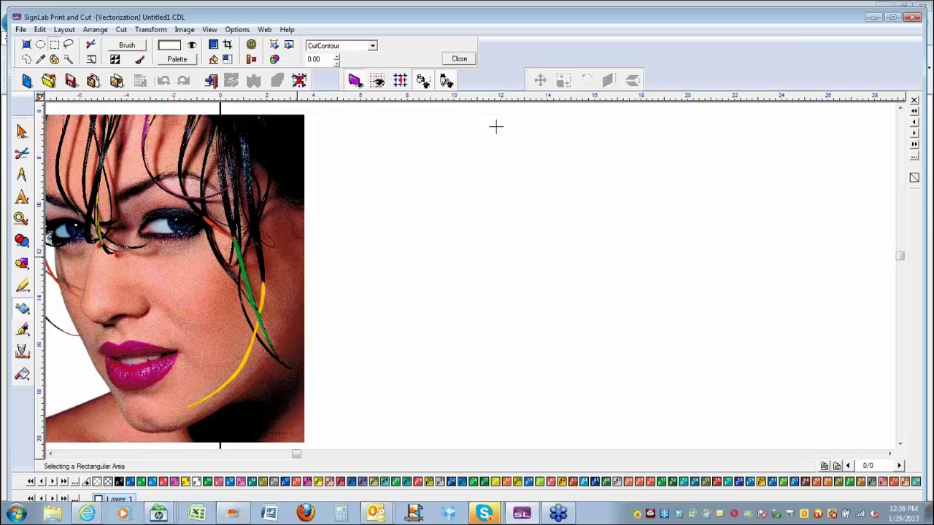
click(459, 58)
key(Delete)
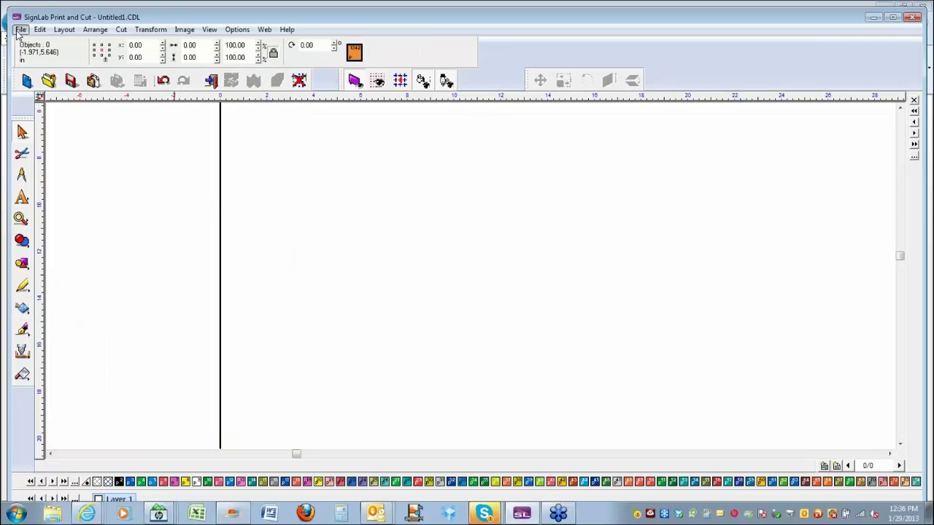
Import Landone one.CDL from the Print N Cut Images folder onto the page.
click(21, 30)
click(44, 125)
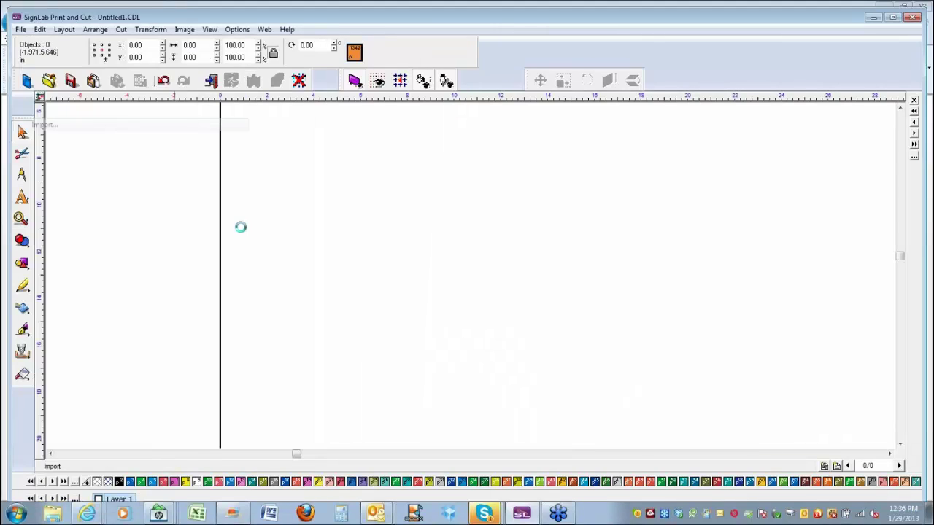
click(761, 322)
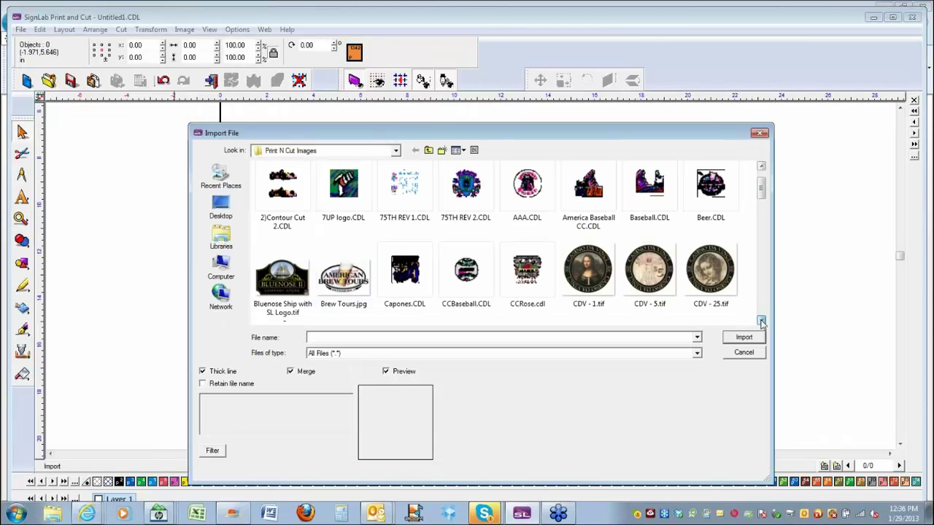
click(761, 322)
click(761, 322)
click(761, 321)
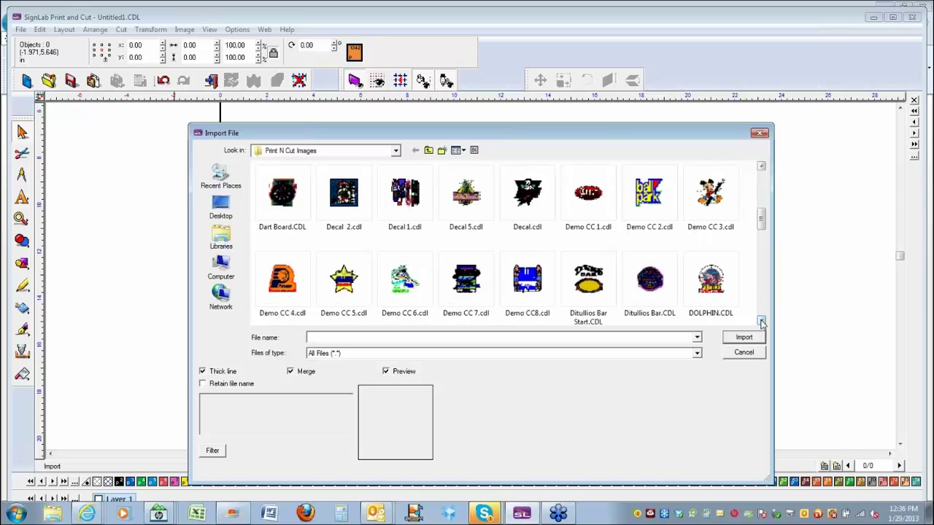
click(762, 321)
click(761, 322)
click(761, 322)
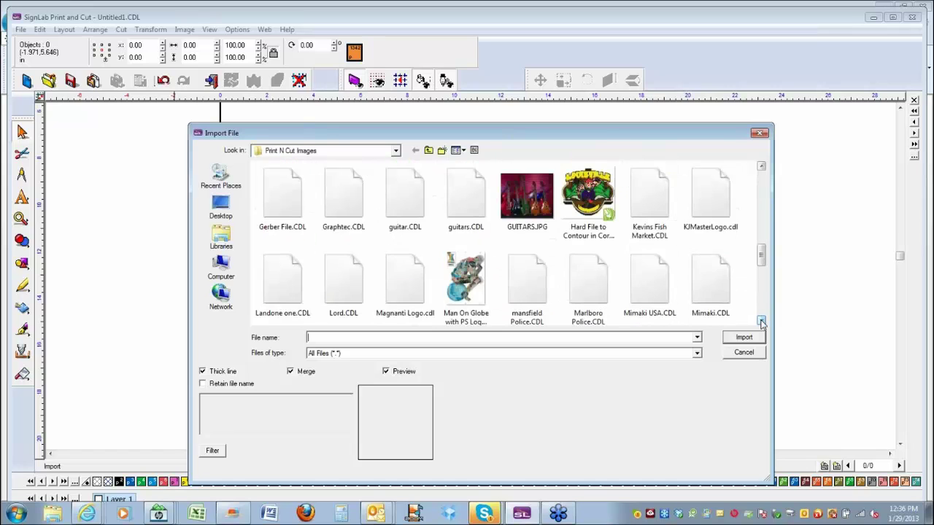
click(761, 322)
click(762, 322)
click(761, 322)
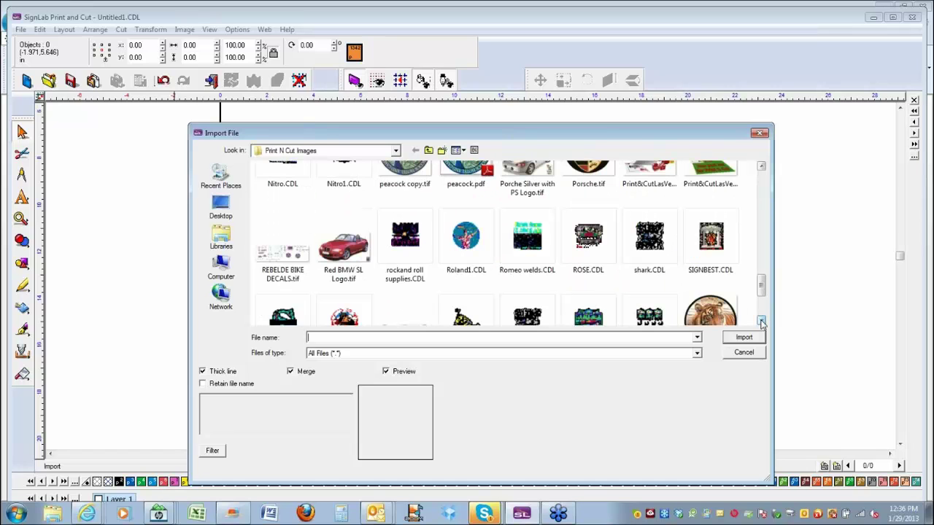
click(761, 322)
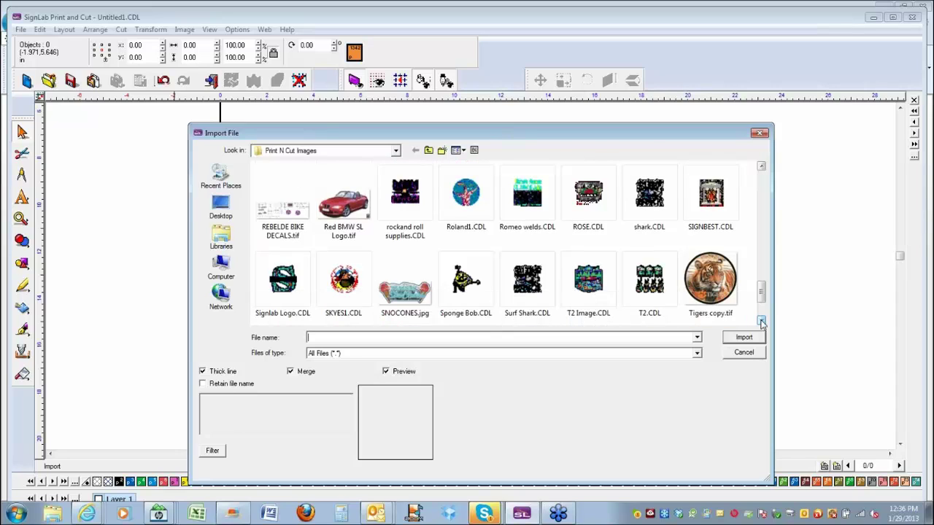
click(761, 322)
click(761, 322)
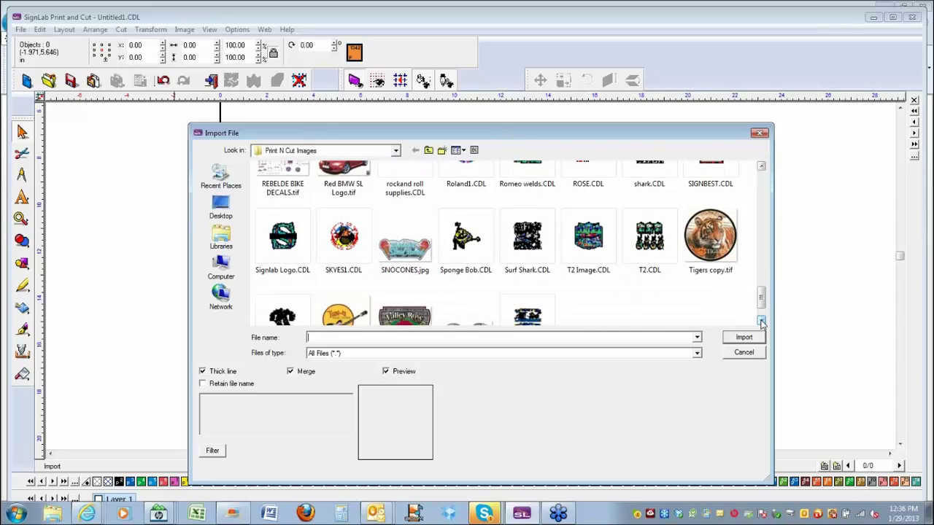
click(761, 322)
click(761, 322)
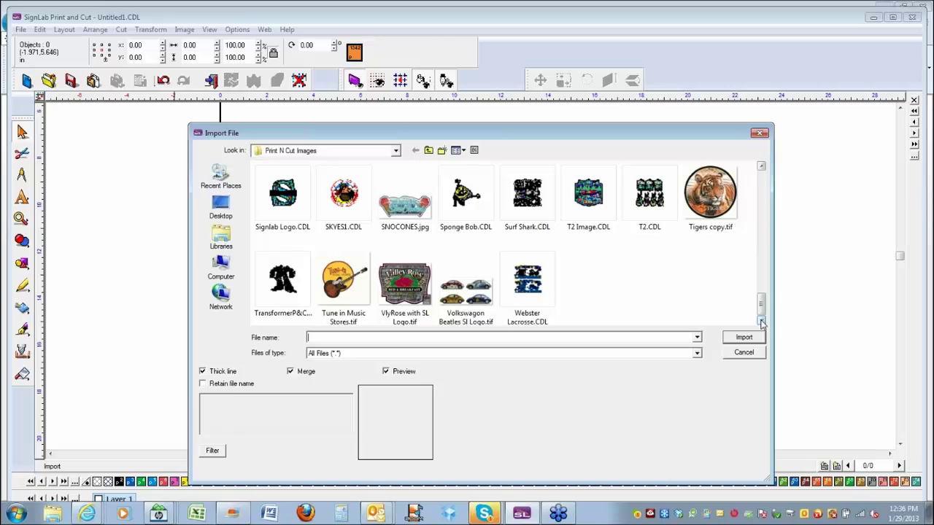
click(761, 169)
click(761, 169)
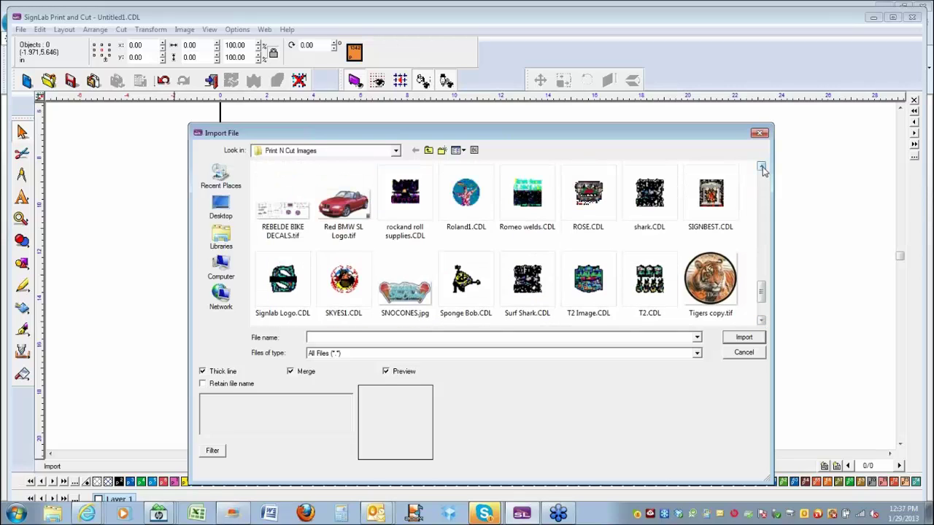
click(761, 169)
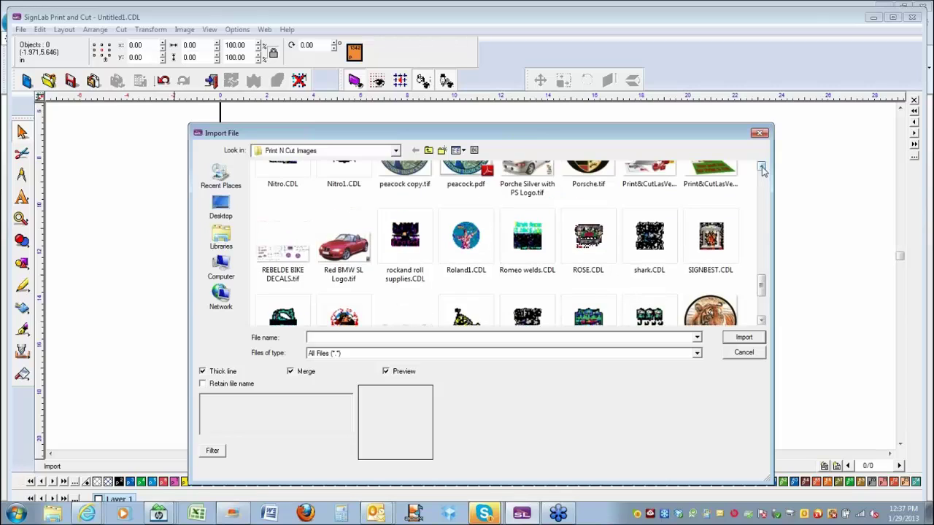
click(761, 322)
click(761, 321)
click(761, 322)
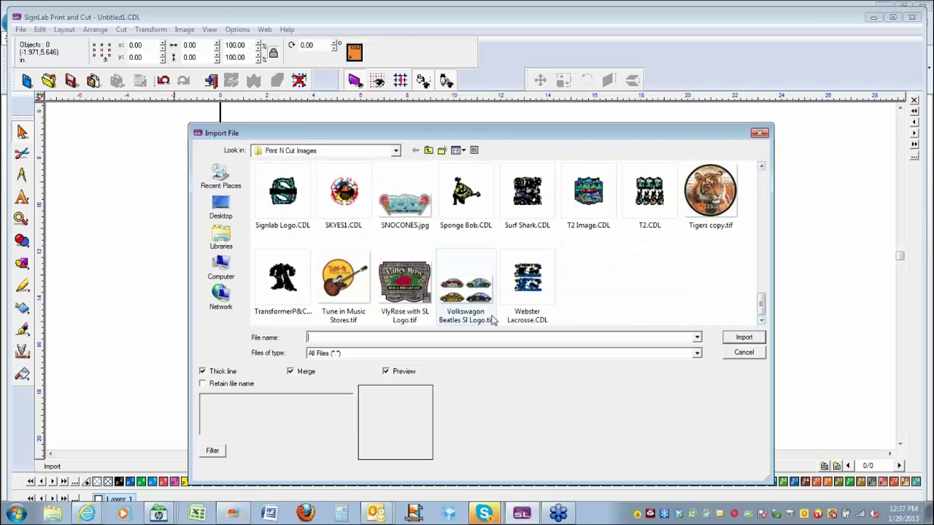
click(761, 169)
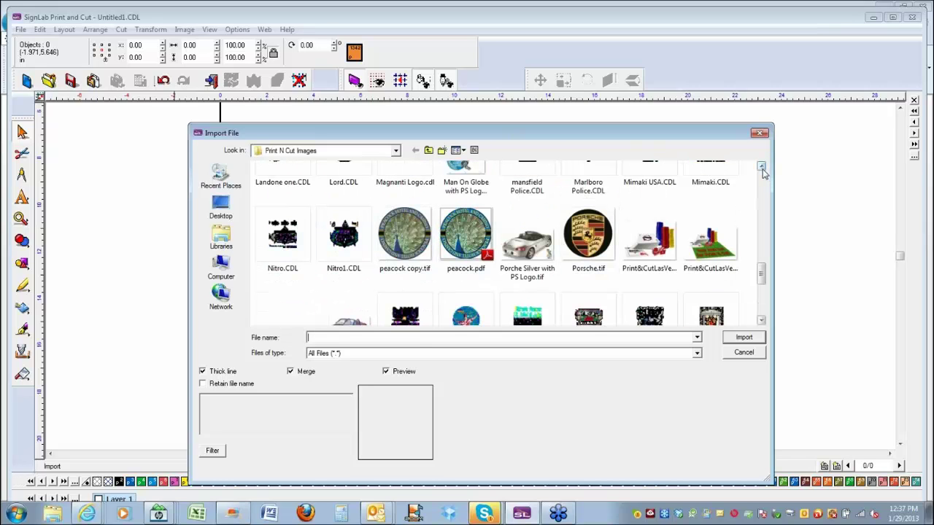
click(761, 168)
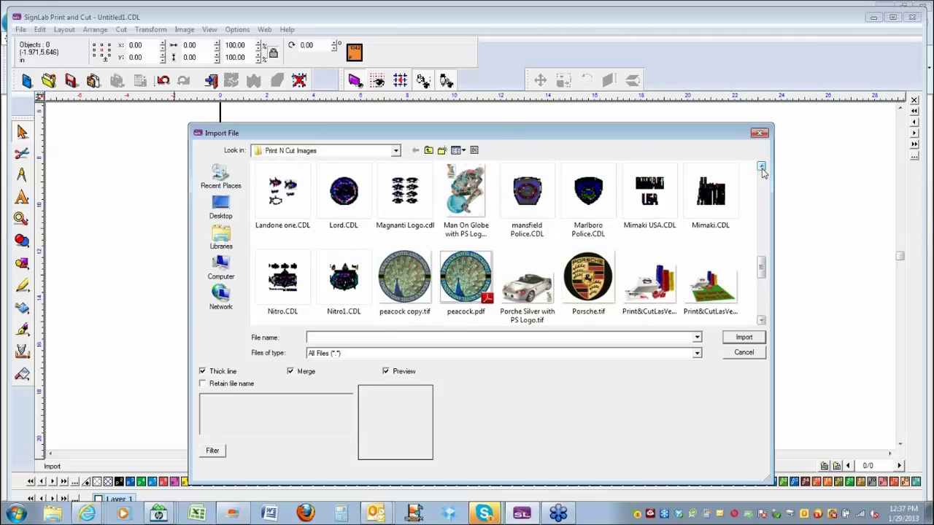
click(761, 168)
double_click(285, 252)
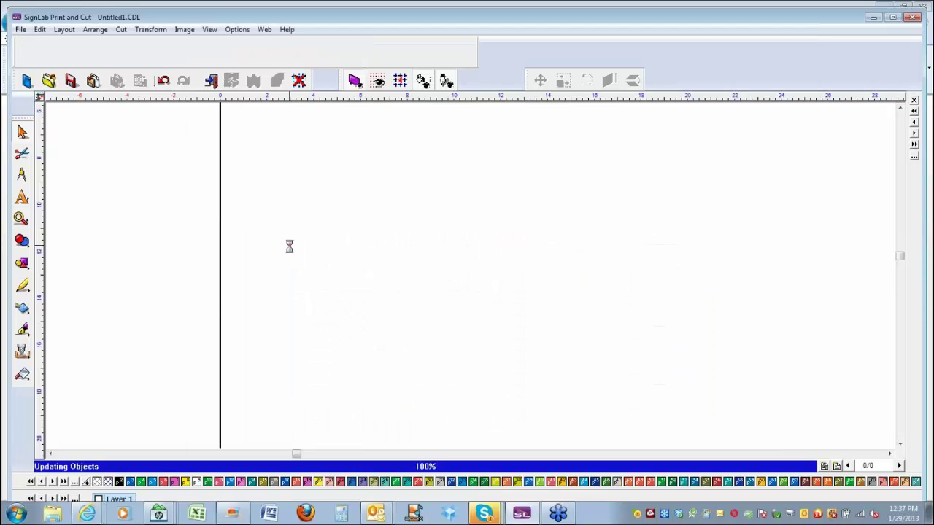
Move the right tarpon photo to the top and delete the other fish, its outline and both LandonOne texts.
click(474, 263)
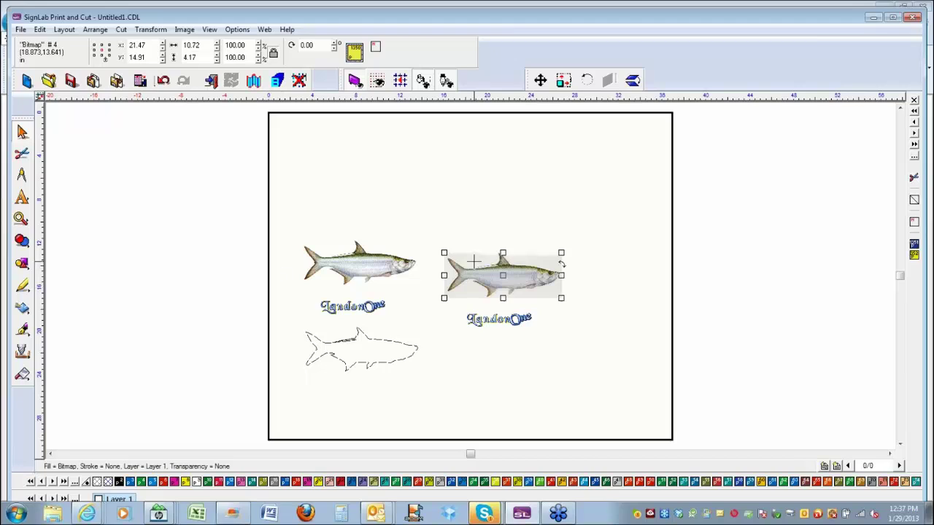
drag(505, 280, 487, 186)
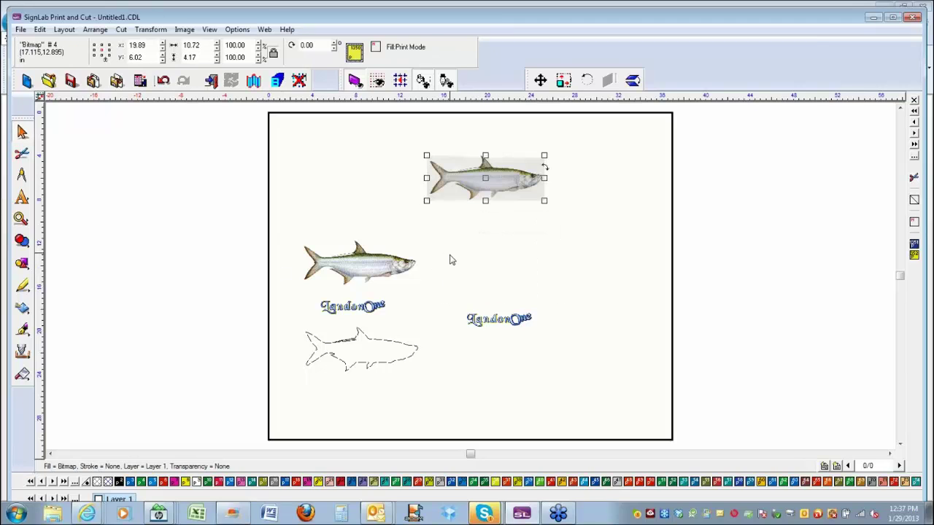
drag(267, 217, 560, 394)
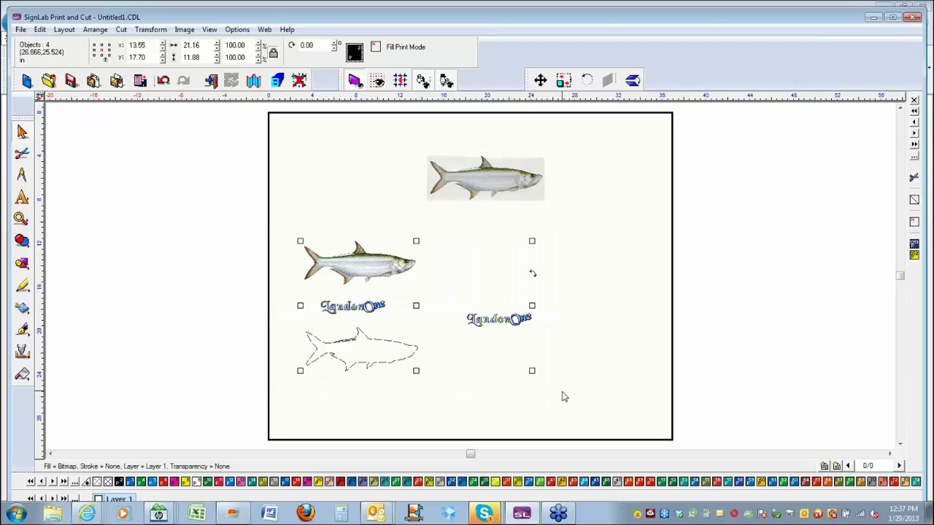
key(Delete)
click(464, 194)
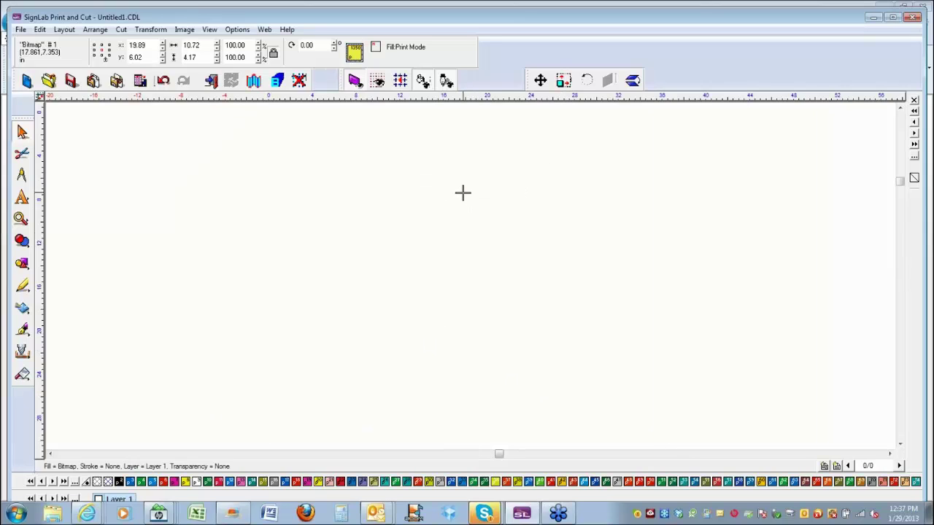
scroll(465, 194, down, 2)
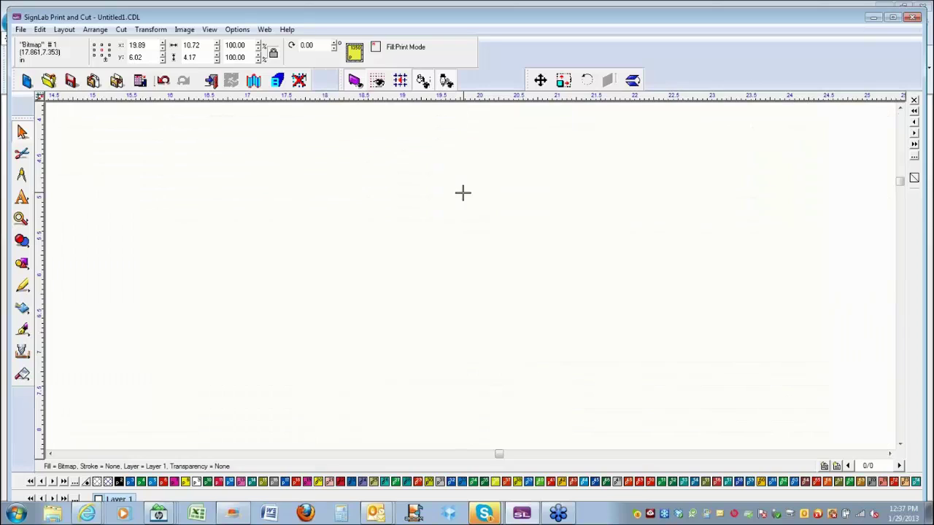
click(184, 32)
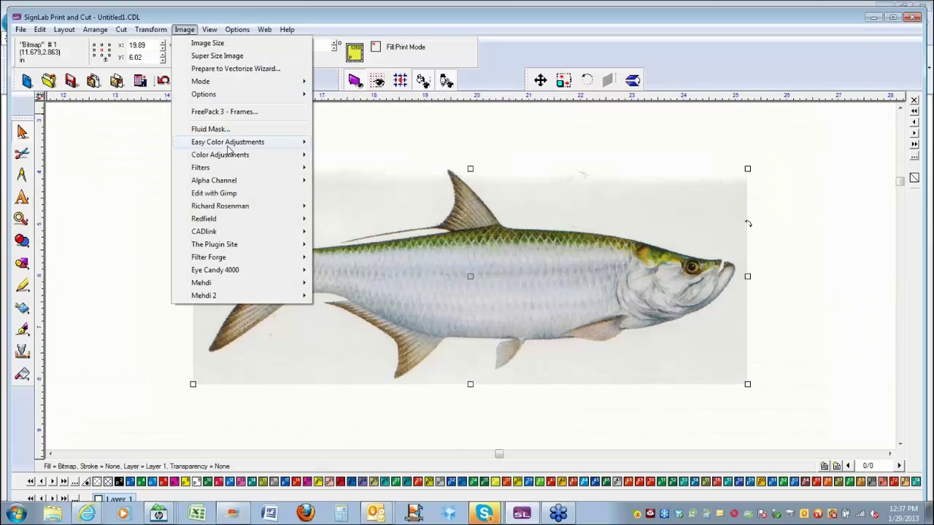
Apply Image > Easy Color Adjustments > Cleanup White to whiten the tarpon photo's grey background.
mouse_move(228, 144)
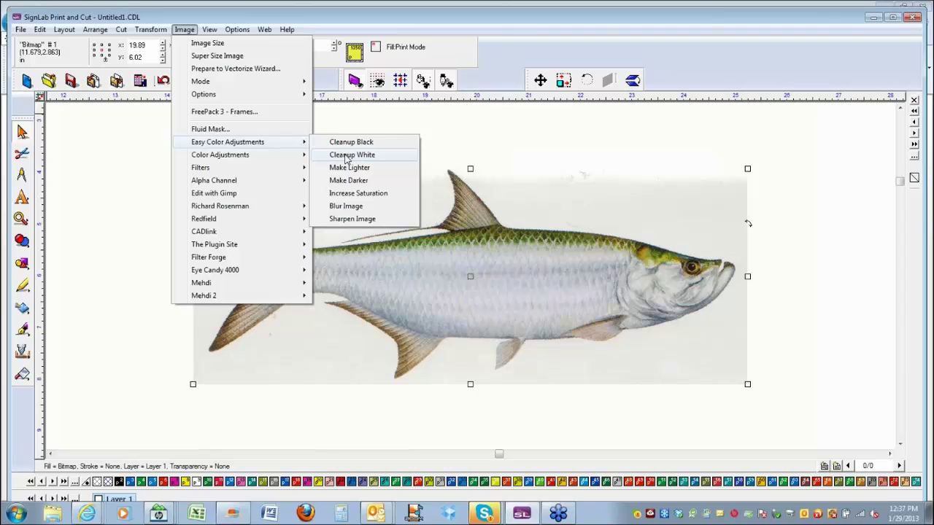
click(346, 156)
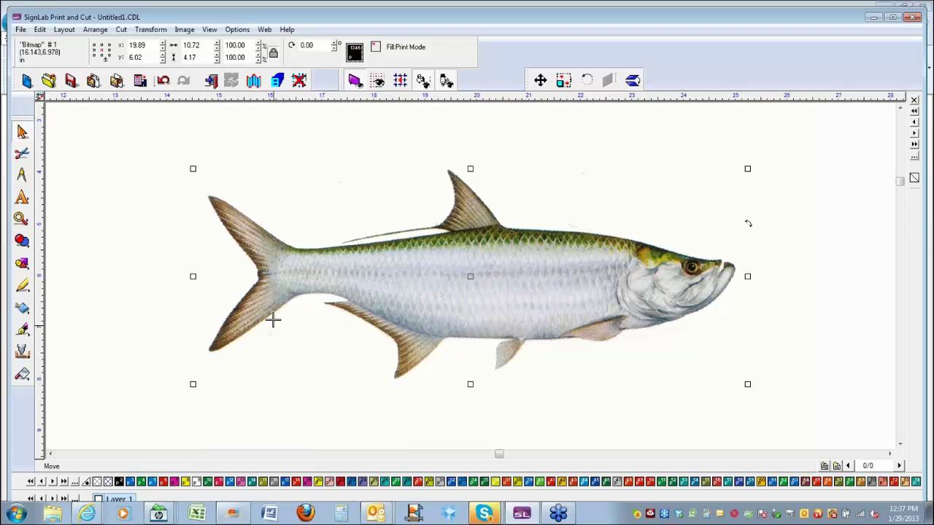
click(21, 219)
Zoom in on the tarpon's fin and apply Cleanup White a second time.
click(56, 224)
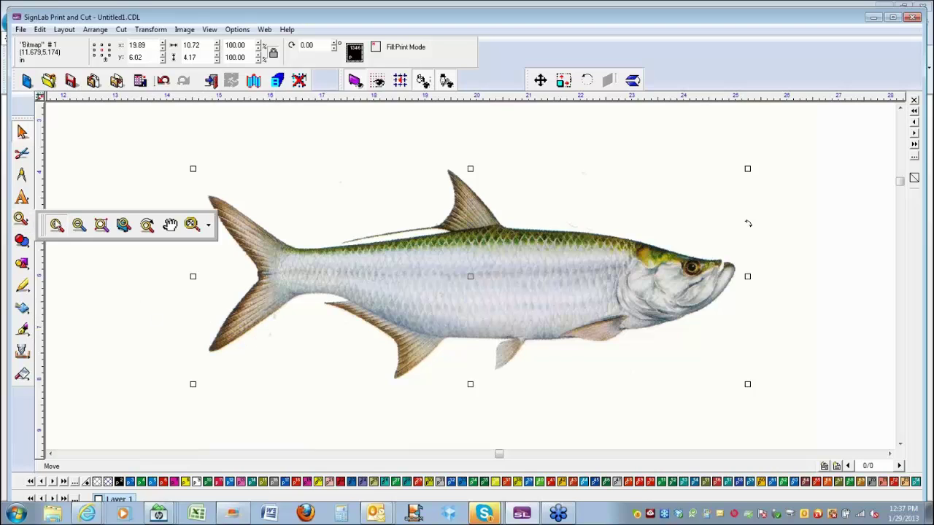
drag(249, 302, 295, 359)
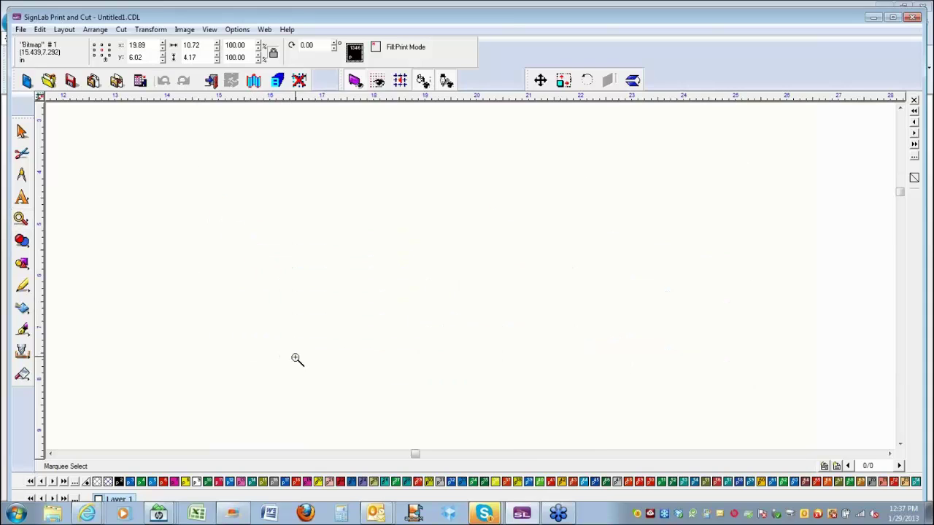
click(185, 30)
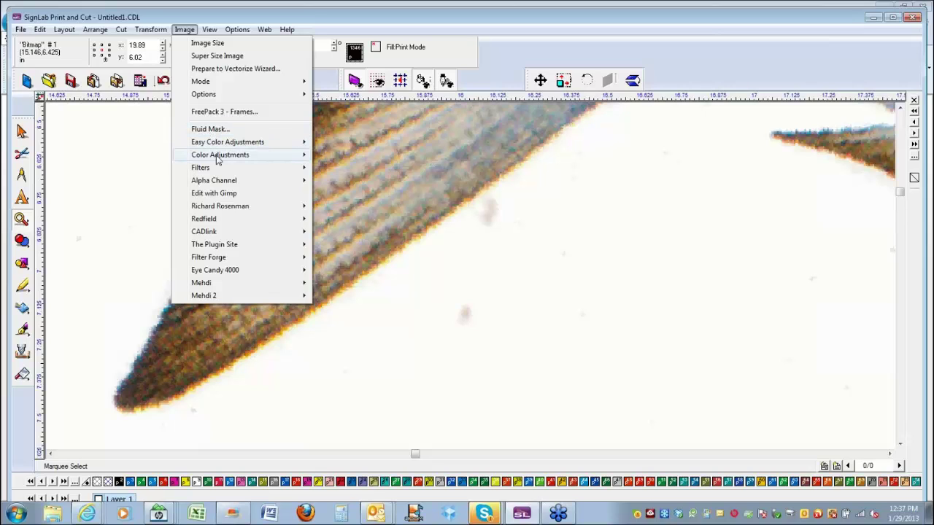
mouse_move(282, 142)
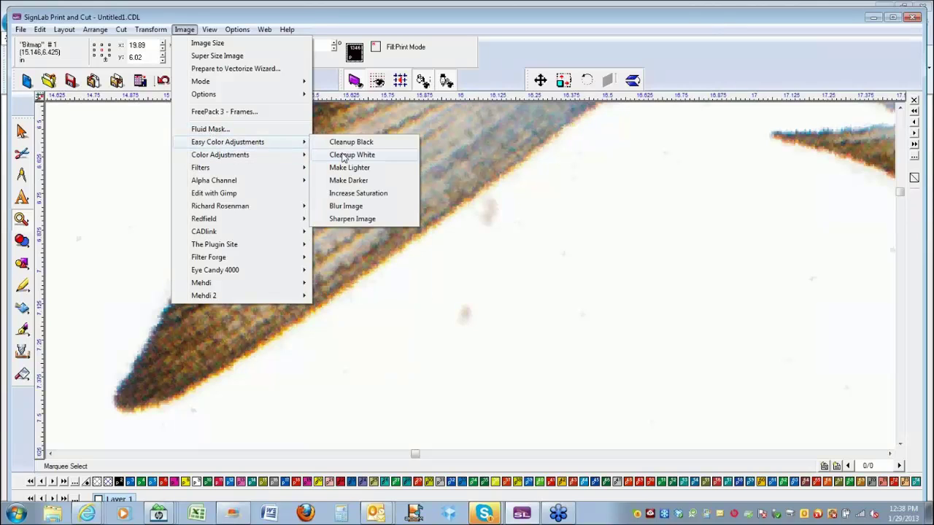
click(341, 156)
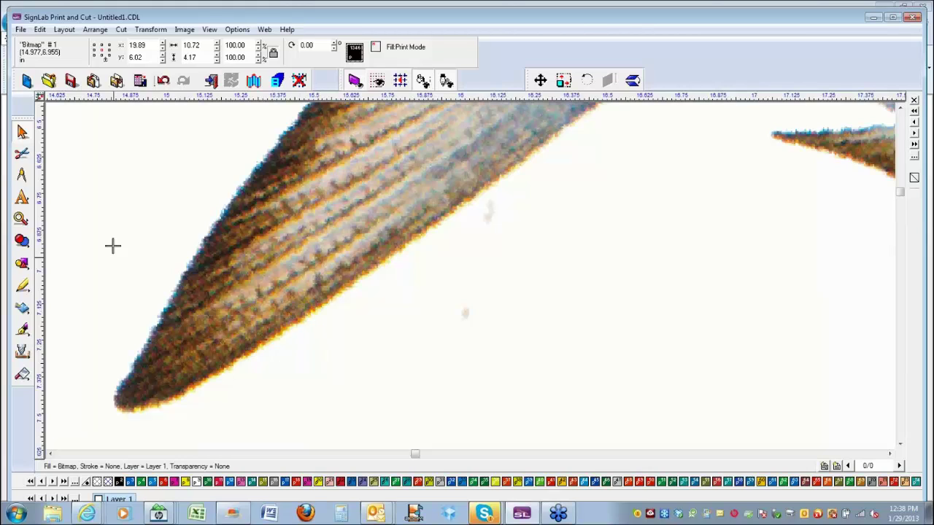
In Vectorization, brush out the grey specks near the tarpon's fin, then close bitmap editing.
double_click(255, 251)
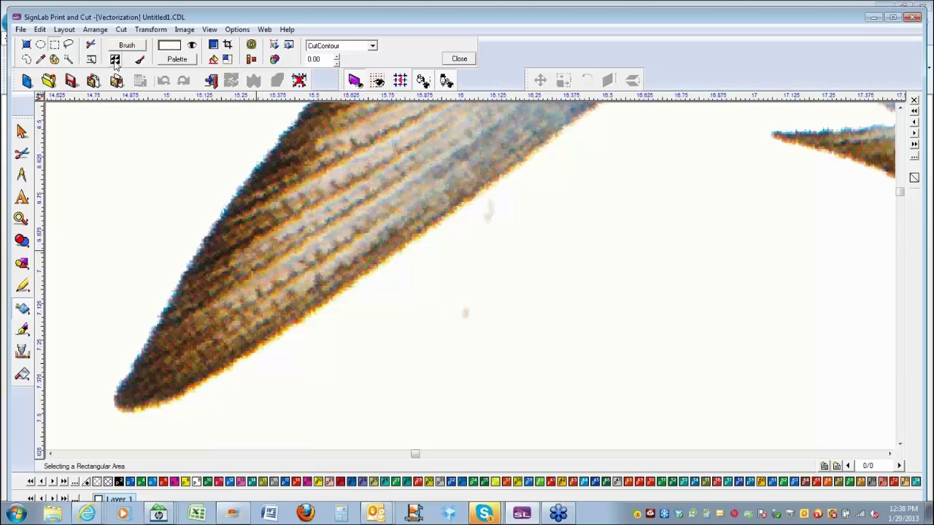
click(125, 46)
click(197, 98)
click(141, 61)
drag(473, 298, 505, 216)
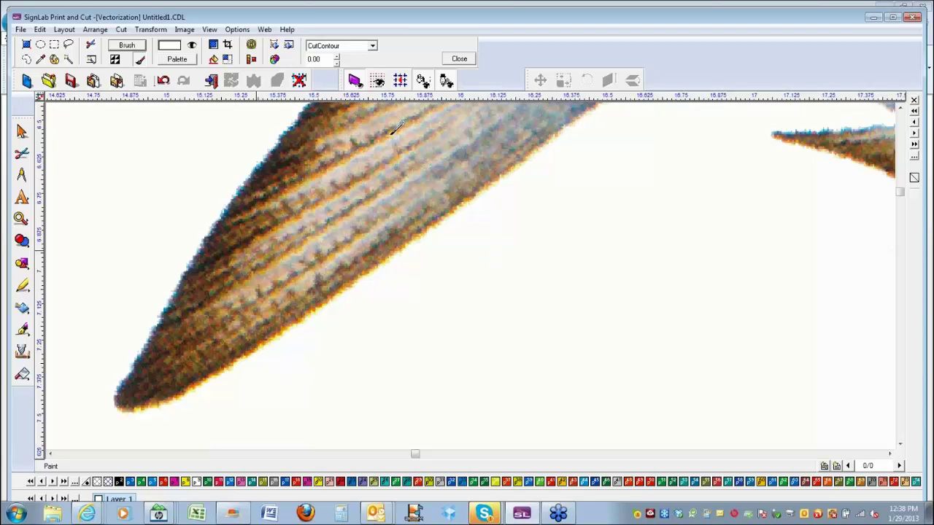
click(460, 60)
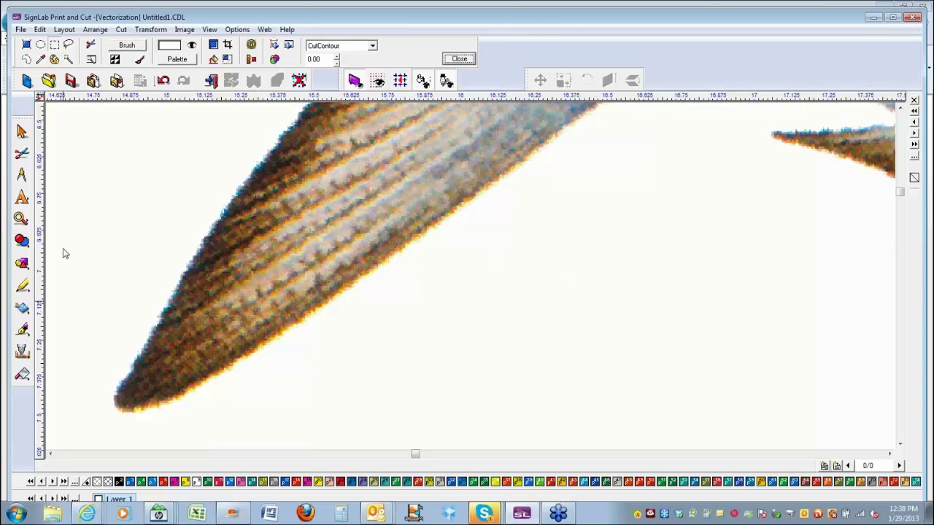
click(469, 62)
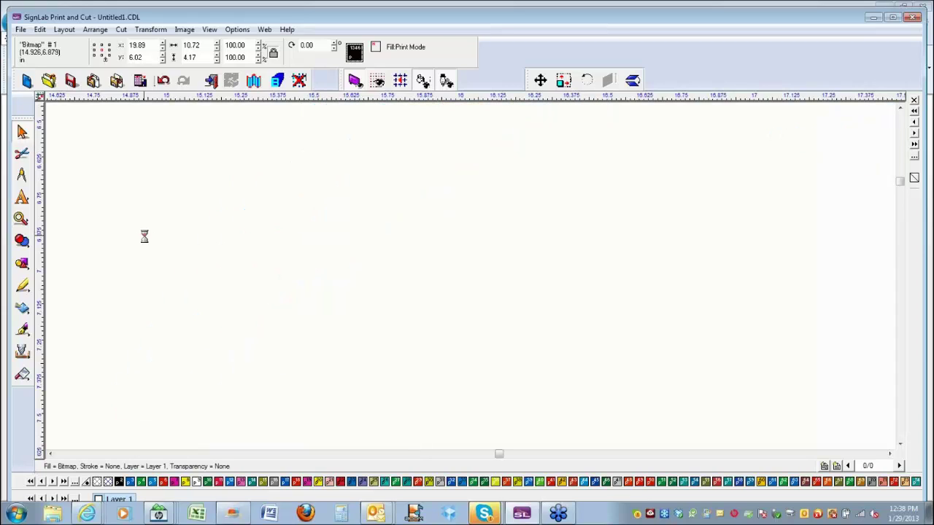
Create a Contour Cut with Inside/Outside unchecked, traced at threshold 253.
click(121, 30)
click(146, 80)
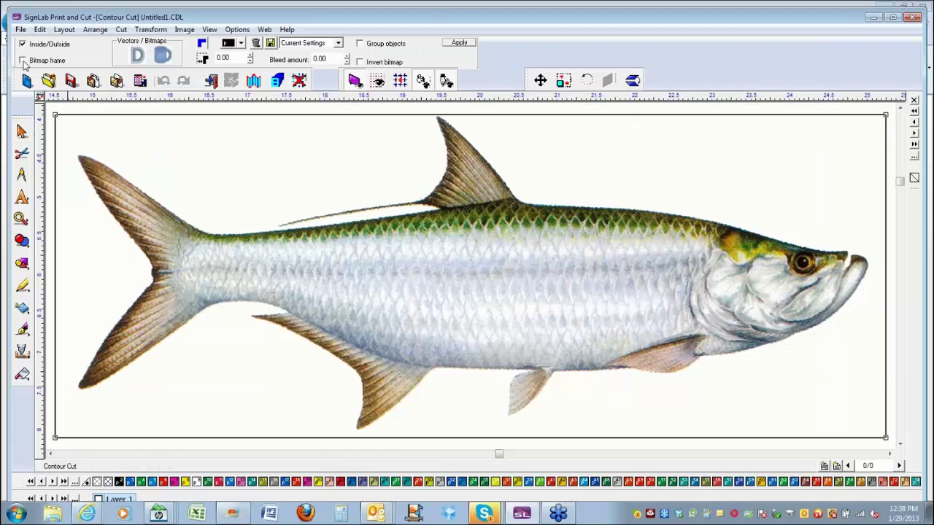
click(23, 44)
click(459, 43)
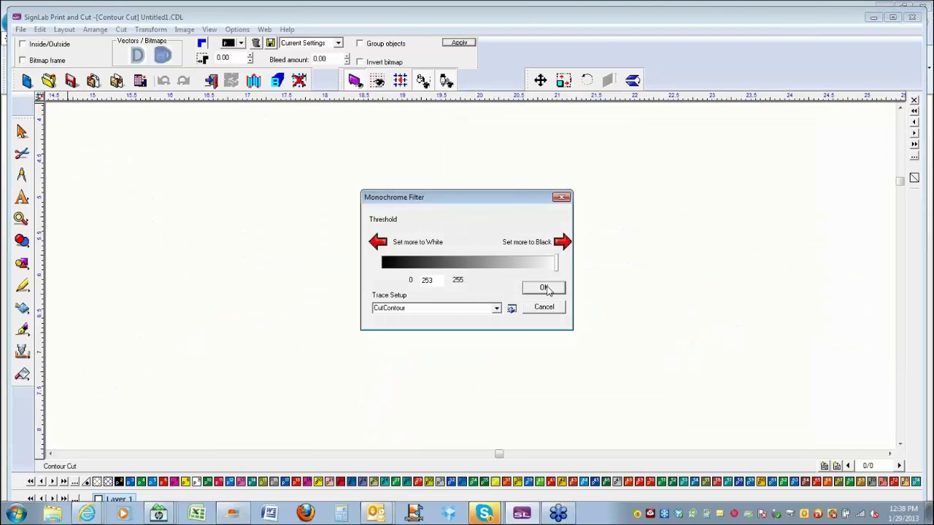
click(543, 289)
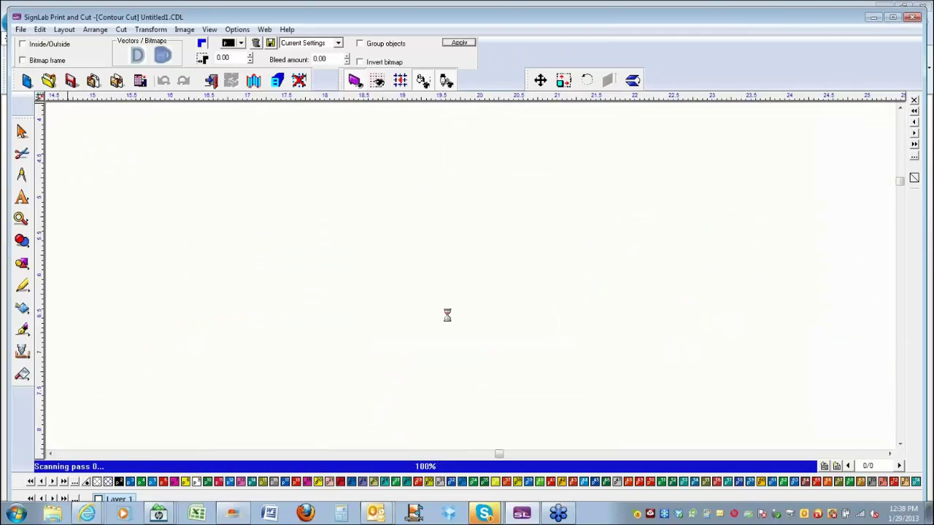
Zoom out, select the new contour cut line and move it up above the fish.
key(F3)
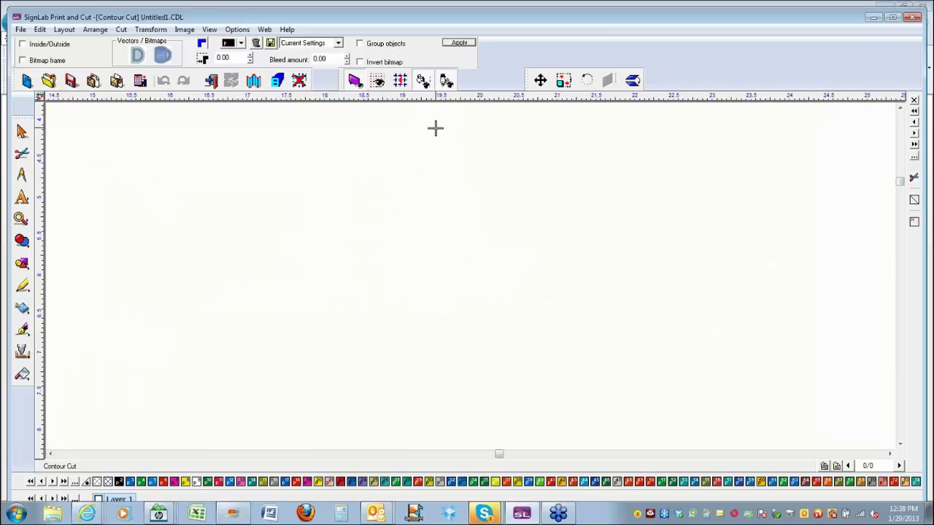
click(443, 125)
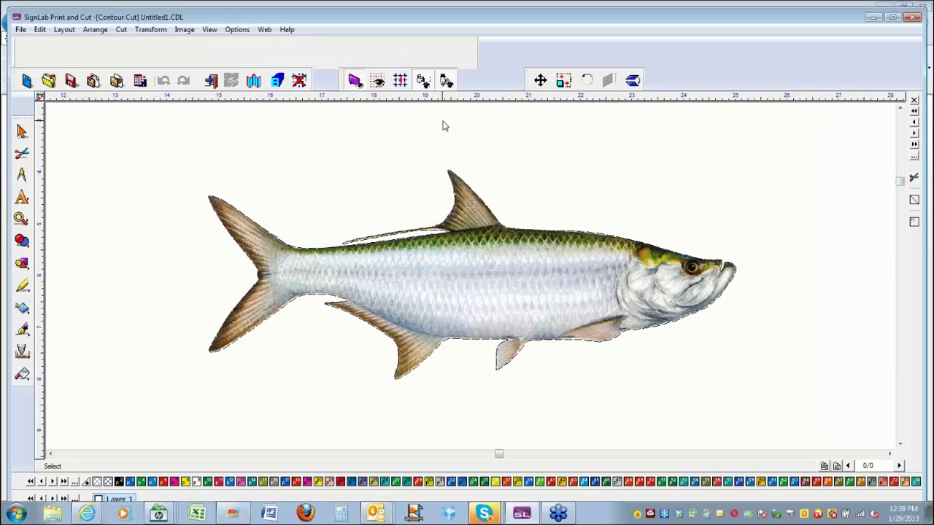
click(426, 231)
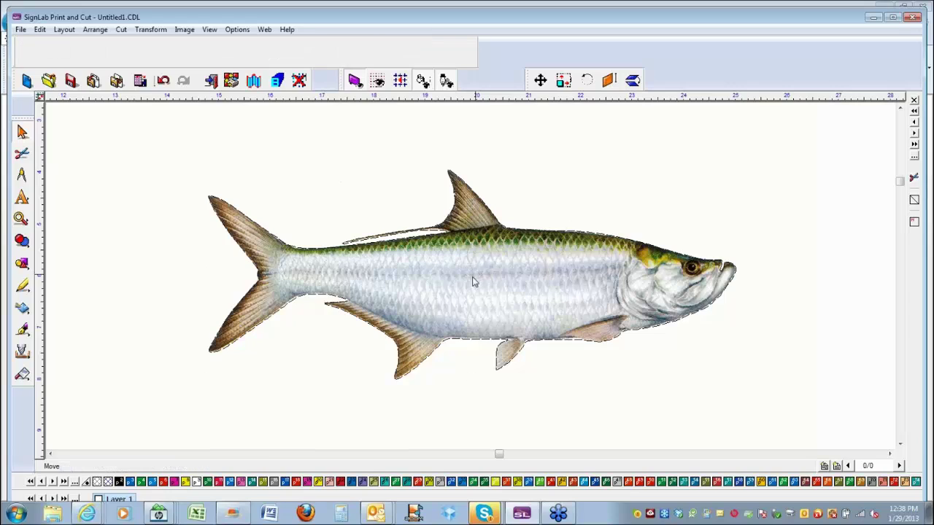
drag(471, 275, 471, 97)
Select the tarpon photo and its contour line, delete both with confirmation, and view the whole page.
right_click(471, 96)
click(337, 195)
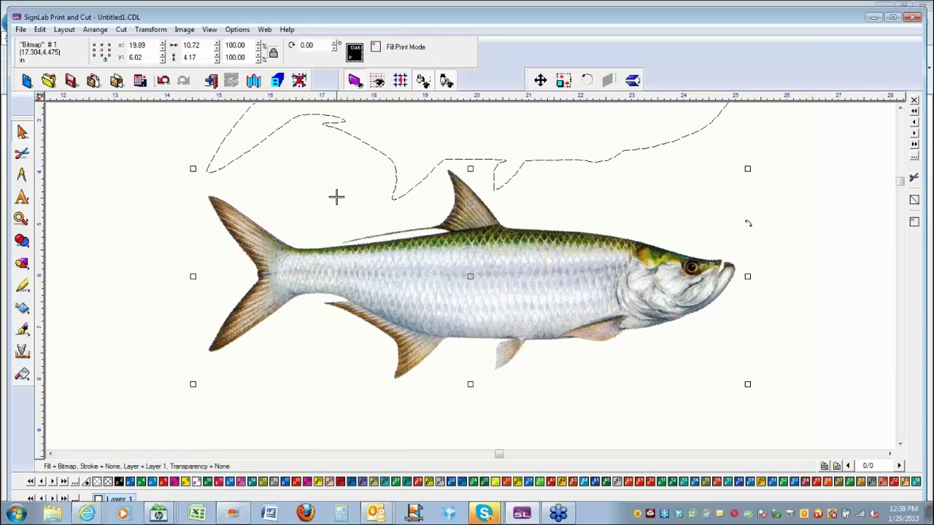
key(ctrl+a)
key(F4)
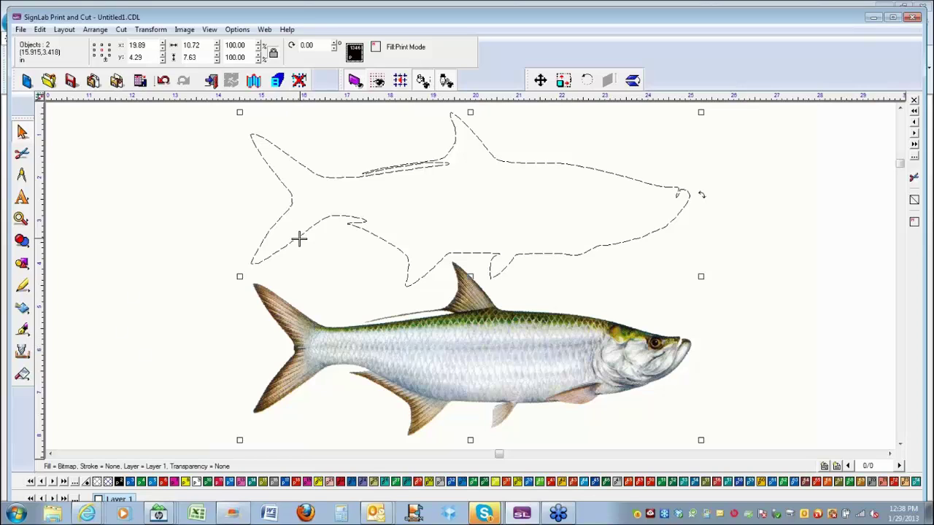
key(Delete)
click(438, 300)
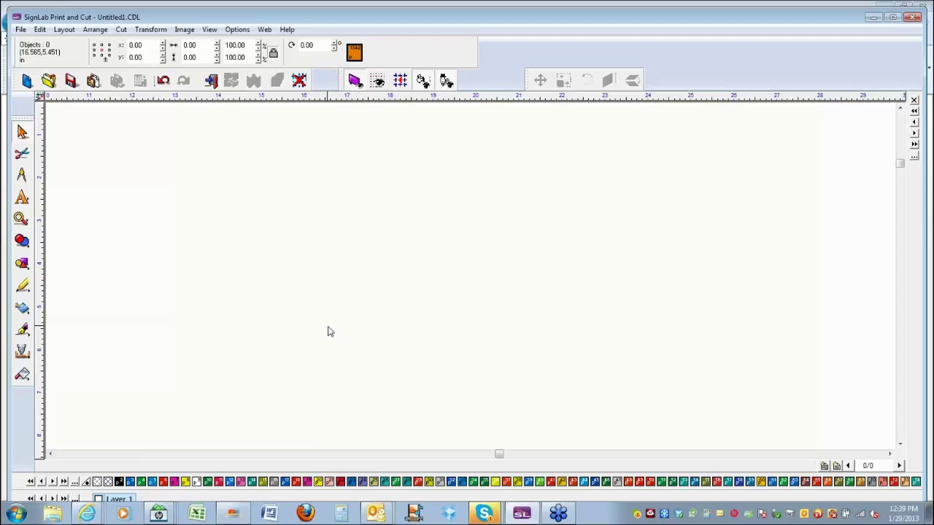
key(F4)
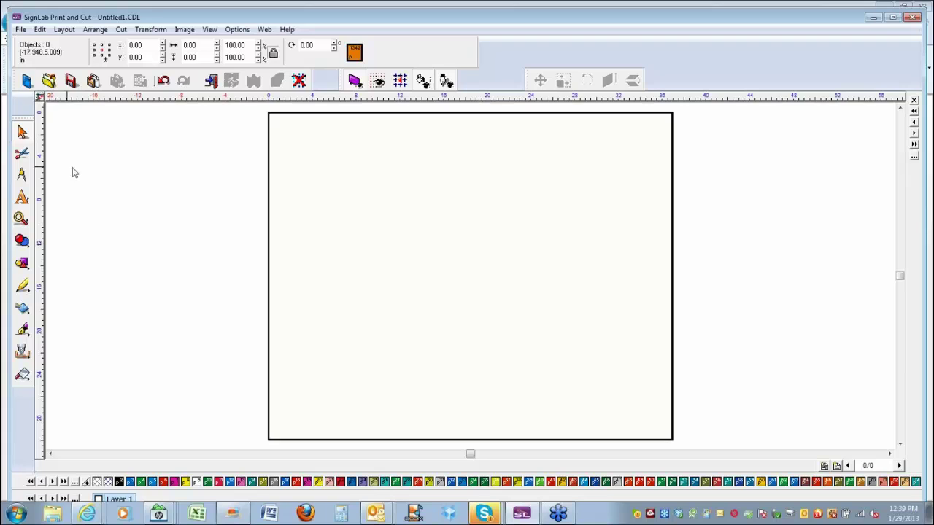
Start a File > Import and browse up into the Images folder.
click(20, 31)
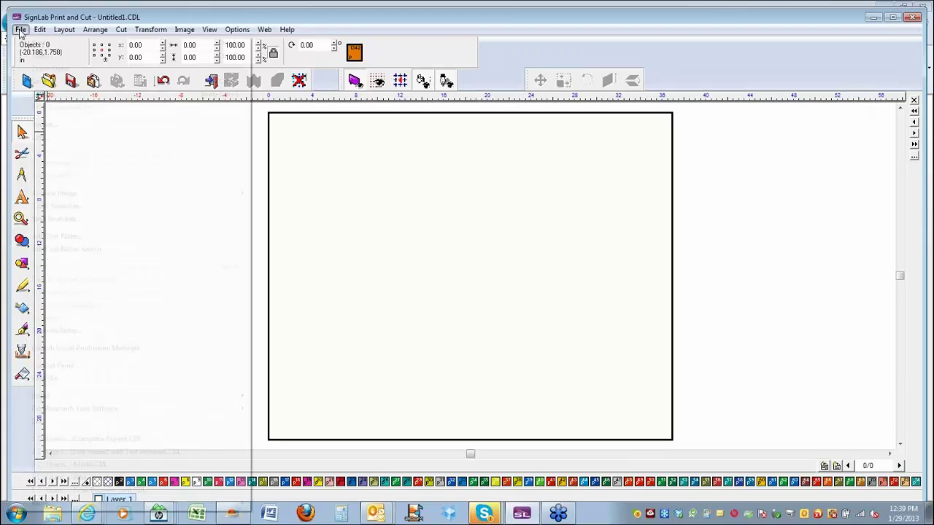
click(47, 127)
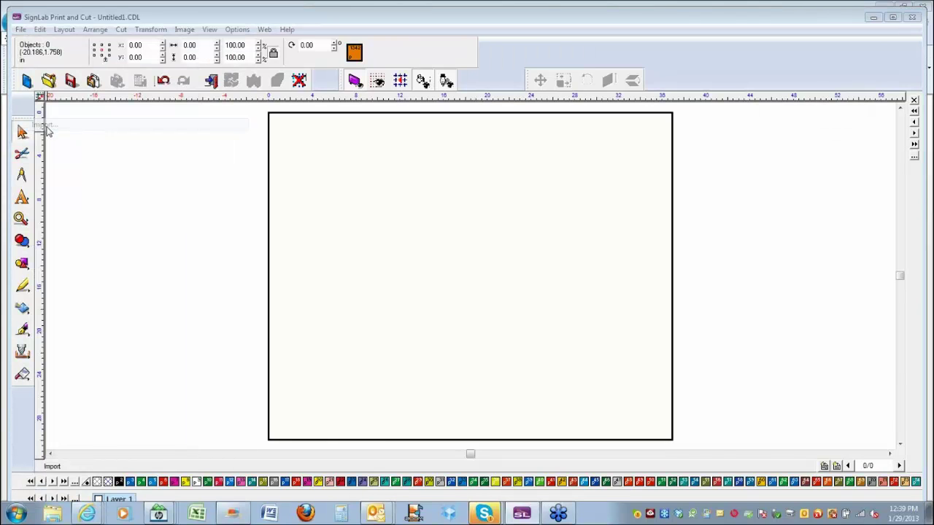
click(428, 150)
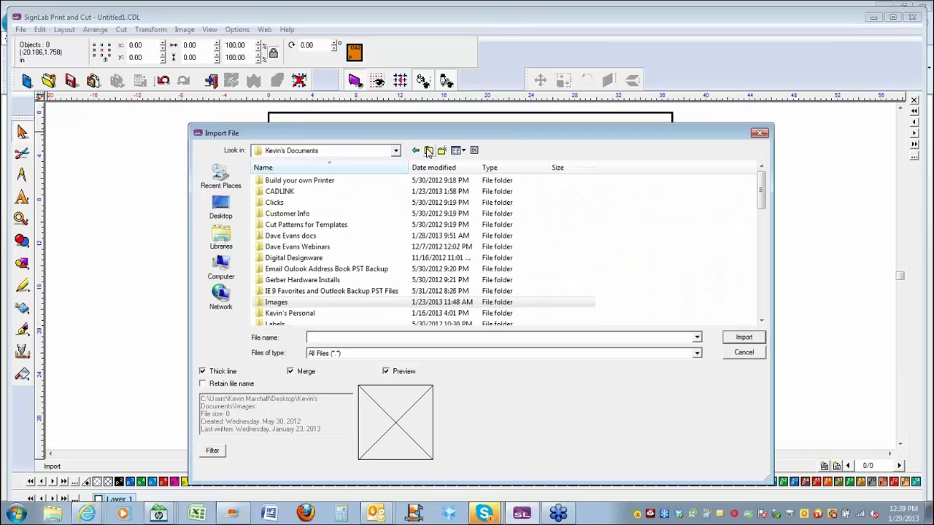
click(284, 305)
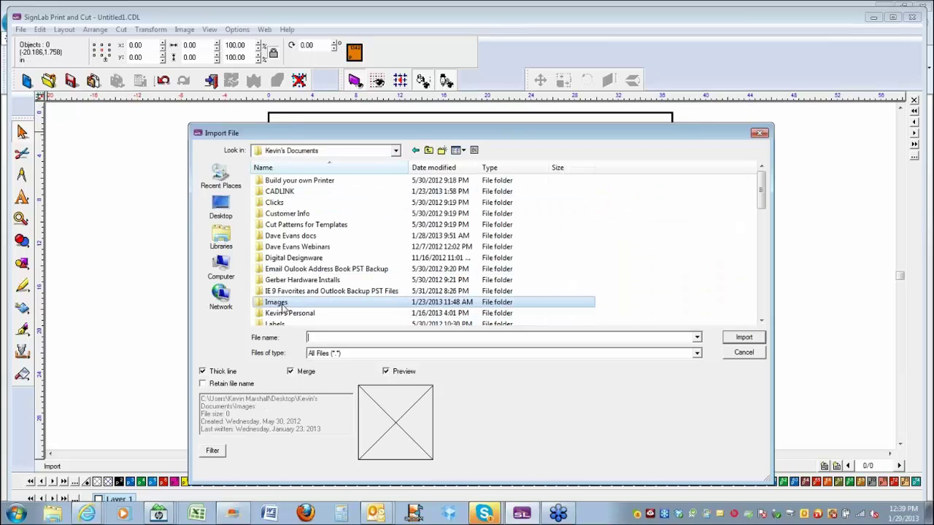
double_click(284, 305)
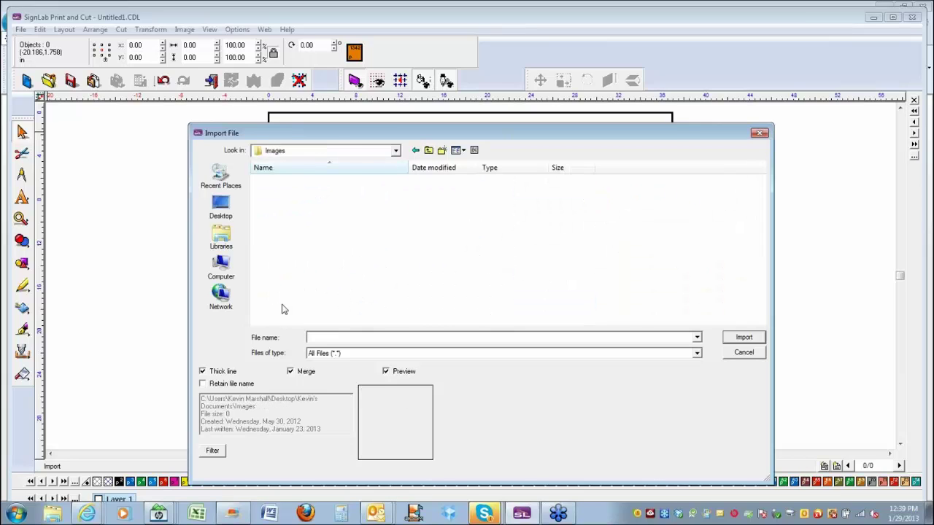
Open Fluid Mask Files and import Orange Hair Girl.tif, placing it on the page.
click(761, 321)
click(762, 321)
click(762, 321)
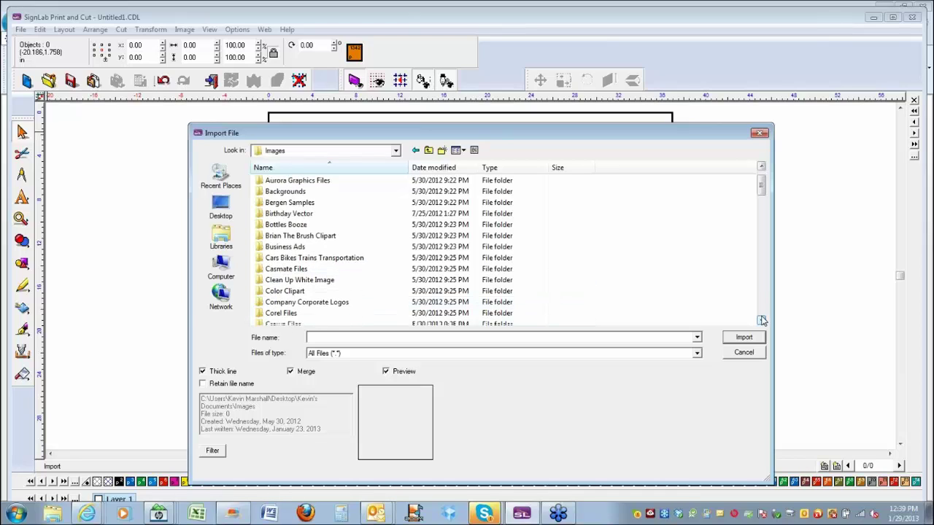
click(762, 320)
click(762, 320)
click(762, 320)
click(762, 321)
click(762, 320)
click(762, 320)
click(762, 320)
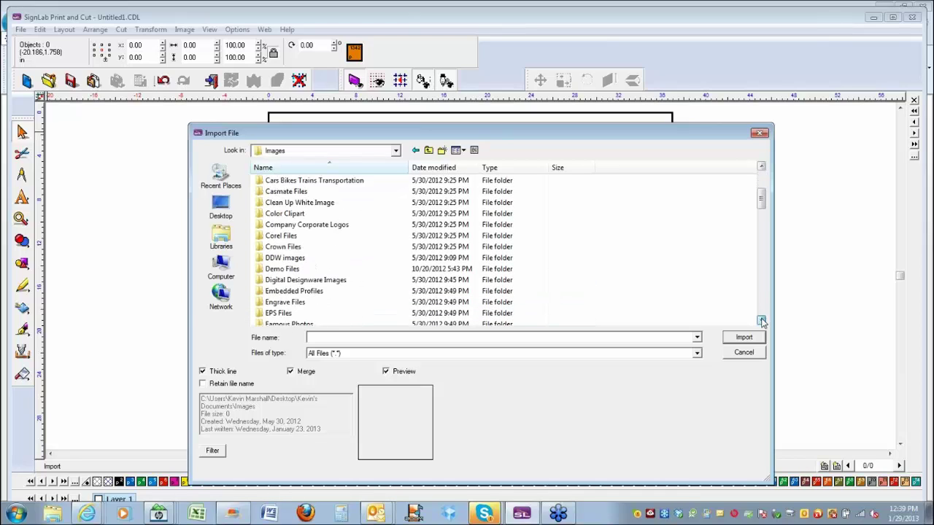
scroll(295, 295, down, 2)
double_click(296, 295)
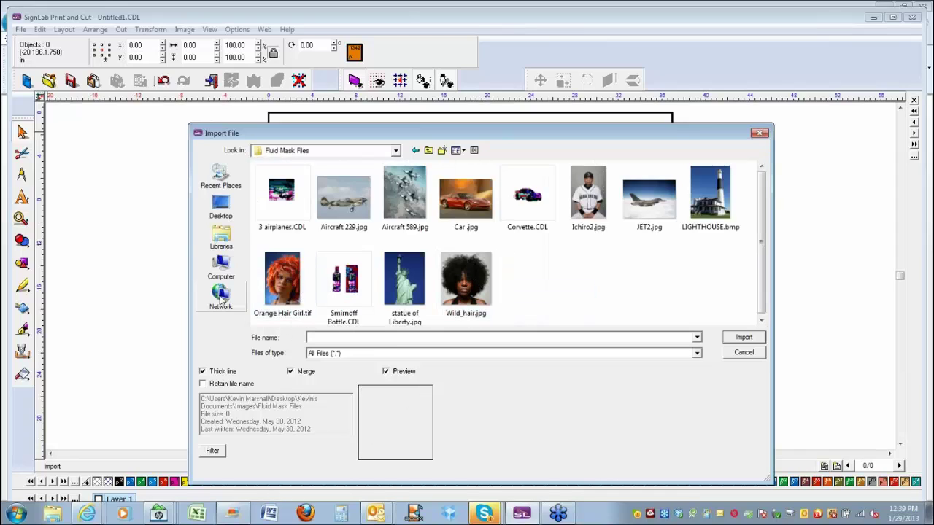
double_click(286, 280)
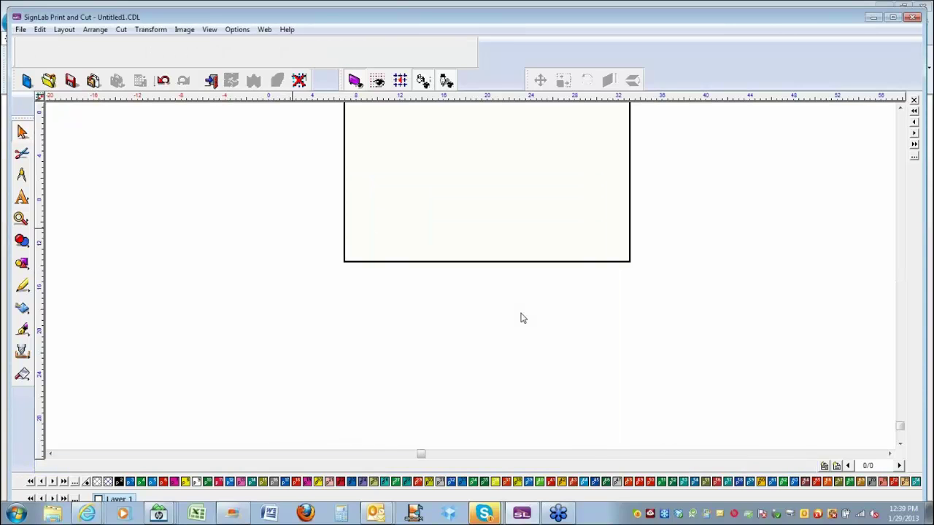
click(516, 316)
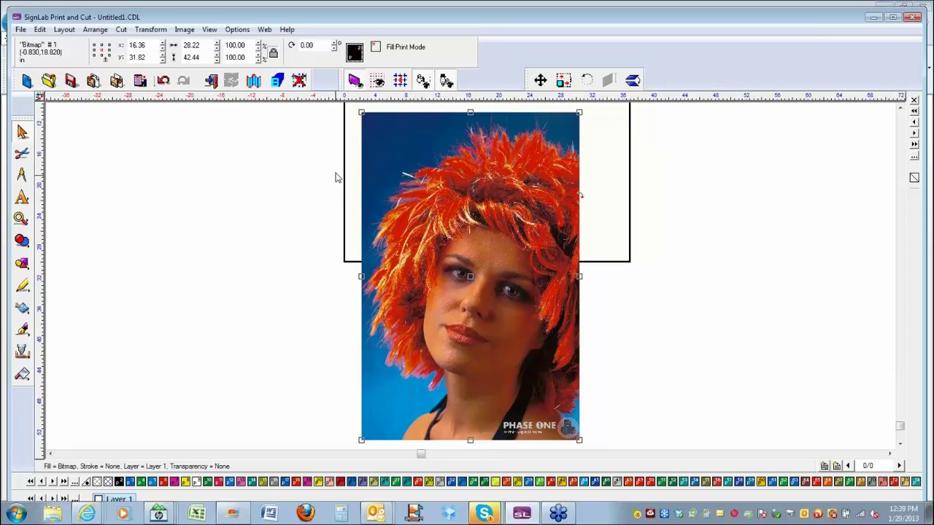
Send the Orange Hair Girl portrait to Fluid Mask Lite via Image > Fluid Mask.
click(185, 29)
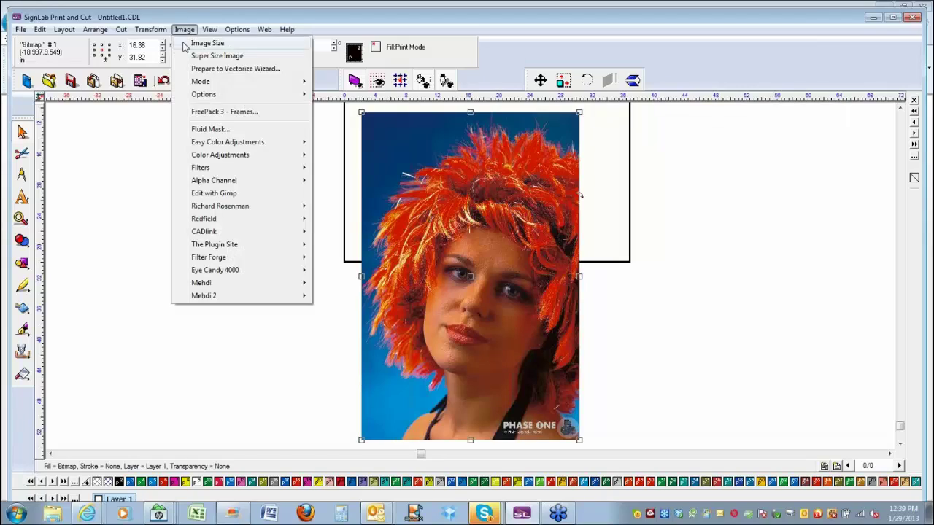
click(205, 130)
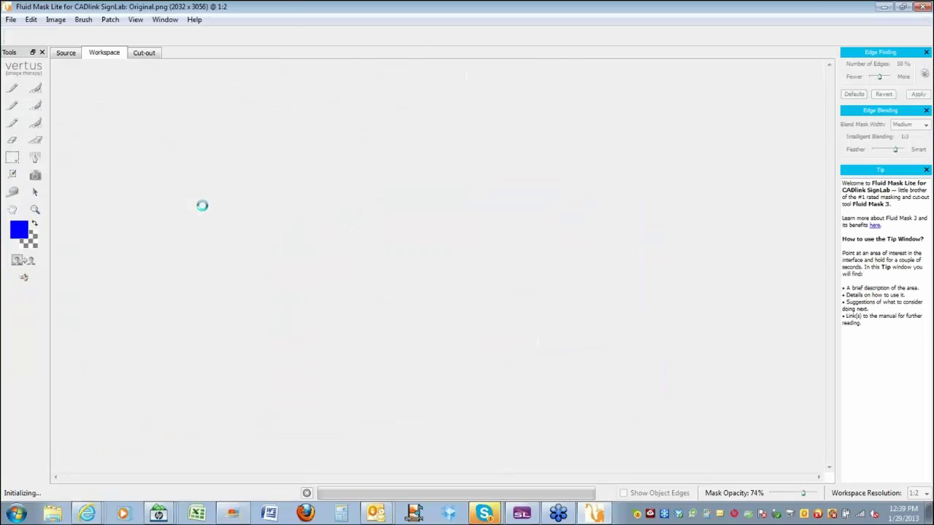
click(35, 110)
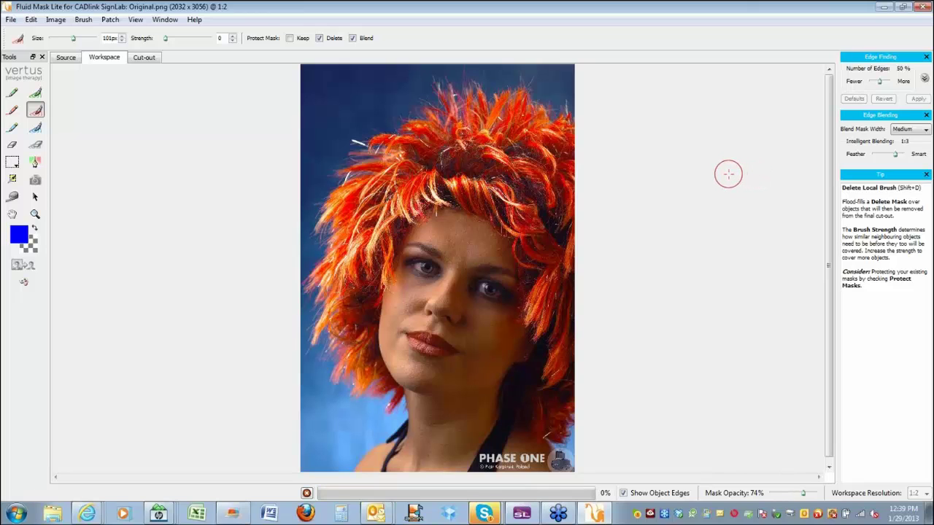
Mark the top-left, lower-left, top-right and logo-side background patches for deletion with the Delete Local Brush.
click(312, 85)
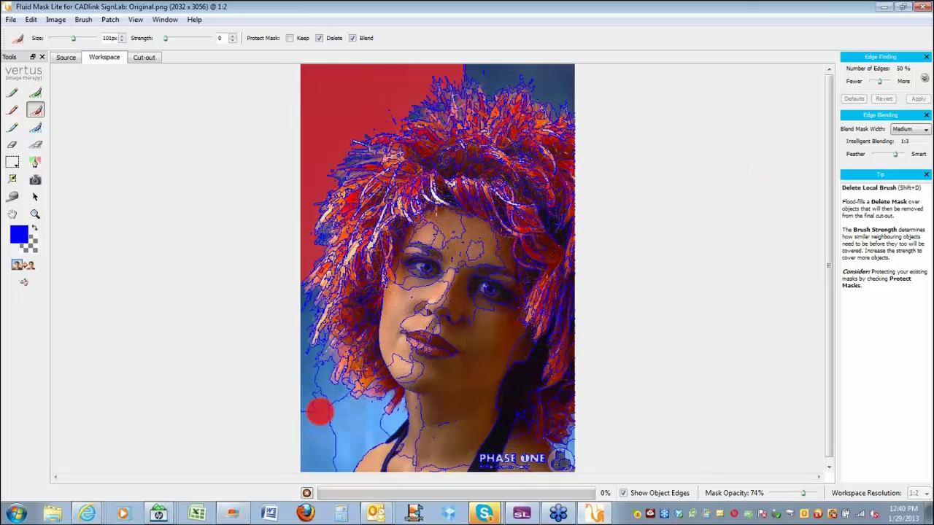
click(320, 413)
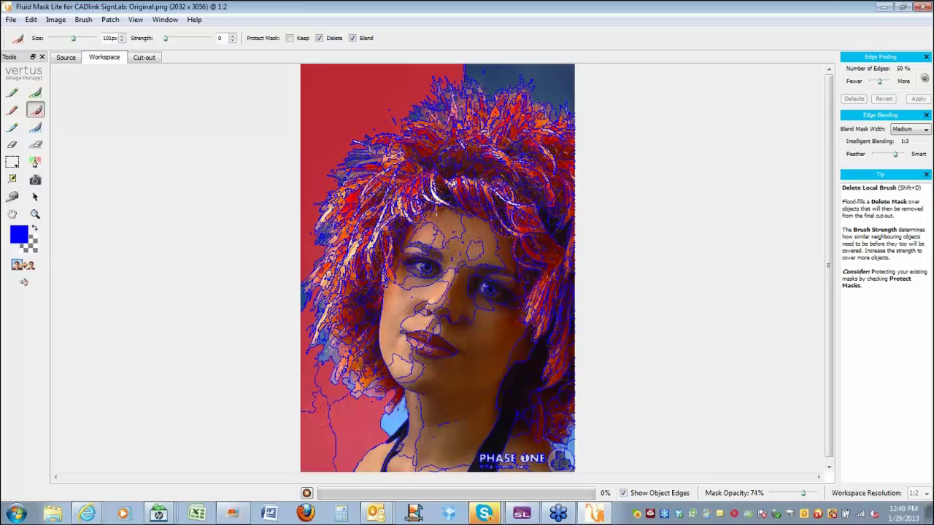
click(586, 447)
click(561, 82)
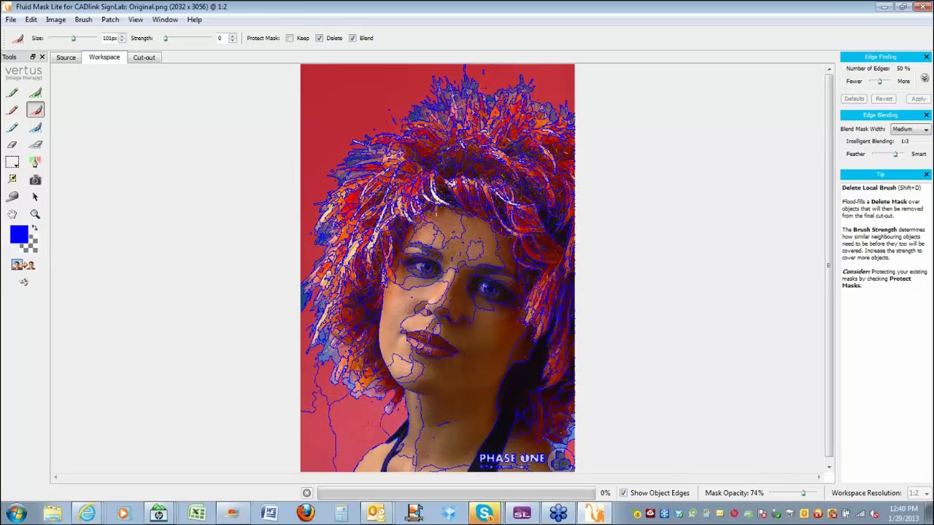
Paint a blend mask over the left hair edges with a 144px Blend Exact Brush.
click(12, 127)
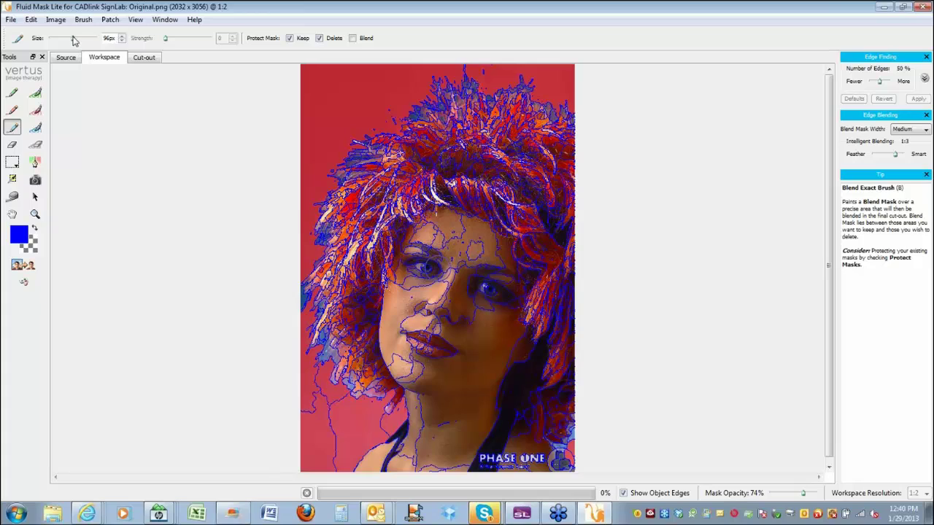
drag(72, 38, 87, 38)
mouse_move(360, 404)
mouse_down()
mouse_move(333, 370)
mouse_move(317, 289)
mouse_move(342, 168)
mouse_move(378, 135)
mouse_move(486, 89)
mouse_move(580, 113)
mouse_up()
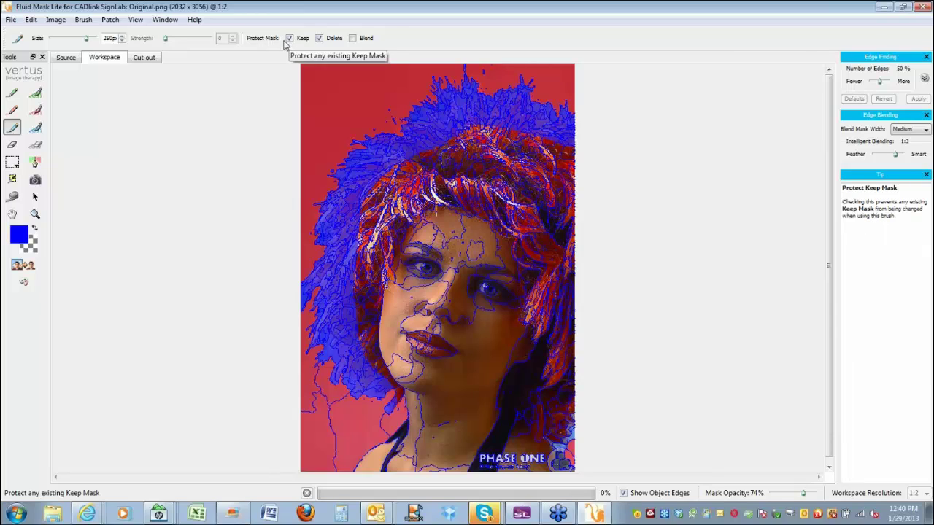
Protect the blue blend mask, unprotect Keep, and auto-fill the face and inner hair as green Keep.
click(353, 38)
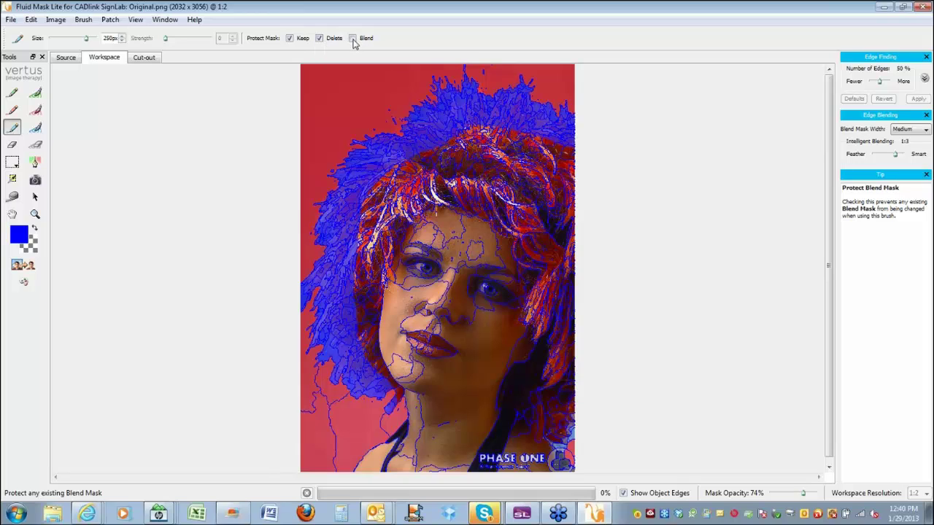
click(290, 38)
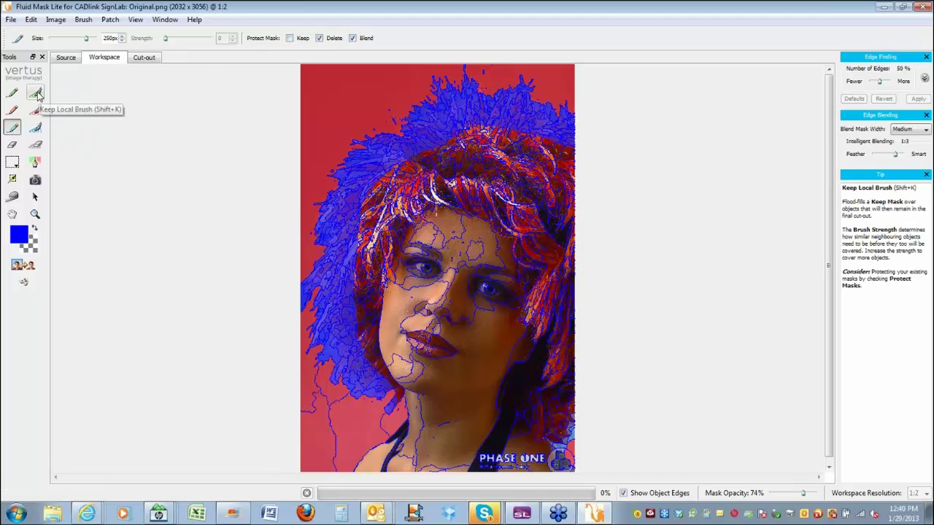
click(56, 20)
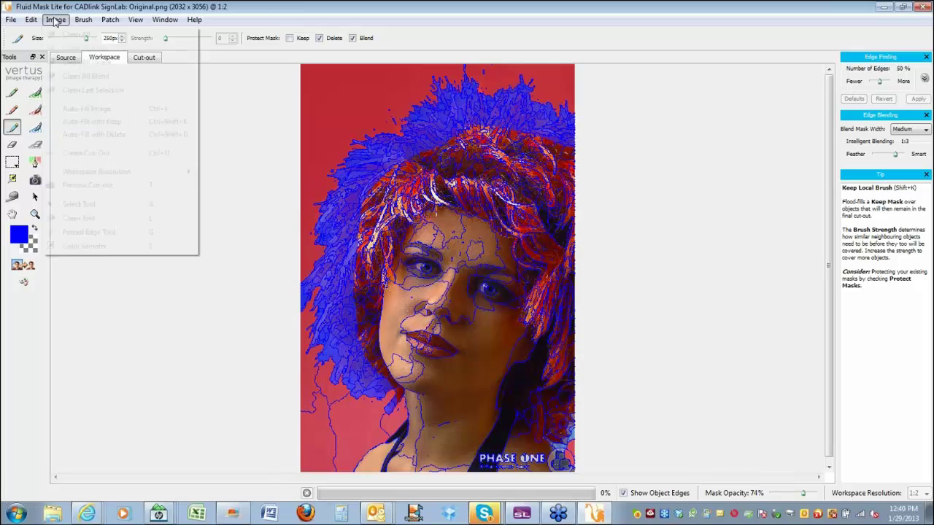
click(93, 122)
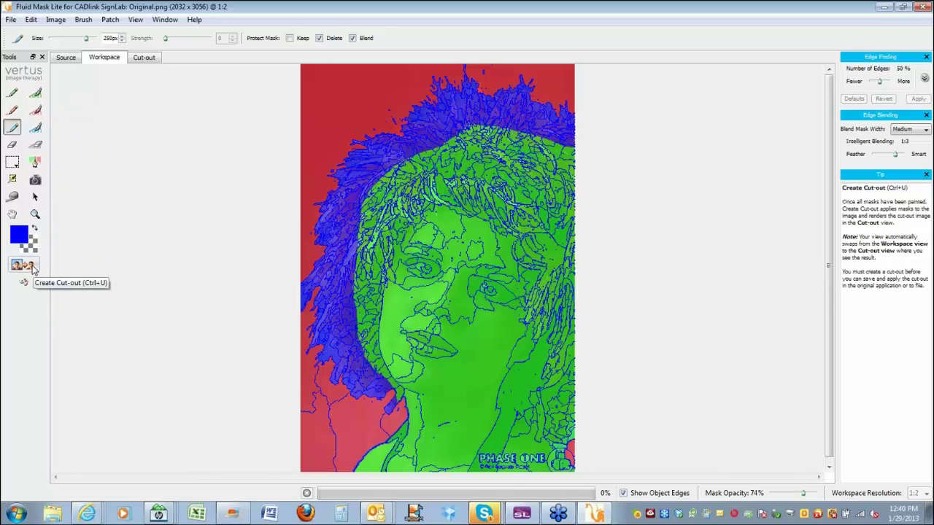
Create the cut-out from the masks and save-and-apply it back into SignLab.
click(32, 268)
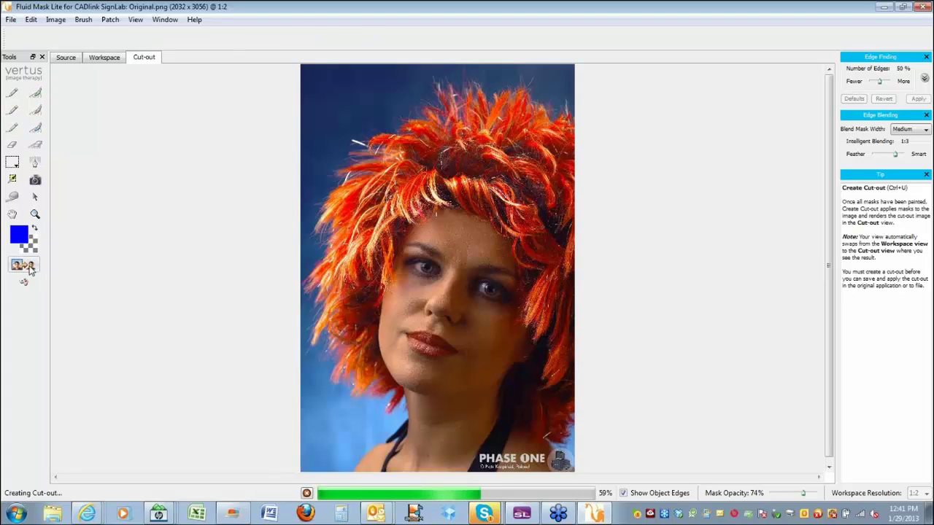
click(11, 19)
click(32, 33)
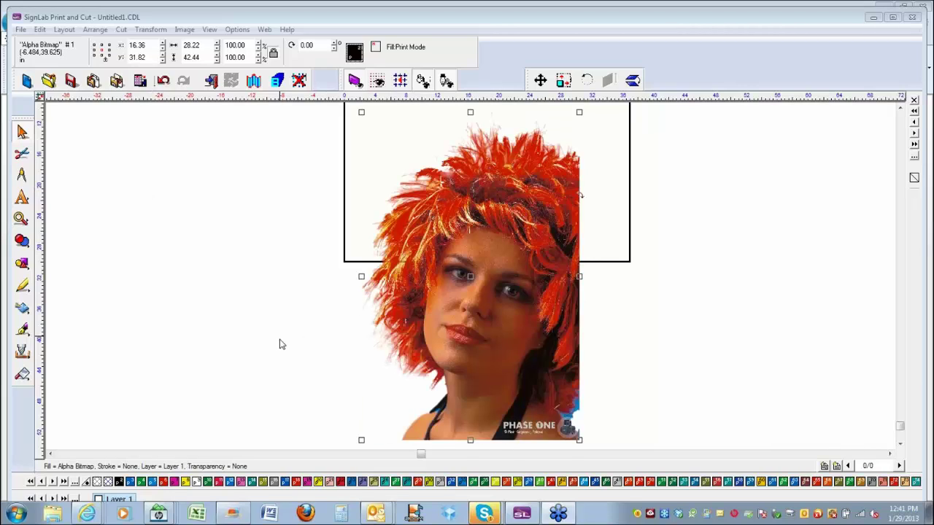
Zoom in on the hair edge beside the cheek, zoom back out, and delete the cut-out portrait.
click(22, 219)
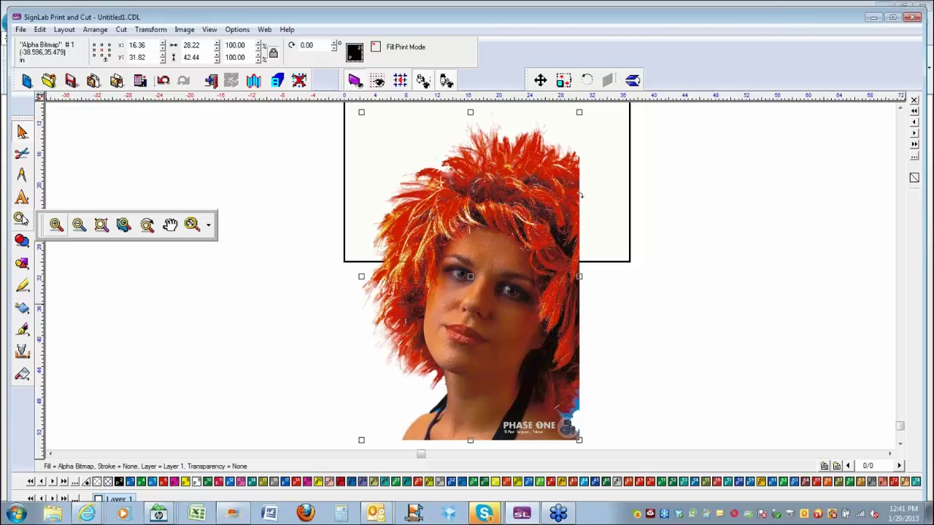
drag(339, 321, 446, 365)
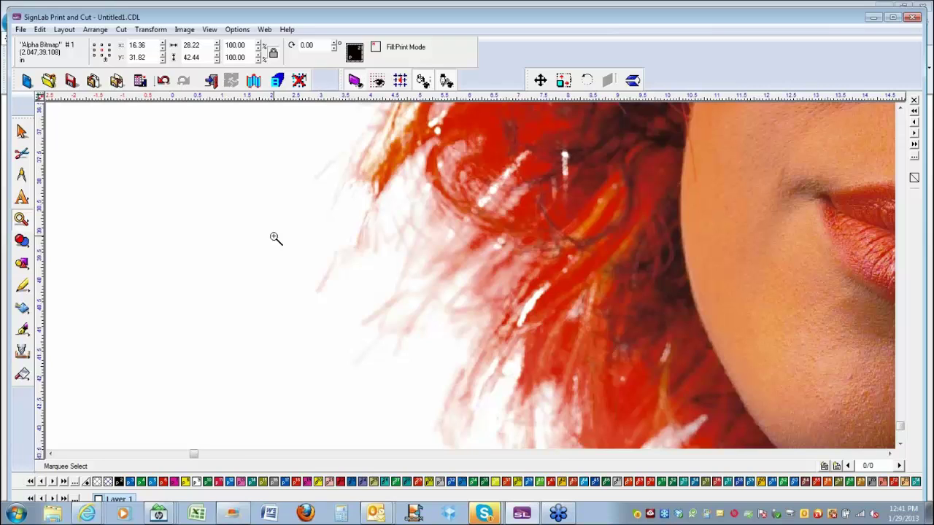
right_click(275, 238)
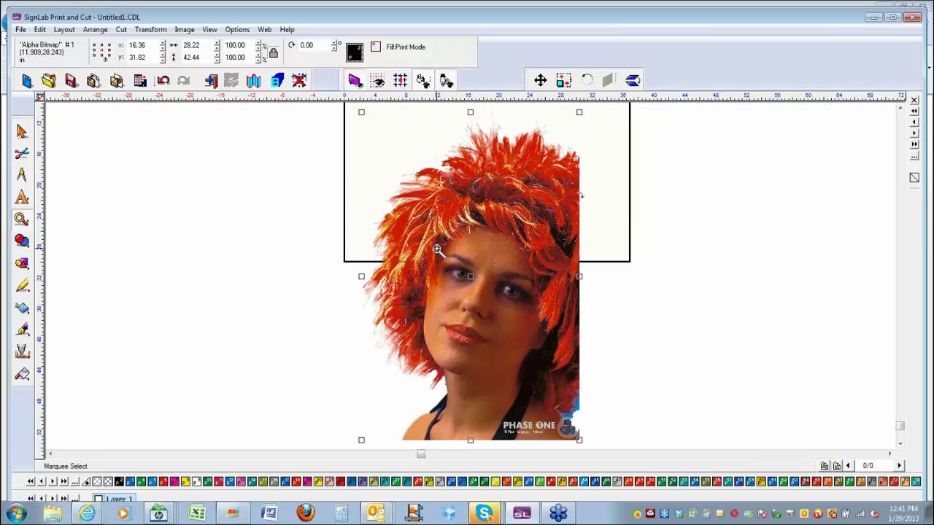
key(Escape)
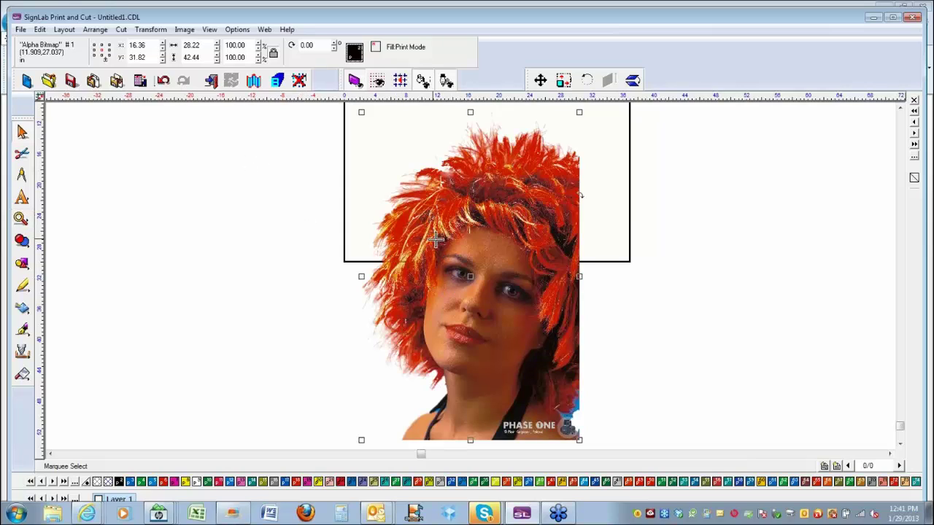
key(Delete)
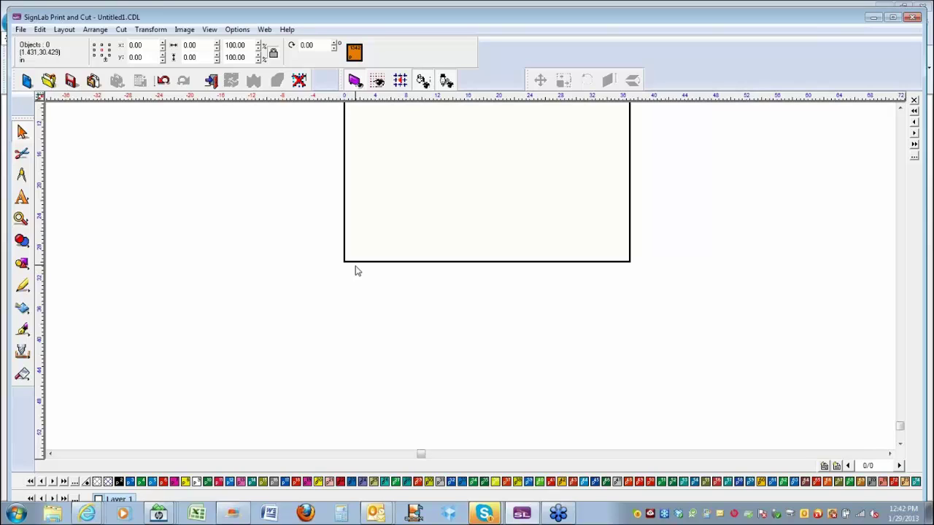
Dismiss the File menu without choosing a command and fit the whole blank page in the window with Shift+F4.
click(21, 29)
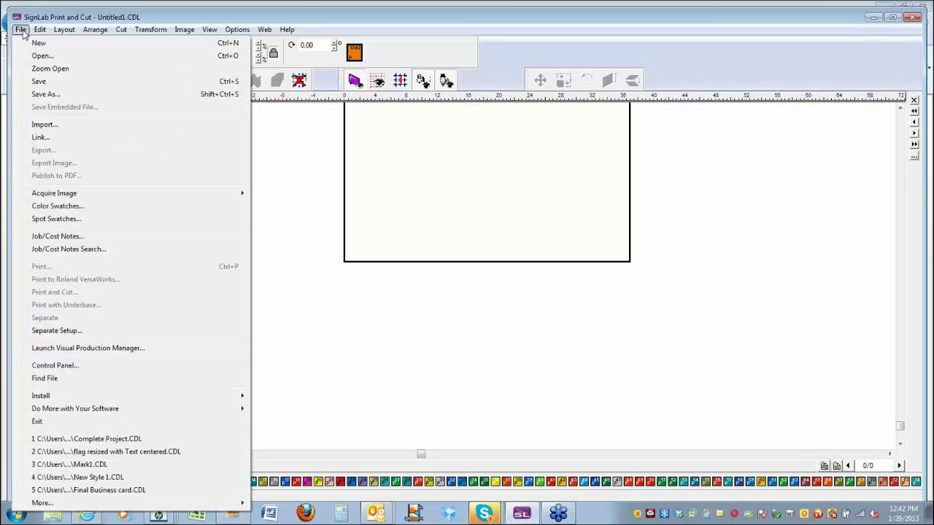
click(292, 174)
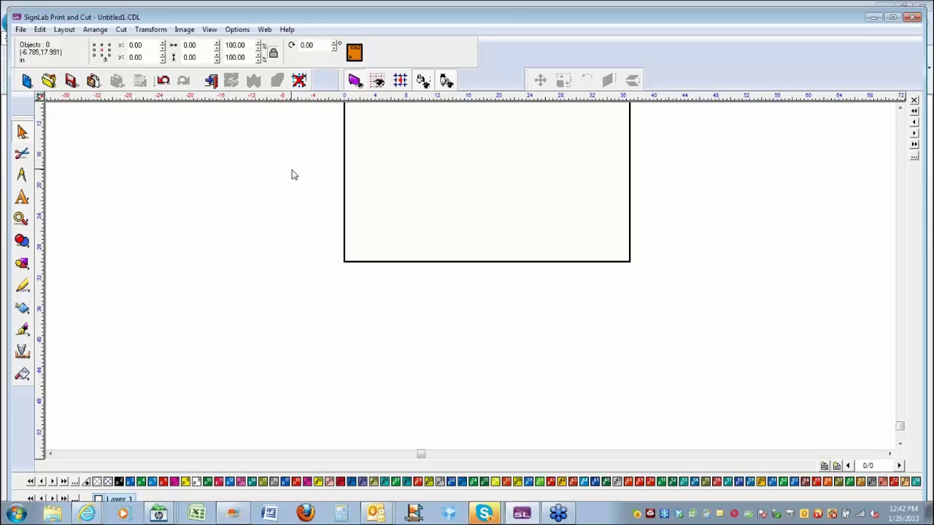
key(shift+F4)
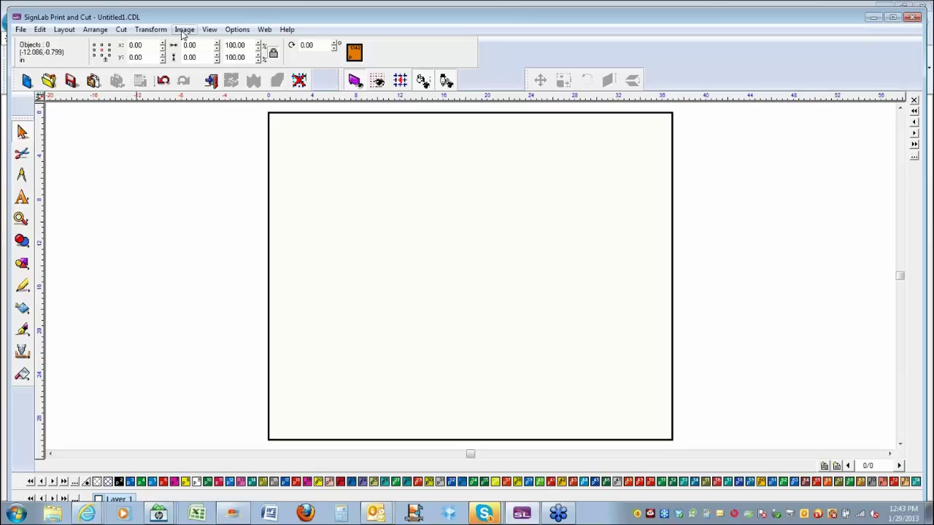
click(181, 32)
mouse_move(161, 35)
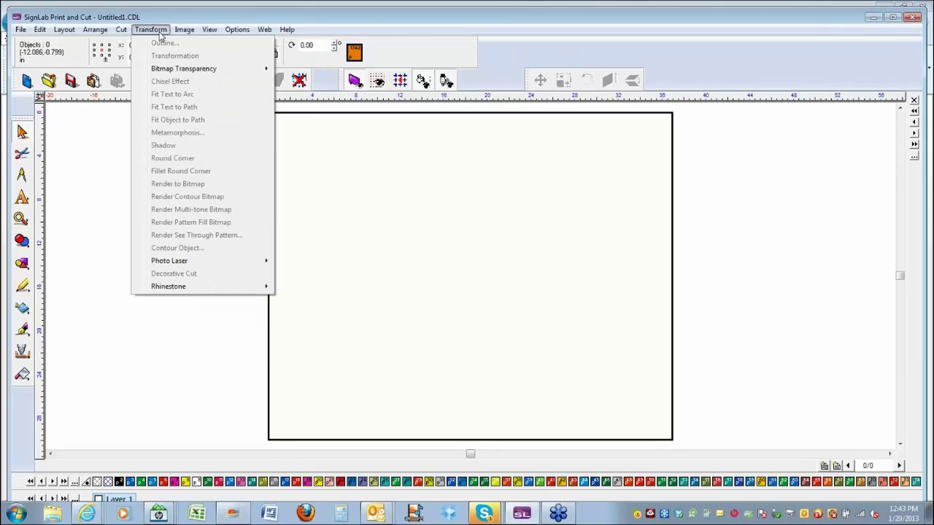
click(370, 164)
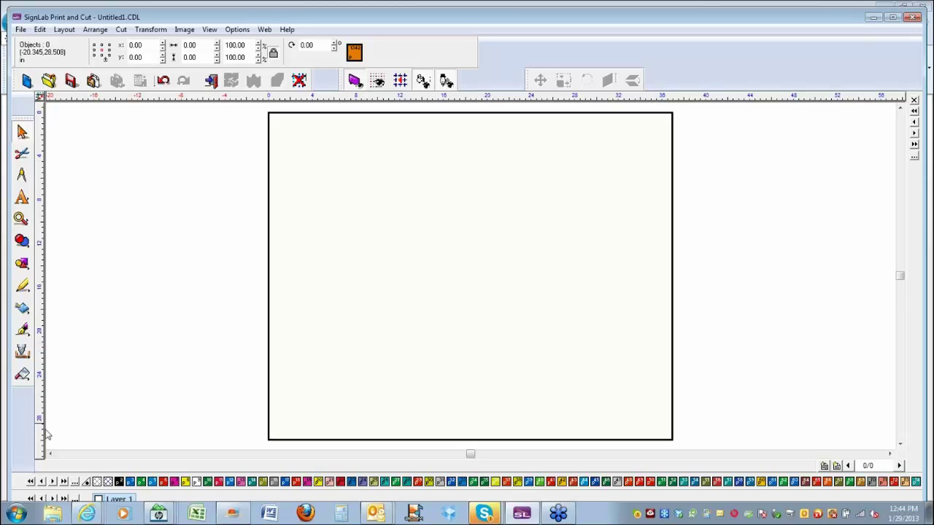
Open the installed-programs list, then close it to return to the empty Untitled1 page.
click(16, 513)
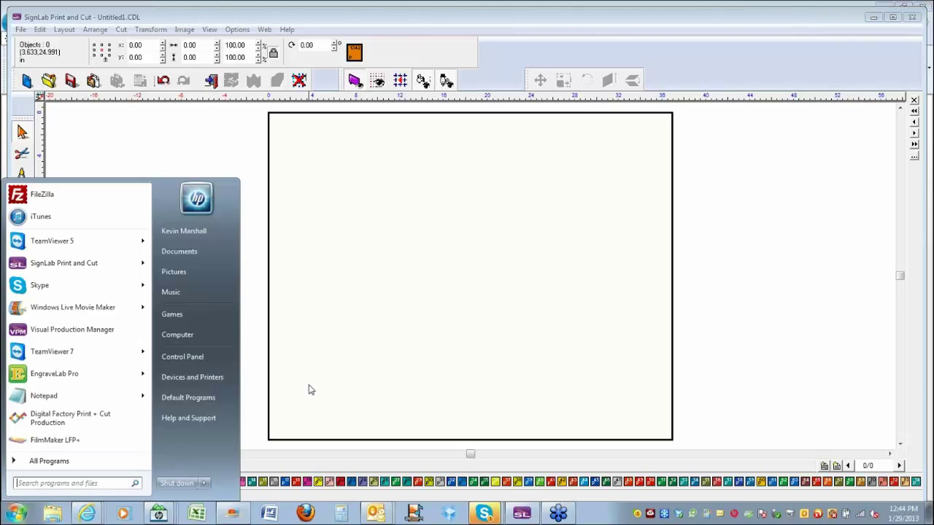
click(318, 386)
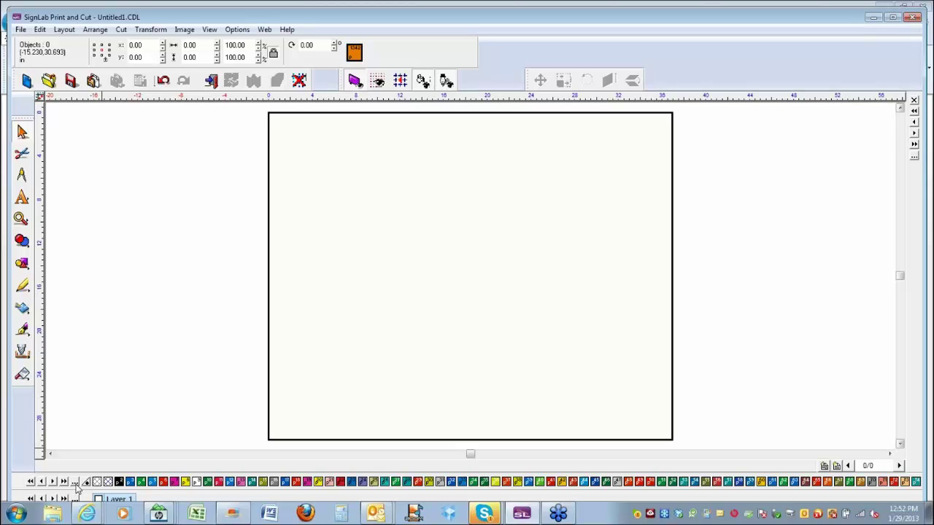
Draw an orange rectangle in the upper-left part of the page.
click(22, 264)
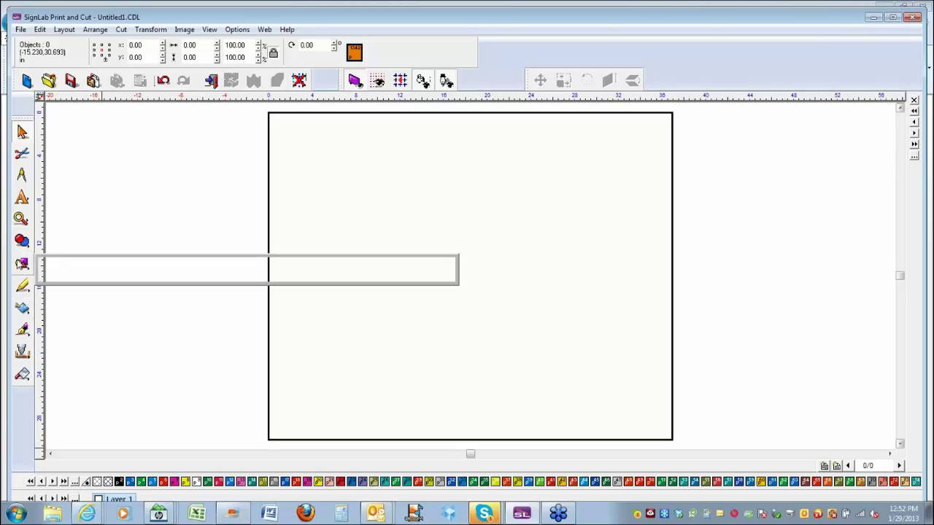
click(102, 270)
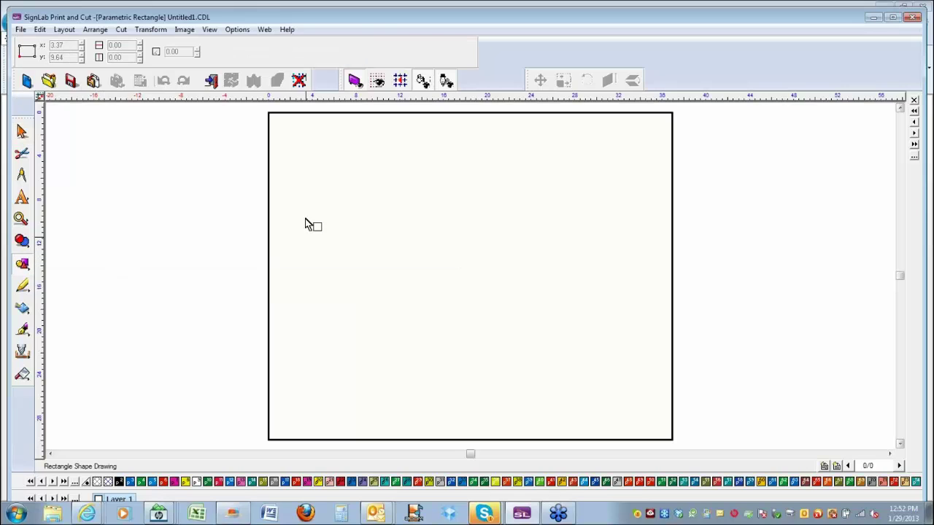
drag(301, 203, 534, 348)
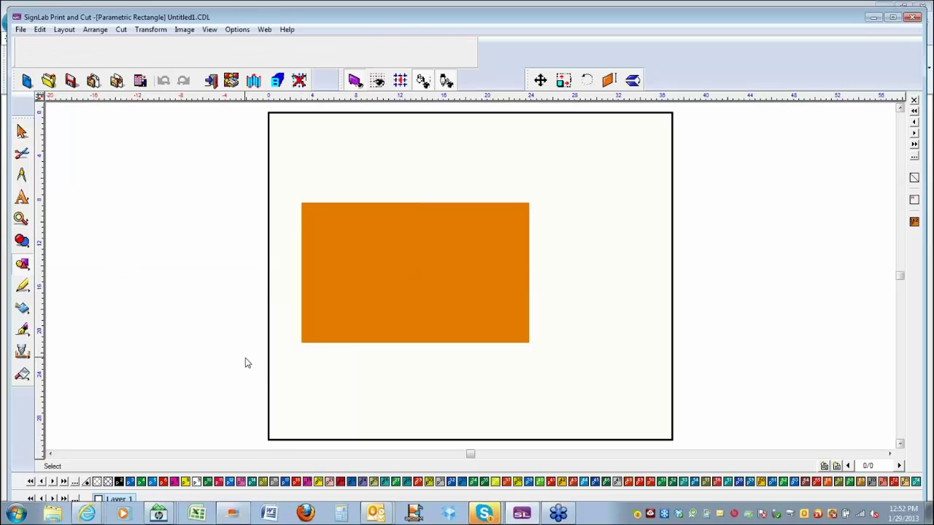
Open Filter Forge FreePack 2 - Photo Effects, cancel without applying, and reselect the rectangle.
click(184, 29)
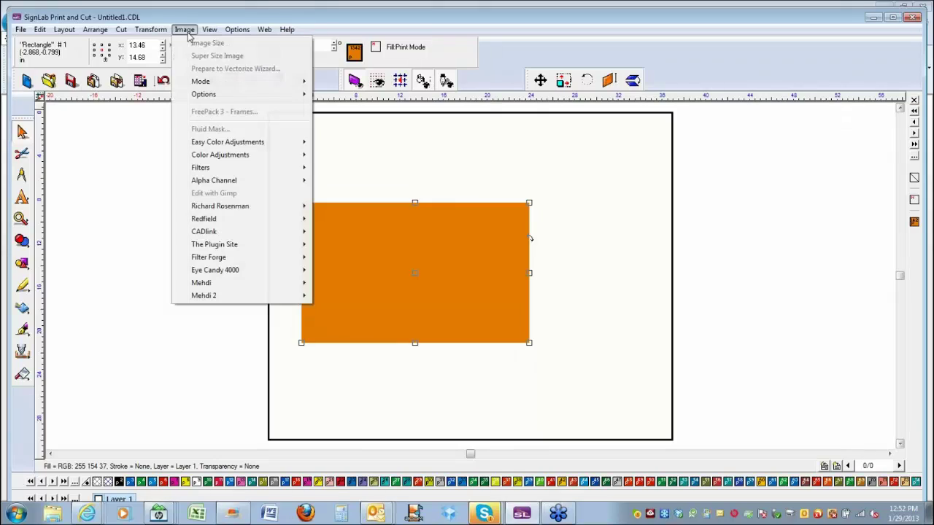
mouse_move(255, 259)
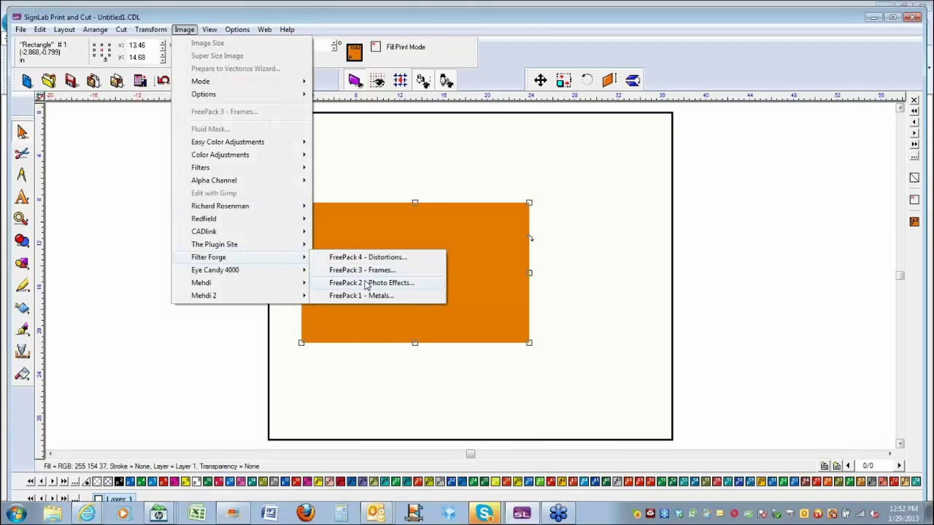
click(367, 283)
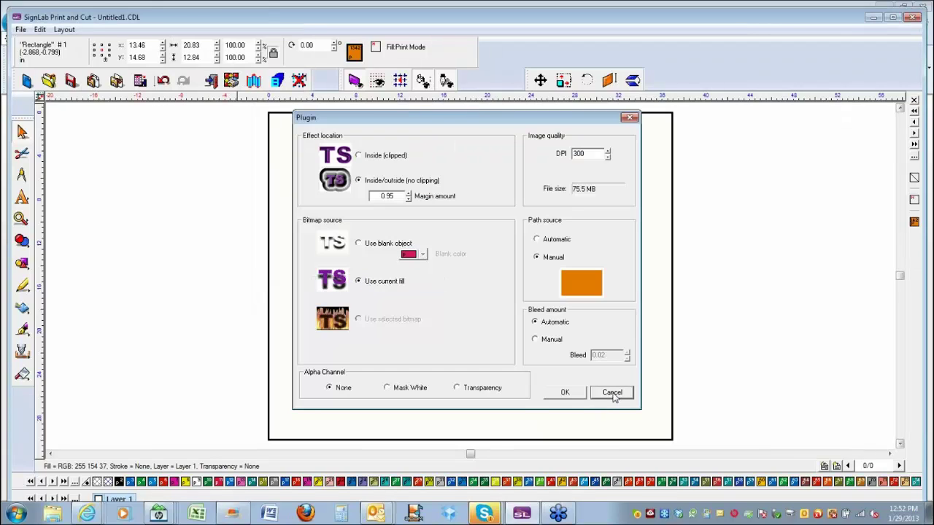
click(611, 393)
click(343, 219)
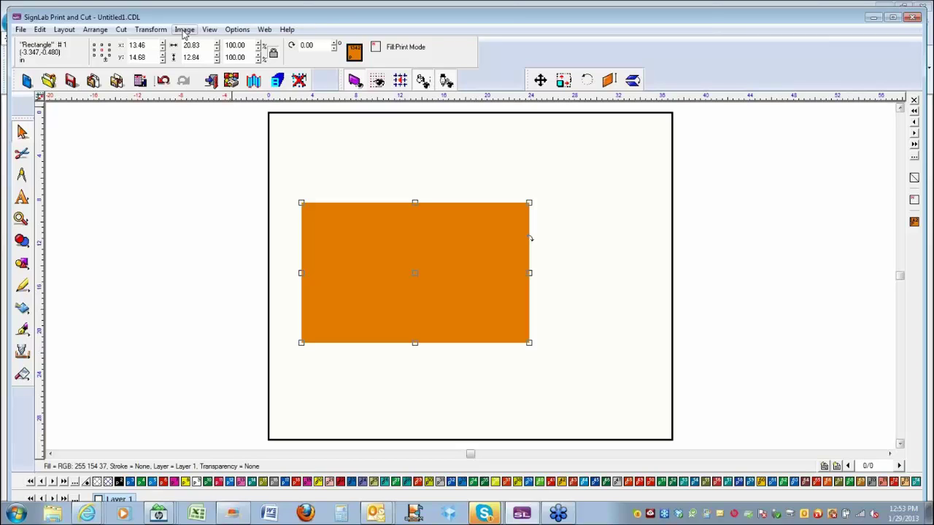
Apply Filter Forge FreePack 1 - Metals clipped inside the rectangle, then delete the rectangle.
click(185, 30)
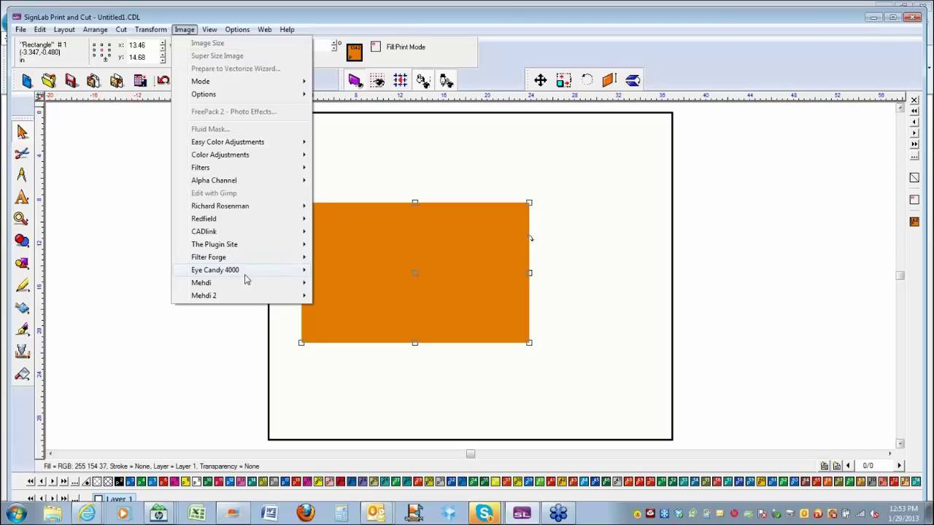
mouse_move(240, 259)
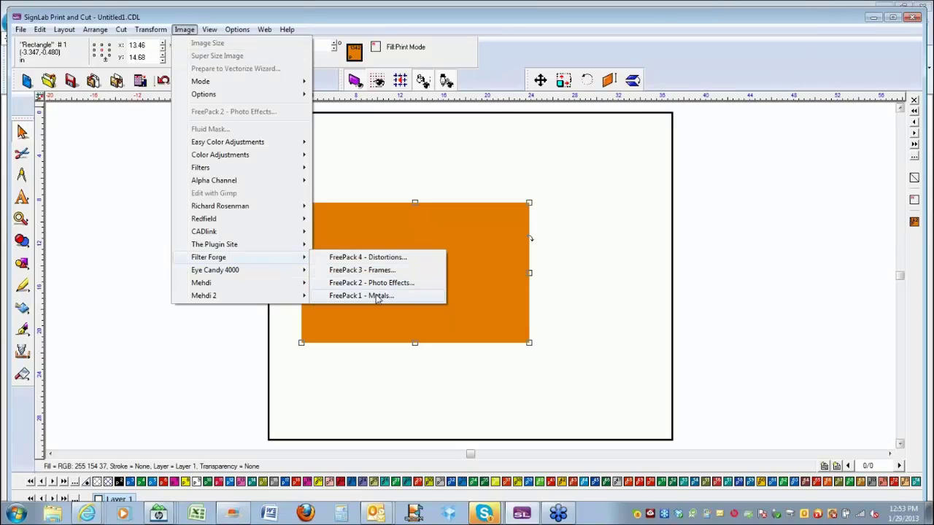
click(385, 295)
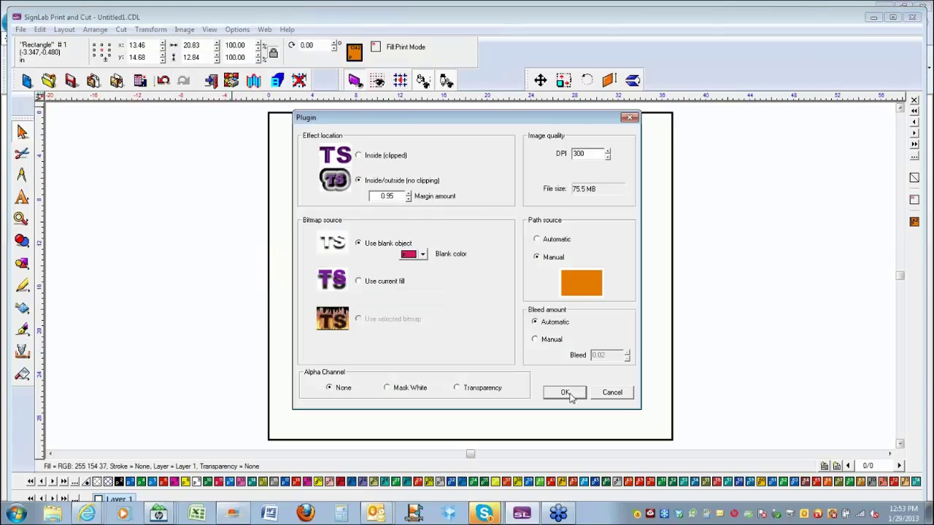
click(365, 158)
click(565, 393)
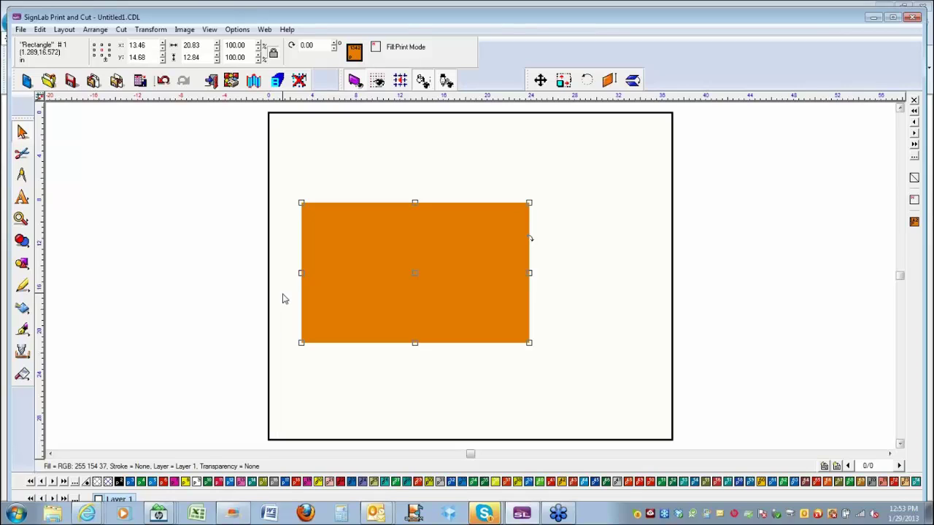
key(Delete)
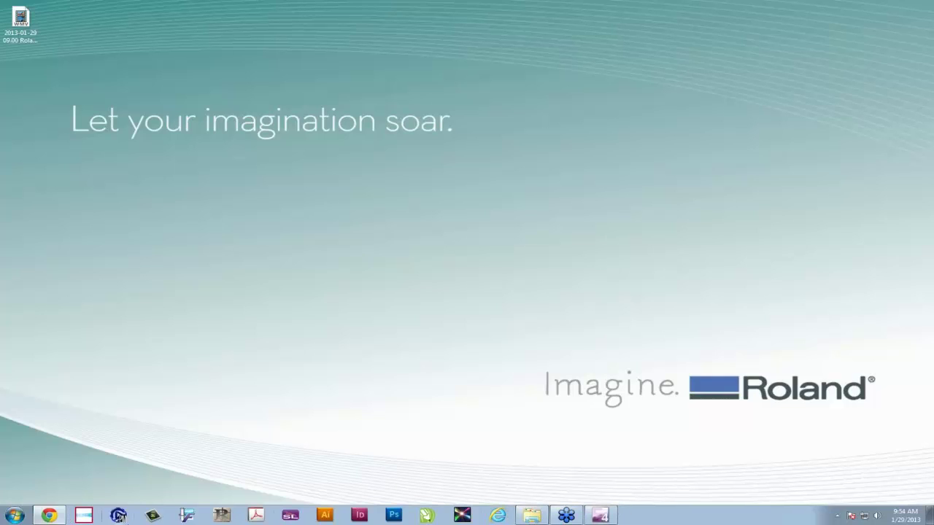
Open the Roland webinar page and highlight the part 2 date, submit-topic link and part 2 sign-up link.
click(47, 516)
mouse_move(478, 191)
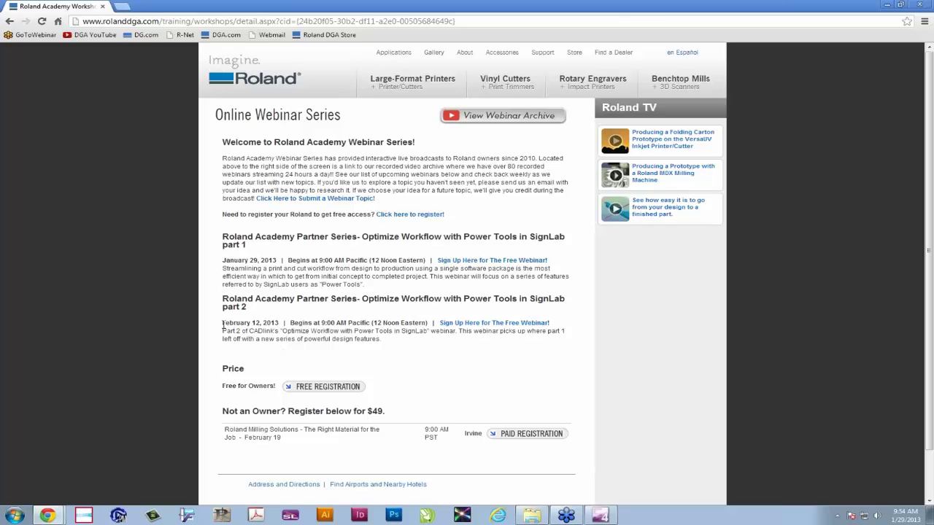
drag(223, 325, 280, 325)
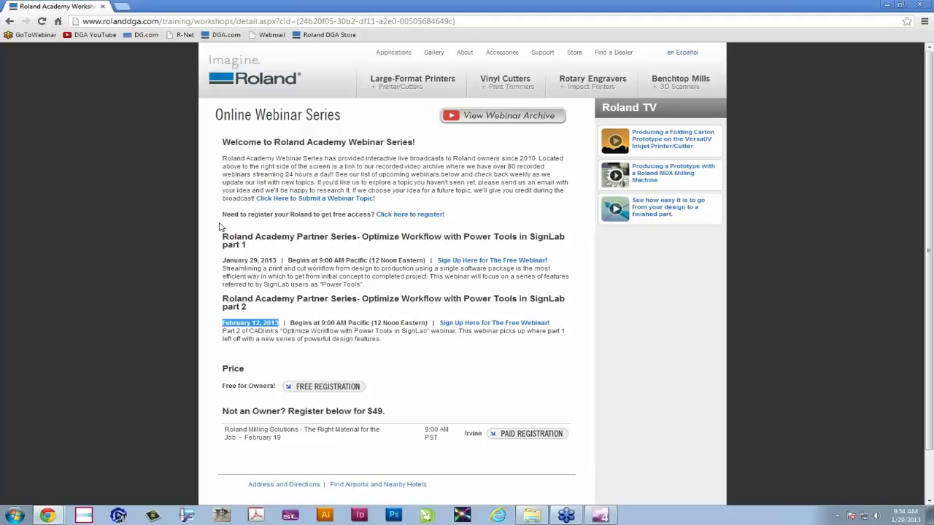
drag(248, 198, 404, 204)
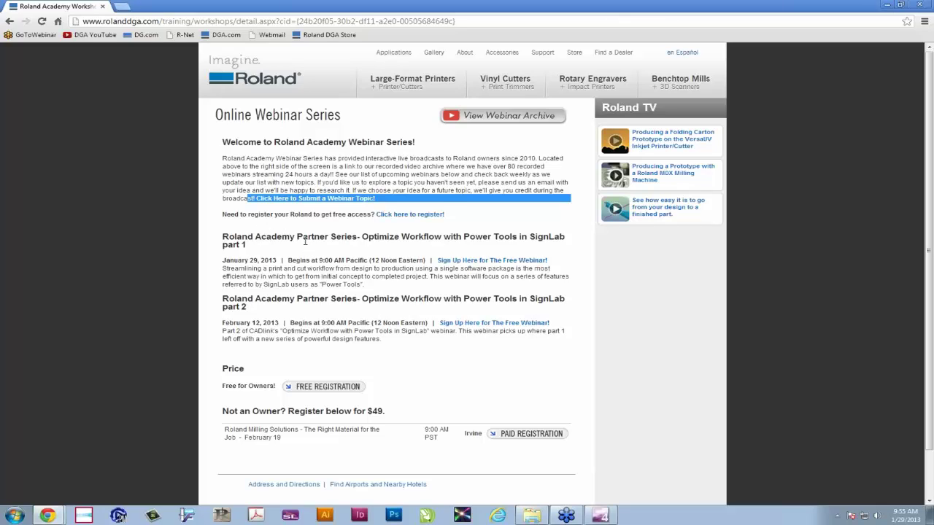
click(580, 279)
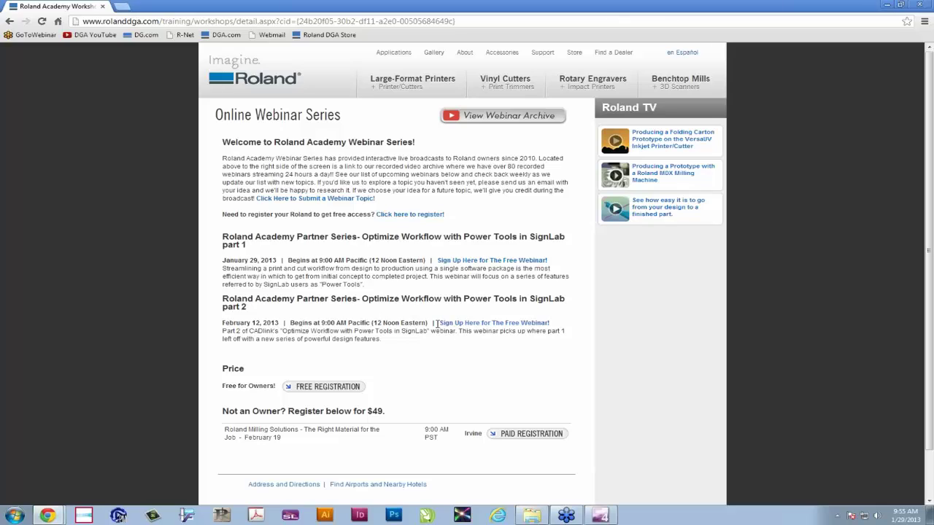
drag(436, 323, 550, 326)
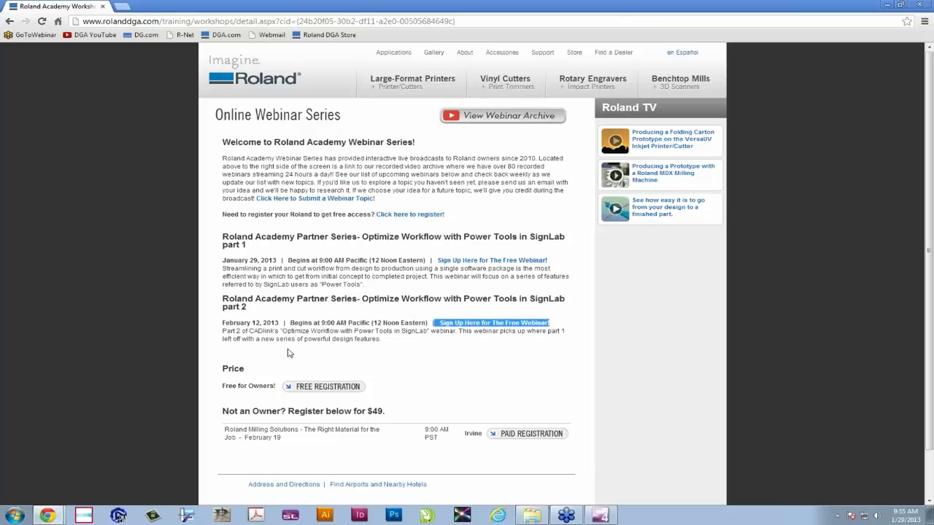